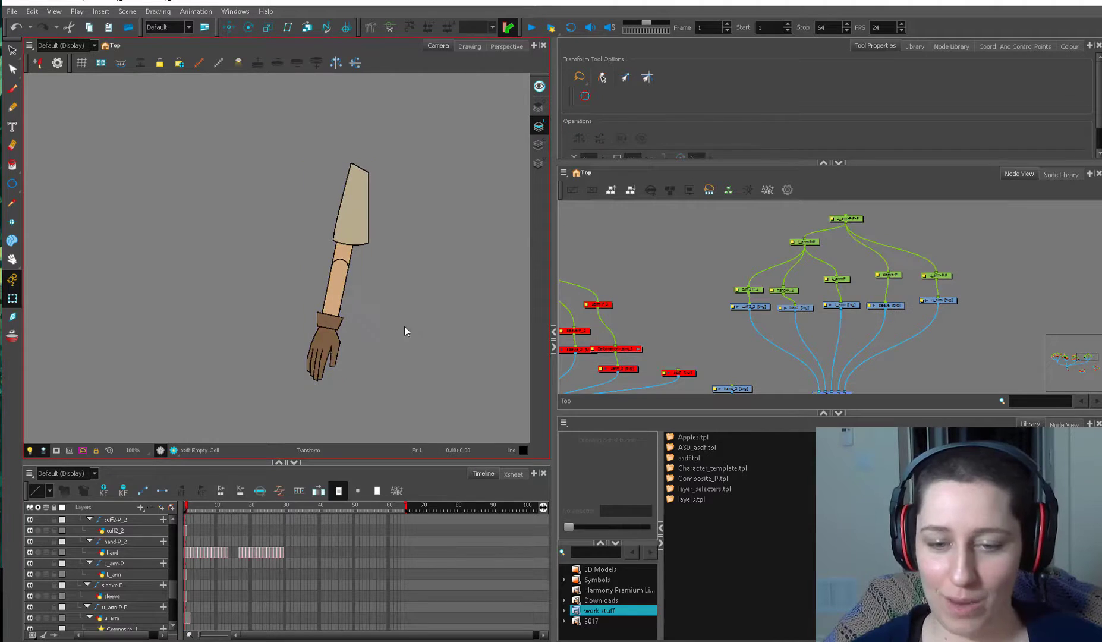
Move the lower arm away from the sleeve and hand to expose the elbow joint, and undo the move.
{"action": "left_click", "coordinate": [326, 353]}
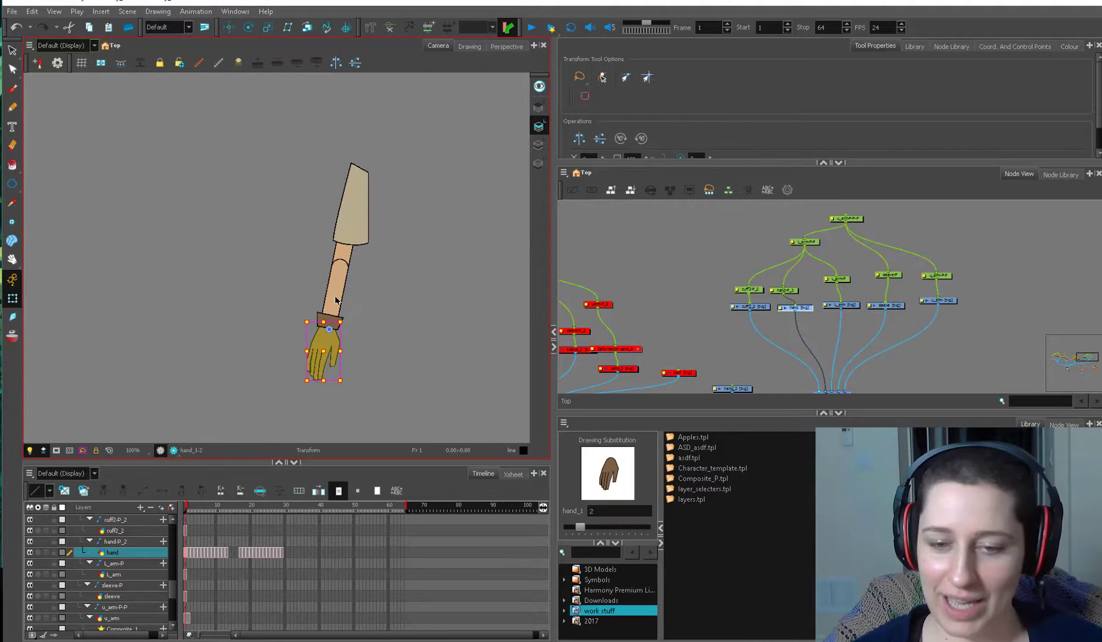
{"action": "mouse_move", "coordinate": [335, 297]}
{"action": "left_mouse_down"}
{"action": "mouse_move", "coordinate": [410, 332]}
{"action": "mouse_move", "coordinate": [397, 314]}
{"action": "left_mouse_up"}
{"action": "key", "text": "2"}
{"action": "key", "text": "2"}
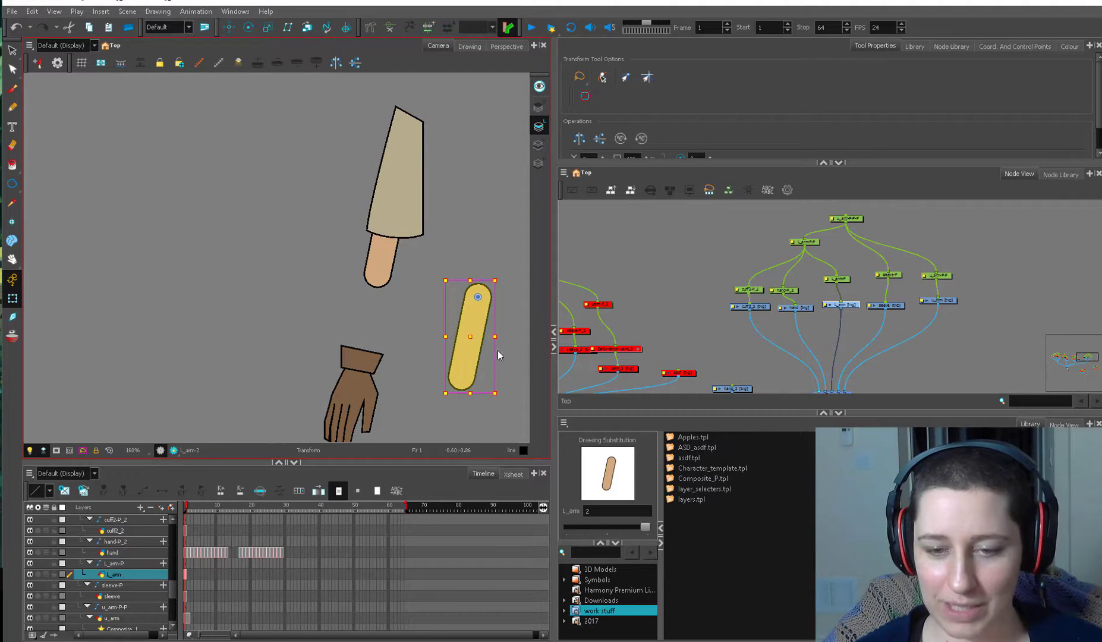
{"action": "key", "text": "ctrl+z"}
{"action": "left_click", "coordinate": [433, 351]}
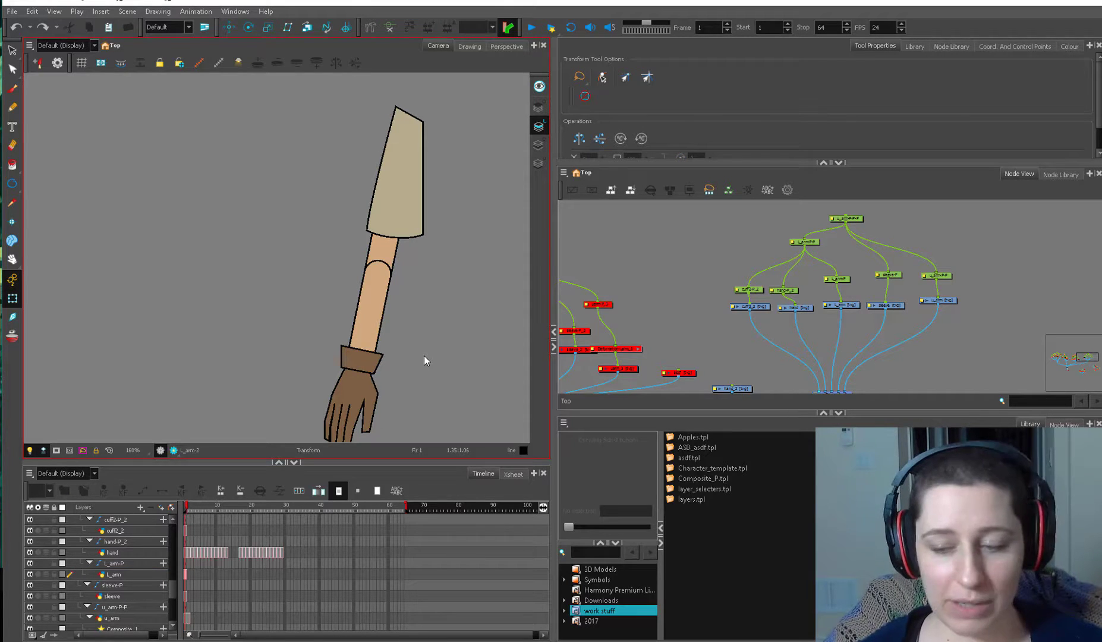
{"action": "left_click", "coordinate": [367, 291]}
{"action": "left_click", "coordinate": [370, 384]}
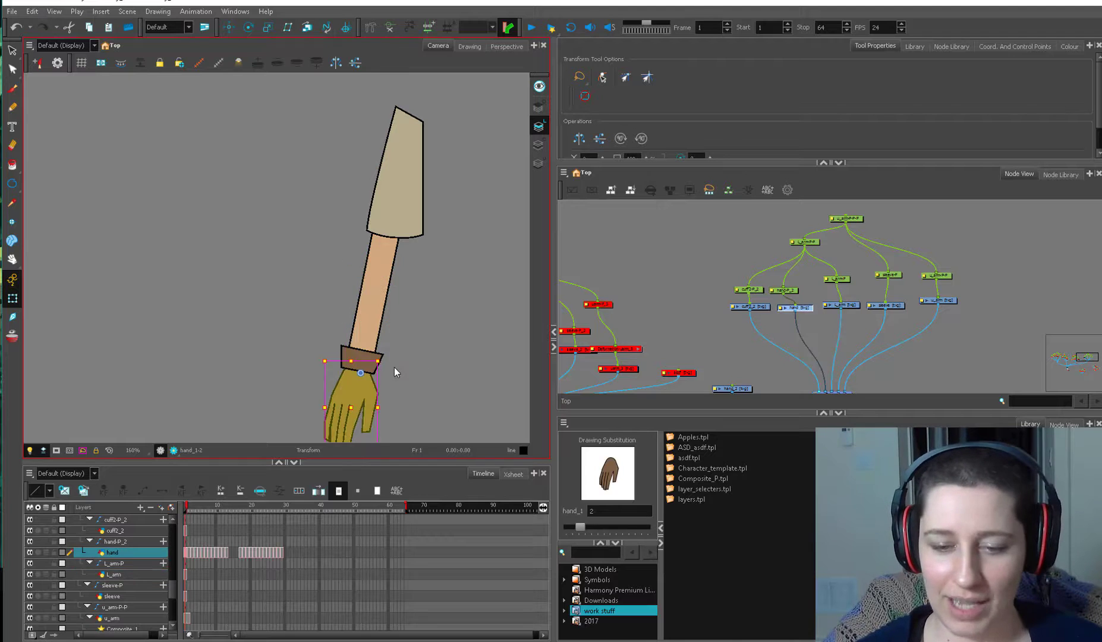
{"action": "key", "text": "b"}
{"action": "key", "text": "b"}
{"action": "mouse_move", "coordinate": [400, 365]}
{"action": "left_mouse_down"}
{"action": "mouse_move", "coordinate": [475, 279]}
{"action": "mouse_move", "coordinate": [327, 384]}
{"action": "mouse_move", "coordinate": [393, 205]}
{"action": "mouse_move", "coordinate": [380, 223]}
{"action": "mouse_move", "coordinate": [327, 235]}
{"action": "mouse_move", "coordinate": [430, 258]}
{"action": "mouse_move", "coordinate": [390, 409]}
{"action": "left_mouse_up"}
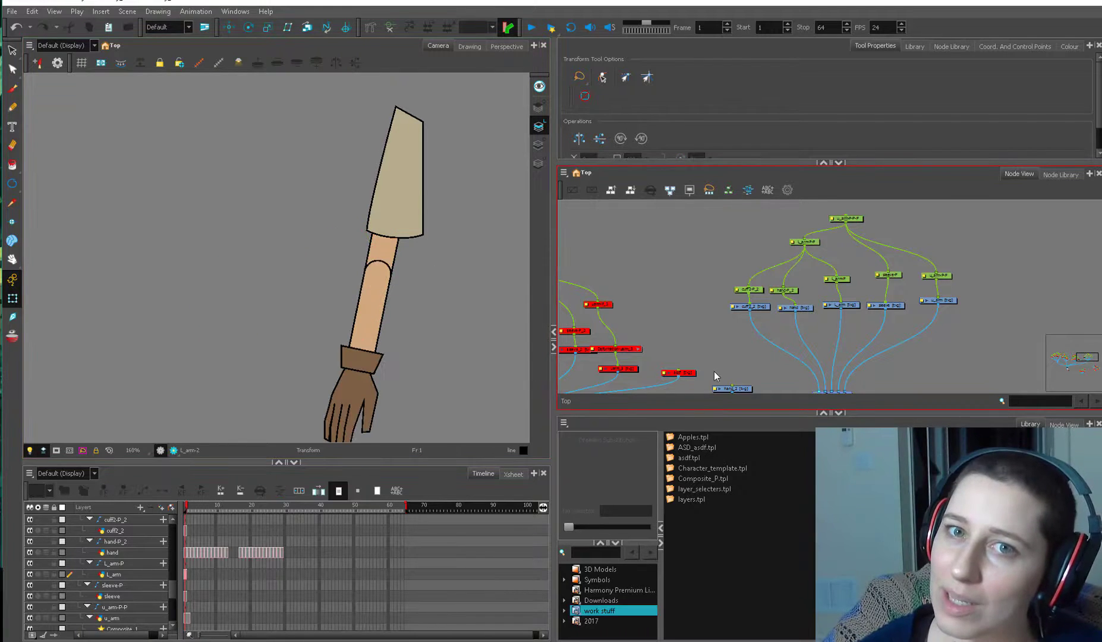
Add the asdf.tpl template to the node network as a new drawing and peg near the arm's composite.
{"action": "left_click", "coordinate": [695, 458]}
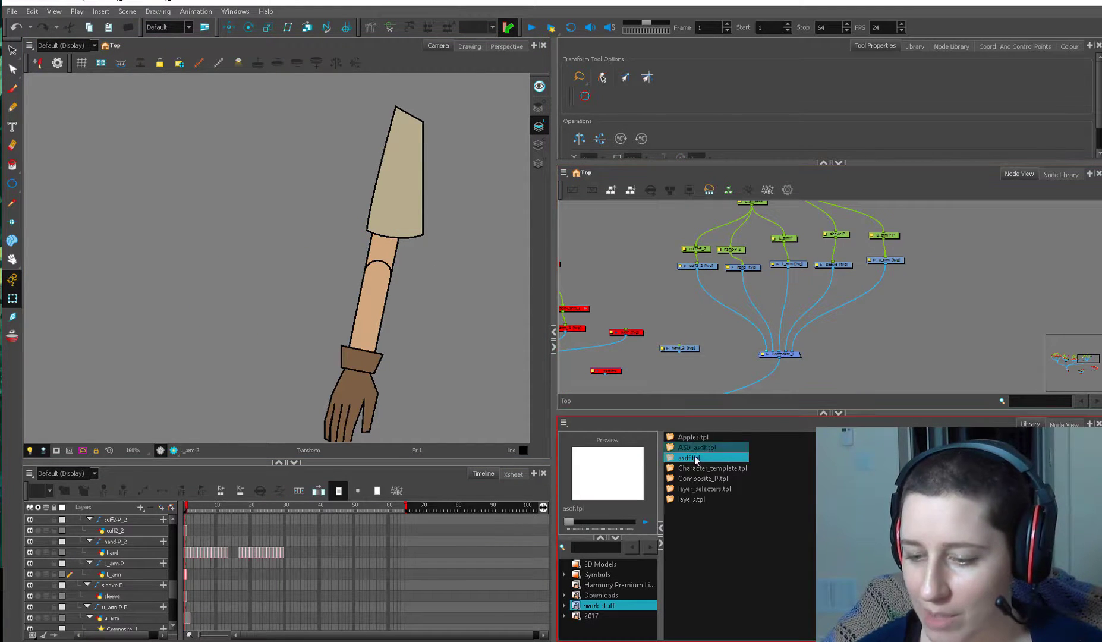
{"action": "mouse_move", "coordinate": [695, 458]}
{"action": "left_mouse_down"}
{"action": "mouse_move", "coordinate": [688, 294]}
{"action": "mouse_move", "coordinate": [716, 327]}
{"action": "left_mouse_up"}
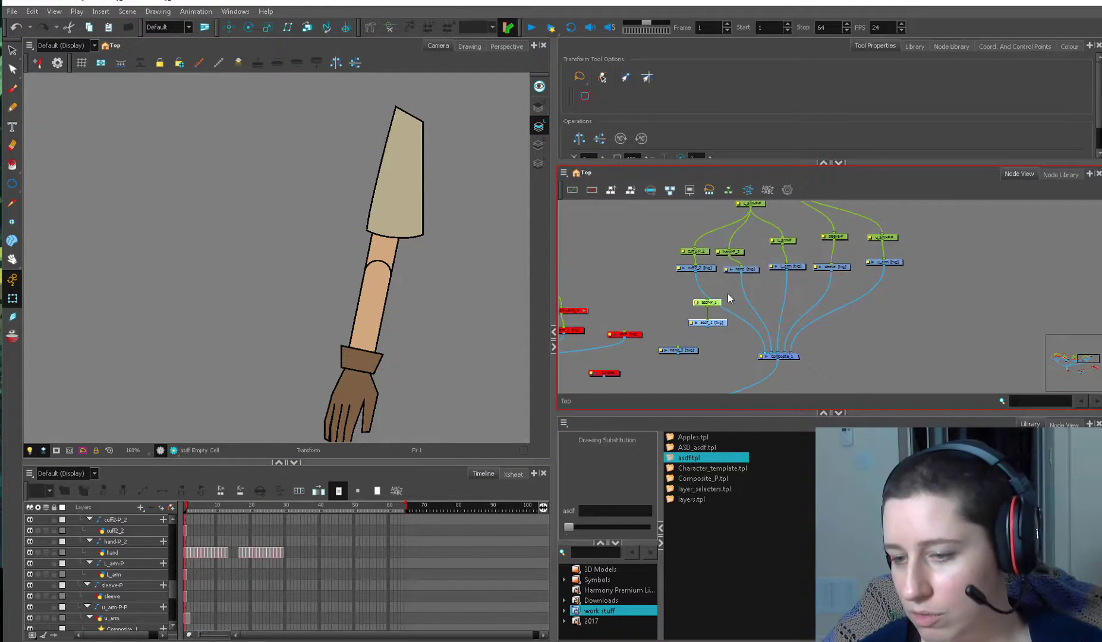
{"action": "left_click", "coordinate": [787, 194]}
{"action": "left_click", "coordinate": [598, 345]}
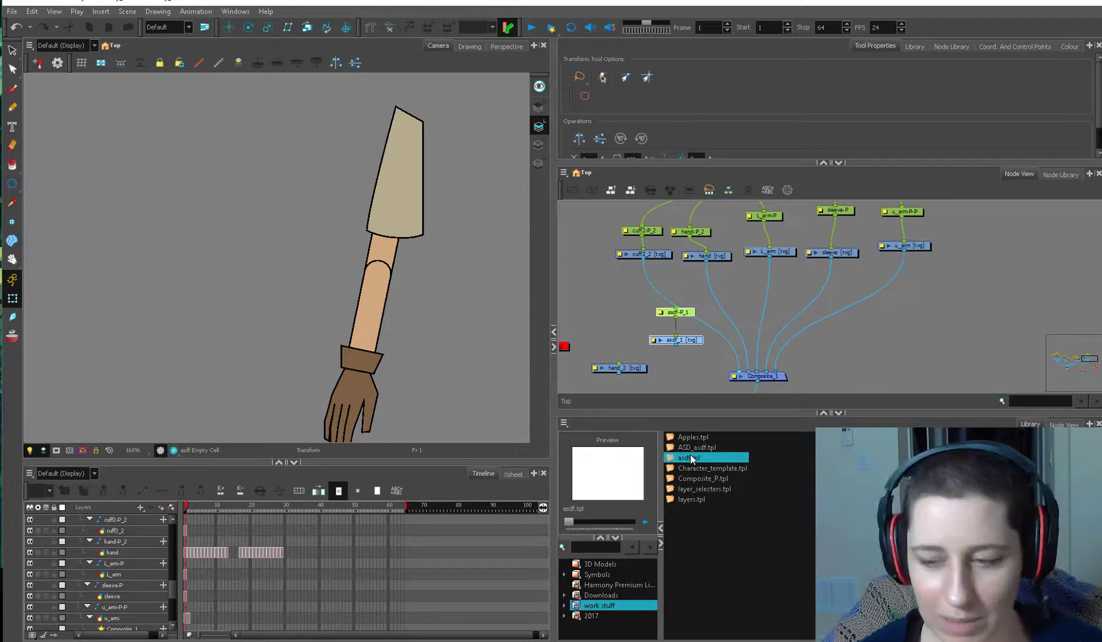
Rename the imported drawing and its peg by replacing "asdf" with "patch" in their names.
{"action": "left_click", "coordinate": [687, 279]}
{"action": "left_click", "coordinate": [788, 190]}
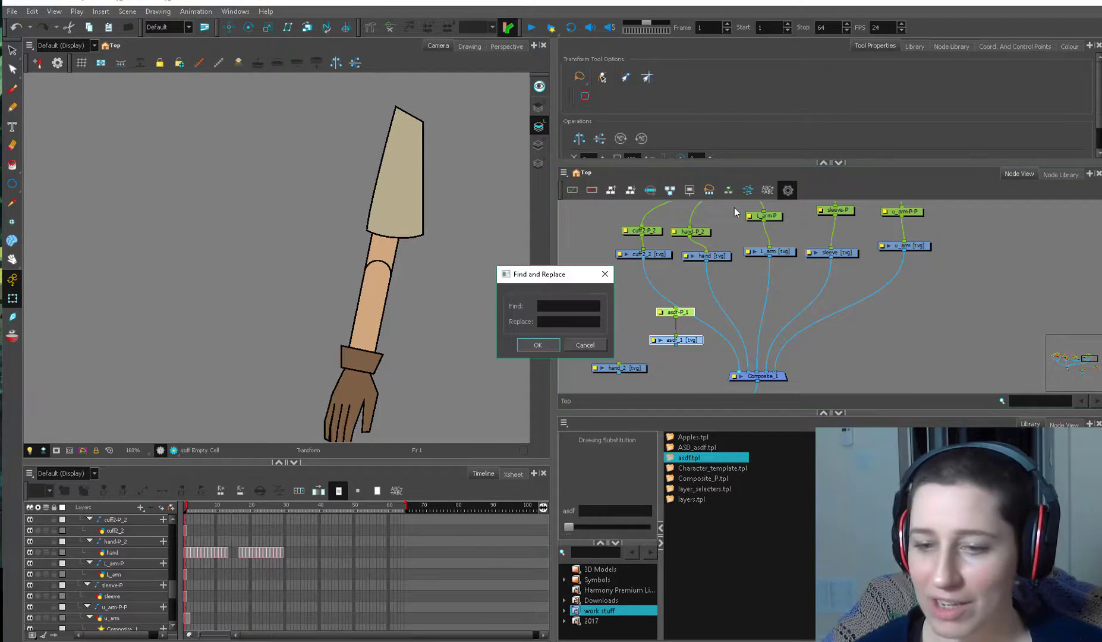
{"action": "left_click", "coordinate": [561, 324]}
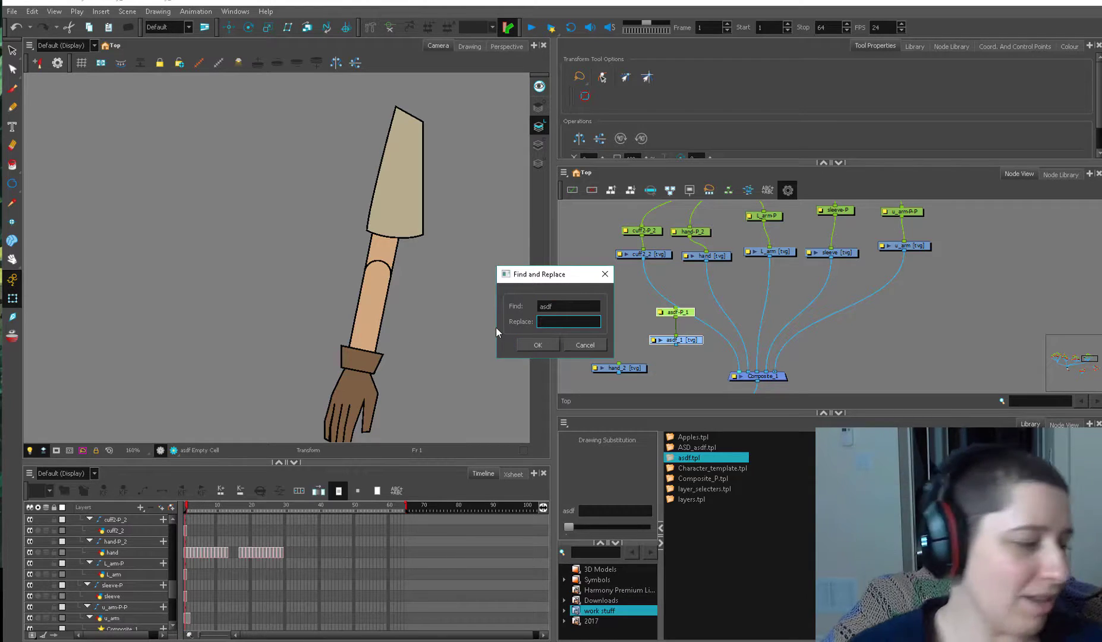
{"action": "type", "text": "patch"}
{"action": "key", "text": "Return"}
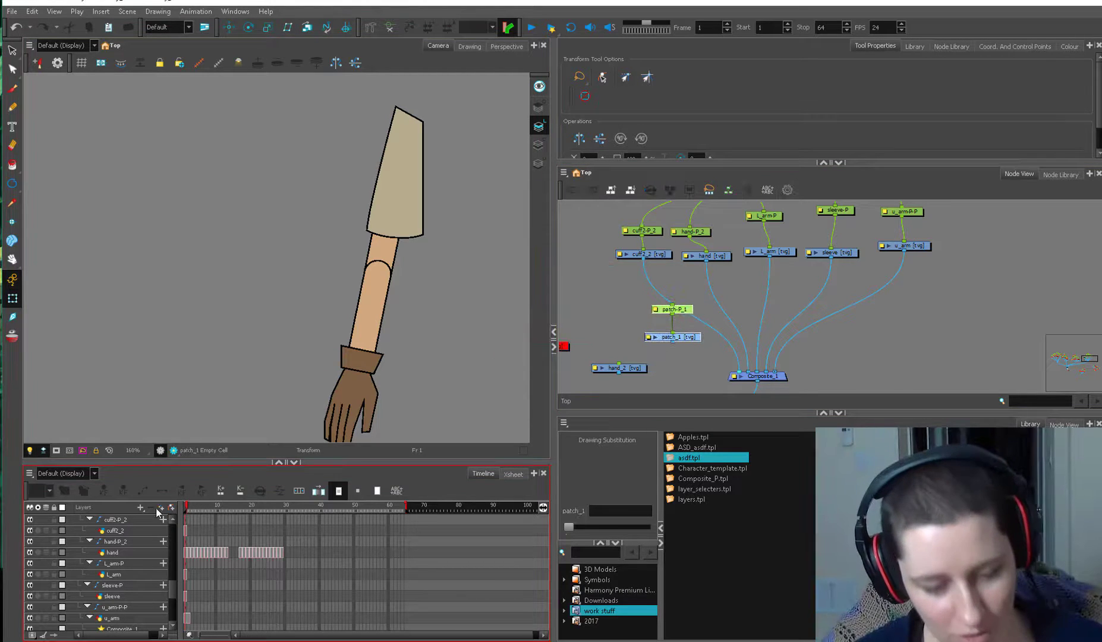
{"action": "left_click", "coordinate": [140, 508]}
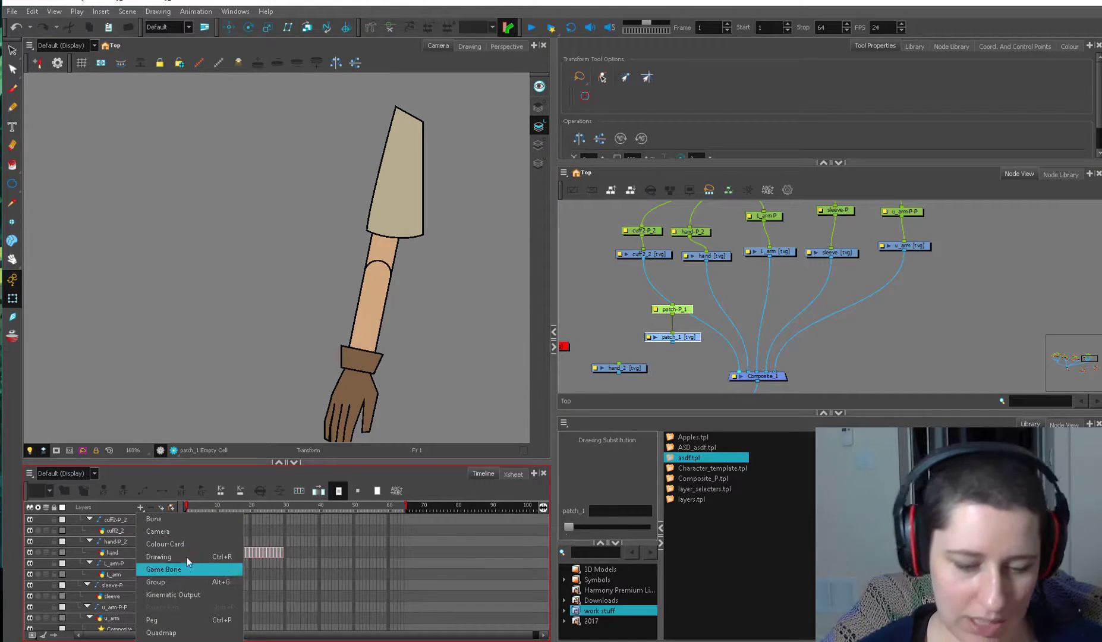
{"action": "key", "text": "Escape"}
{"action": "left_click_drag", "start_coordinate": [683, 312], "coordinate": [677, 314]}
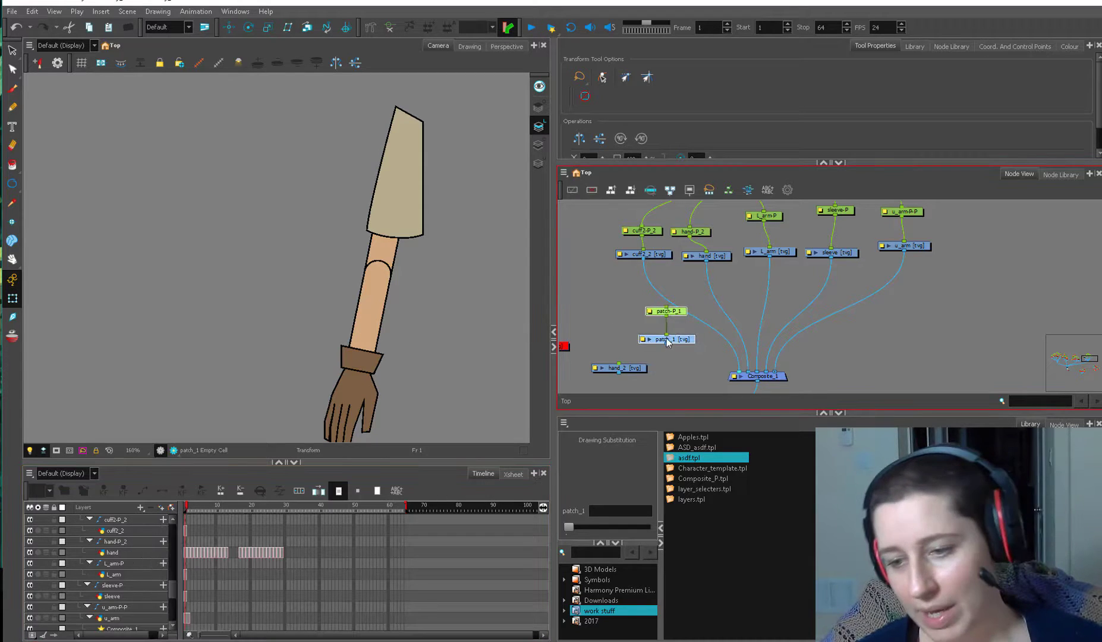
{"action": "double_click", "coordinate": [642, 342]}
{"action": "left_click", "coordinate": [782, 47]}
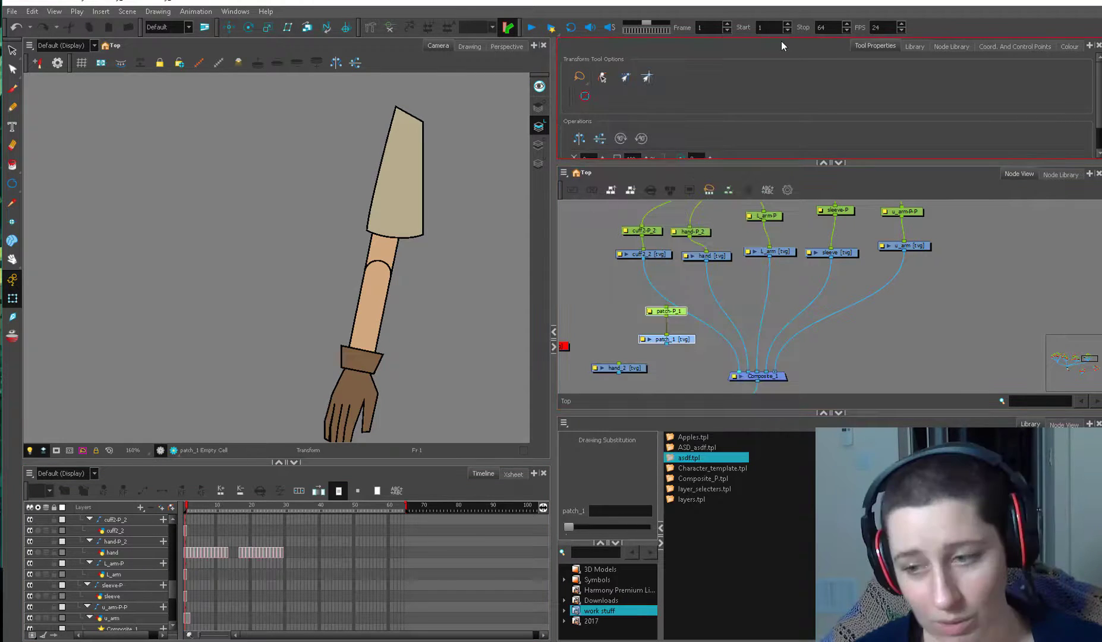
Move the patch peg and drawing nodes between the hand and lower-arm nodes, above the composite.
{"action": "left_click_drag", "start_coordinate": [660, 311], "coordinate": [736, 282]}
{"action": "scroll", "coordinate": [762, 338], "scroll_direction": "down", "scroll_amount": 2}
{"action": "left_click", "coordinate": [868, 319]}
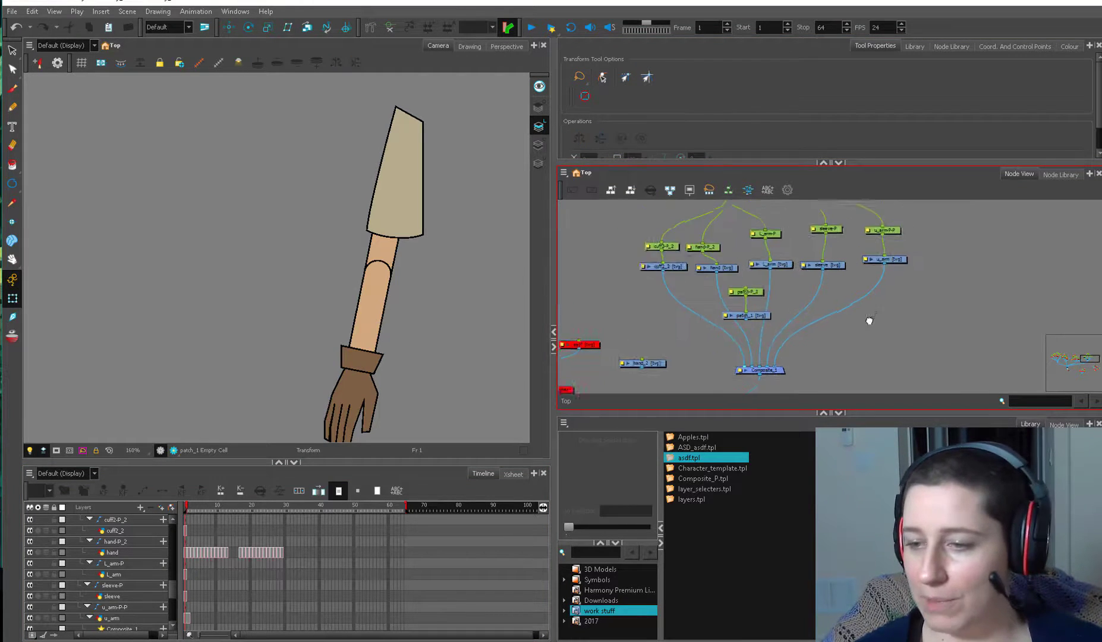
{"action": "left_click_drag", "start_coordinate": [868, 320], "coordinate": [839, 349]}
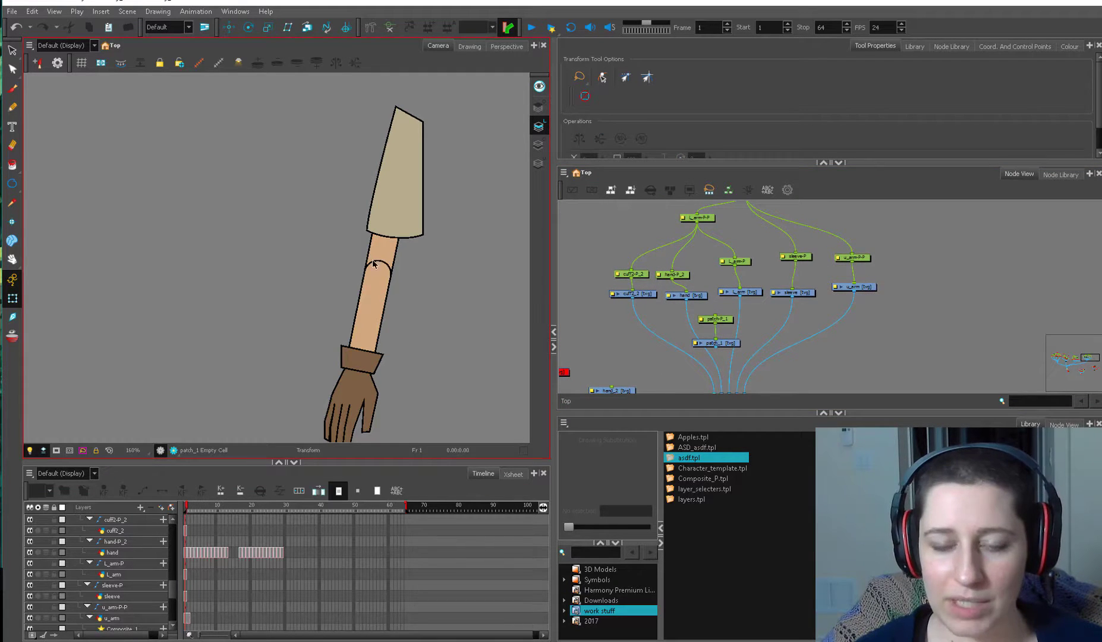
Examine the elbow joint with the lower arm's parent peg selected.
{"action": "left_click_drag", "start_coordinate": [382, 273], "coordinate": [334, 282]}
{"action": "key", "text": "2"}
{"action": "left_click", "coordinate": [379, 338]}
{"action": "key", "text": "b"}
{"action": "key", "text": "1"}
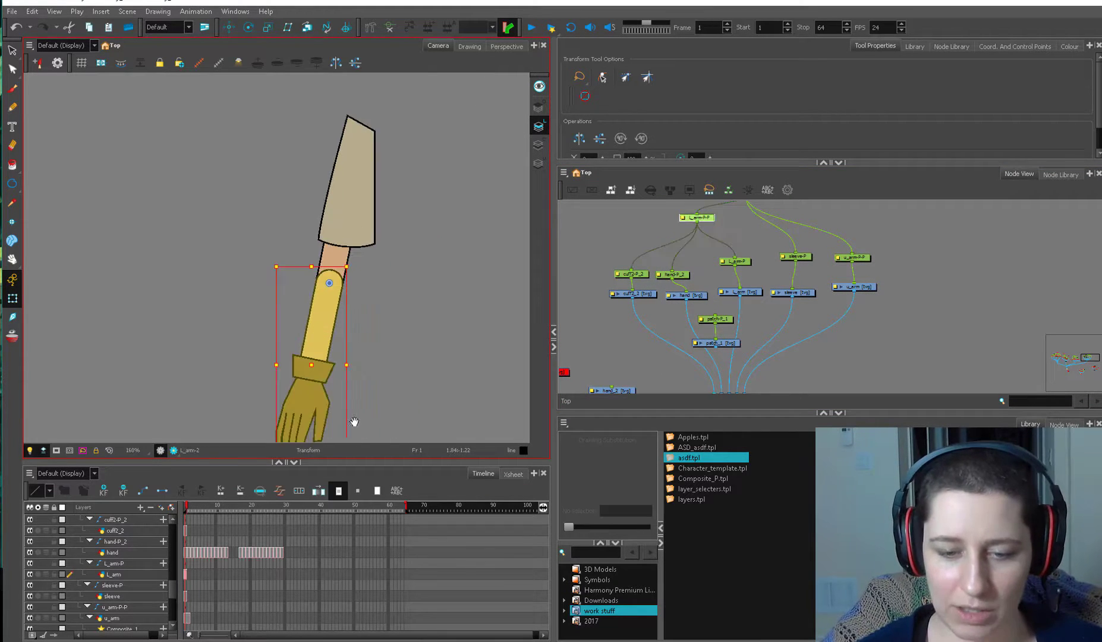
{"action": "left_click_drag", "start_coordinate": [354, 423], "coordinate": [365, 337]}
{"action": "left_click_drag", "start_coordinate": [362, 381], "coordinate": [406, 248]}
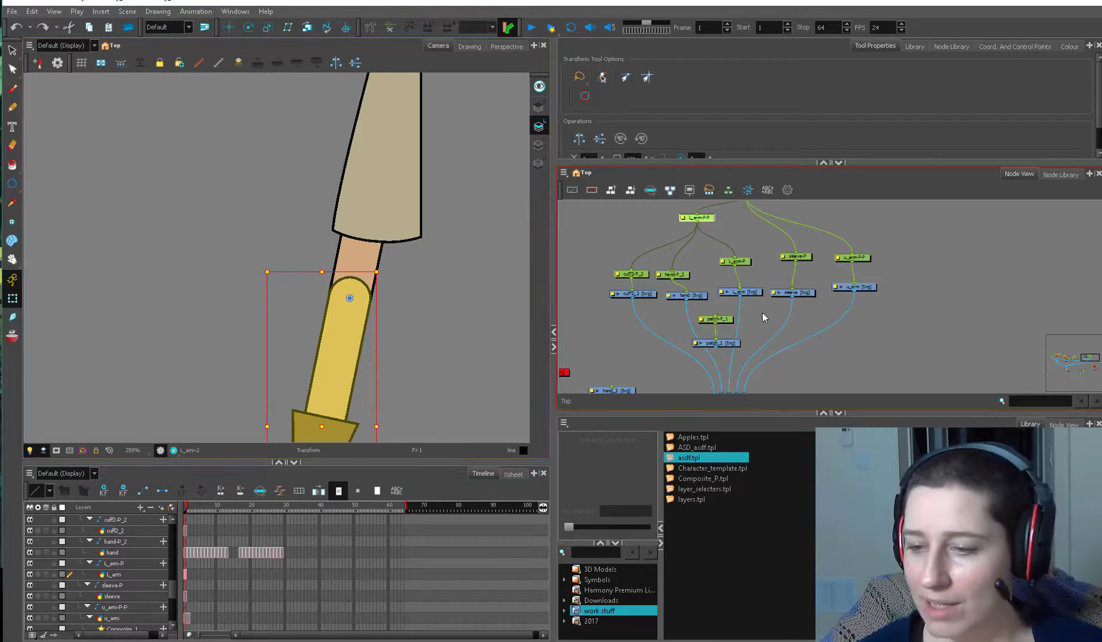
Arrange the patch nodes between the sleeve and upper-arm nodes and parent the patch peg to u_arm-P-P.
{"action": "left_click_drag", "start_coordinate": [762, 311], "coordinate": [786, 335]}
{"action": "left_click", "coordinate": [793, 292]}
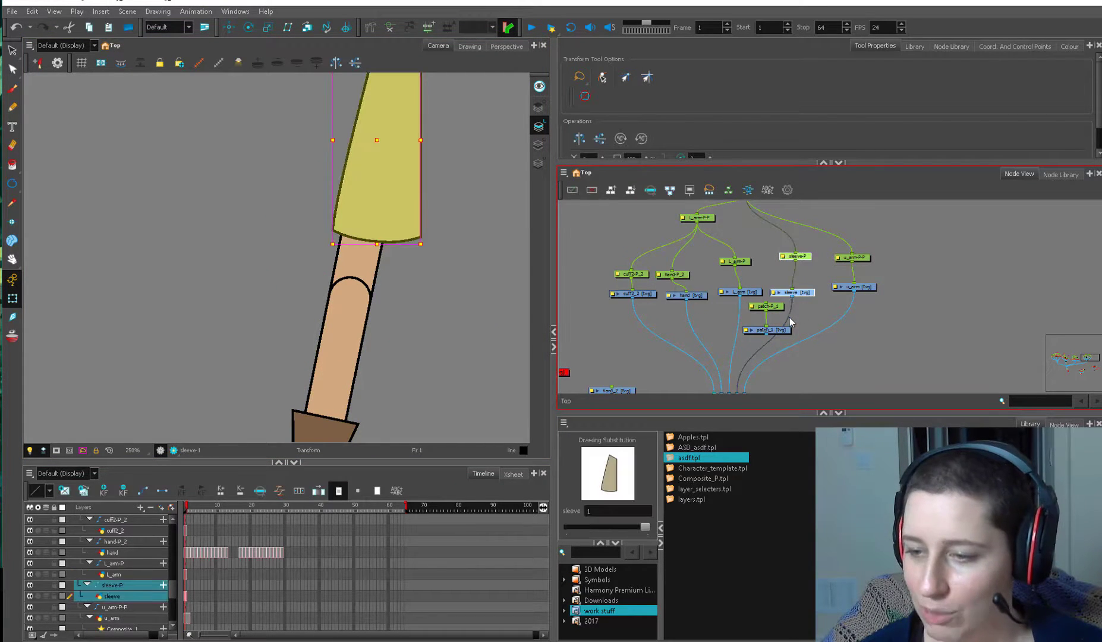
{"action": "left_click_drag", "start_coordinate": [880, 302], "coordinate": [838, 253]}
{"action": "left_click_drag", "start_coordinate": [854, 262], "coordinate": [890, 262]}
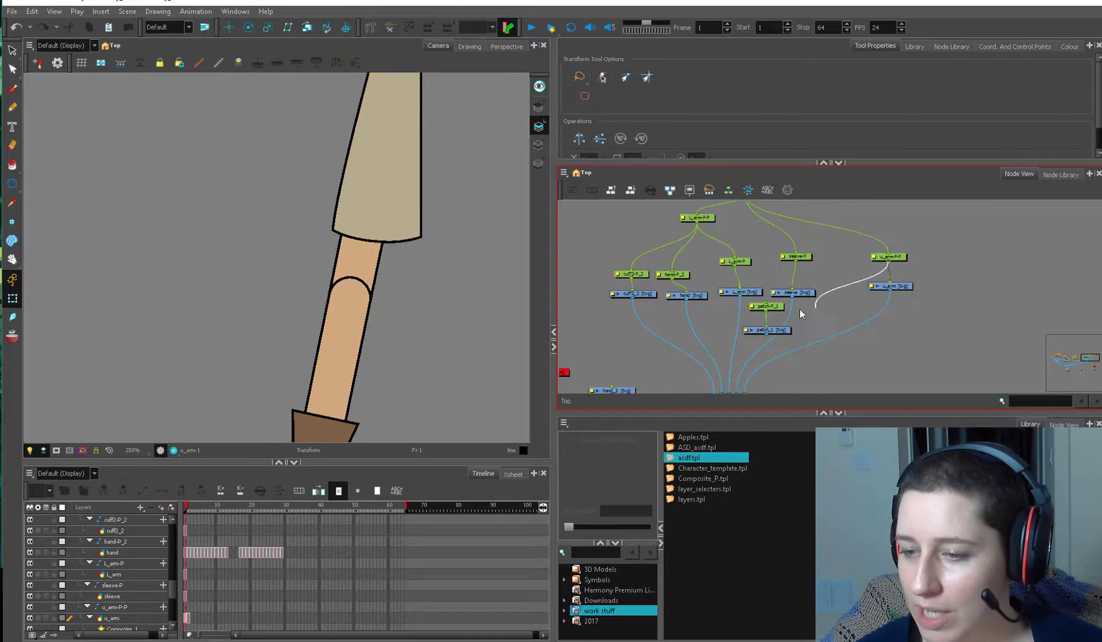
{"action": "left_click_drag", "start_coordinate": [800, 309], "coordinate": [852, 278]}
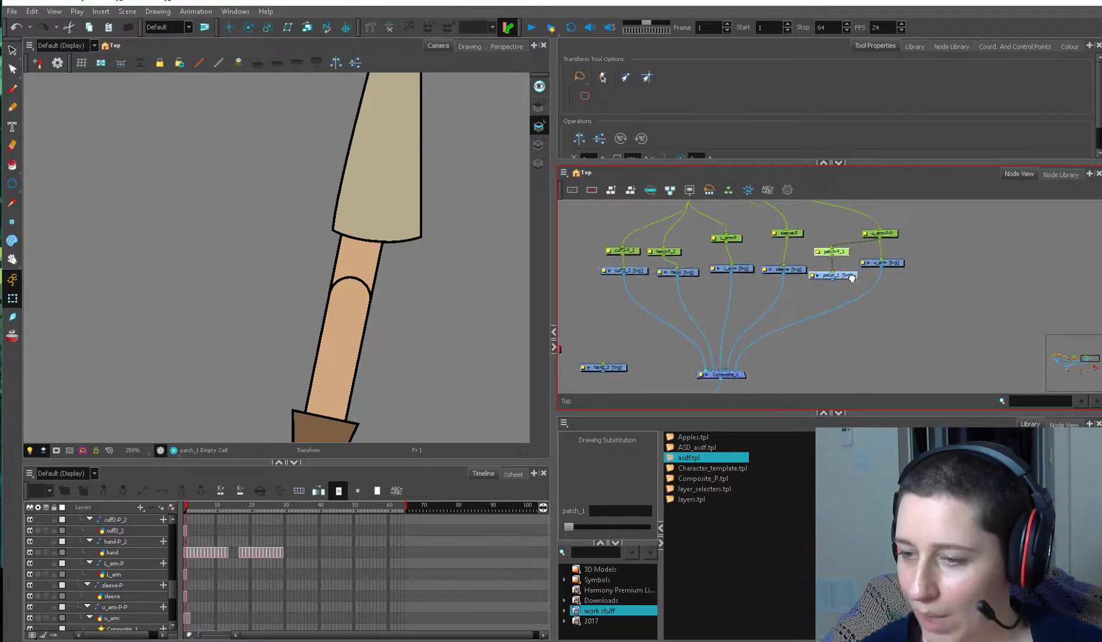
Check the patch peg's parenting to the upper arm and the patch drawing's connection order into Composite_1.
{"action": "scroll", "coordinate": [795, 298], "scroll_direction": "up", "scroll_amount": 2}
{"action": "left_click", "coordinate": [752, 278]}
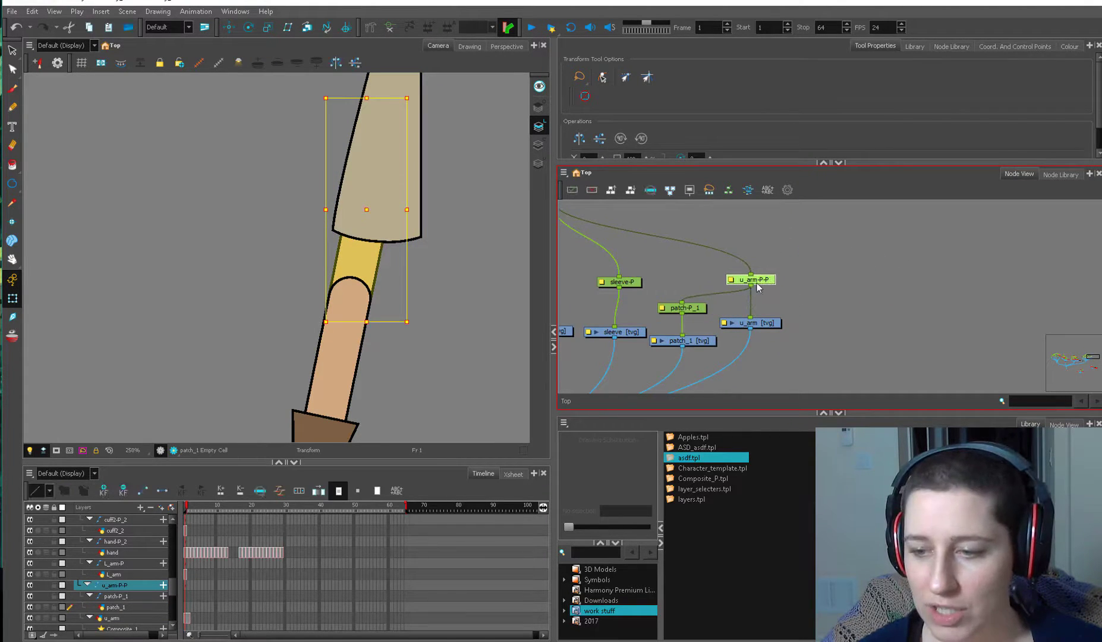
{"action": "left_click", "coordinate": [712, 309]}
{"action": "left_click", "coordinate": [758, 281]}
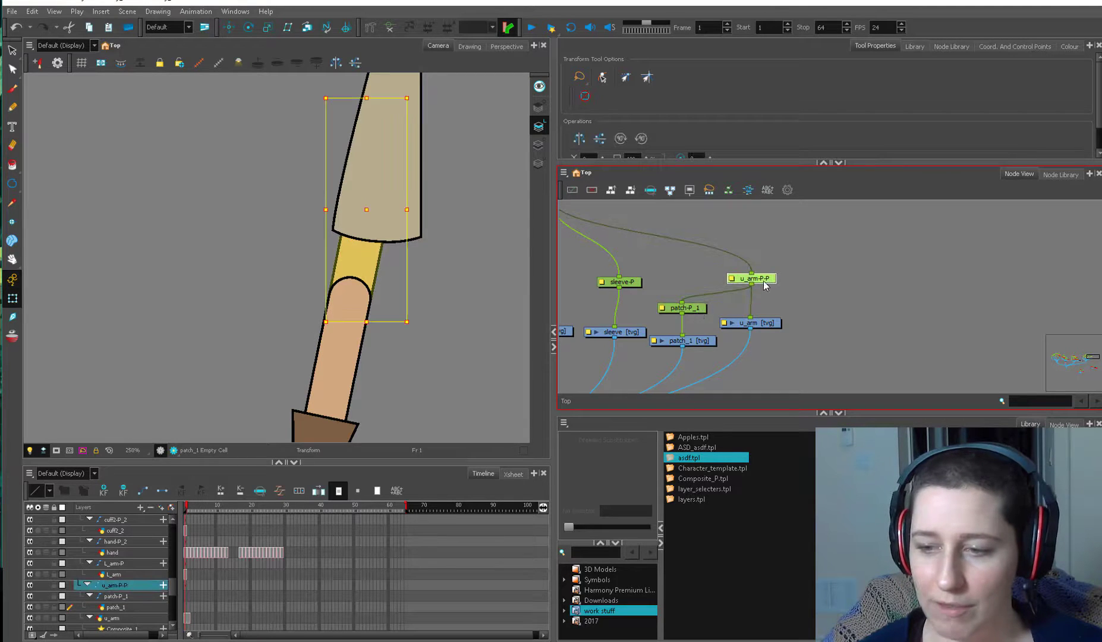
{"action": "left_click", "coordinate": [702, 310]}
{"action": "left_click_drag", "start_coordinate": [684, 360], "coordinate": [824, 221]}
{"action": "scroll", "coordinate": [760, 299], "scroll_direction": "down", "scroll_amount": 1}
{"action": "left_click", "coordinate": [778, 294]}
{"action": "scroll", "coordinate": [825, 219], "scroll_direction": "up", "scroll_amount": 2}
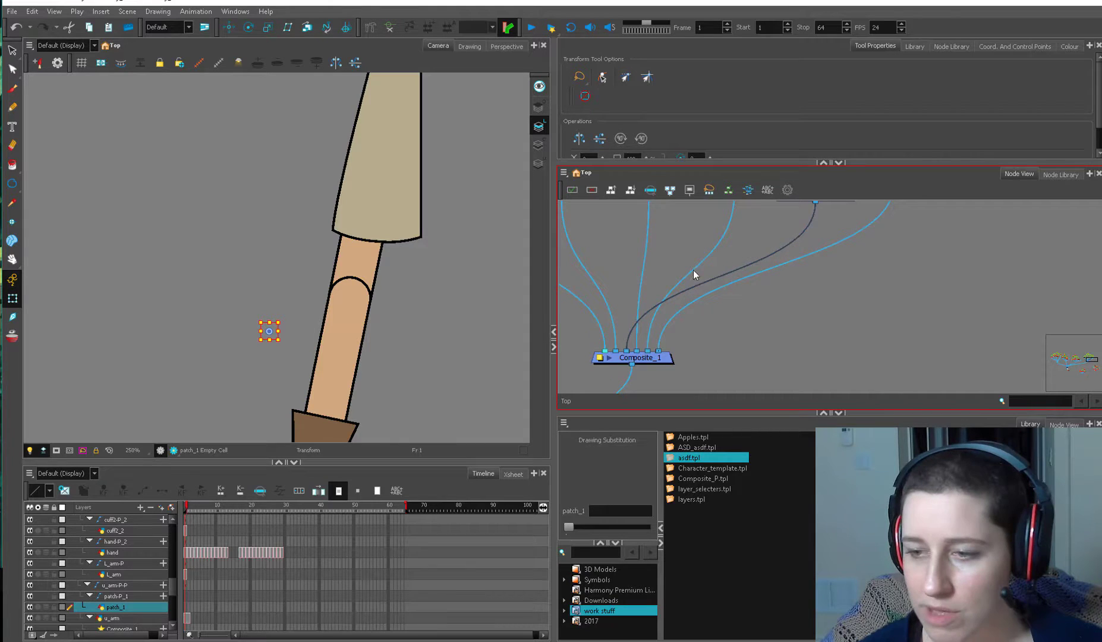
{"action": "scroll", "coordinate": [652, 315], "scroll_direction": "up", "scroll_amount": 5}
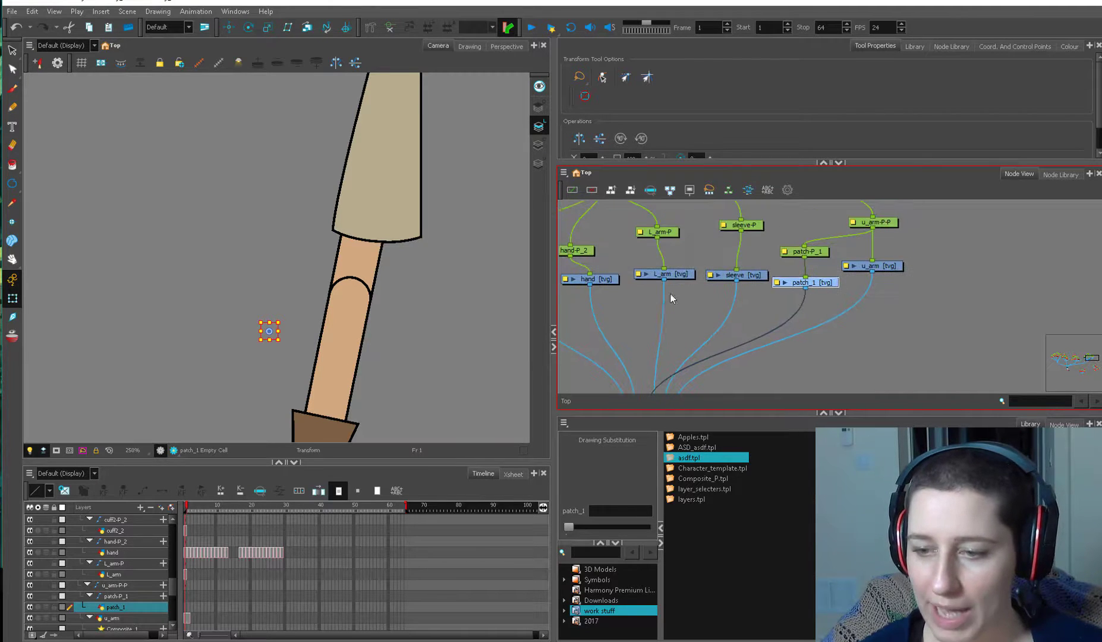
Paint a skin-coloured brush blob on the patch_1 drawing over the elbow joint.
{"action": "left_click", "coordinate": [664, 268]}
{"action": "scroll", "coordinate": [674, 314], "scroll_direction": "down", "scroll_amount": 1}
{"action": "mouse_move", "coordinate": [673, 314]}
{"action": "left_mouse_down"}
{"action": "mouse_move", "coordinate": [697, 309]}
{"action": "mouse_move", "coordinate": [660, 300]}
{"action": "left_mouse_up"}
{"action": "key", "text": "alt+s"}
{"action": "left_click", "coordinate": [352, 251]}
{"action": "left_click", "coordinate": [774, 252]}
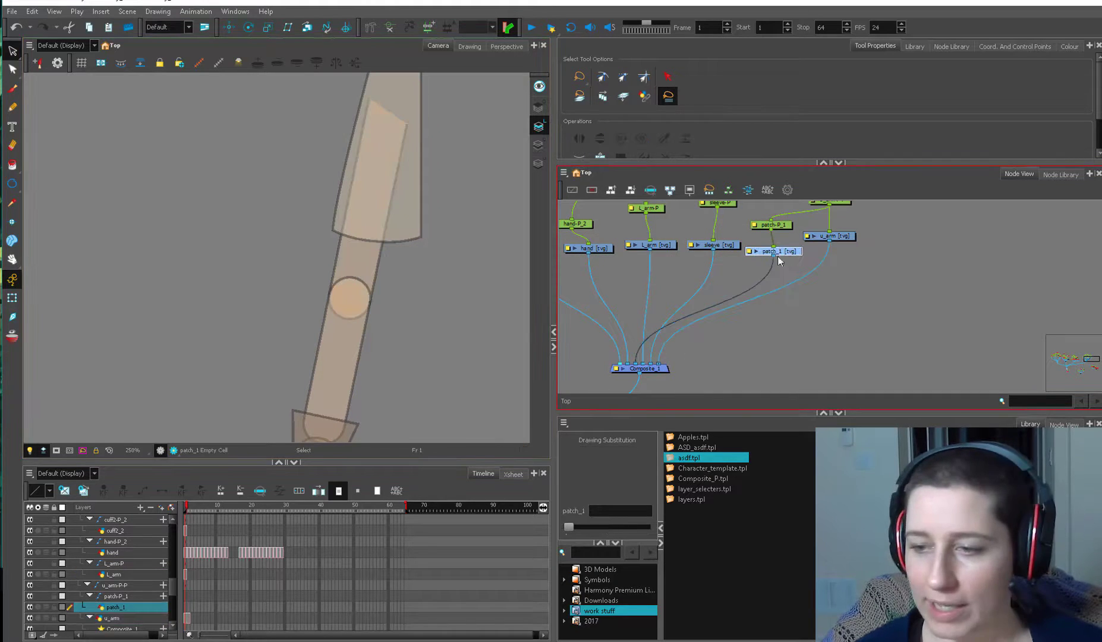
{"action": "key", "text": "alt+b"}
{"action": "left_click_drag", "start_coordinate": [351, 287], "coordinate": [356, 280]}
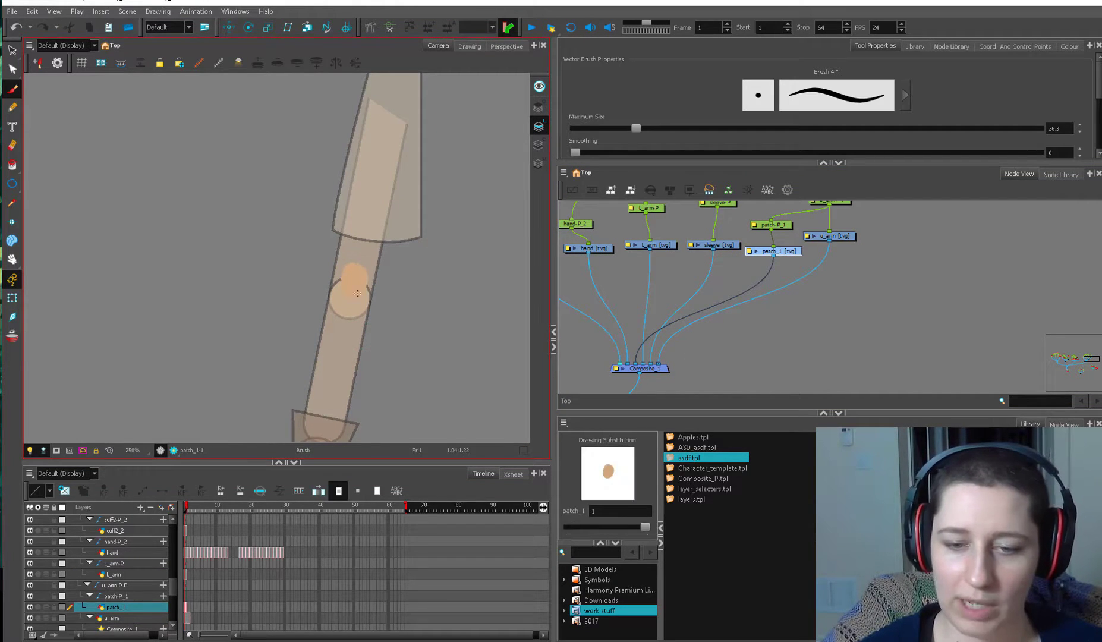
Reshape the patch blob with the Contour Editor into a four-sided shape spanning the arm and covering the elbow line.
{"action": "key", "text": "2"}
{"action": "key", "text": "2"}
{"action": "key", "text": "alt+q"}
{"action": "key", "text": "space"}
{"action": "key", "text": "2"}
{"action": "key", "text": "2"}
{"action": "left_click_drag", "start_coordinate": [470, 326], "coordinate": [470, 399]}
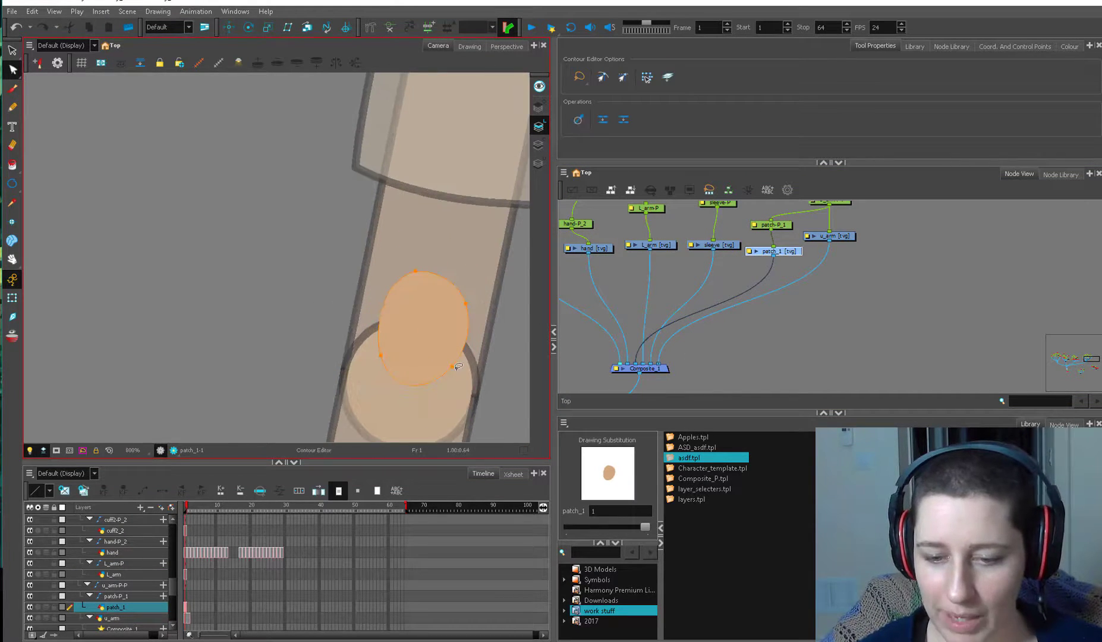
{"action": "left_click_drag", "start_coordinate": [466, 304], "coordinate": [488, 312]}
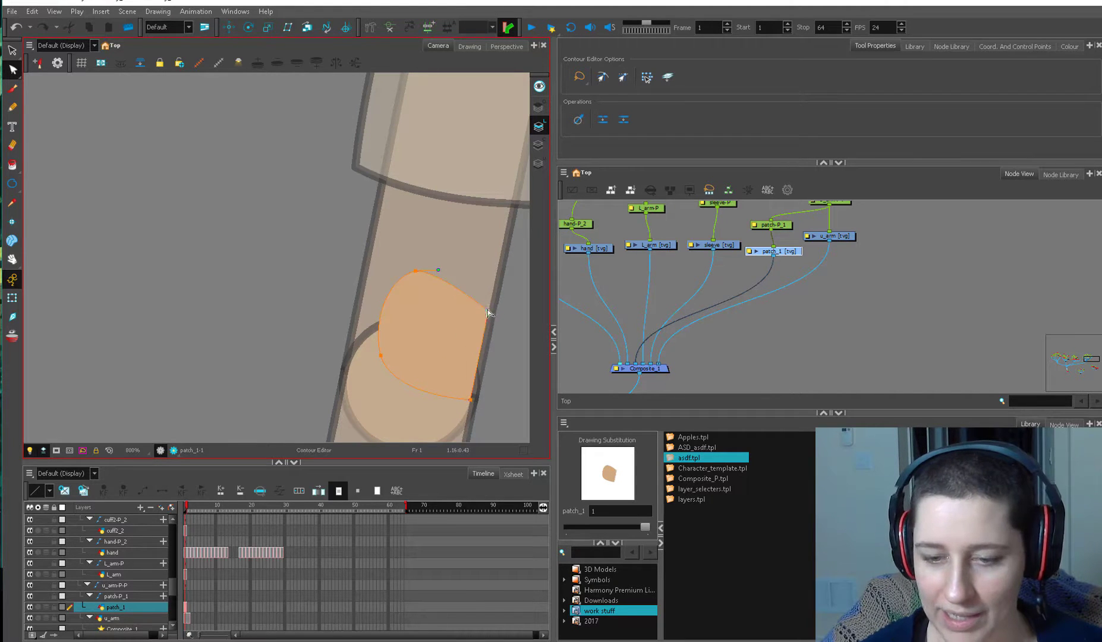
{"action": "left_click_drag", "start_coordinate": [381, 355], "coordinate": [348, 375]}
{"action": "left_click_drag", "start_coordinate": [414, 271], "coordinate": [363, 297]}
{"action": "left_click", "coordinate": [13, 297]}
{"action": "left_click", "coordinate": [175, 367]}
{"action": "left_click", "coordinate": [466, 337]}
{"action": "key", "text": "1"}
{"action": "key", "text": "1"}
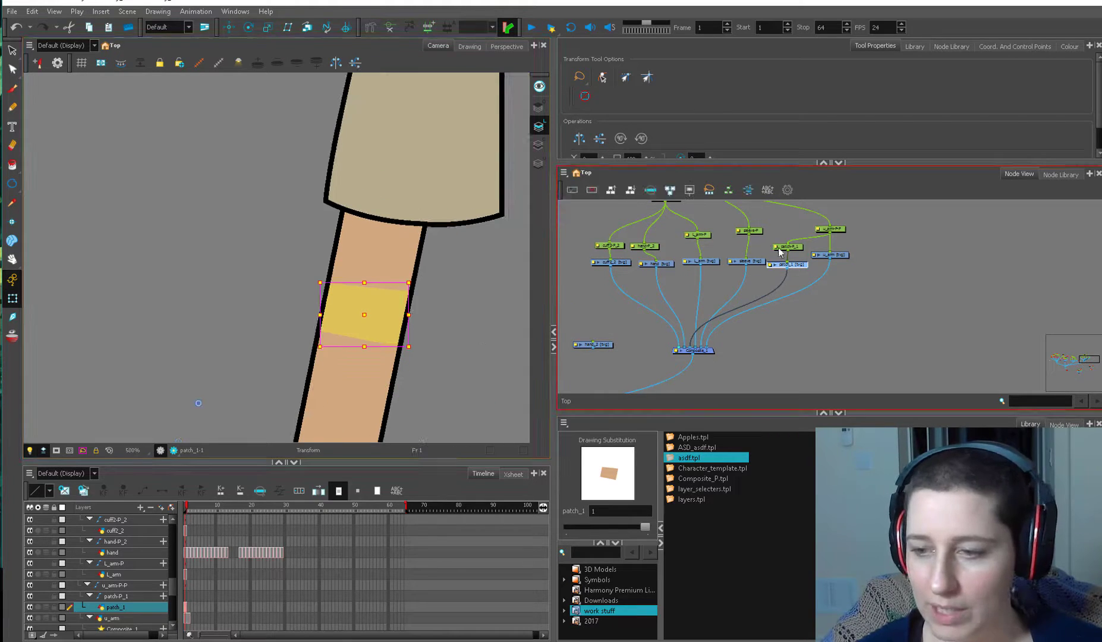
Reposition the patch peg's pivot over the elbow patch using the Rotate tool.
{"action": "left_click", "coordinate": [780, 247]}
{"action": "left_click", "coordinate": [248, 27]}
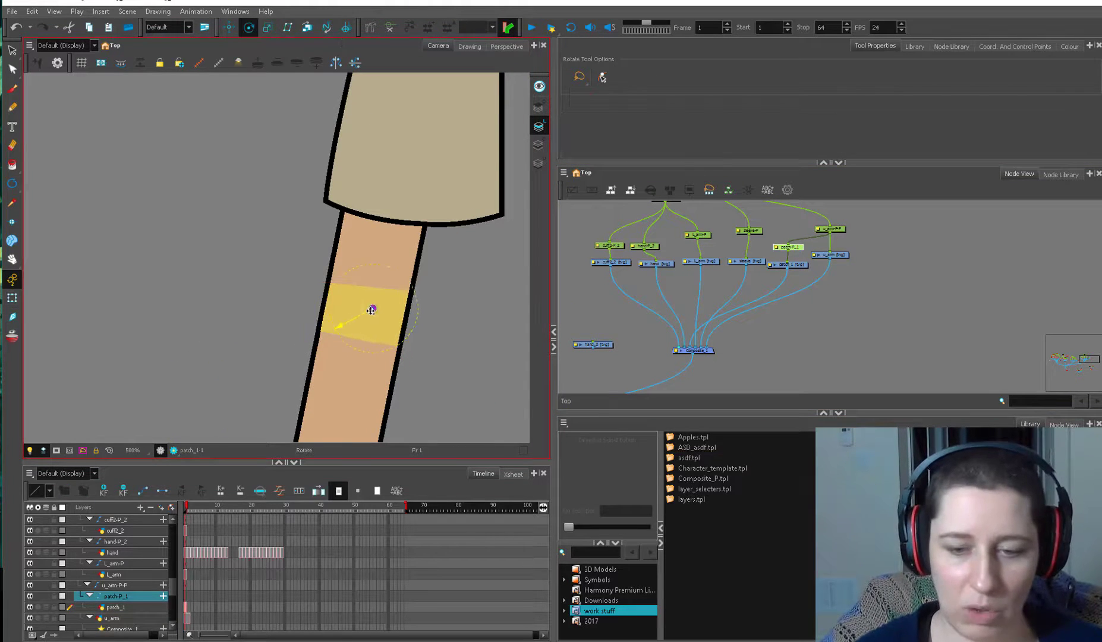
{"action": "key", "text": "1"}
{"action": "left_click_drag", "start_coordinate": [346, 300], "coordinate": [315, 297]}
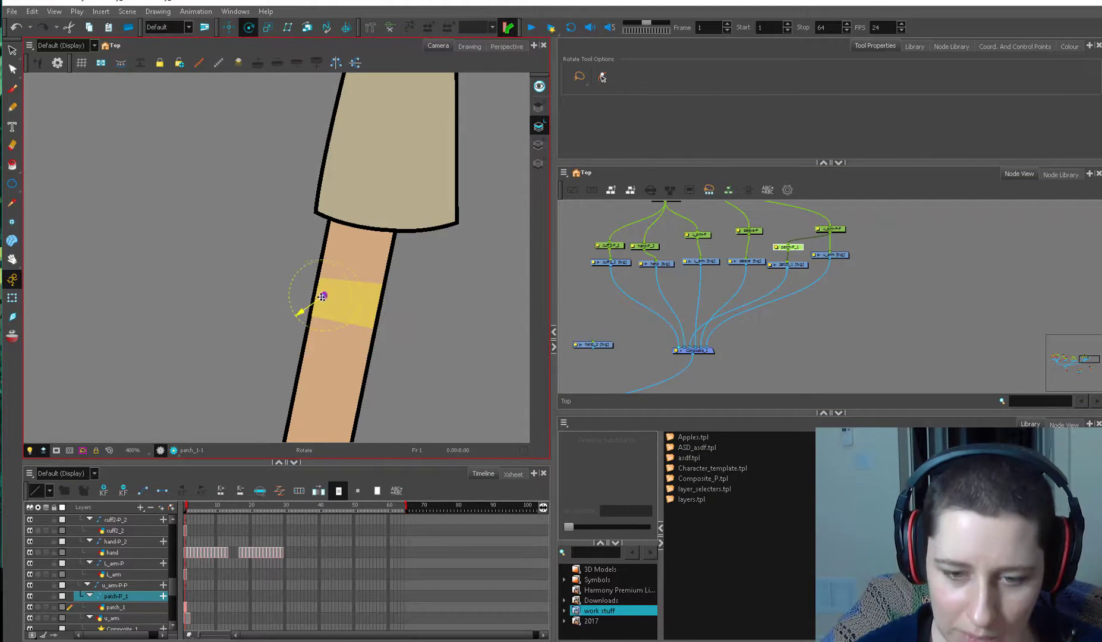
{"action": "left_click", "coordinate": [12, 298]}
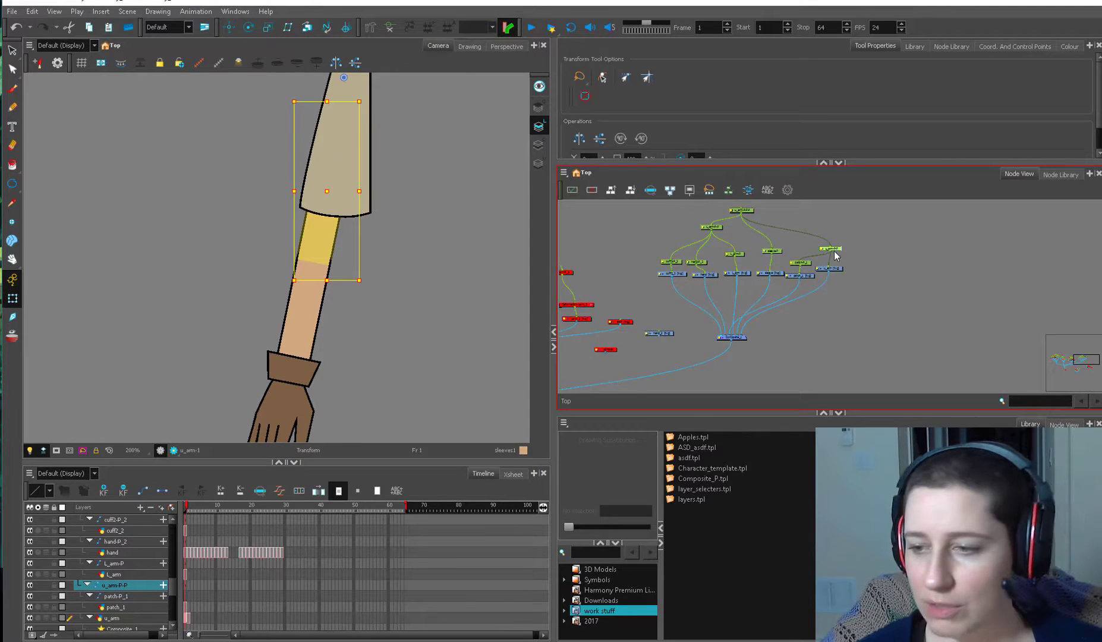
Test the upper arm's movement with the patch parented to it, and undo the movement.
{"action": "scroll", "coordinate": [835, 255], "scroll_direction": "up", "scroll_amount": 2}
{"action": "mouse_move", "coordinate": [364, 292]}
{"action": "left_mouse_down"}
{"action": "mouse_move", "coordinate": [459, 268]}
{"action": "mouse_move", "coordinate": [386, 291]}
{"action": "mouse_move", "coordinate": [298, 279]}
{"action": "mouse_move", "coordinate": [364, 305]}
{"action": "mouse_move", "coordinate": [442, 266]}
{"action": "mouse_move", "coordinate": [300, 297]}
{"action": "mouse_move", "coordinate": [352, 298]}
{"action": "mouse_move", "coordinate": [336, 296]}
{"action": "left_mouse_up"}
{"action": "key", "text": "ctrl+z"}
Reparent the patch peg to the lower arm's L_arm-P peg.
{"action": "left_click_drag", "start_coordinate": [801, 275], "coordinate": [788, 318]}
{"action": "left_click_drag", "start_coordinate": [685, 282], "coordinate": [774, 287]}
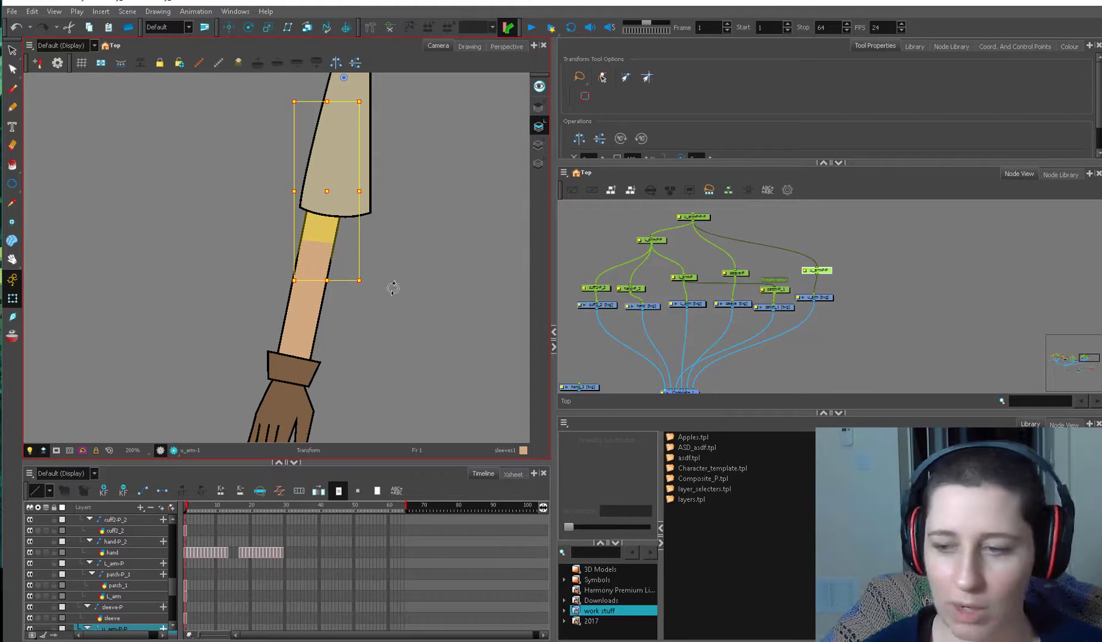
Test the lower arm's rotation with the patch parented to it, and undo the rotation.
{"action": "left_click", "coordinate": [312, 315]}
{"action": "left_click_drag", "start_coordinate": [339, 389], "coordinate": [221, 256]}
{"action": "key", "text": "ctrl+z"}
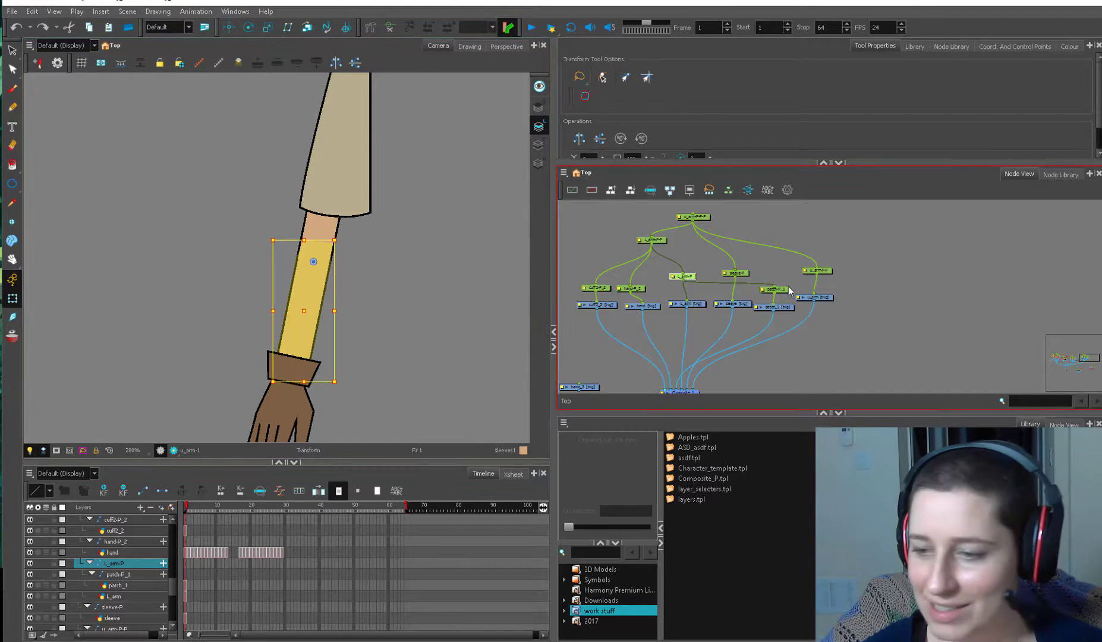
Reparent the elbow patch peg patch-P_1 to the upper arm's u_arm-P-P peg.
{"action": "left_click_drag", "start_coordinate": [776, 286], "coordinate": [816, 274]}
{"action": "left_click", "coordinate": [859, 285]}
{"action": "left_click", "coordinate": [822, 271]}
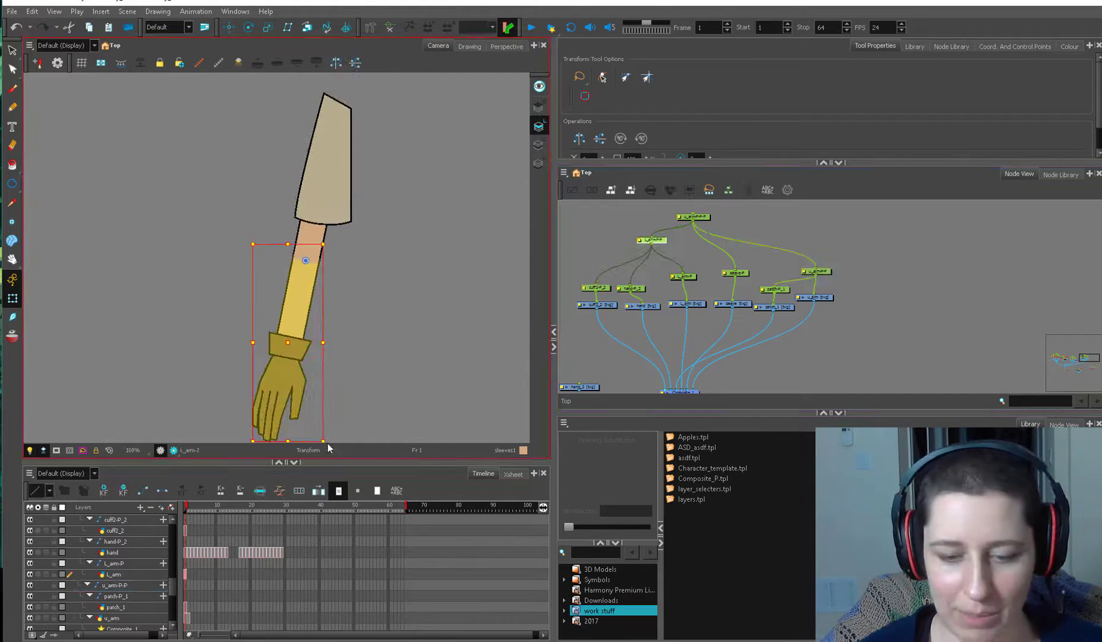
Bend the lower arm sharply upward and try skewing the elbow patch to fit the bent joint.
{"action": "left_click_drag", "start_coordinate": [330, 442], "coordinate": [360, 172]}
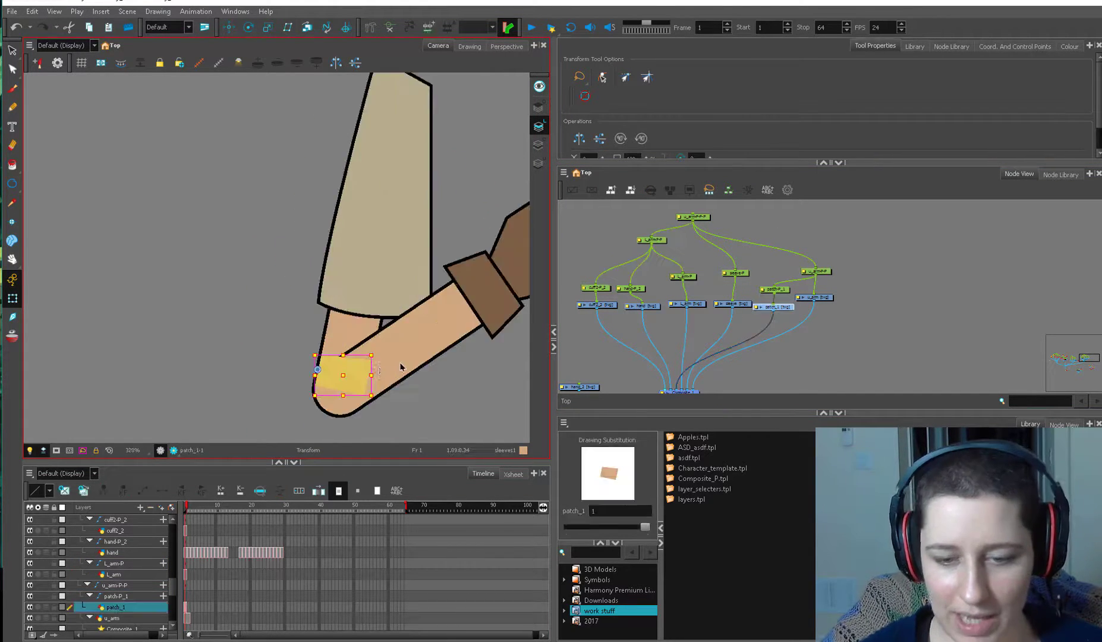
{"action": "left_click_drag", "start_coordinate": [371, 368], "coordinate": [372, 351]}
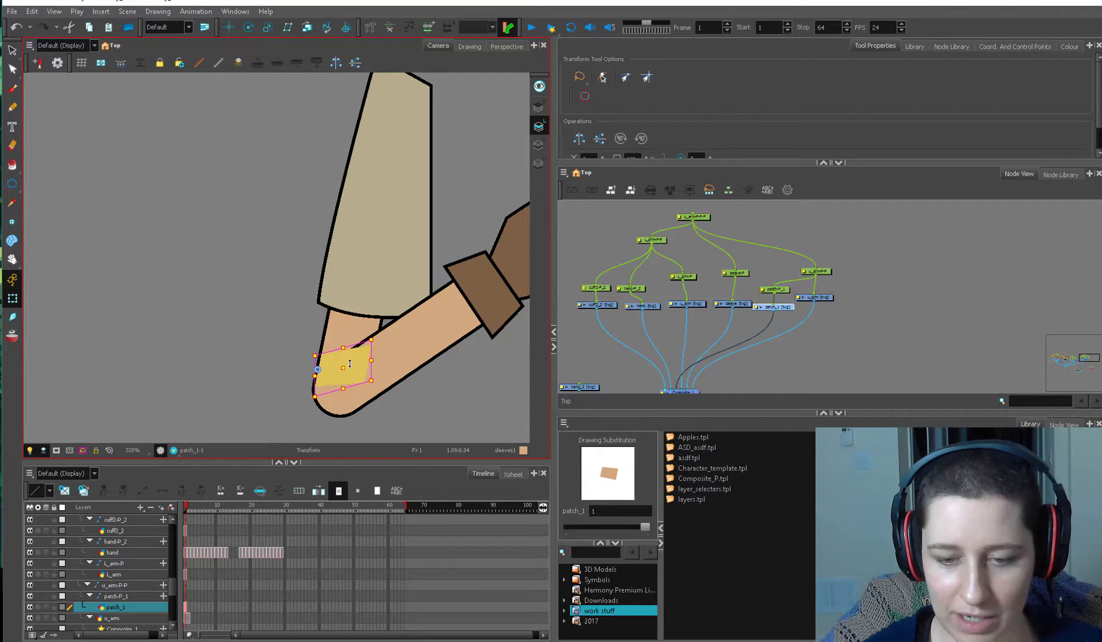
{"action": "left_click_drag", "start_coordinate": [350, 364], "coordinate": [371, 345]}
Check the sharply bent elbow in the render preview and return to the normal camera display.
{"action": "key", "text": "Escape"}
{"action": "left_click", "coordinate": [171, 451]}
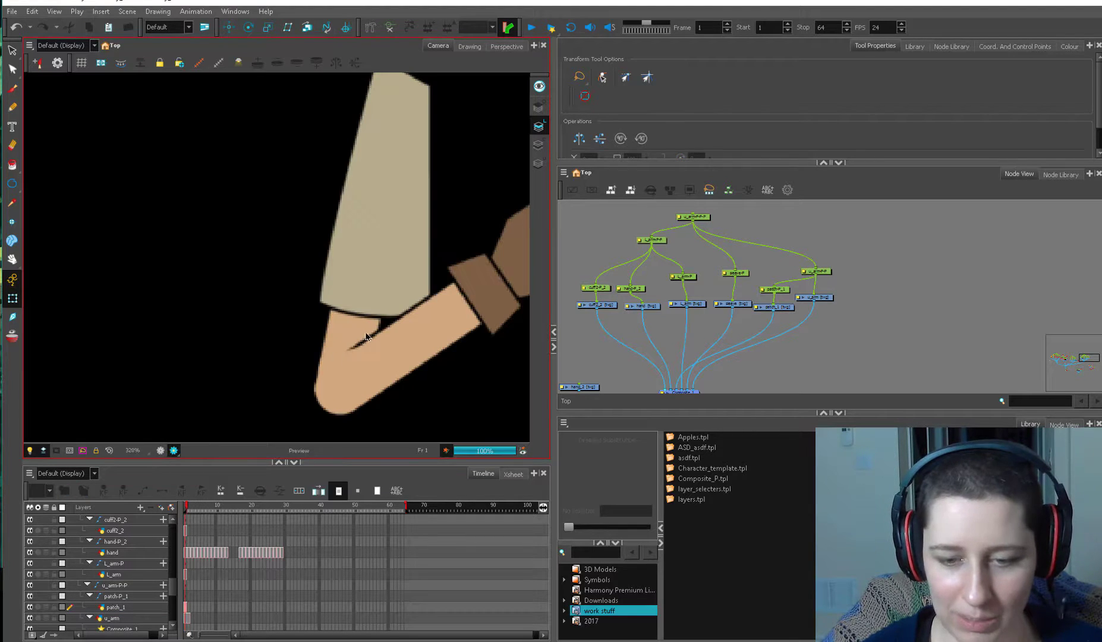
{"action": "left_click", "coordinate": [160, 450]}
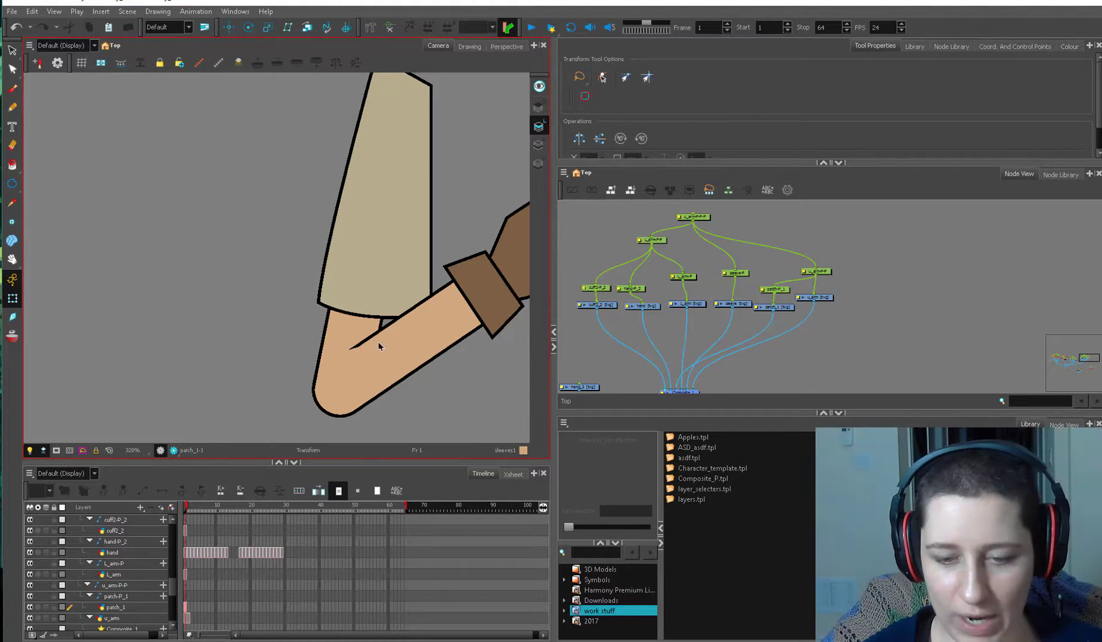
{"action": "scroll", "coordinate": [341, 359], "scroll_direction": "down", "scroll_amount": 2}
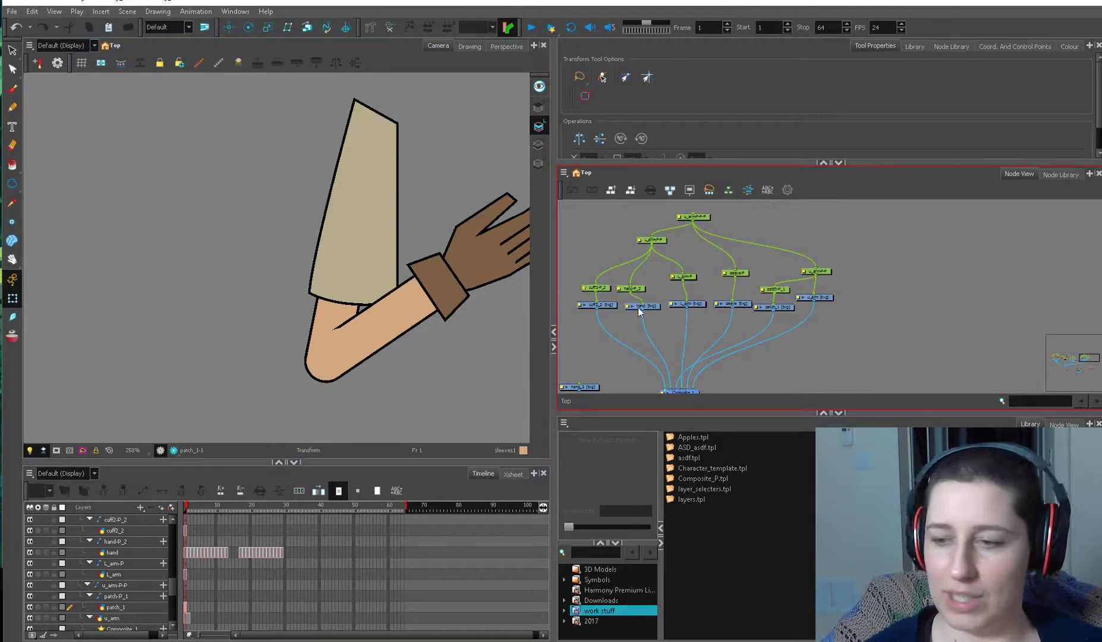
Reset the elbow patch and the lower arm to their unbent starting pose.
{"action": "left_click", "coordinate": [782, 289]}
{"action": "left_click", "coordinate": [463, 288]}
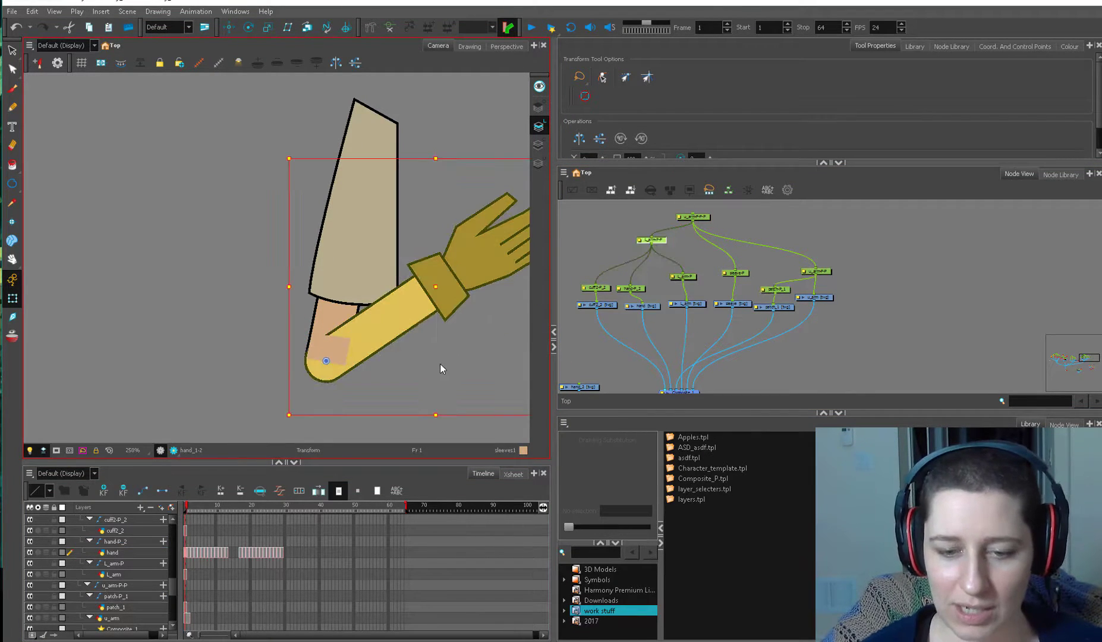
{"action": "key", "text": "r"}
{"action": "left_click", "coordinate": [816, 322]}
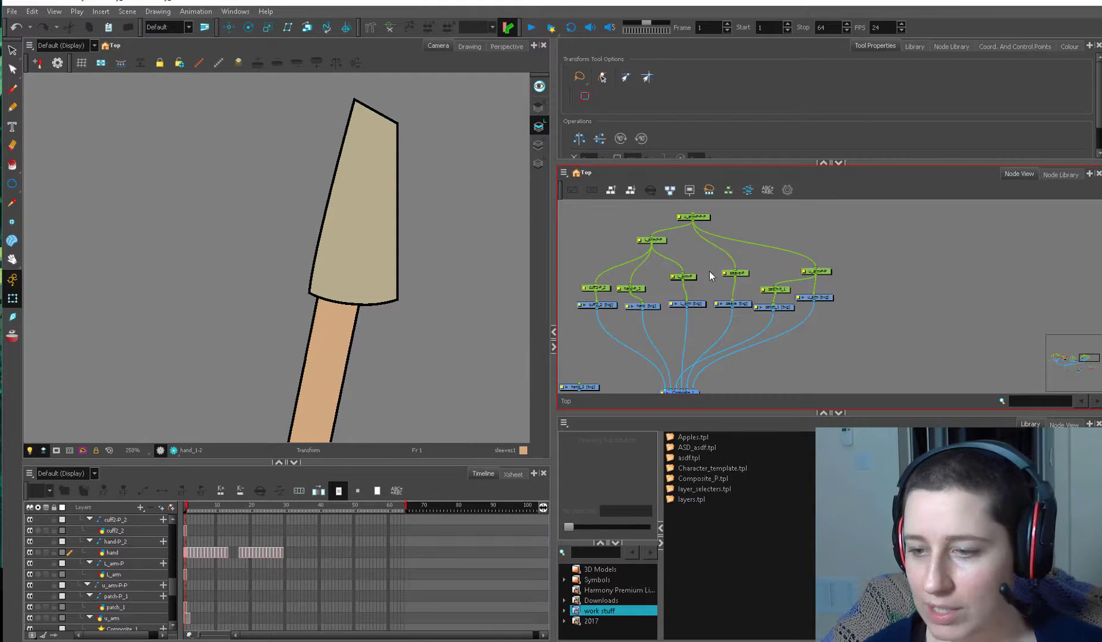
Set the z position of the lower arm's L_arm-P-P peg to 0.0001b.
{"action": "left_click", "coordinate": [692, 276]}
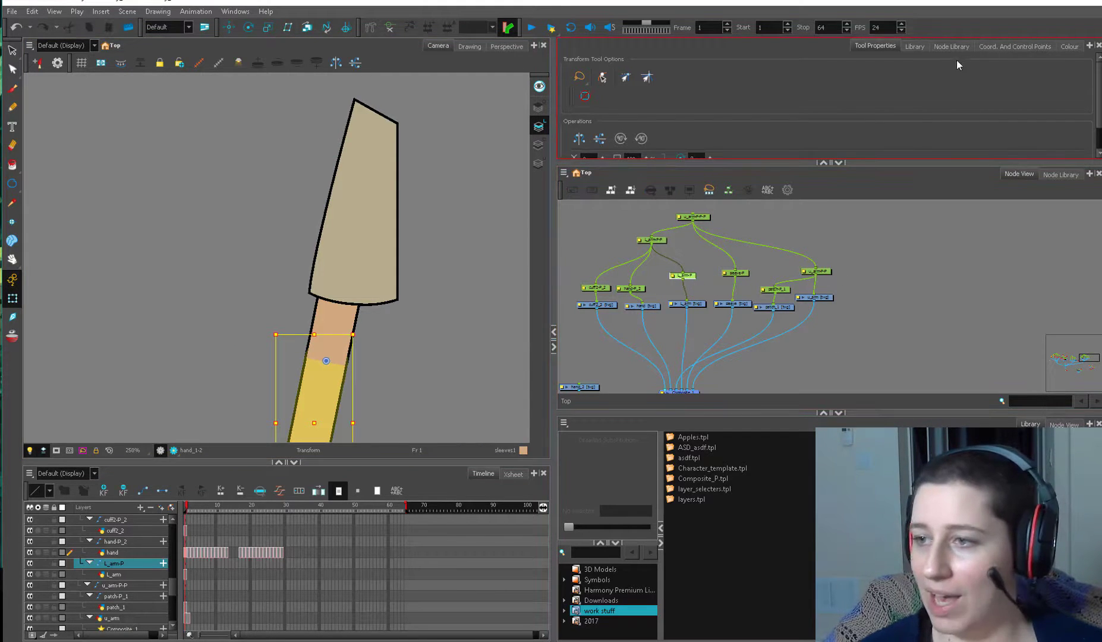
{"action": "left_click", "coordinate": [1021, 45]}
{"action": "left_click", "coordinate": [642, 138]}
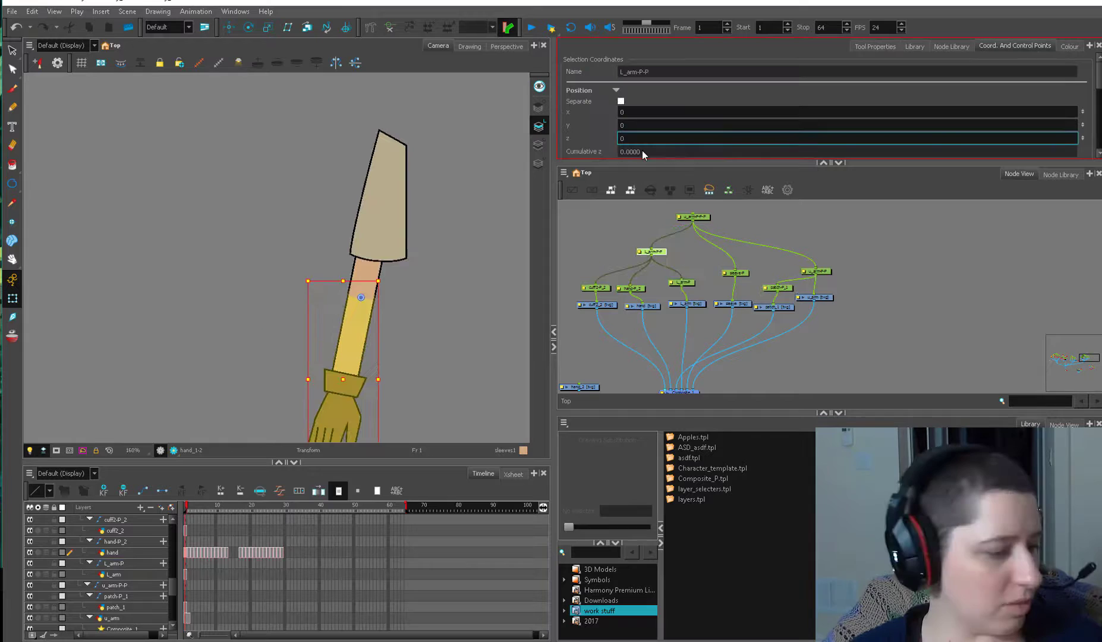
{"action": "type", "text": ".0001b"}
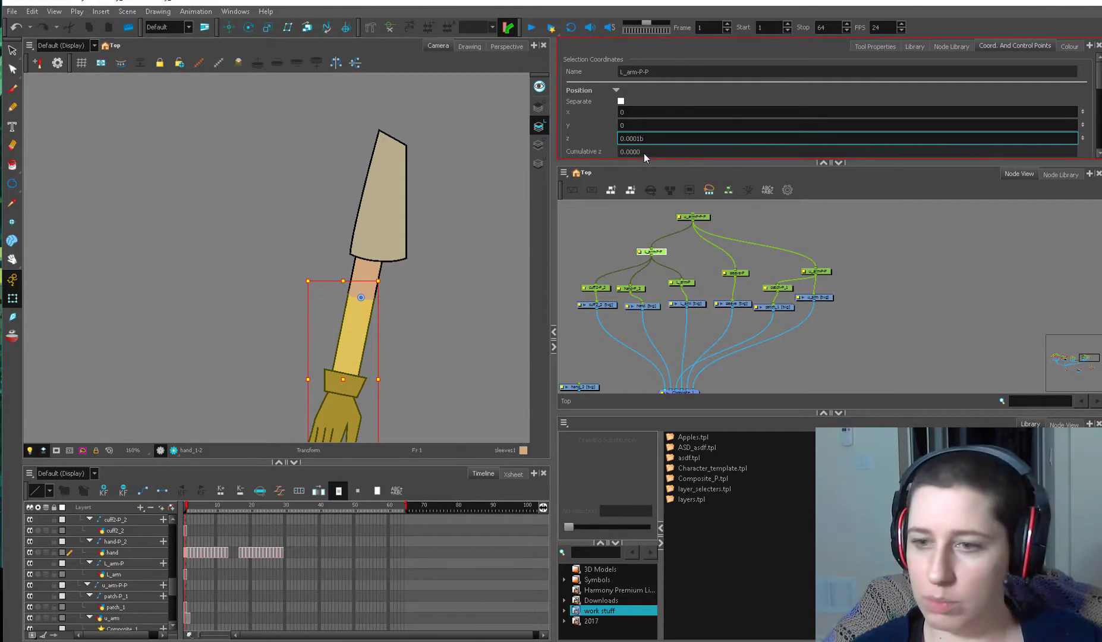
{"action": "key", "text": "Return"}
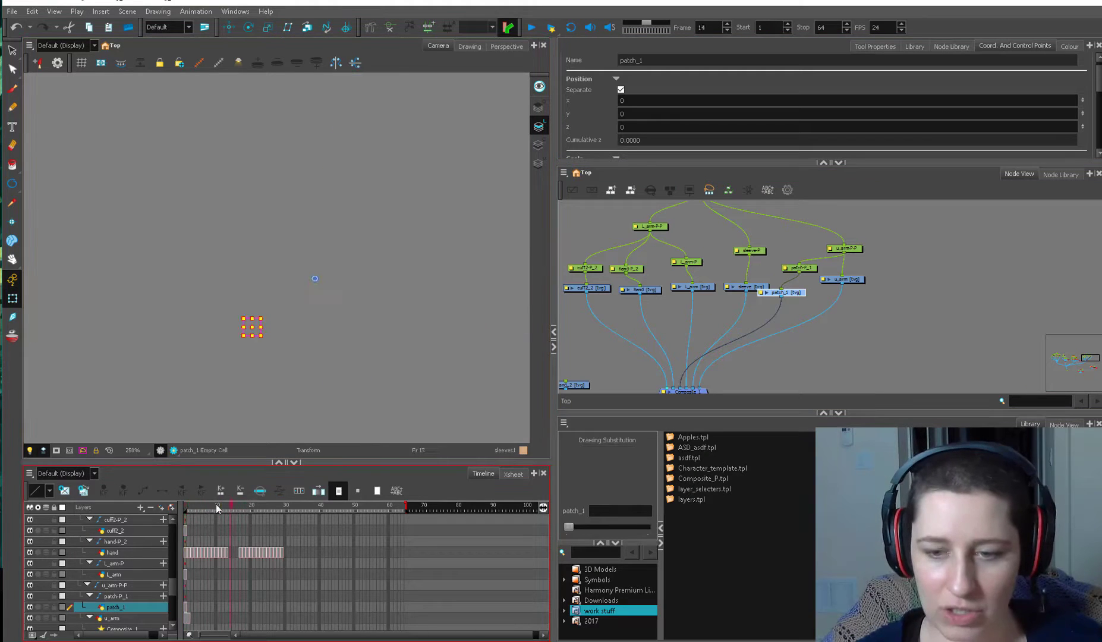
Try moving the patch peg down over the joint of the bent elbow, and undo the move.
{"action": "left_click", "coordinate": [811, 288]}
{"action": "left_click", "coordinate": [430, 326]}
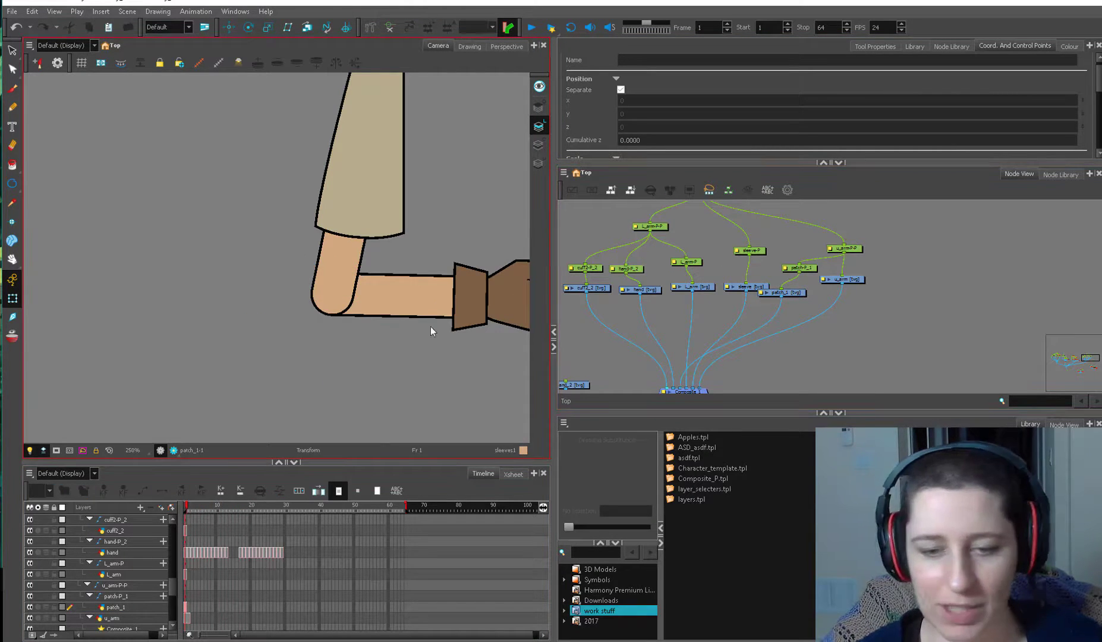
{"action": "left_click_drag", "start_coordinate": [794, 268], "coordinate": [784, 271]}
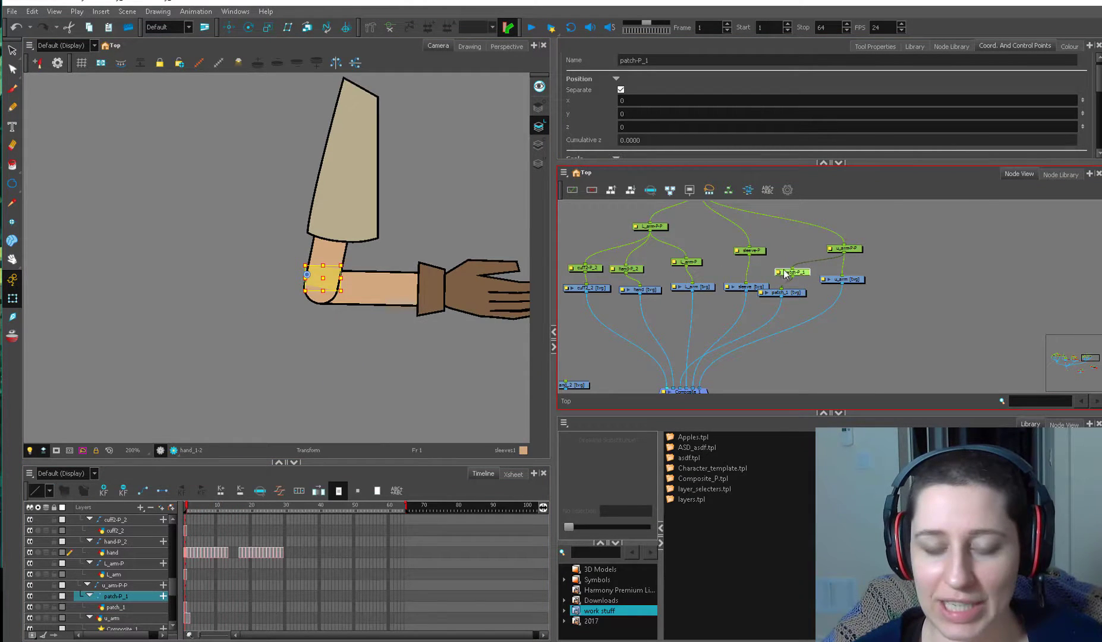
{"action": "left_click", "coordinate": [326, 287]}
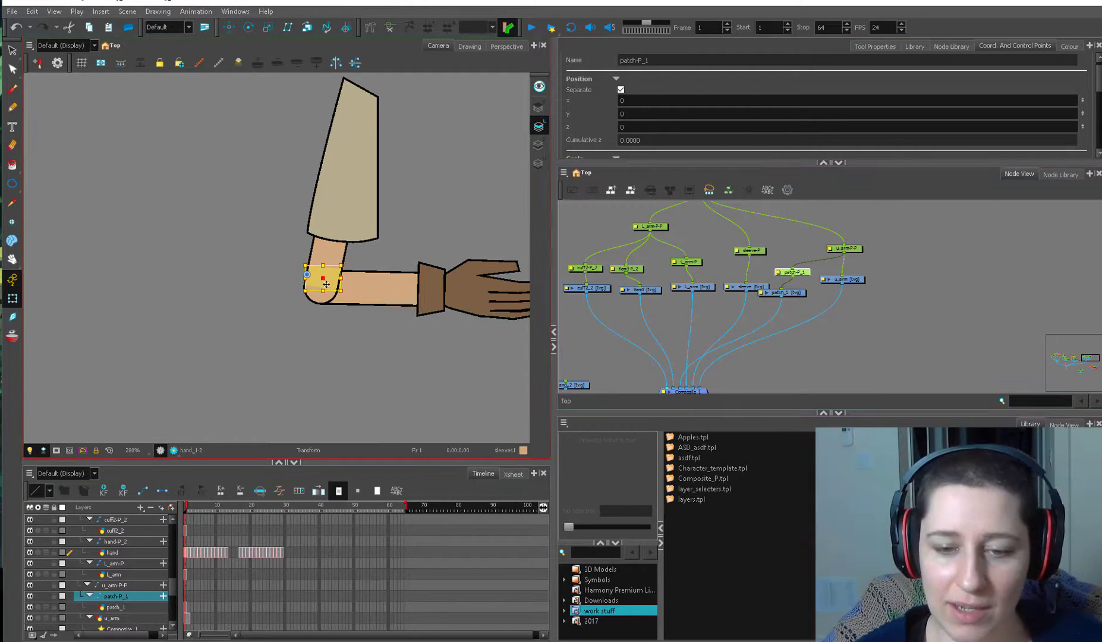
{"action": "left_click_drag", "start_coordinate": [327, 285], "coordinate": [350, 292]}
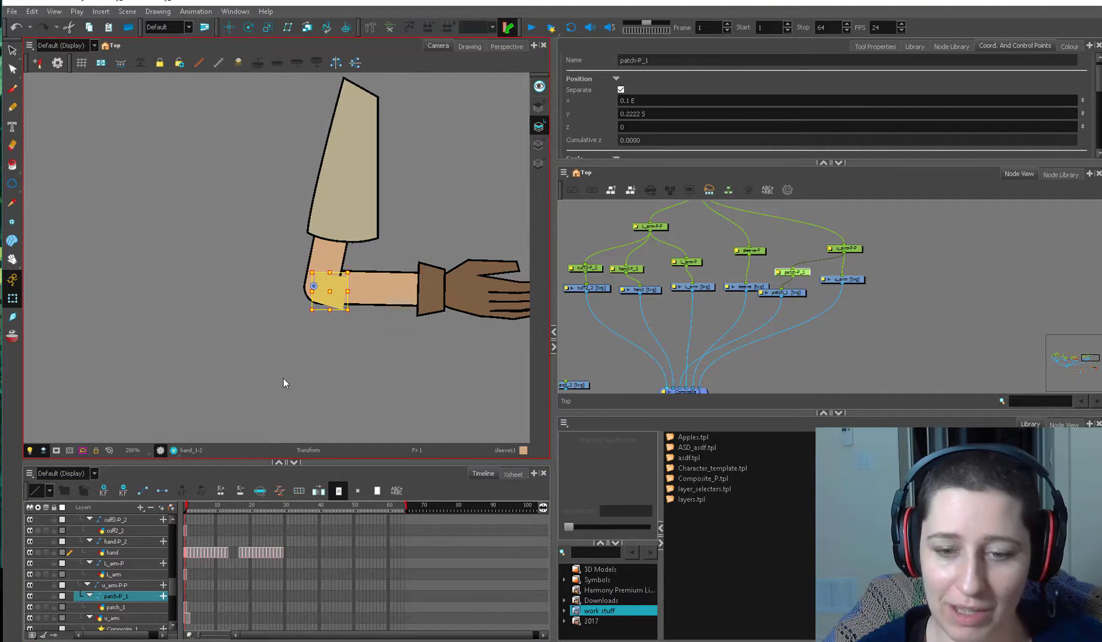
{"action": "key", "text": "ctrl+z"}
{"action": "key", "text": "ctrl+z"}
{"action": "key", "text": "ctrl+z"}
Add the asdf.tpl template from the library to the node network and rename its drawing and peg with the name patch2.
{"action": "left_click", "coordinate": [777, 315]}
{"action": "left_click_drag", "start_coordinate": [689, 457], "coordinate": [657, 316]}
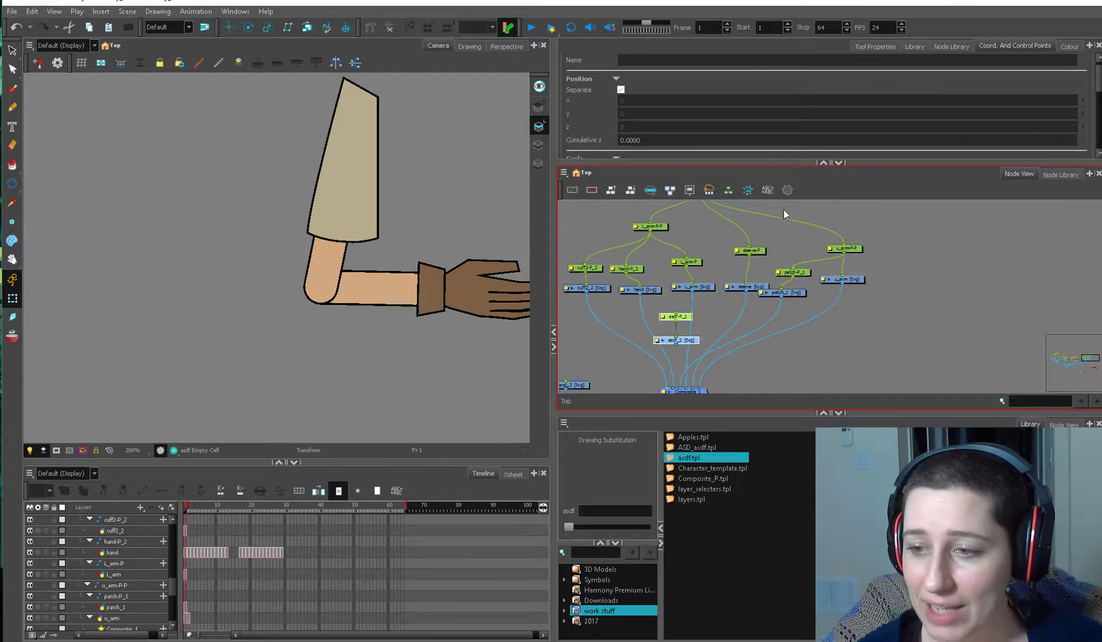
{"action": "left_click", "coordinate": [787, 190]}
{"action": "left_click", "coordinate": [565, 321]}
{"action": "type", "text": "patch2"}
{"action": "left_click", "coordinate": [538, 344]}
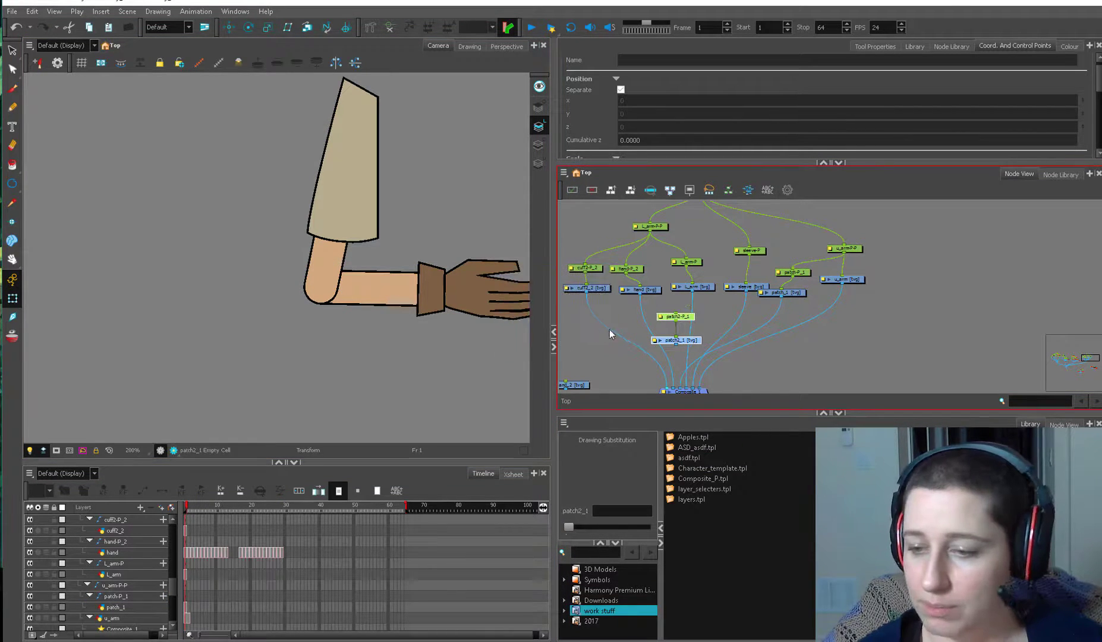
Parent the patch2 peg to the L_arm-P peg and connect the patch2 drawing to the arm's composite.
{"action": "left_click_drag", "start_coordinate": [677, 346], "coordinate": [684, 391]}
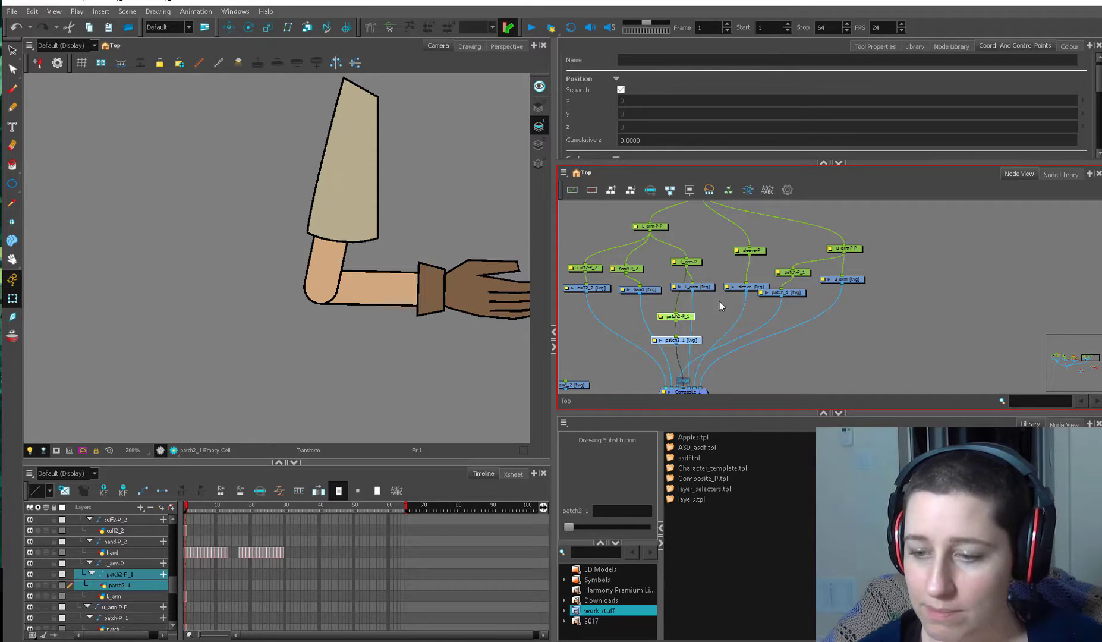
{"action": "left_click", "coordinate": [706, 317]}
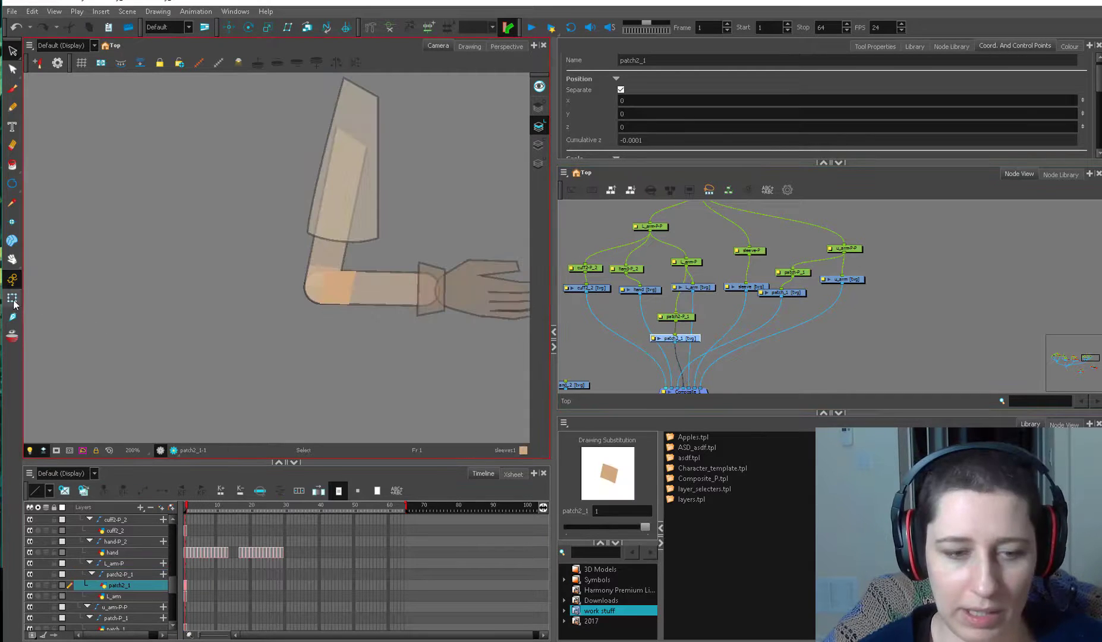
{"action": "left_click", "coordinate": [11, 298]}
{"action": "left_click_drag", "start_coordinate": [683, 387], "coordinate": [676, 389]}
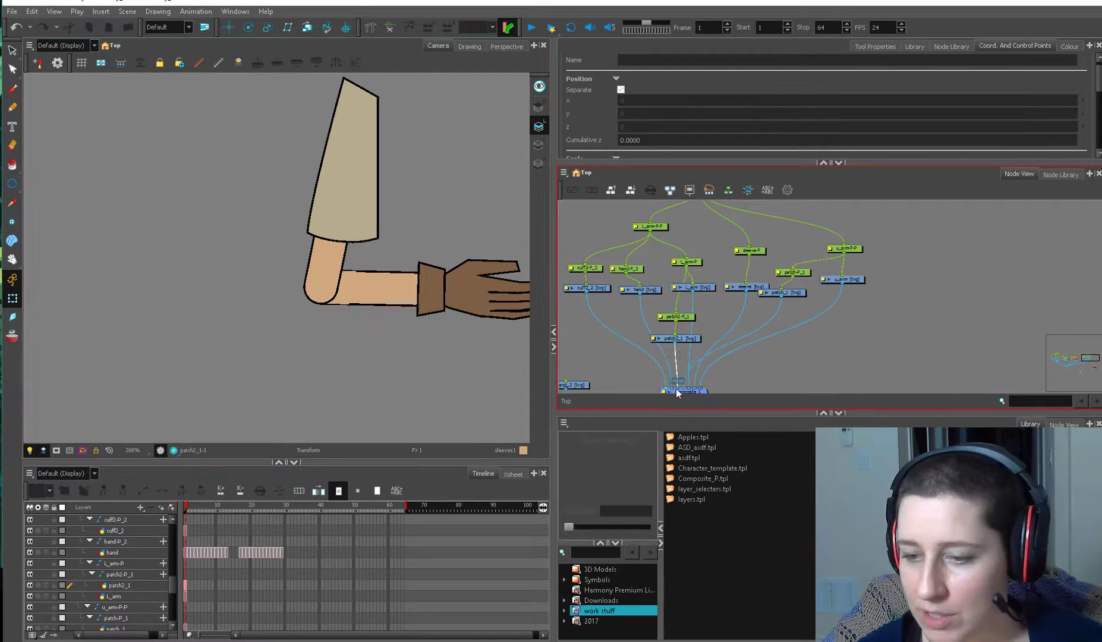
Set the z position of the patch2-P_1 peg to 0.0001 F.
{"action": "left_click", "coordinate": [709, 325]}
{"action": "left_click_drag", "start_coordinate": [699, 319], "coordinate": [691, 344]}
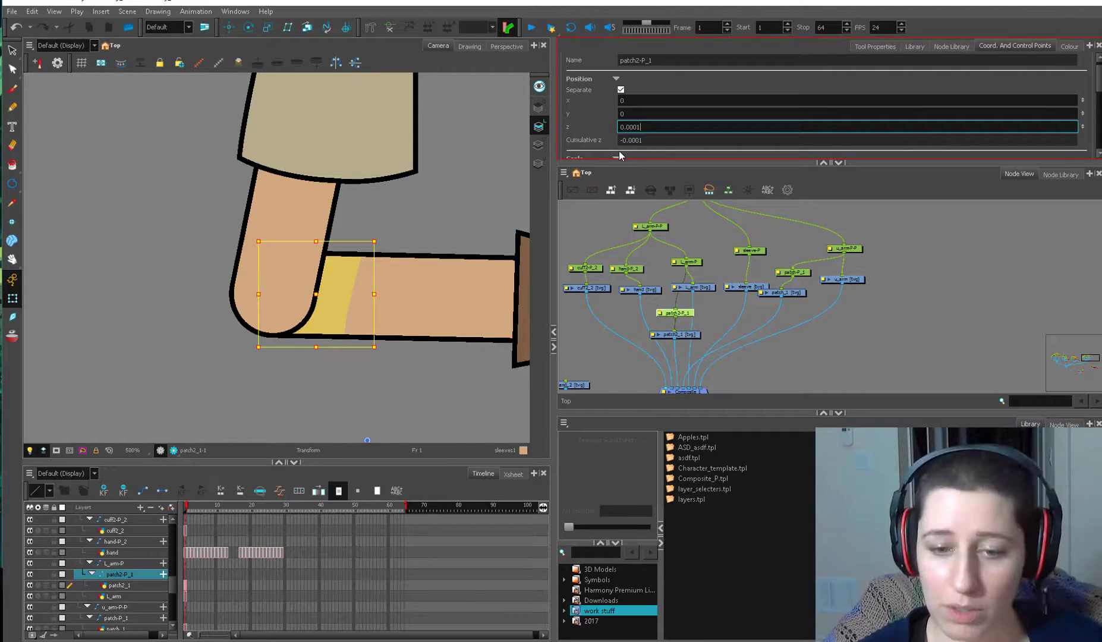
{"action": "key", "text": "Return"}
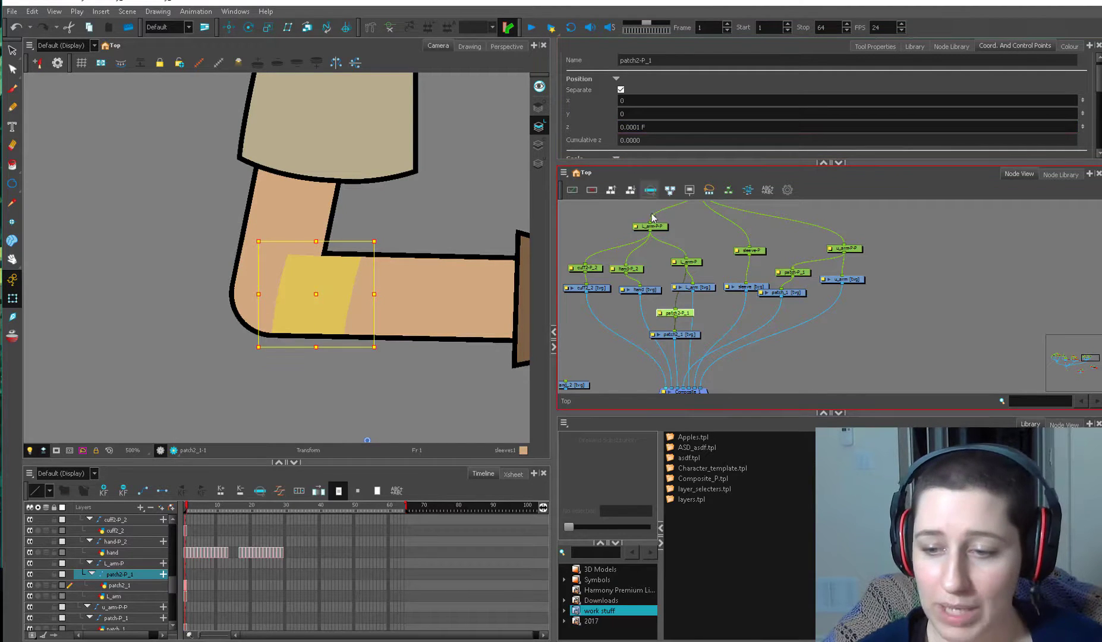
Reposition the patch2-P_1 peg's pivot onto the lower edge of the second patch using the Rotate tool.
{"action": "left_click", "coordinate": [705, 308]}
{"action": "left_click", "coordinate": [689, 314]}
{"action": "left_click", "coordinate": [248, 28]}
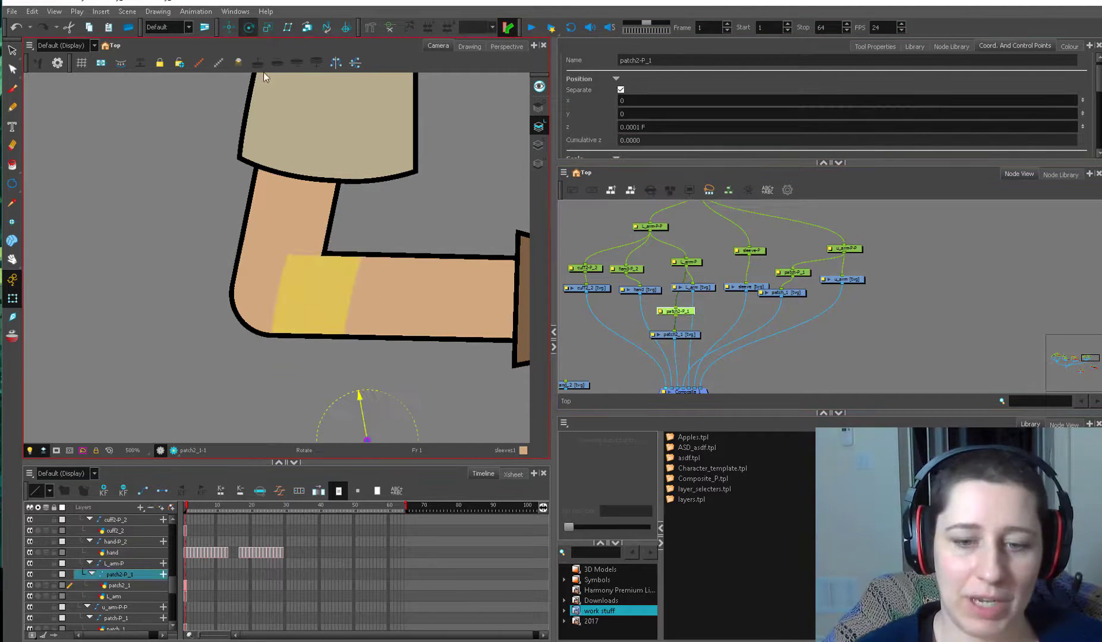
{"action": "left_click_drag", "start_coordinate": [367, 439], "coordinate": [301, 330]}
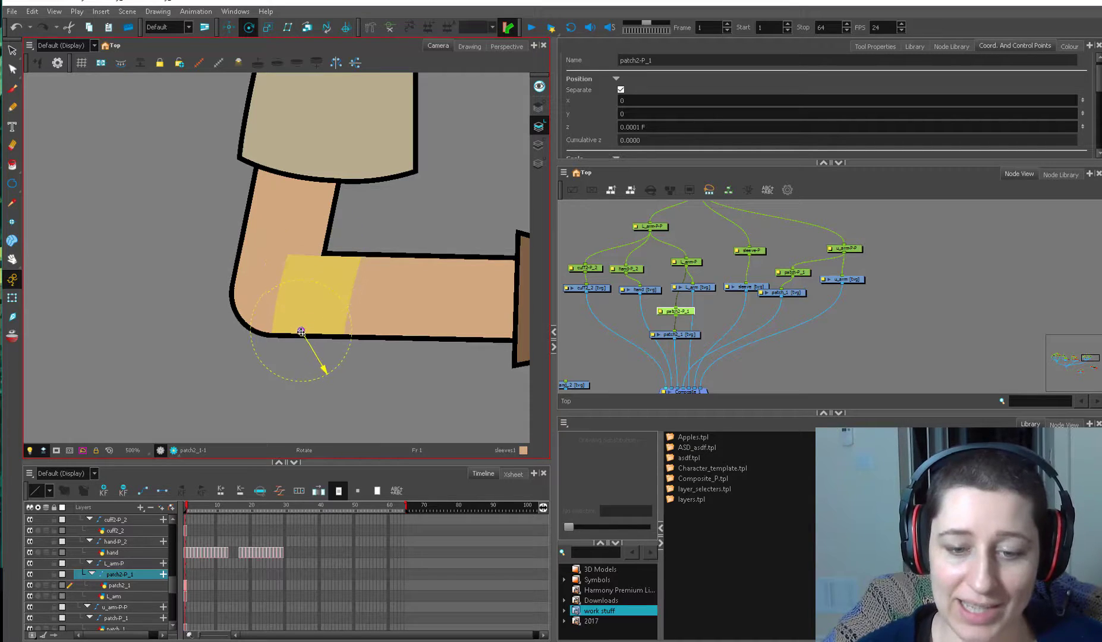
{"action": "left_click", "coordinate": [12, 297]}
Examine how the patch2 drawing and peg are attached under the L_arm-P peg.
{"action": "left_click", "coordinate": [640, 313]}
{"action": "scroll", "coordinate": [677, 342], "scroll_direction": "down", "scroll_amount": 1}
{"action": "left_click_drag", "start_coordinate": [677, 337], "coordinate": [663, 292]}
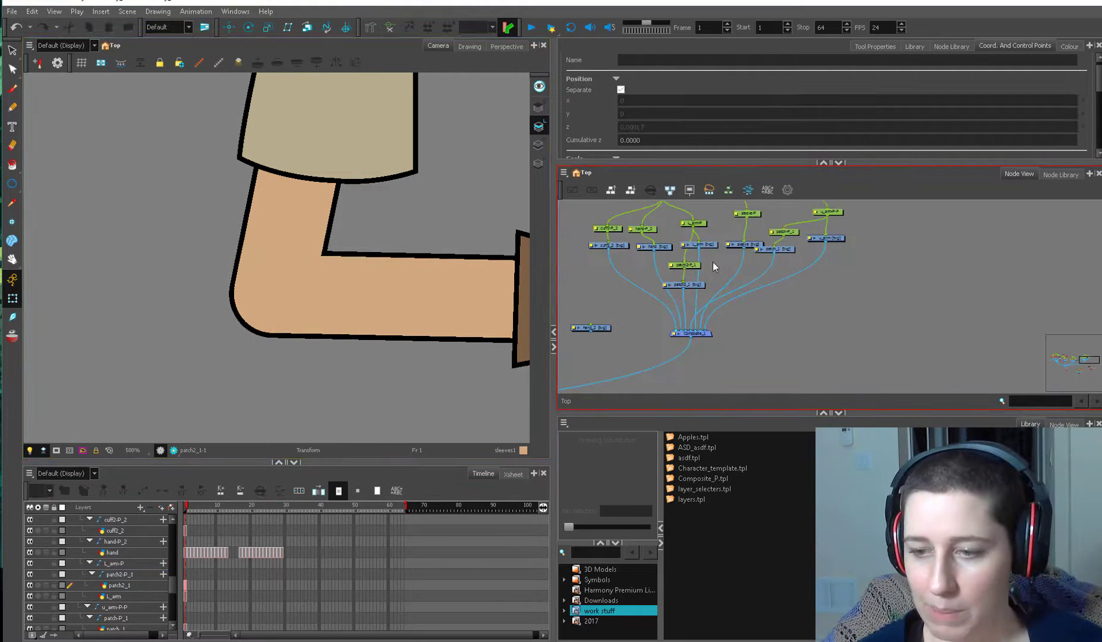
{"action": "left_click_drag", "start_coordinate": [712, 261], "coordinate": [683, 289]}
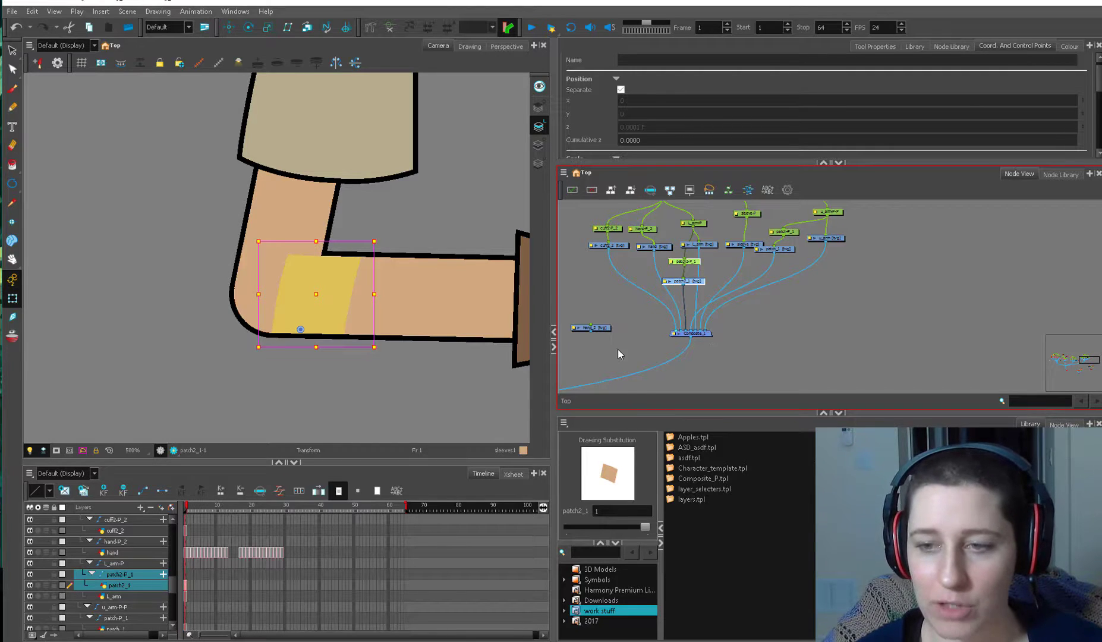
{"action": "left_click", "coordinate": [693, 224]}
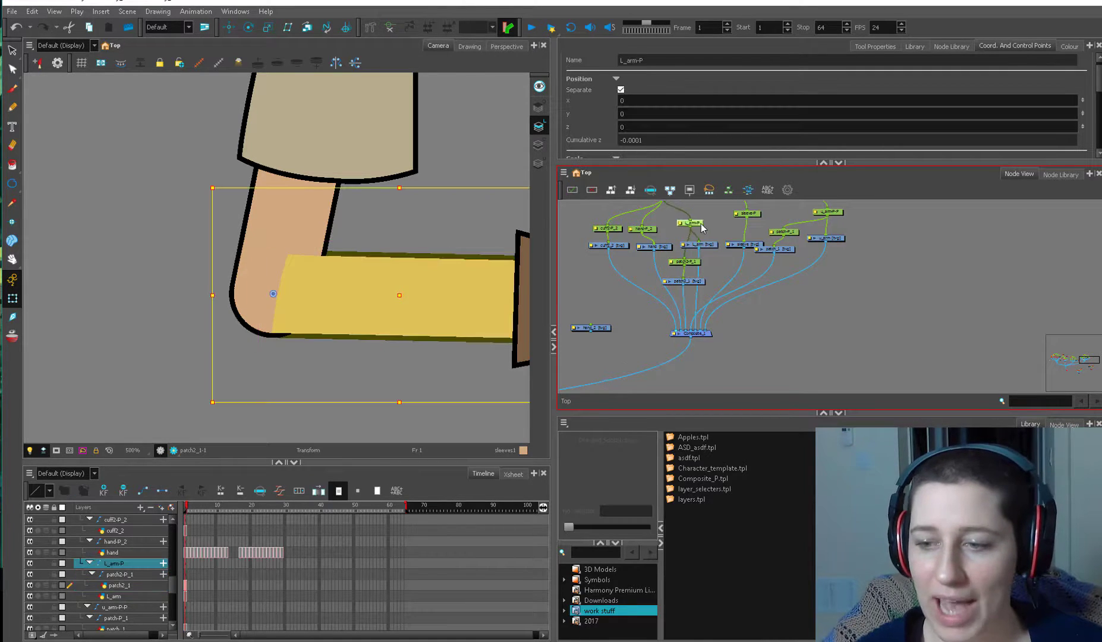
{"action": "left_click", "coordinate": [689, 262]}
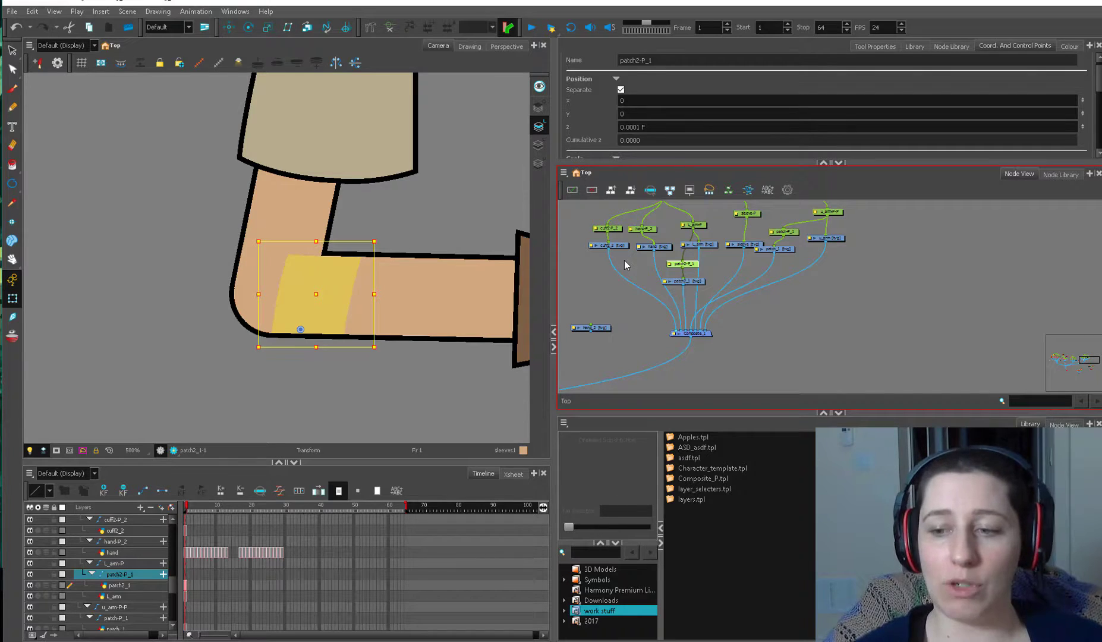
Rotate the whole lower arm upward to test the elbow with both patches in place.
{"action": "left_click", "coordinate": [718, 269]}
{"action": "left_click_drag", "start_coordinate": [492, 357], "coordinate": [484, 267]}
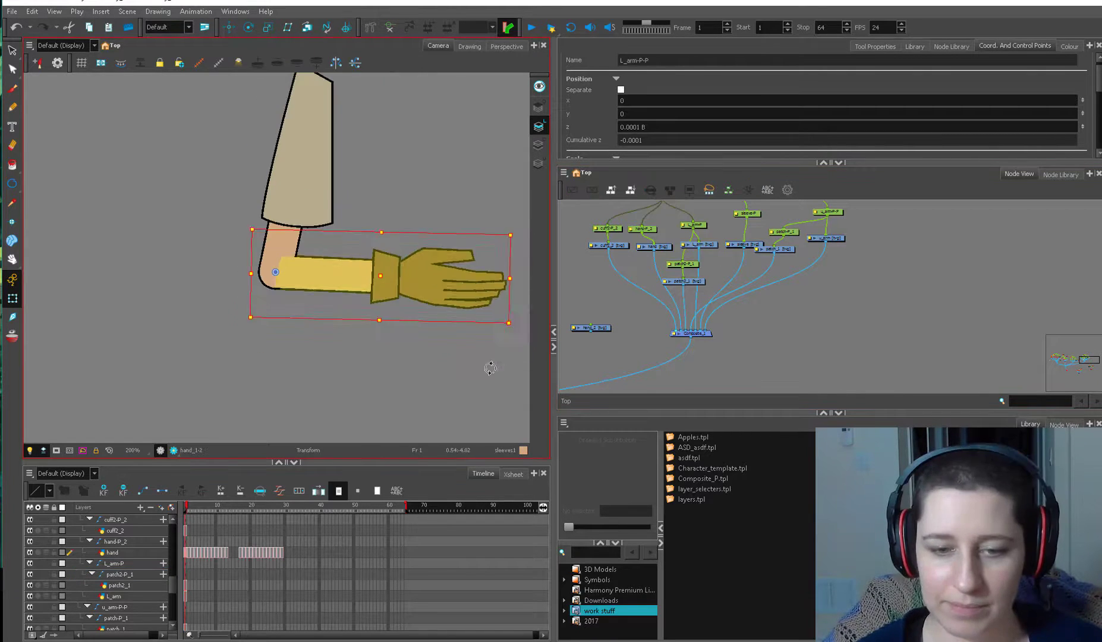
{"action": "left_click", "coordinate": [419, 409]}
Try adjusting the second patch to fit the bent elbow, and undo the adjustment.
{"action": "left_click", "coordinate": [300, 250]}
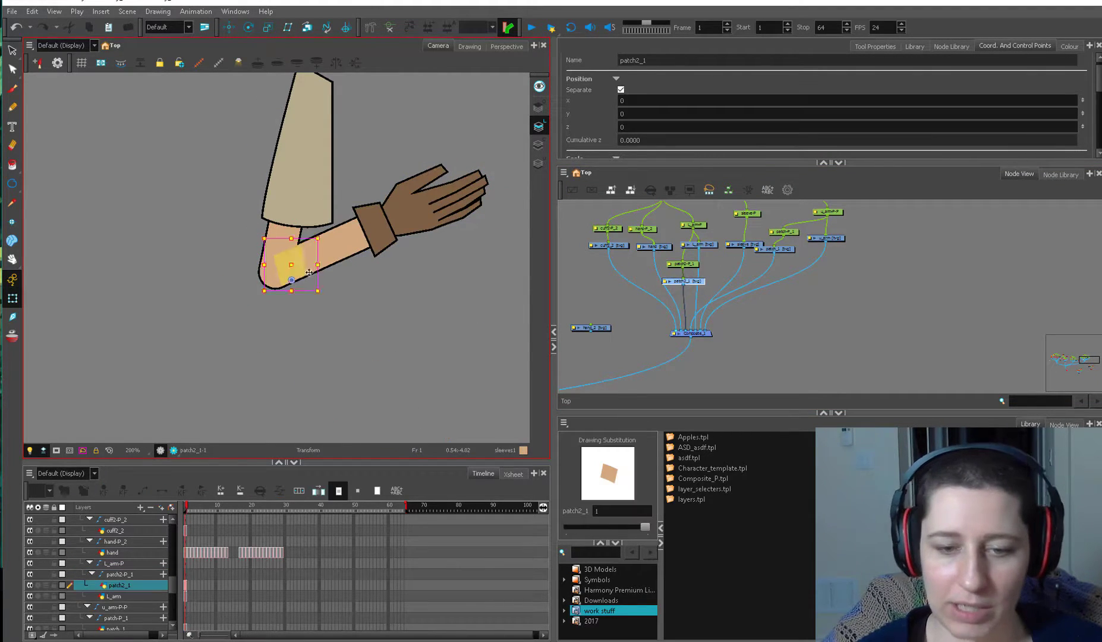
{"action": "key", "text": "2"}
{"action": "left_click_drag", "start_coordinate": [397, 239], "coordinate": [396, 331]}
{"action": "left_click_drag", "start_coordinate": [329, 242], "coordinate": [301, 242]}
{"action": "key", "text": "ctrl+z"}
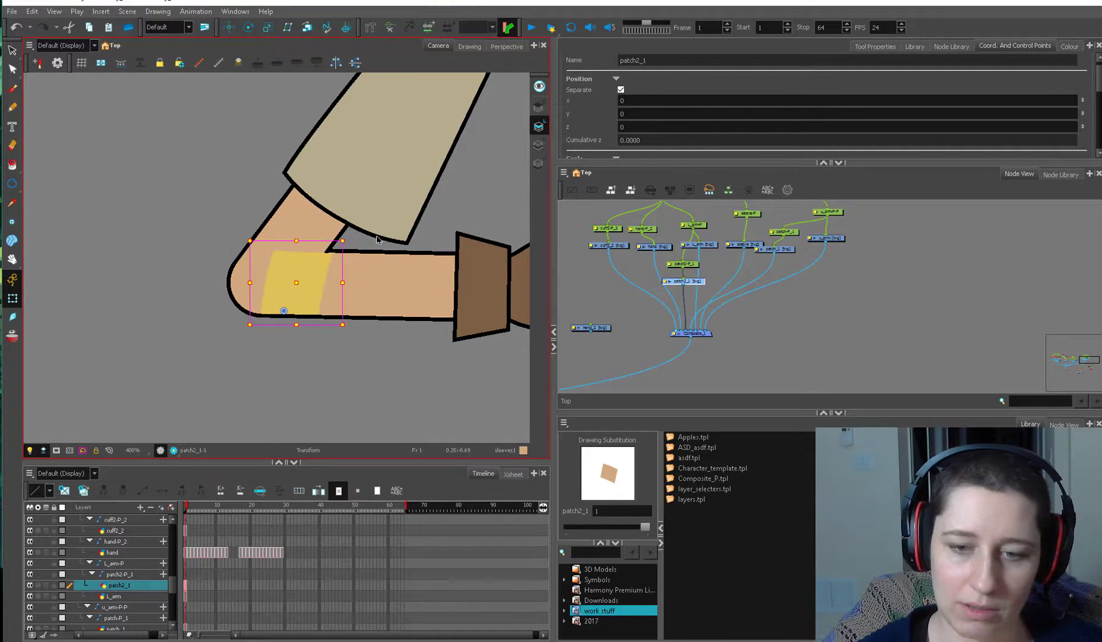
Reset the camera view's rotation and undo the lower arm's test rotation.
{"action": "key", "text": "shift+x"}
{"action": "left_click", "coordinate": [377, 362]}
{"action": "key", "text": "1"}
{"action": "key", "text": "1"}
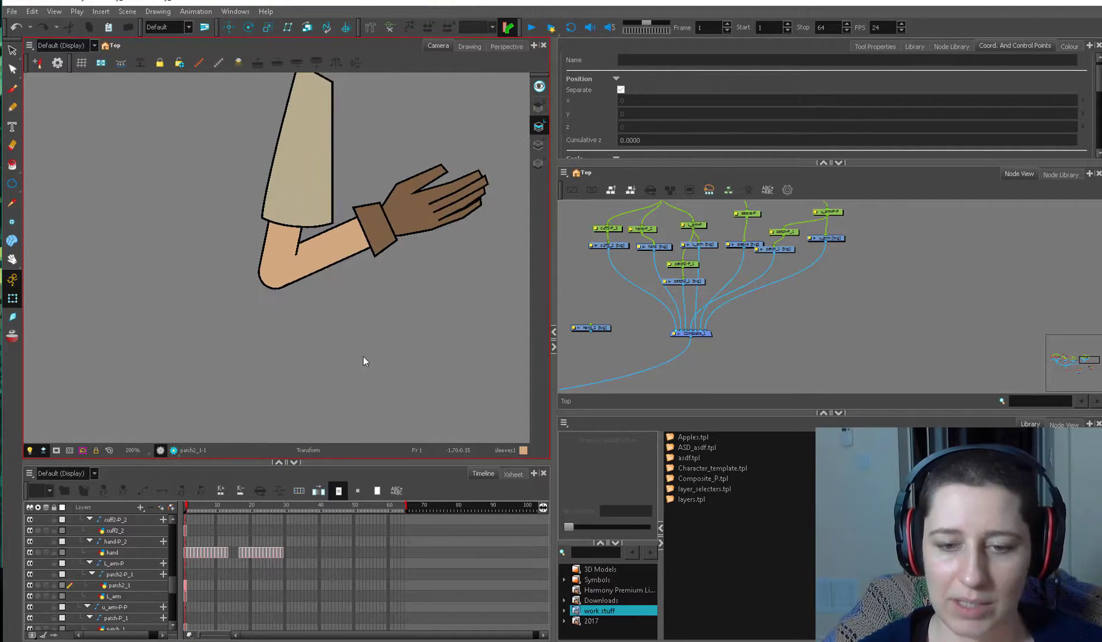
{"action": "key", "text": "ctrl+z"}
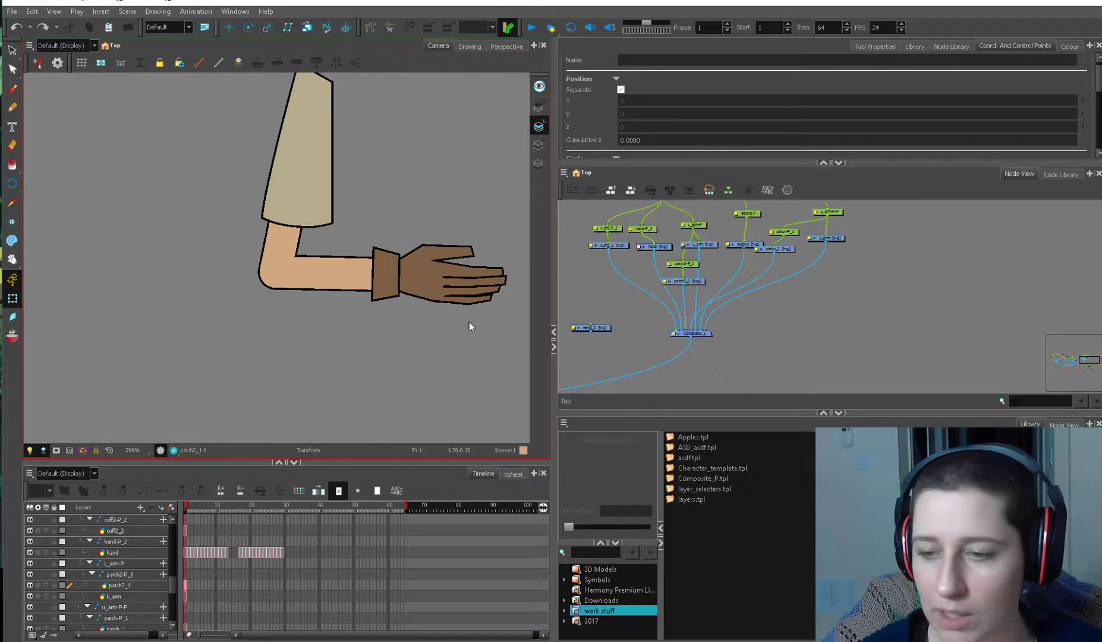
Examine how the patch2_1 drawing and its peg are connected beneath the L_arm-P peg in the node network.
{"action": "left_click", "coordinate": [688, 281]}
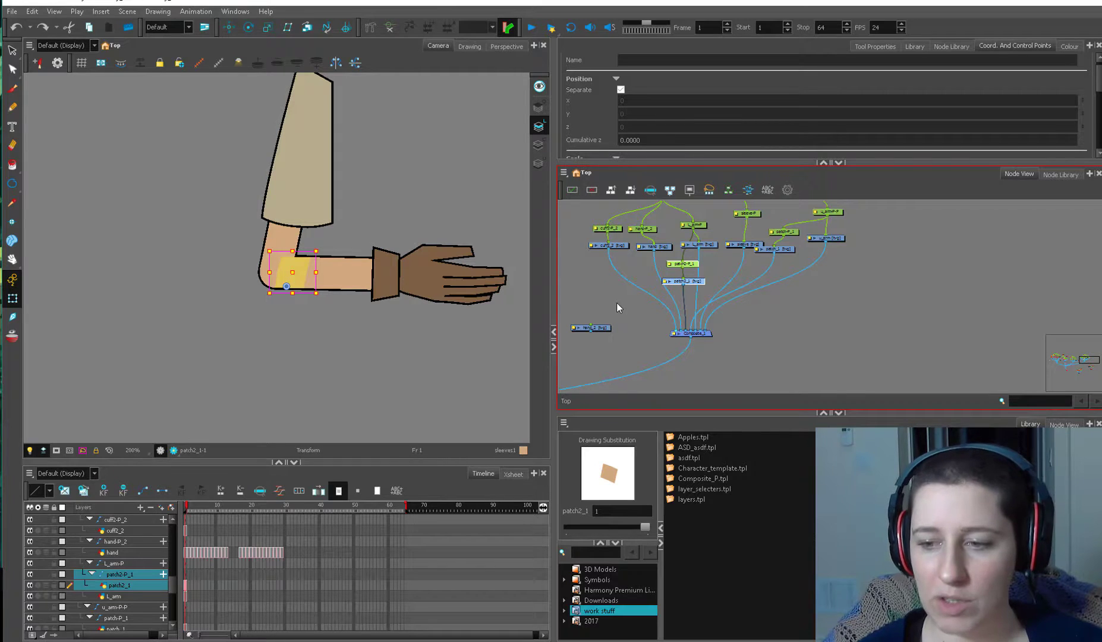
{"action": "left_click", "coordinate": [701, 226]}
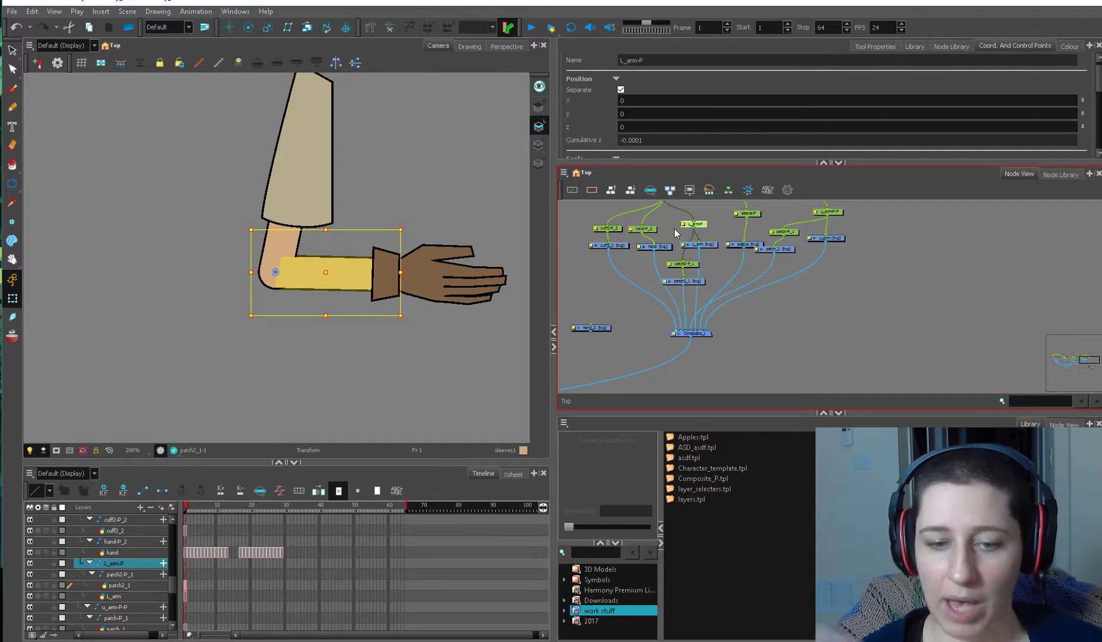
{"action": "left_click", "coordinate": [693, 263]}
{"action": "left_click", "coordinate": [704, 229]}
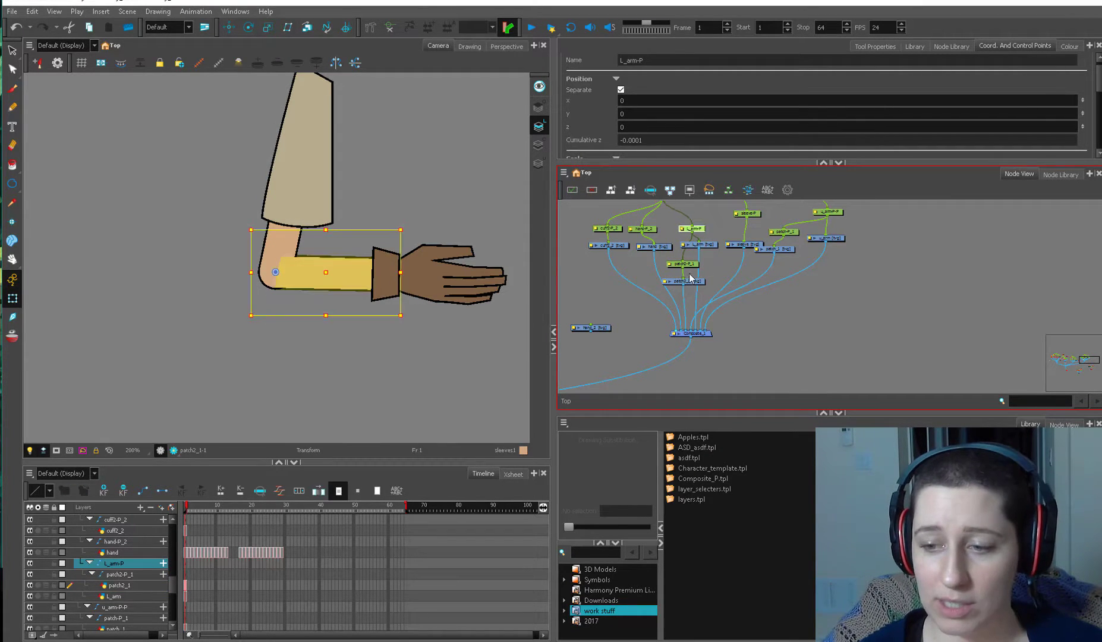
{"action": "left_click_drag", "start_coordinate": [706, 261], "coordinate": [678, 284]}
Switch the patch2_1 drawing to its empty substitution and straighten the lower arm.
{"action": "left_click", "coordinate": [692, 280]}
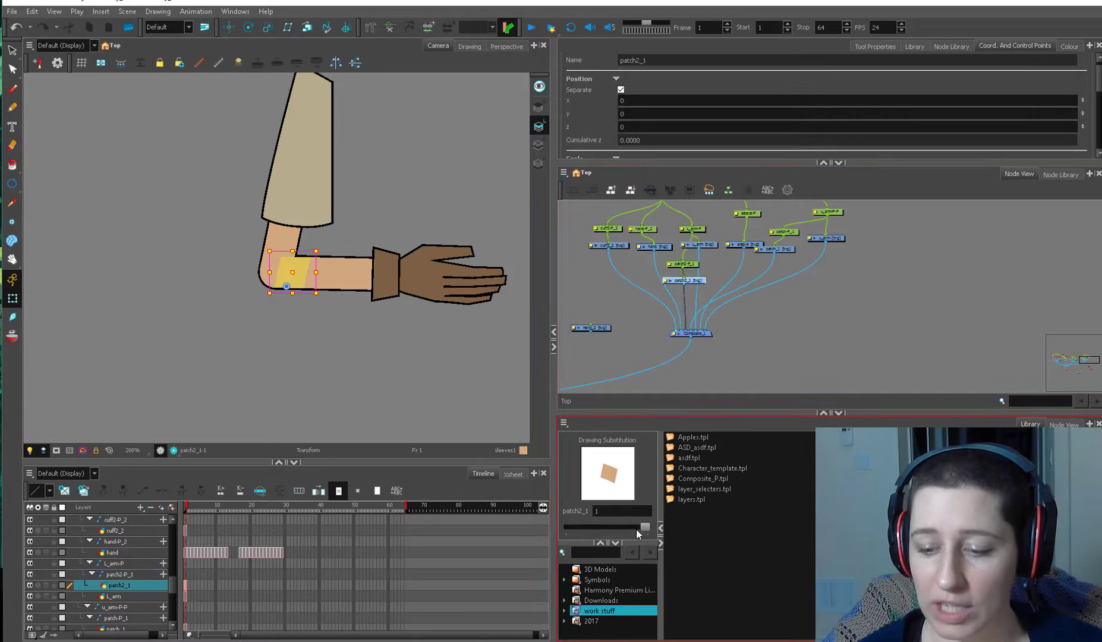
{"action": "left_click_drag", "start_coordinate": [638, 527], "coordinate": [568, 527]}
{"action": "left_click", "coordinate": [826, 238]}
{"action": "left_click_drag", "start_coordinate": [606, 526], "coordinate": [648, 523]}
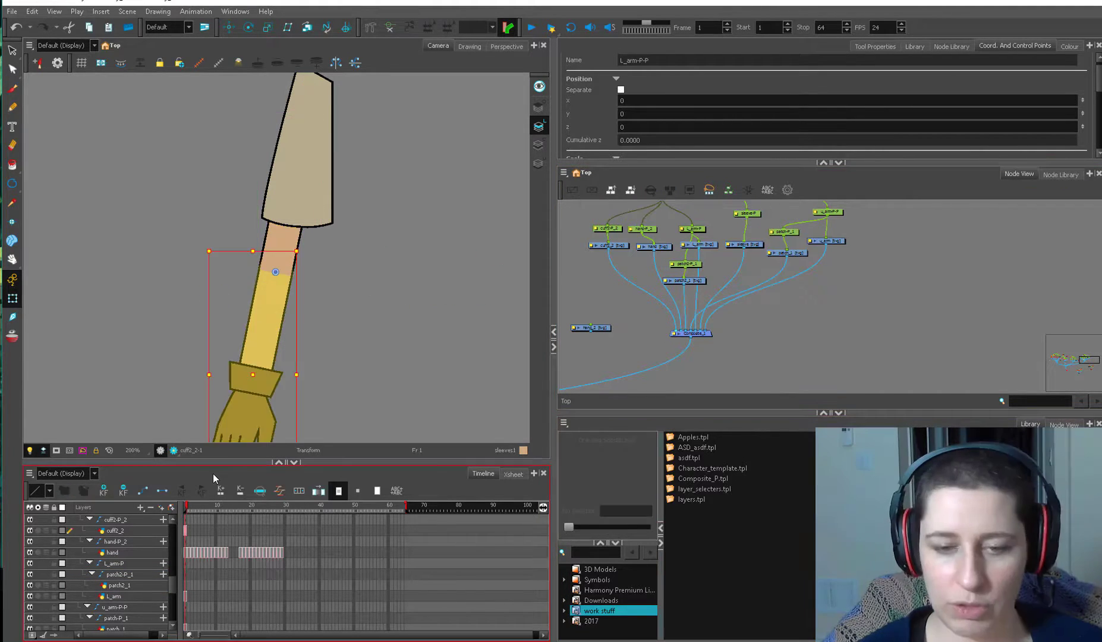
{"action": "left_click", "coordinate": [346, 337]}
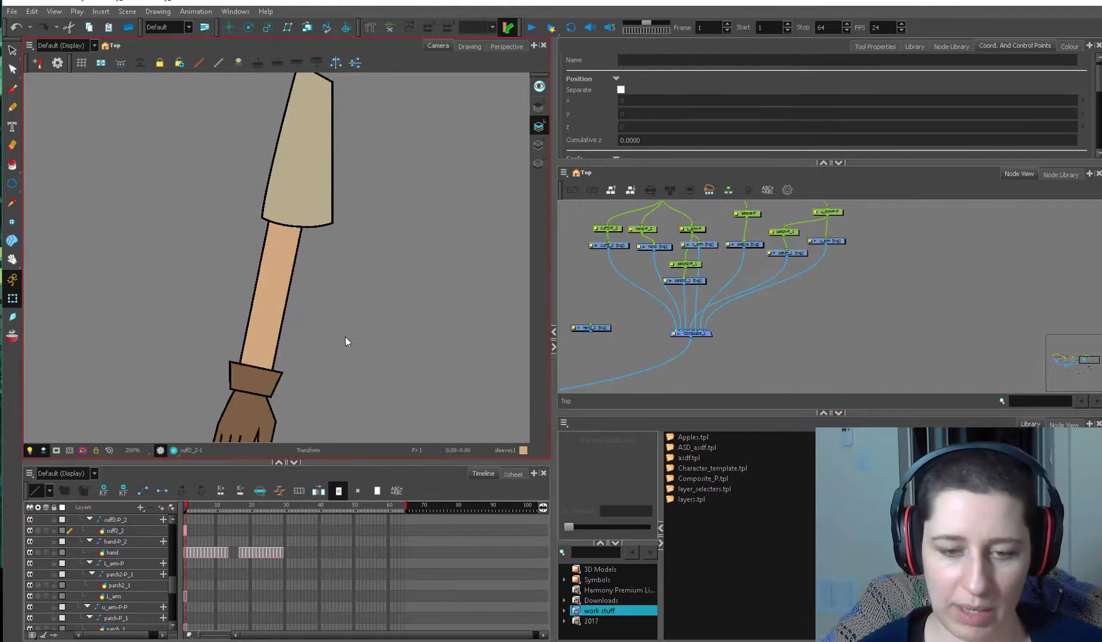
{"action": "key", "text": "1"}
Select patch_1 at the elbow and move its drawing and peg nodes lower beneath the upper-arm peg.
{"action": "left_click", "coordinate": [262, 380]}
{"action": "left_click", "coordinate": [278, 261]}
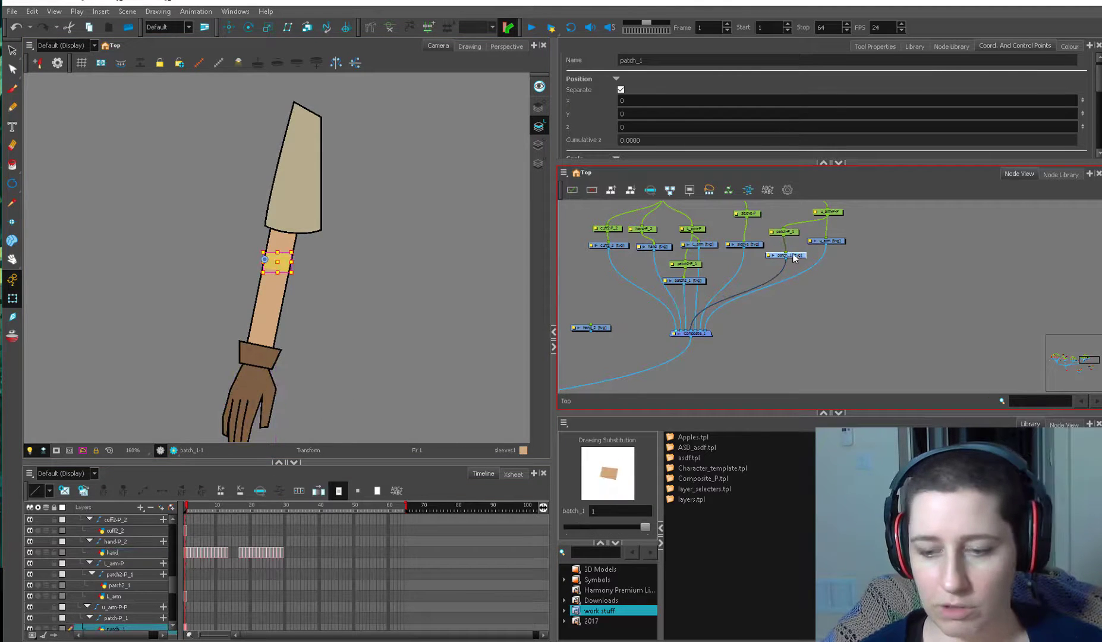
{"action": "left_click_drag", "start_coordinate": [446, 364], "coordinate": [453, 357]}
{"action": "left_click_drag", "start_coordinate": [744, 292], "coordinate": [736, 317]}
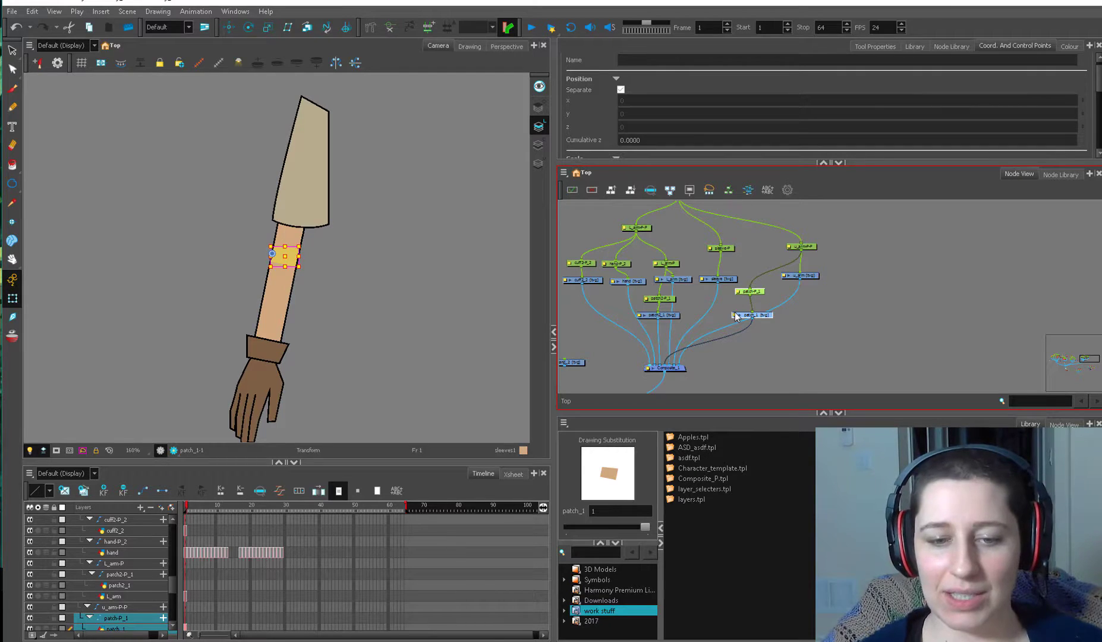
Try narrowing patch_1 slightly at the elbow, and undo the change.
{"action": "left_click_drag", "start_coordinate": [299, 257], "coordinate": [296, 256]}
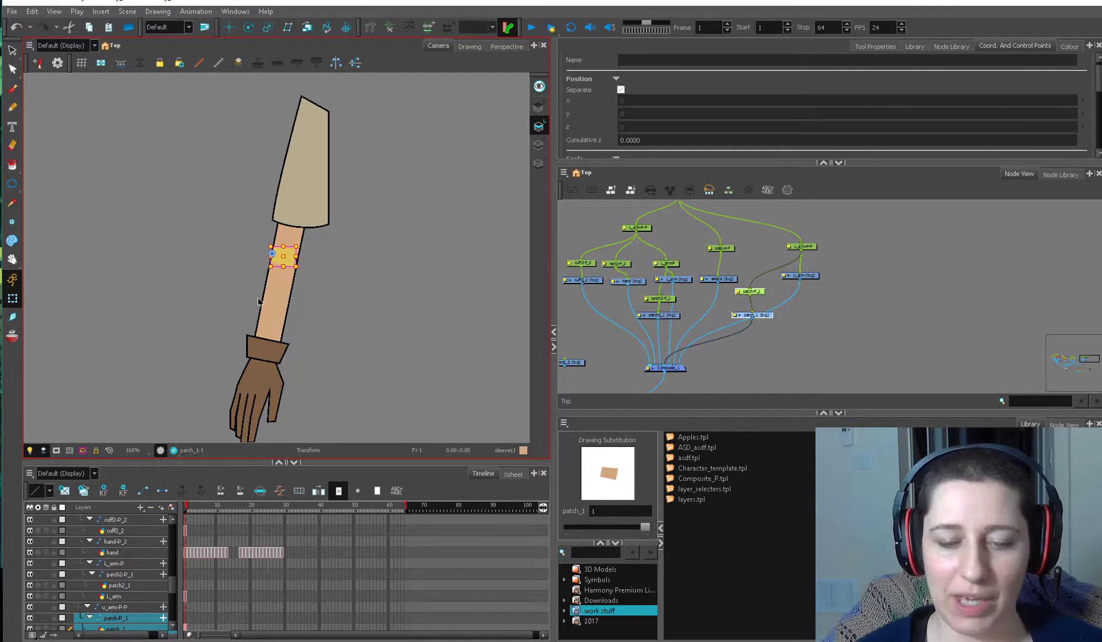
{"action": "key", "text": "ctrl+z"}
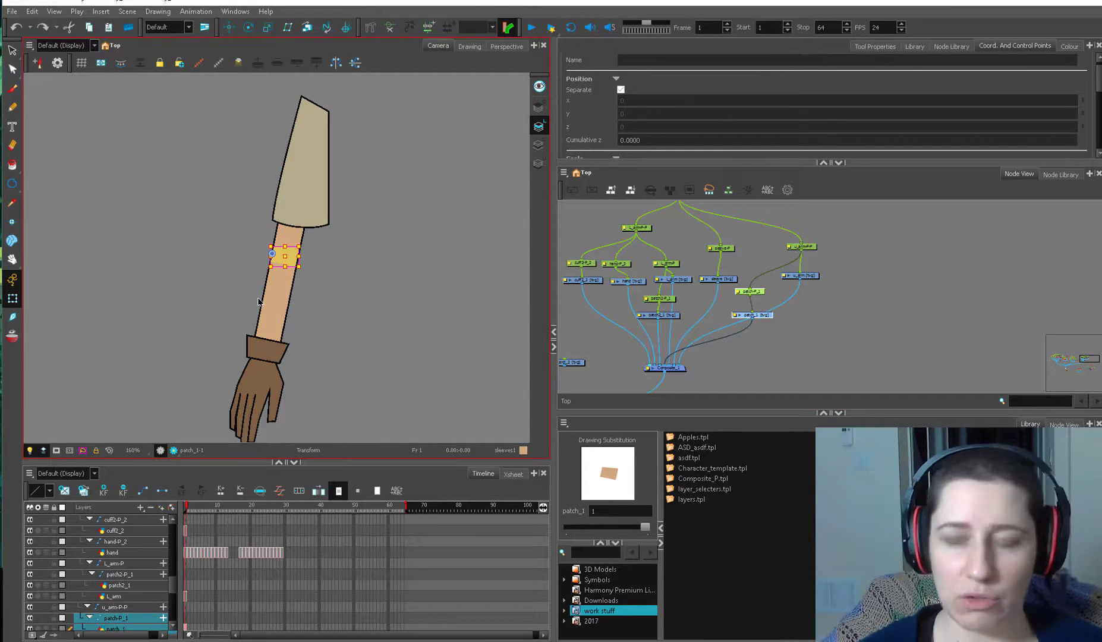
{"action": "left_click_drag", "start_coordinate": [762, 314], "coordinate": [763, 313]}
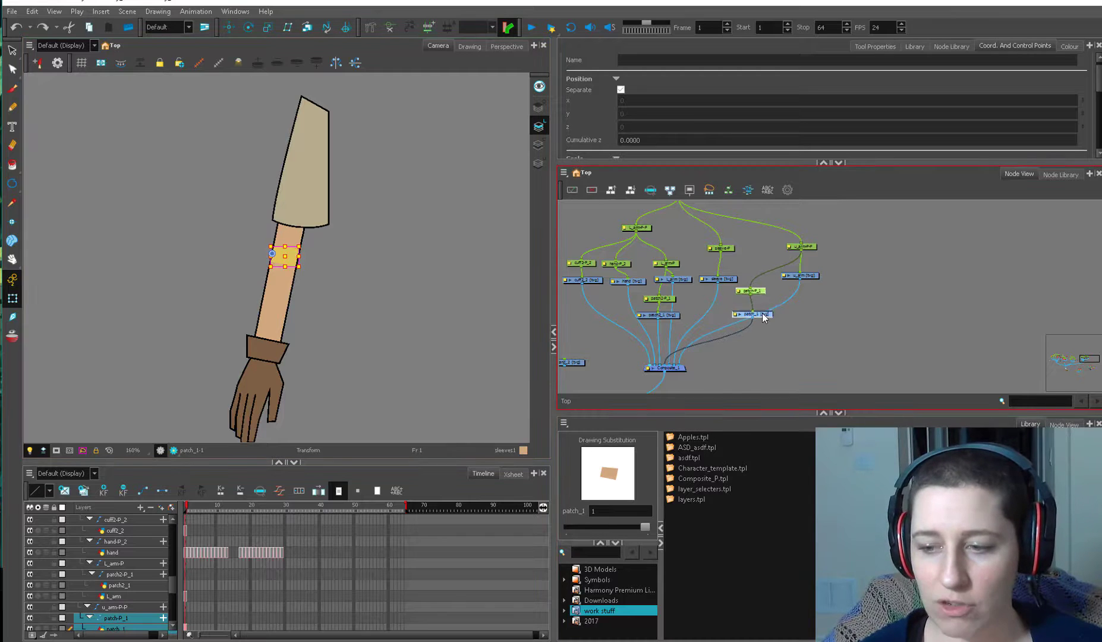
{"action": "left_click", "coordinate": [379, 635]}
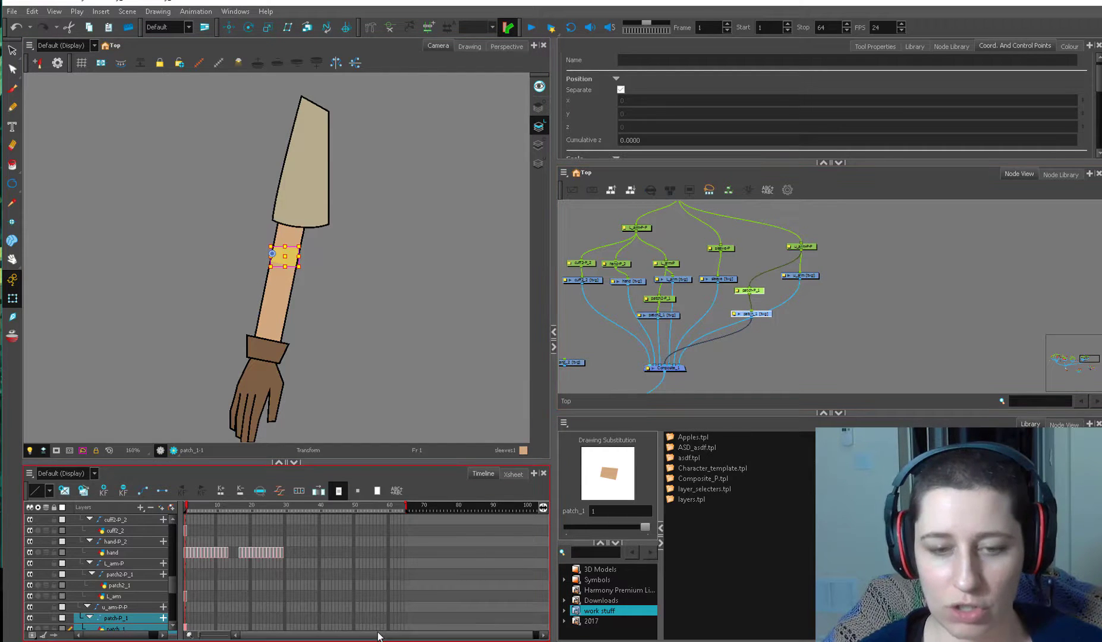
Rotate the whole lower arm up towards the sleeve to test the elbow with only patch_1 in place.
{"action": "left_click", "coordinate": [262, 381]}
{"action": "key", "text": "b"}
{"action": "key", "text": "b"}
{"action": "key", "text": "1"}
{"action": "left_click_drag", "start_coordinate": [346, 302], "coordinate": [342, 101]}
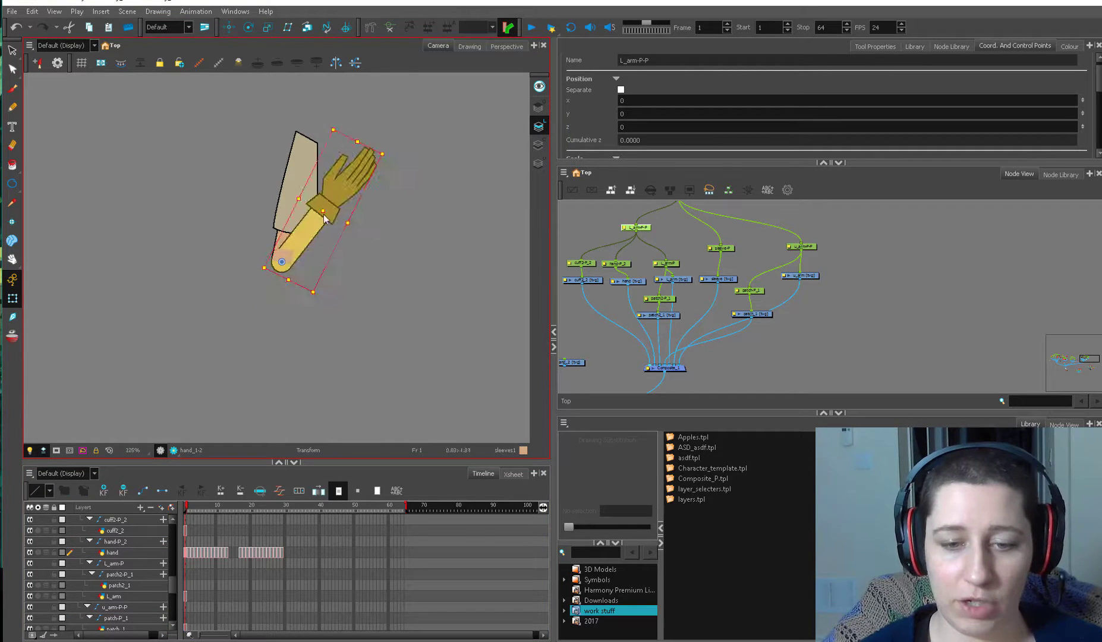
Reshape patch_1 with the Contour Editor, pulling its points along the crease and outer edge of the bent elbow.
{"action": "key", "text": "2"}
{"action": "key", "text": "2"}
{"action": "left_click", "coordinate": [290, 261]}
{"action": "key", "text": "2"}
{"action": "key", "text": "2"}
{"action": "key", "text": "2"}
{"action": "left_click_drag", "start_coordinate": [343, 268], "coordinate": [382, 262]}
{"action": "key", "text": "alt+q"}
{"action": "key", "text": "2"}
{"action": "key", "text": "2"}
{"action": "left_click_drag", "start_coordinate": [331, 349], "coordinate": [324, 327]}
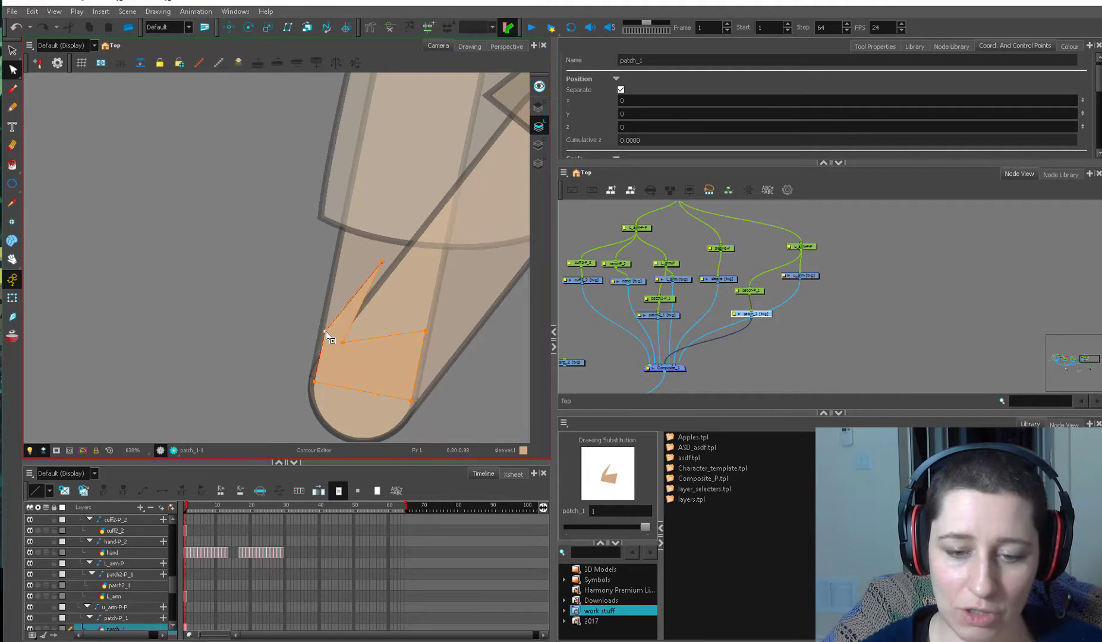
Check the reshaped patch against the arm outlines and crease of the bent elbow.
{"action": "left_click", "coordinate": [12, 298]}
{"action": "left_click", "coordinate": [301, 312]}
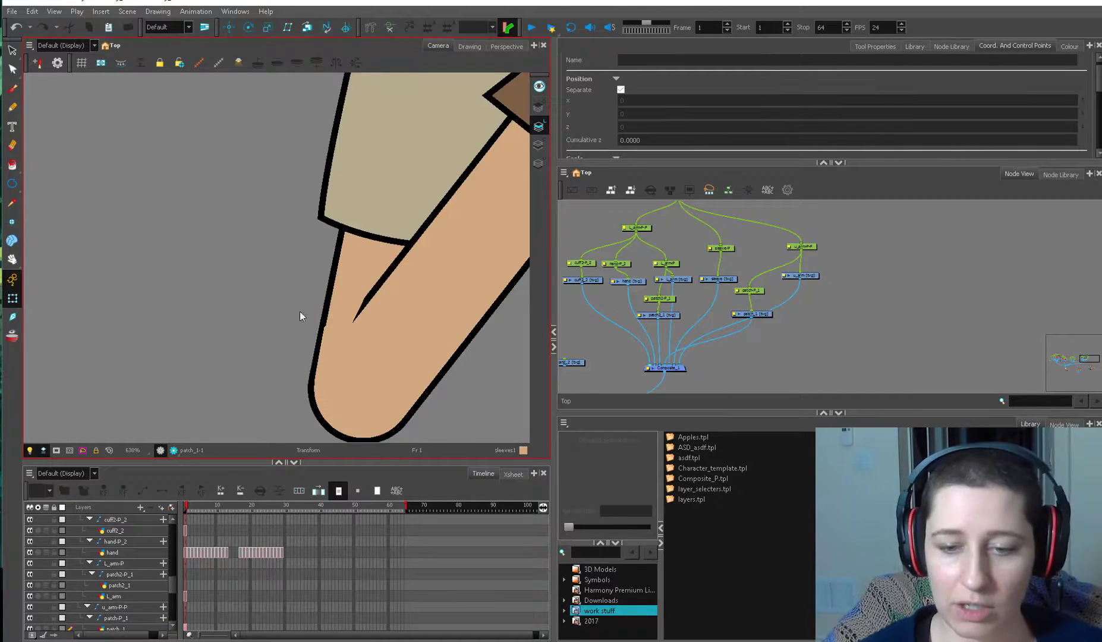
{"action": "left_click", "coordinate": [333, 323]}
{"action": "key", "text": "alt+q"}
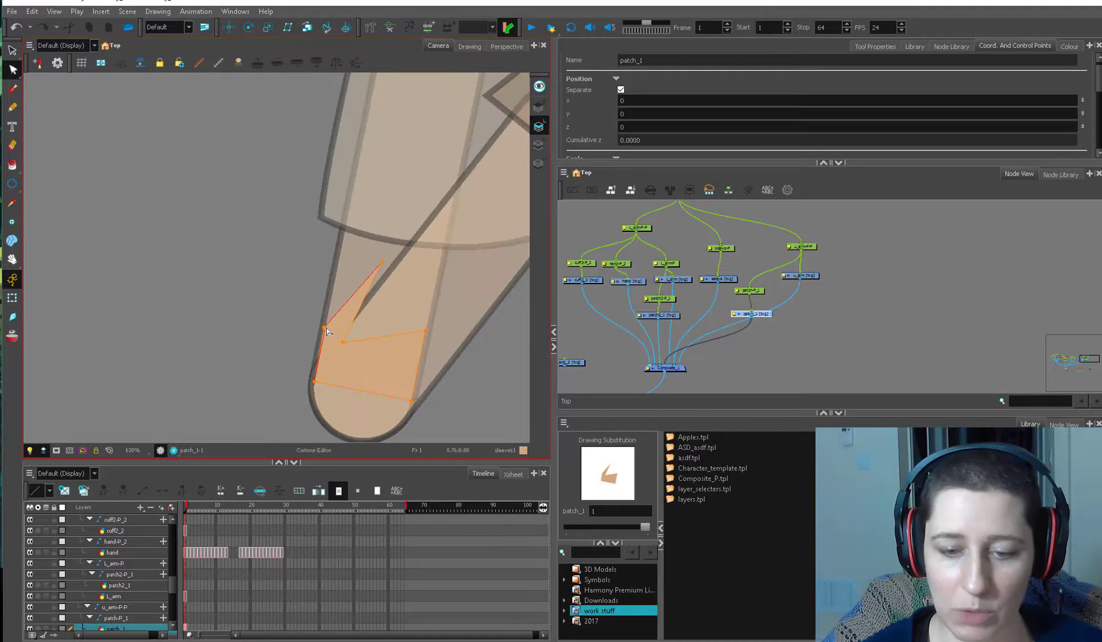
{"action": "scroll", "coordinate": [315, 336], "scroll_direction": "down", "scroll_amount": 2}
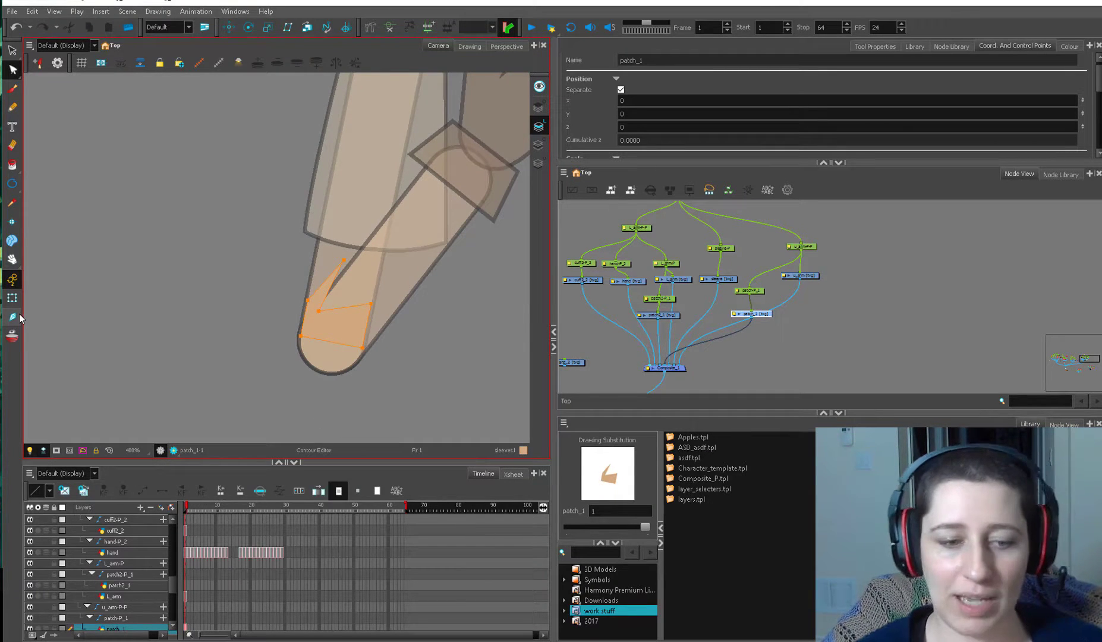
{"action": "key", "text": "shift+t"}
{"action": "key", "text": "Escape"}
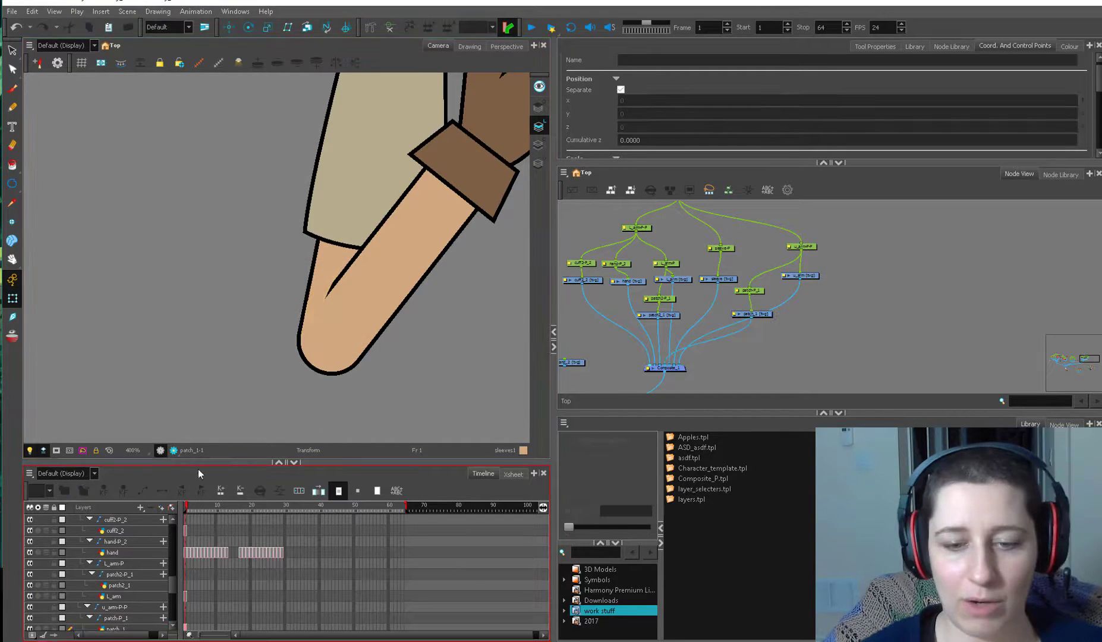
Undo the contour changes made to patch_1.
{"action": "left_click", "coordinate": [173, 450]}
{"action": "left_click", "coordinate": [160, 451]}
{"action": "scroll", "coordinate": [743, 315], "scroll_direction": "down", "scroll_amount": 2}
{"action": "scroll", "coordinate": [778, 300], "scroll_direction": "up", "scroll_amount": 2}
Examine the empty patch2_1 drawing, its peg and the L_arm-P peg above them in the node network.
{"action": "left_click_drag", "start_coordinate": [701, 306], "coordinate": [637, 360]}
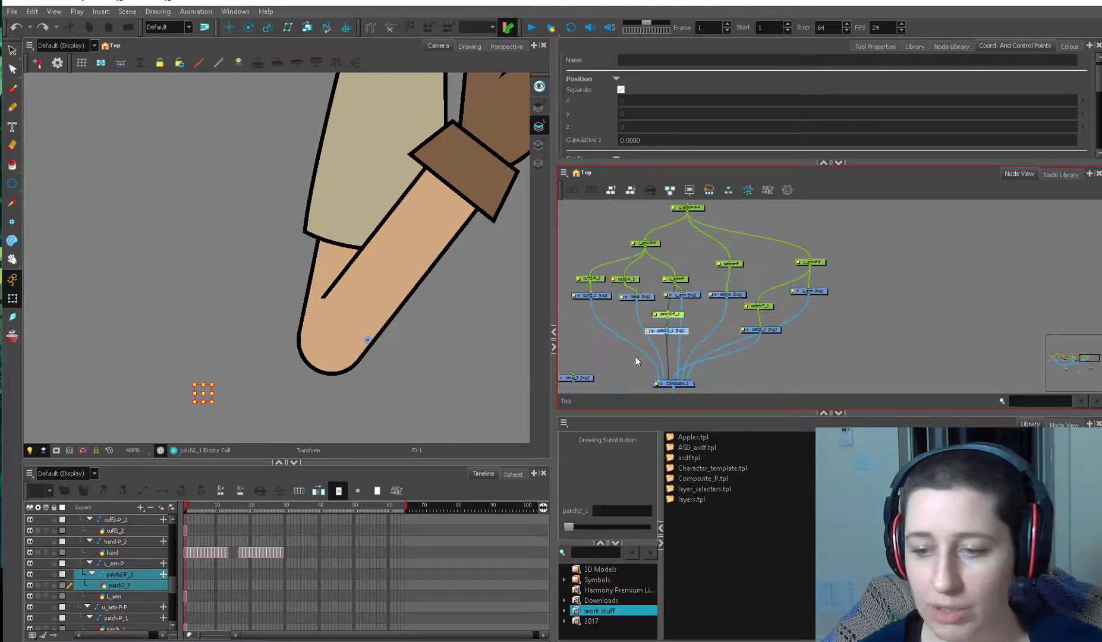
{"action": "scroll", "coordinate": [424, 416], "scroll_direction": "down", "scroll_amount": 1}
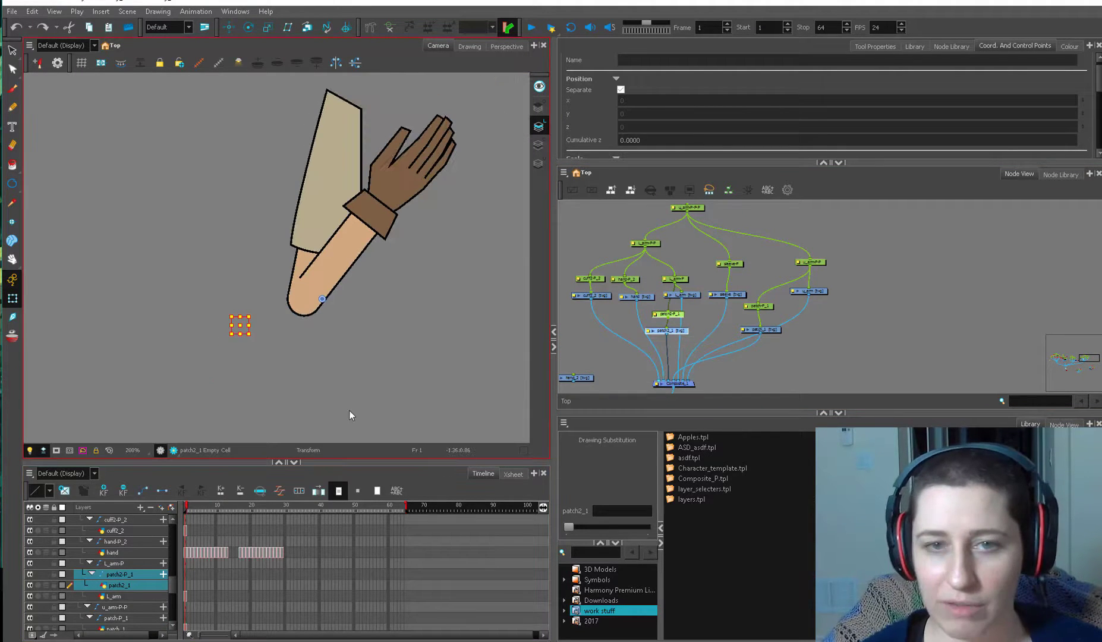
{"action": "left_click", "coordinate": [677, 331]}
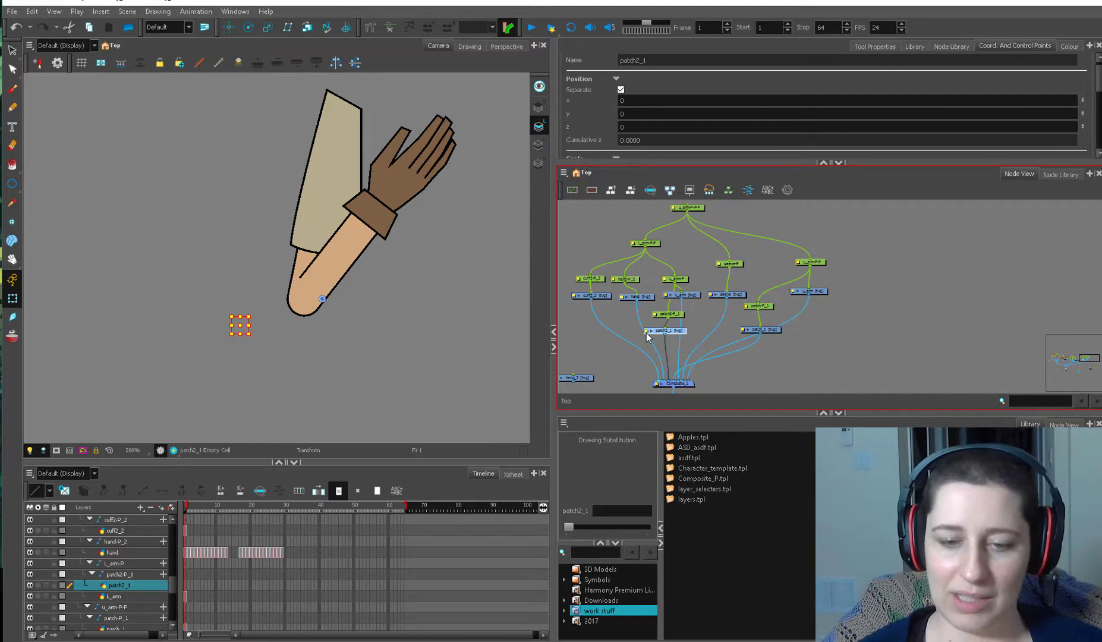
{"action": "left_click", "coordinate": [660, 315]}
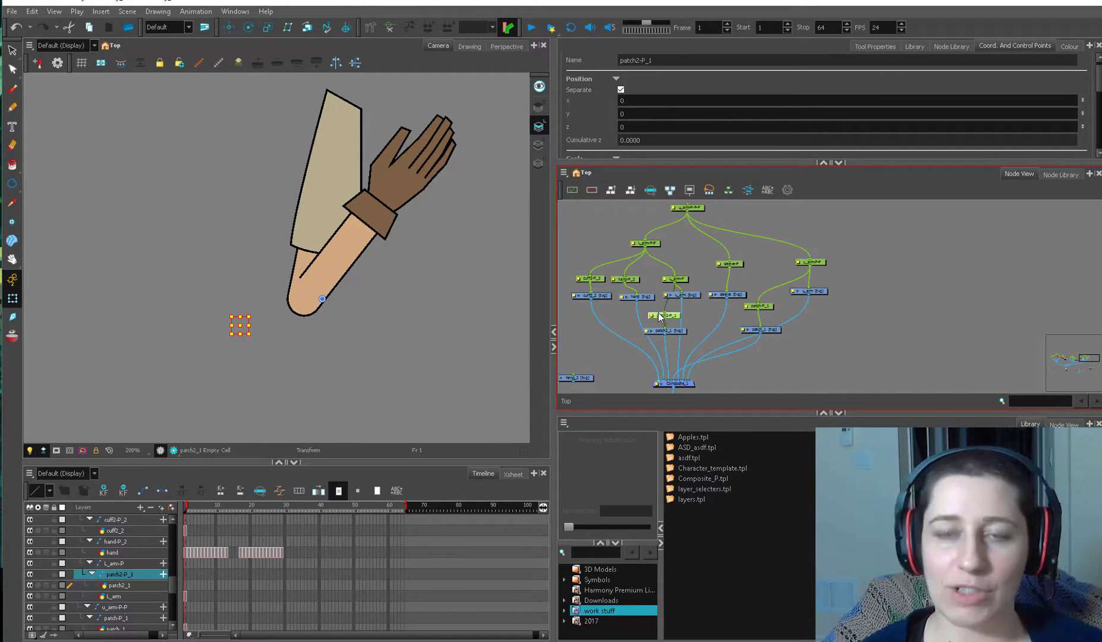
{"action": "left_click", "coordinate": [678, 280]}
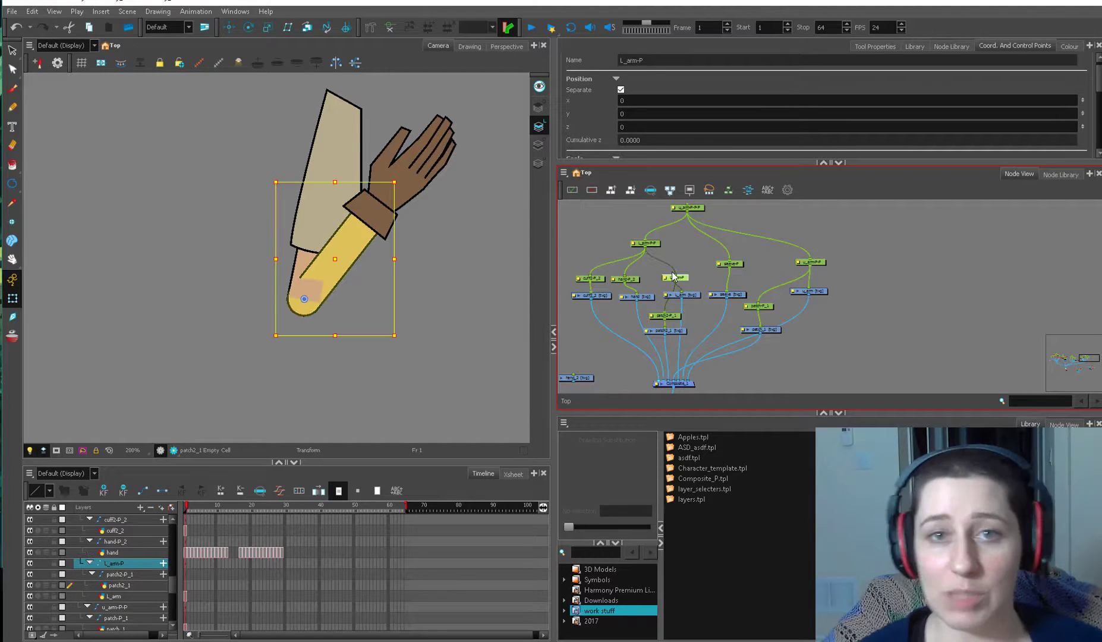
{"action": "left_click", "coordinate": [649, 333]}
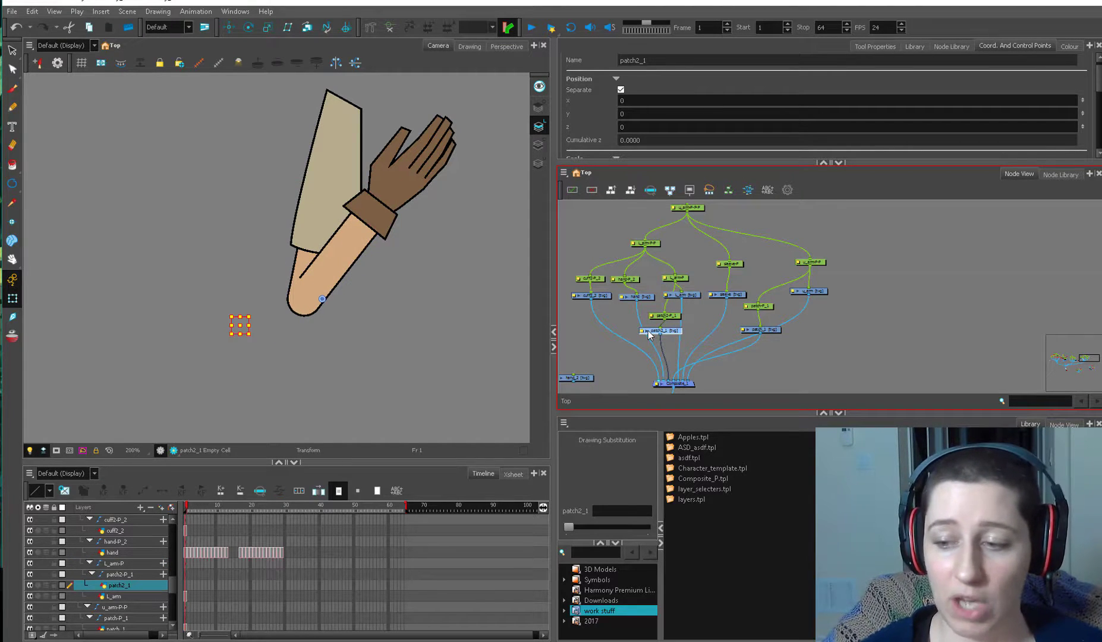
{"action": "left_click_drag", "start_coordinate": [648, 330], "coordinate": [647, 332]}
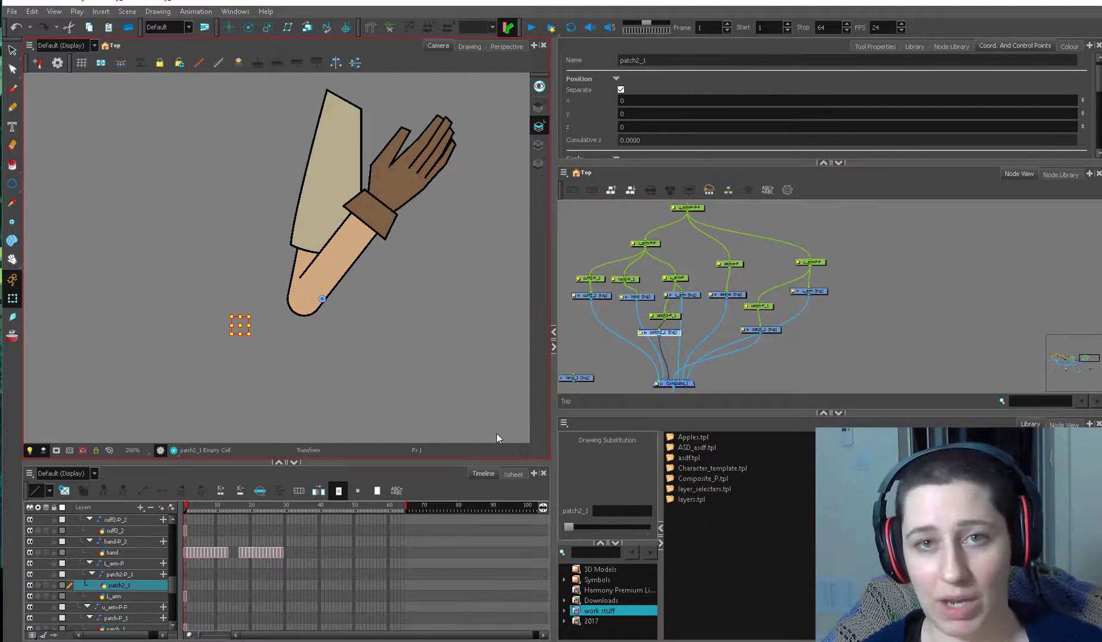
Straighten the lower arm again and select the patch_1 artwork with the Select tool.
{"action": "left_click_drag", "start_coordinate": [767, 329], "coordinate": [762, 328]}
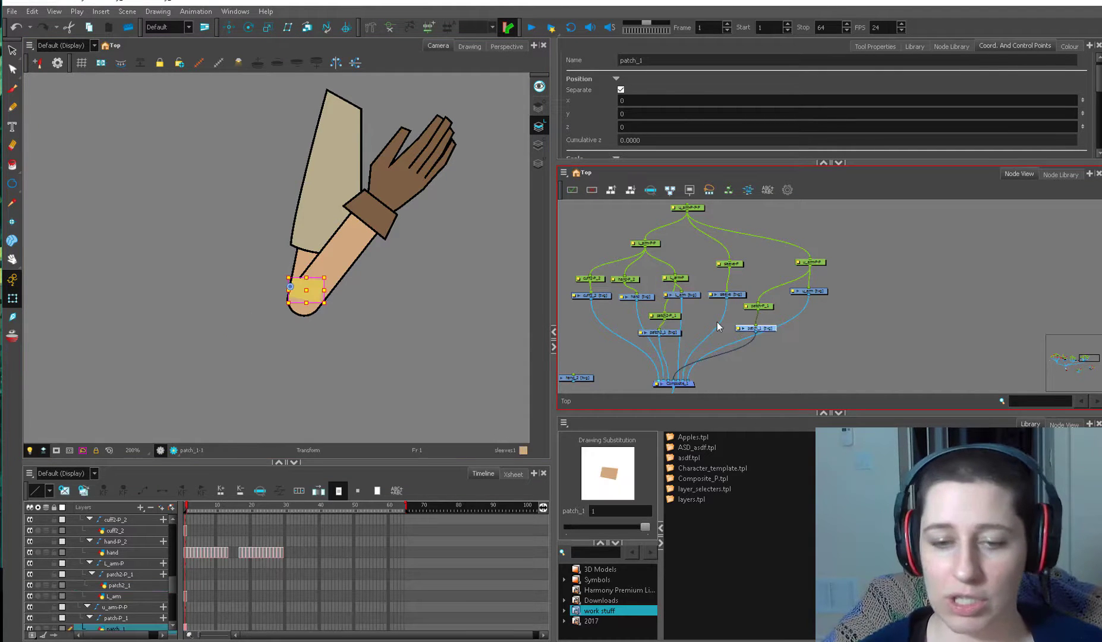
{"action": "left_click", "coordinate": [787, 317]}
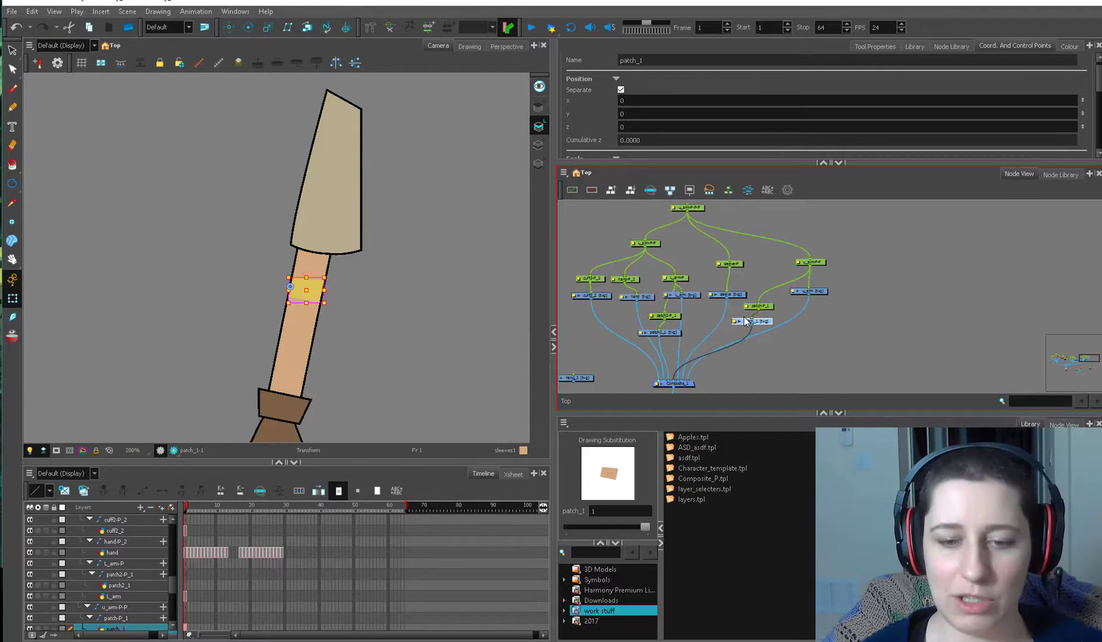
{"action": "key", "text": "alt+s"}
{"action": "left_click_drag", "start_coordinate": [765, 323], "coordinate": [767, 325]}
{"action": "left_click", "coordinate": [304, 305]}
{"action": "scroll", "coordinate": [346, 306], "scroll_direction": "up", "scroll_amount": 2}
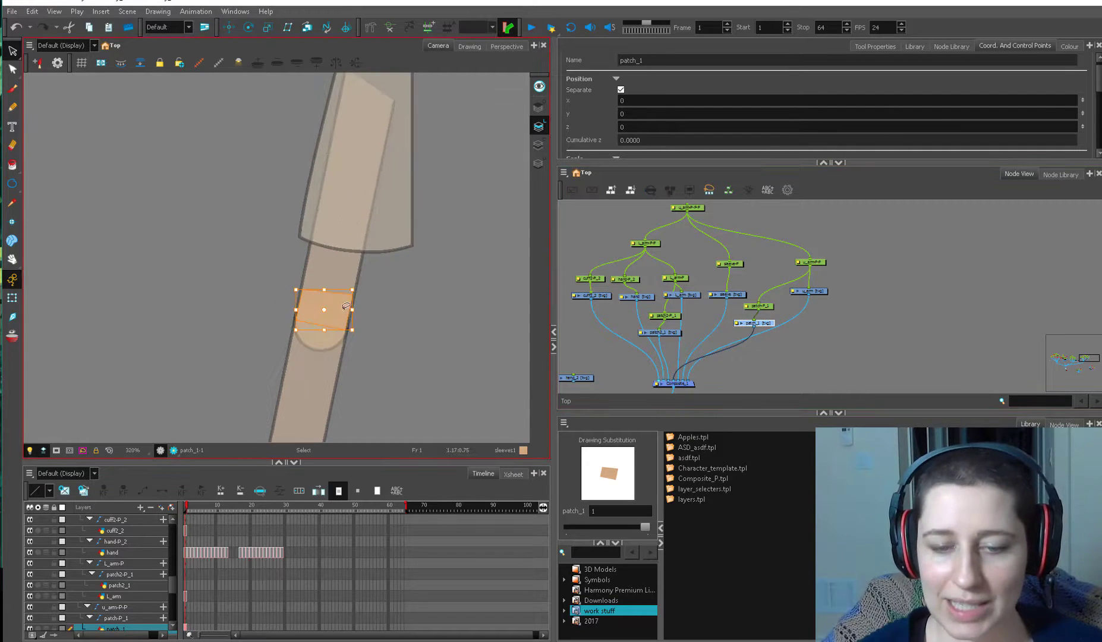
{"action": "left_click_drag", "start_coordinate": [759, 326], "coordinate": [761, 324]}
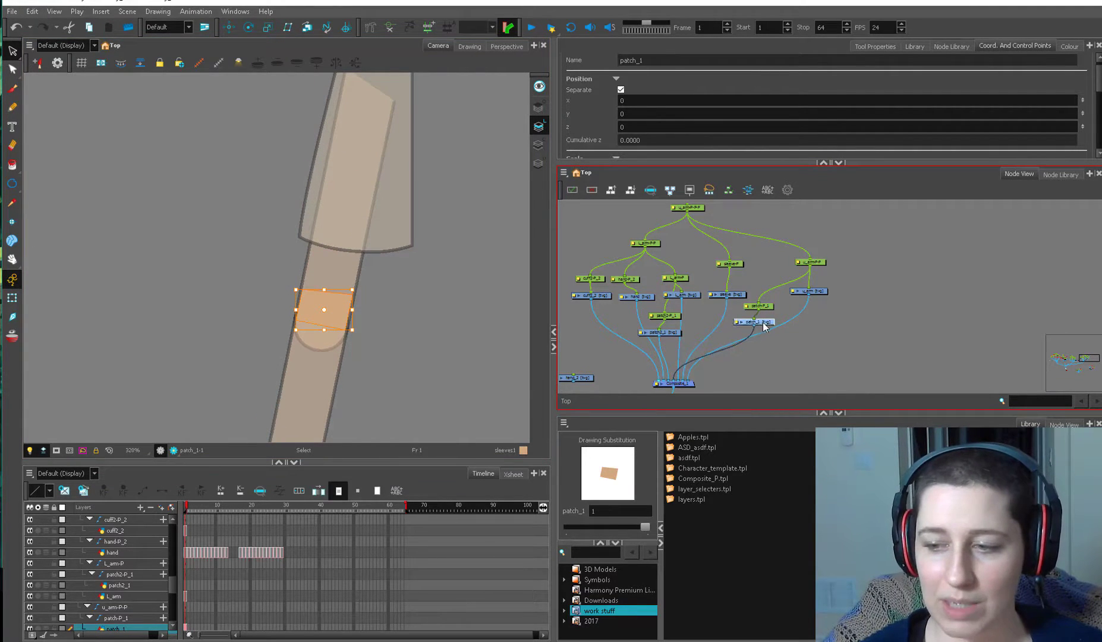
Select the u_arm drawing and paste the elbow patch onto its overlay art layer.
{"action": "left_click", "coordinate": [814, 296]}
{"action": "left_click_drag", "start_coordinate": [814, 293], "coordinate": [813, 294]}
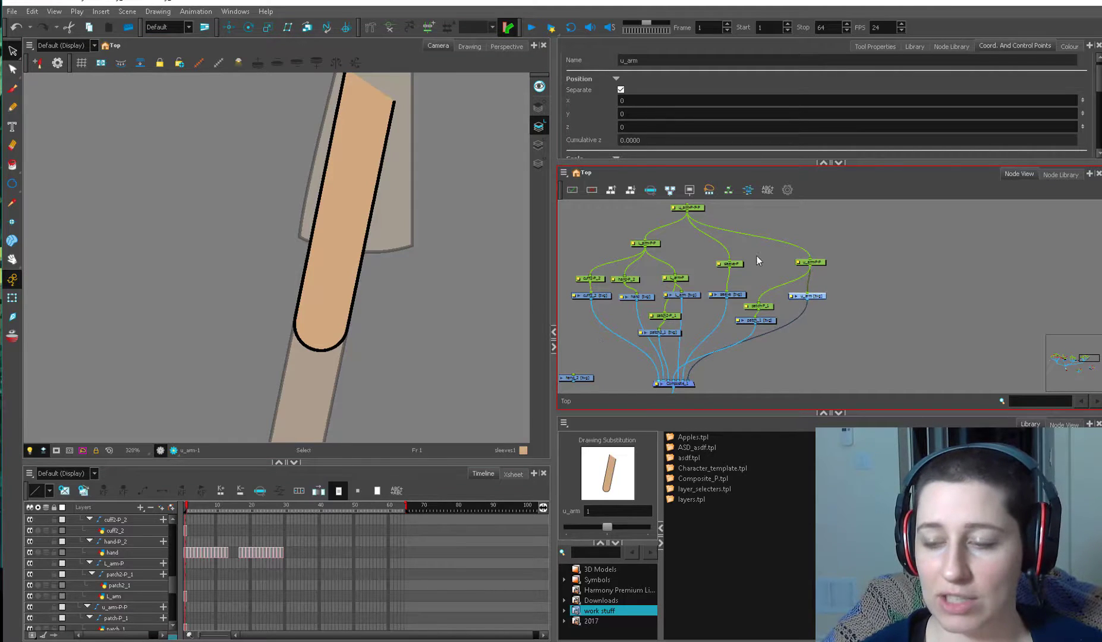
{"action": "left_click", "coordinate": [815, 296]}
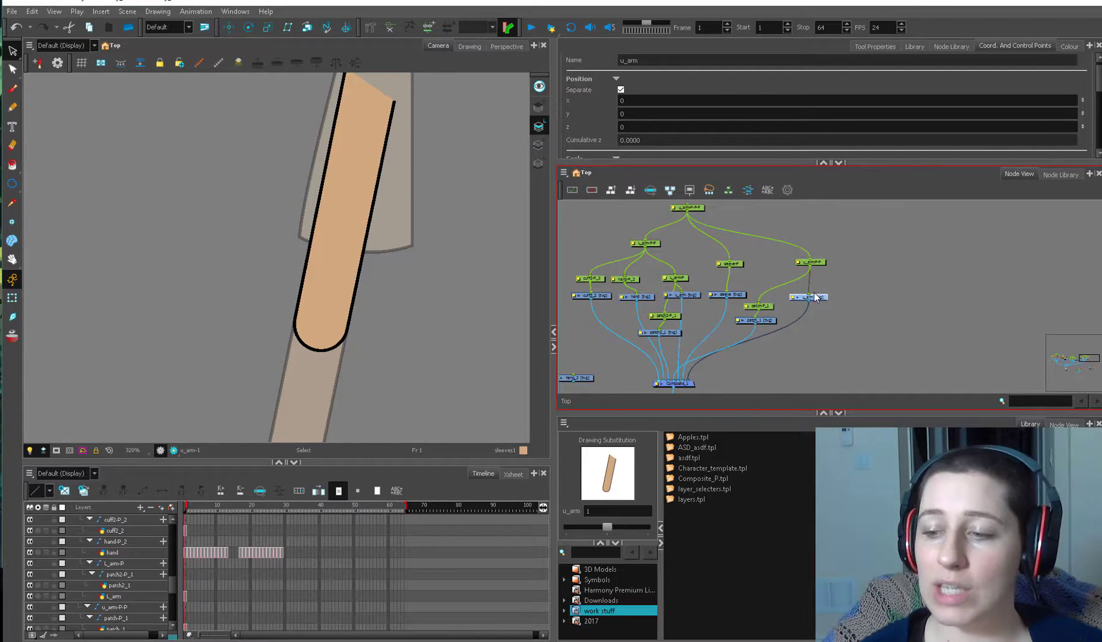
{"action": "left_click_drag", "start_coordinate": [815, 297], "coordinate": [822, 298]}
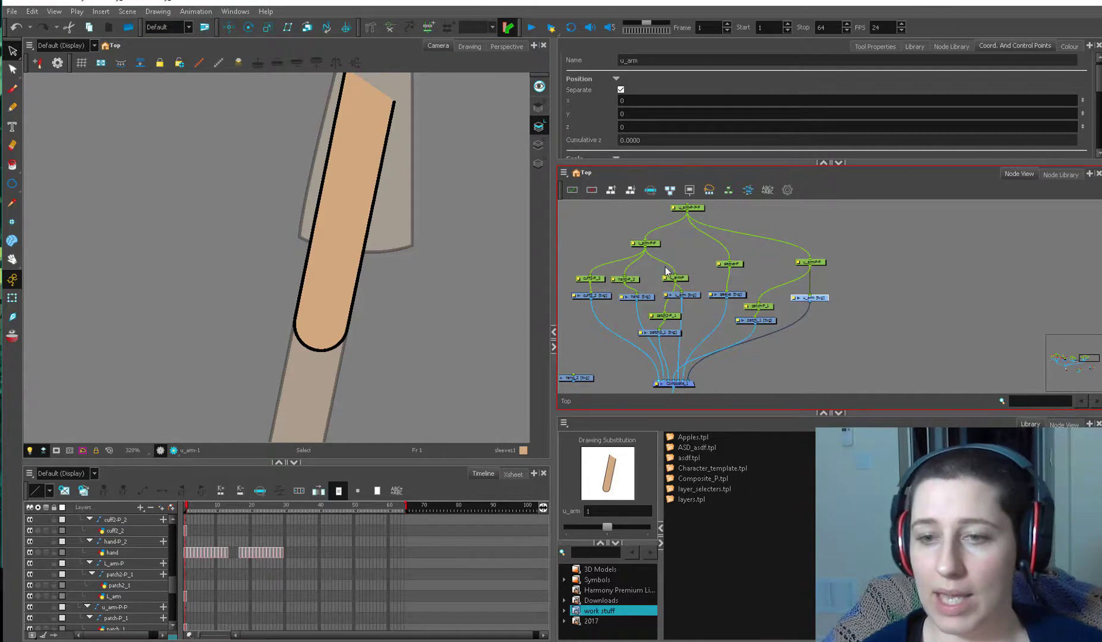
{"action": "left_click", "coordinate": [538, 107]}
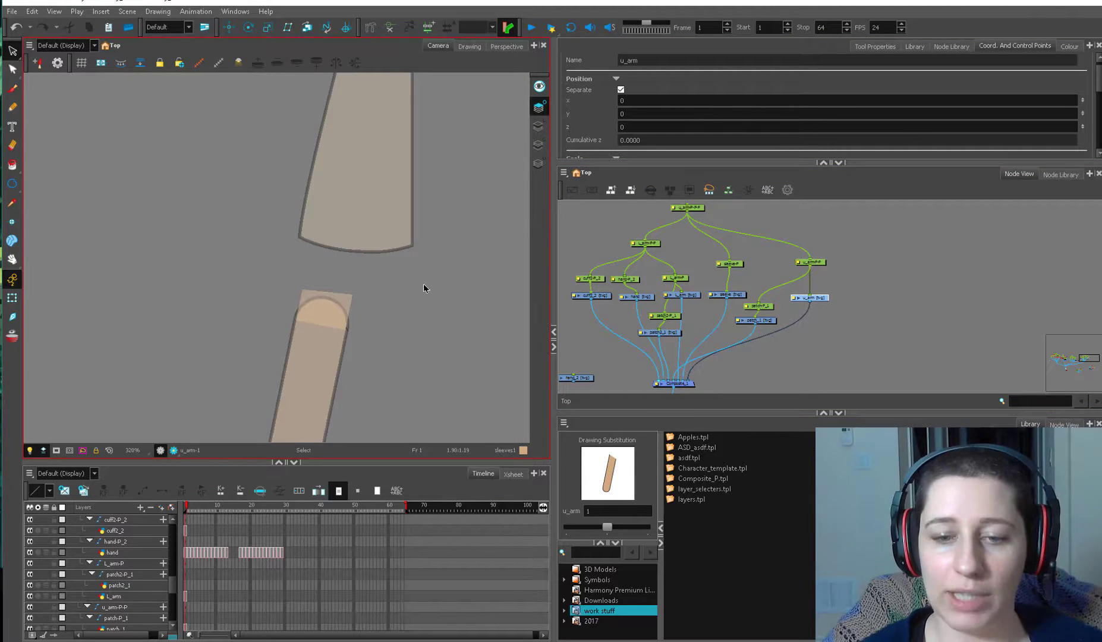
{"action": "left_click", "coordinate": [538, 126]}
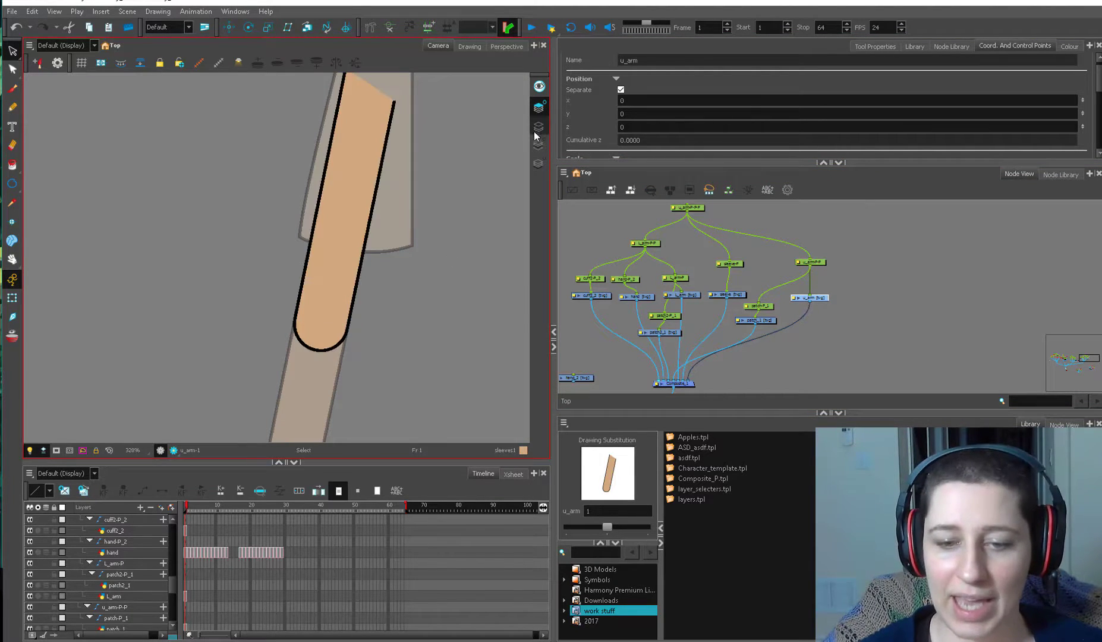
{"action": "left_click", "coordinate": [339, 347]}
{"action": "left_click", "coordinate": [538, 107]}
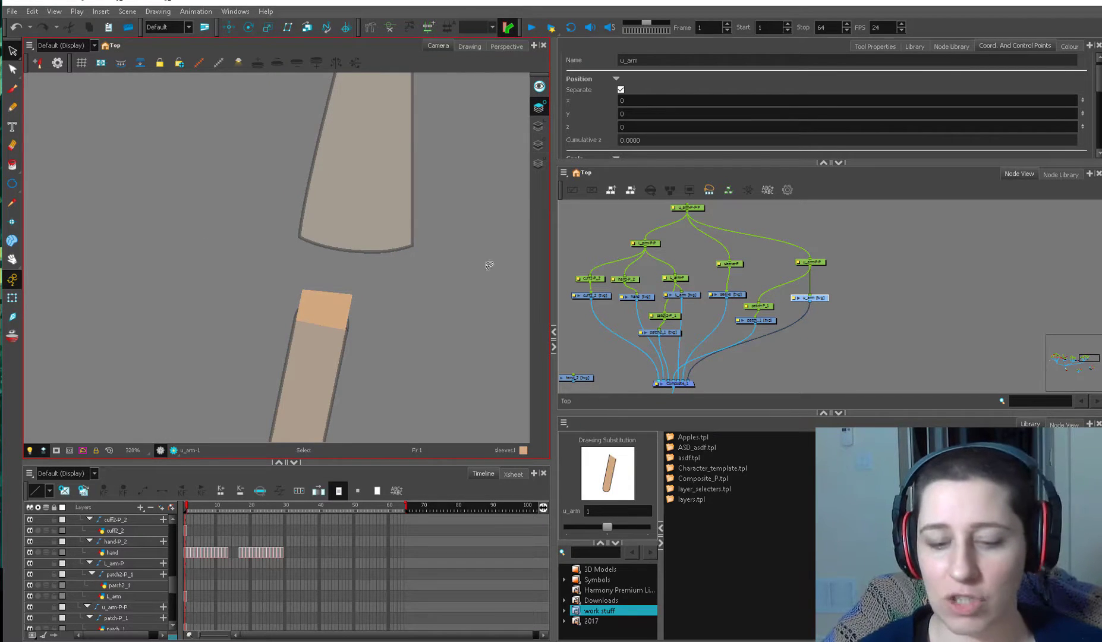
Delete the patch_1 and patch2_1 drawings and their pegs from the arm's node network.
{"action": "left_click", "coordinate": [210, 531]}
{"action": "left_click", "coordinate": [622, 287]}
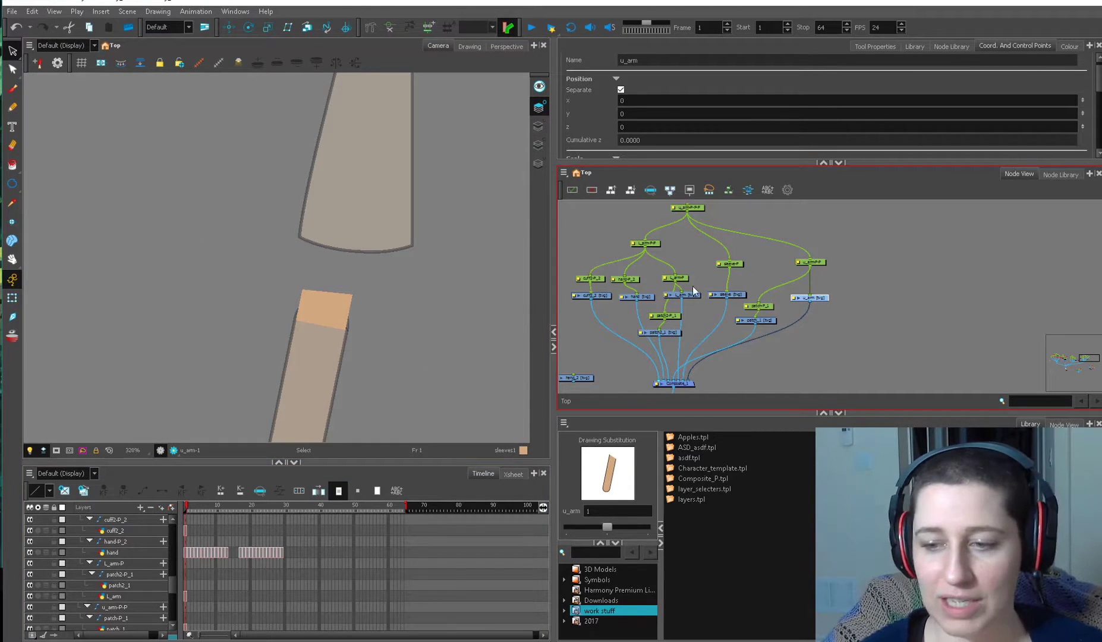
{"action": "left_click", "coordinate": [526, 125]}
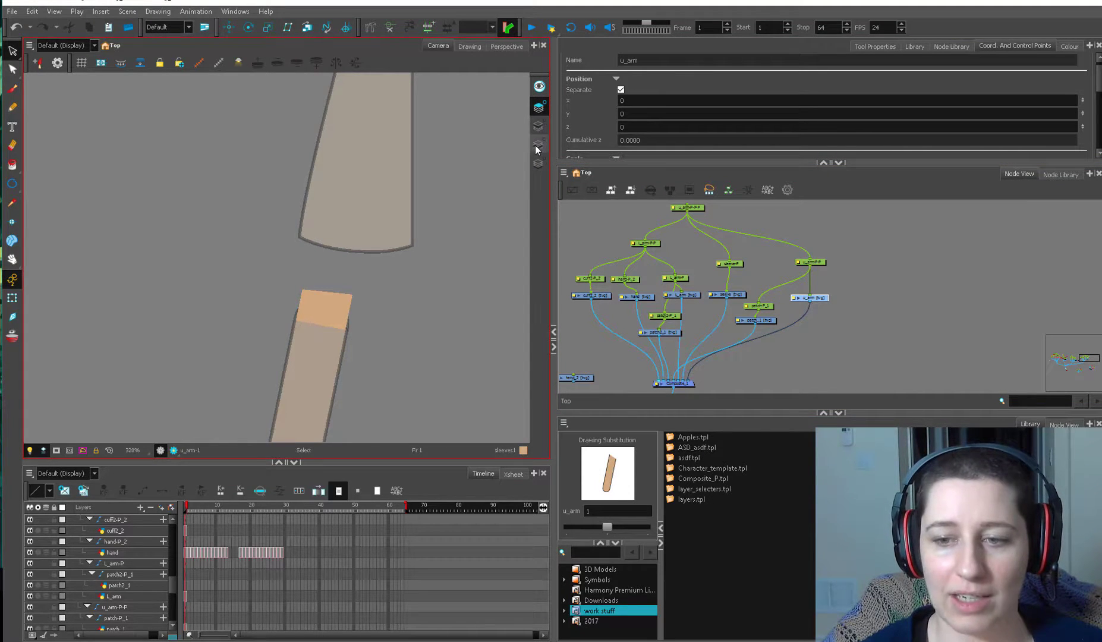
{"action": "left_click", "coordinate": [12, 297]}
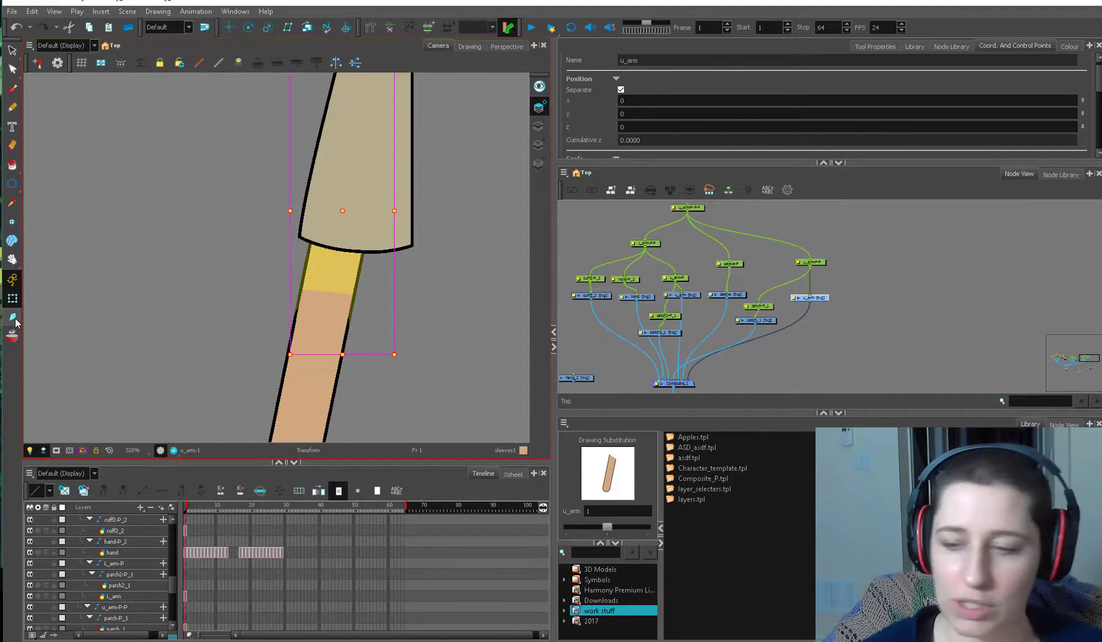
{"action": "left_click", "coordinate": [767, 359]}
{"action": "left_click_drag", "start_coordinate": [779, 300], "coordinate": [649, 358]}
{"action": "key", "text": "Delete"}
{"action": "key", "text": "Delete"}
{"action": "left_click", "coordinate": [732, 364]}
{"action": "left_click_drag", "start_coordinate": [817, 300], "coordinate": [814, 298]}
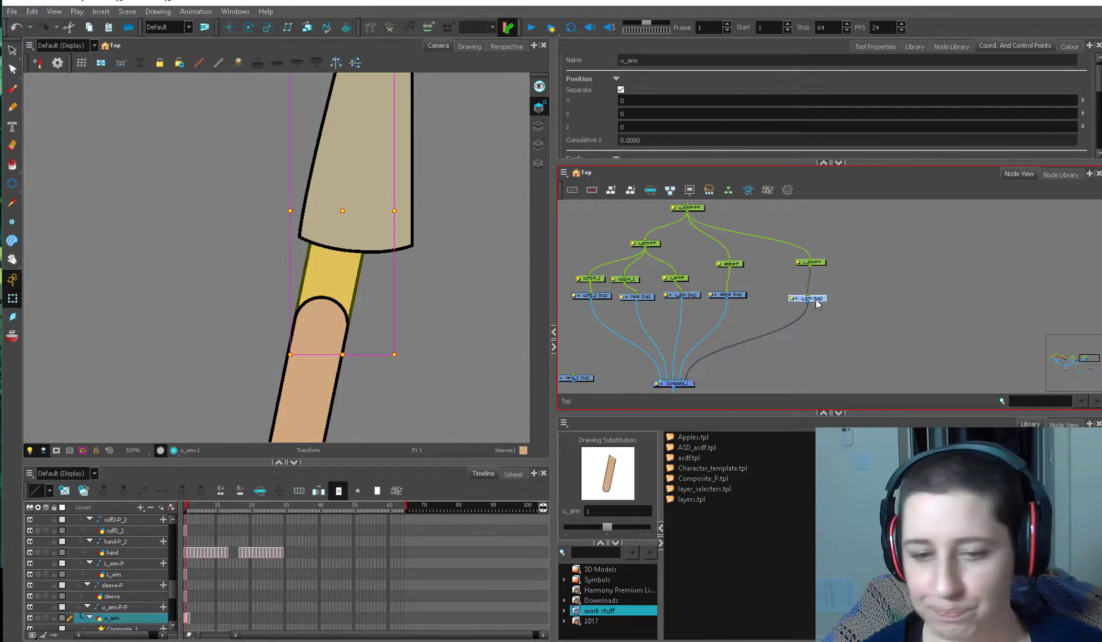
{"action": "key", "text": "Escape"}
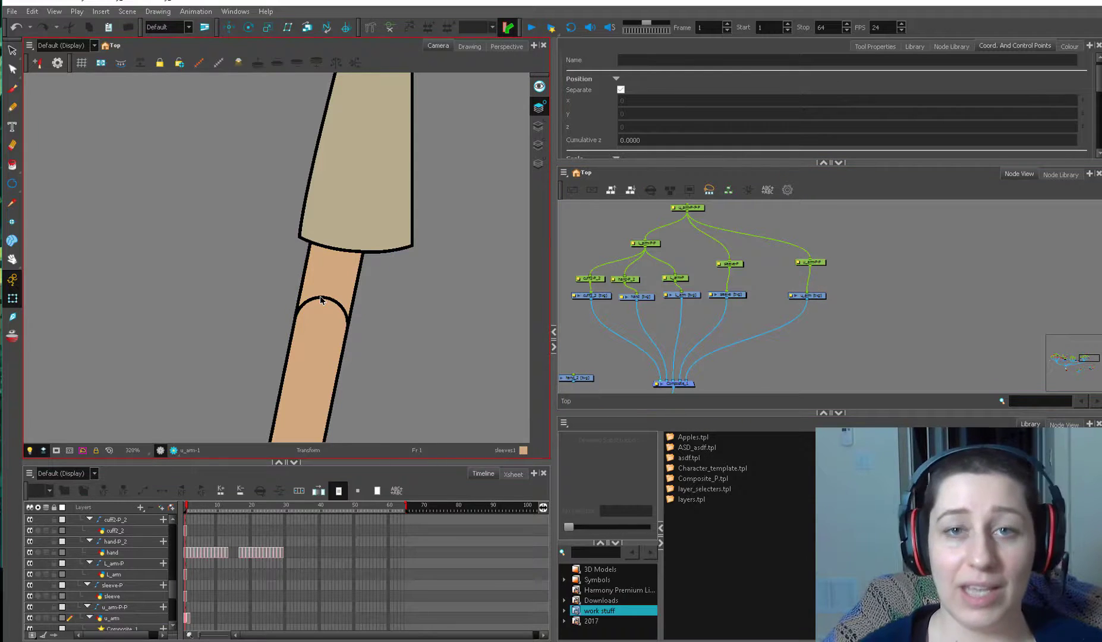
Add the layer_selecters.tpl template to the empty area beside the arm rig in the node network.
{"action": "left_click", "coordinate": [701, 488]}
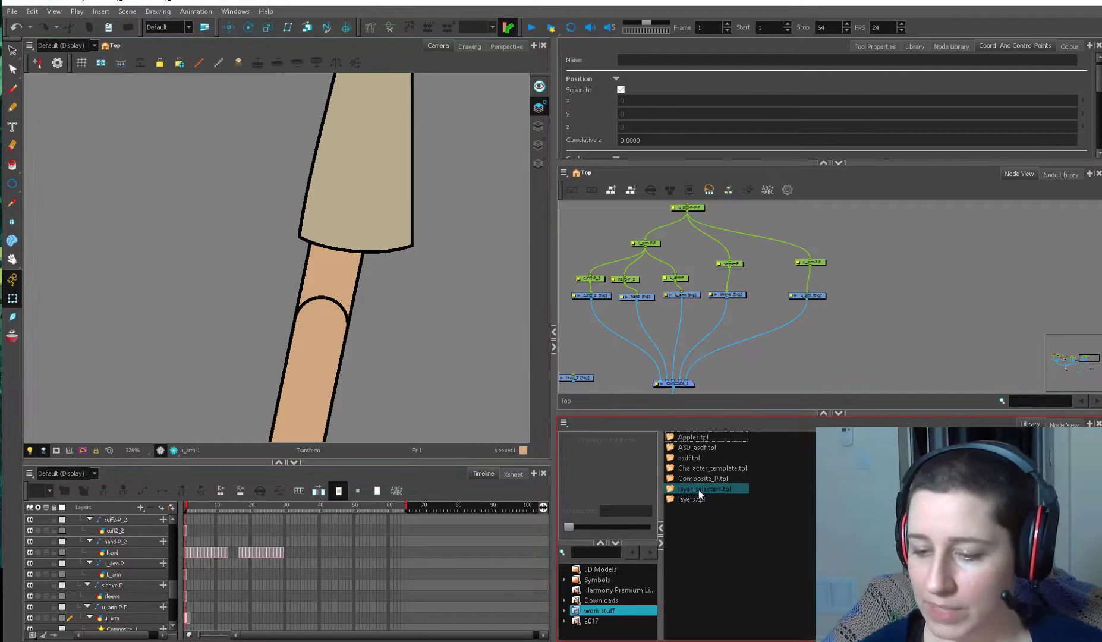
{"action": "left_click_drag", "start_coordinate": [706, 493], "coordinate": [906, 302]}
{"action": "left_click", "coordinate": [668, 512]}
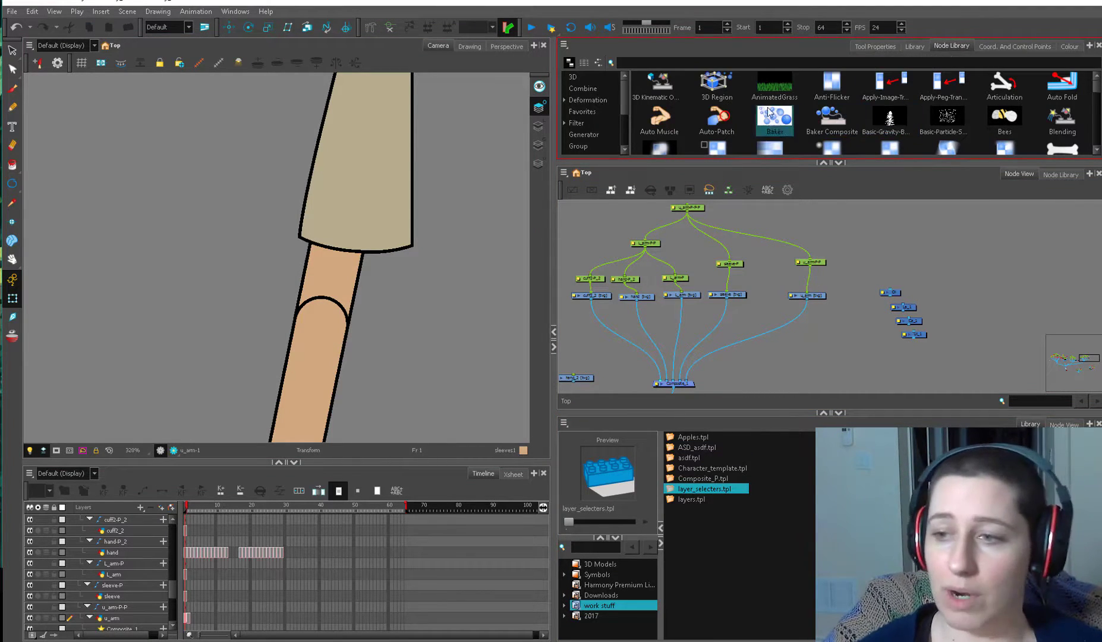
Look up the Layer-Selector, Overlay-Layer and Underlay-Layer nodes in the node library, checking the favourites and filtering by "layer".
{"action": "left_click", "coordinate": [582, 111]}
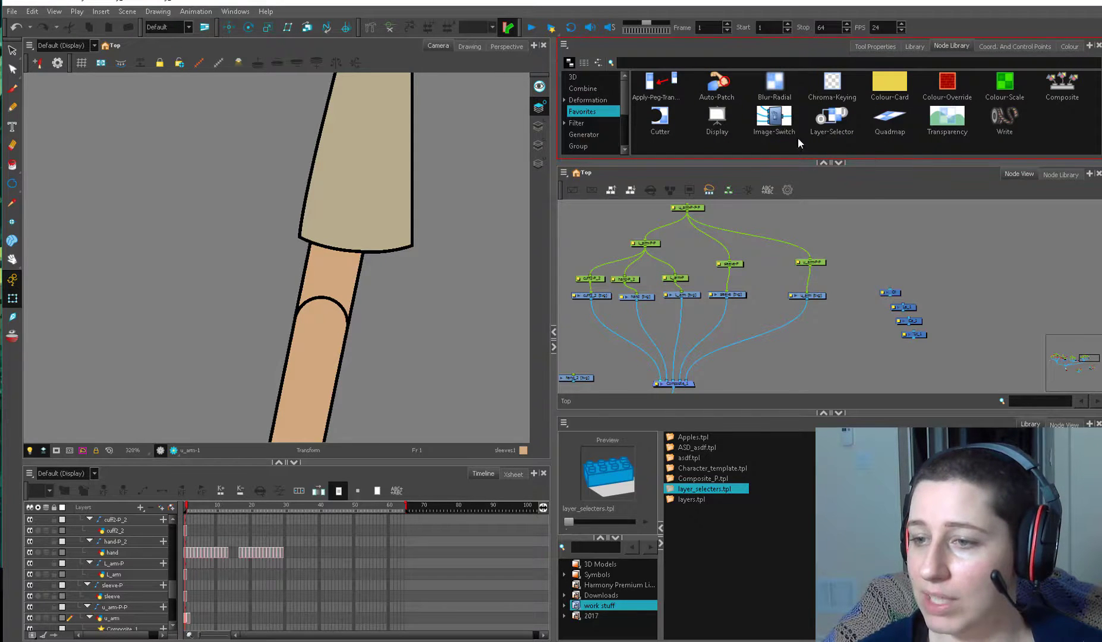
{"action": "left_click", "coordinate": [836, 127]}
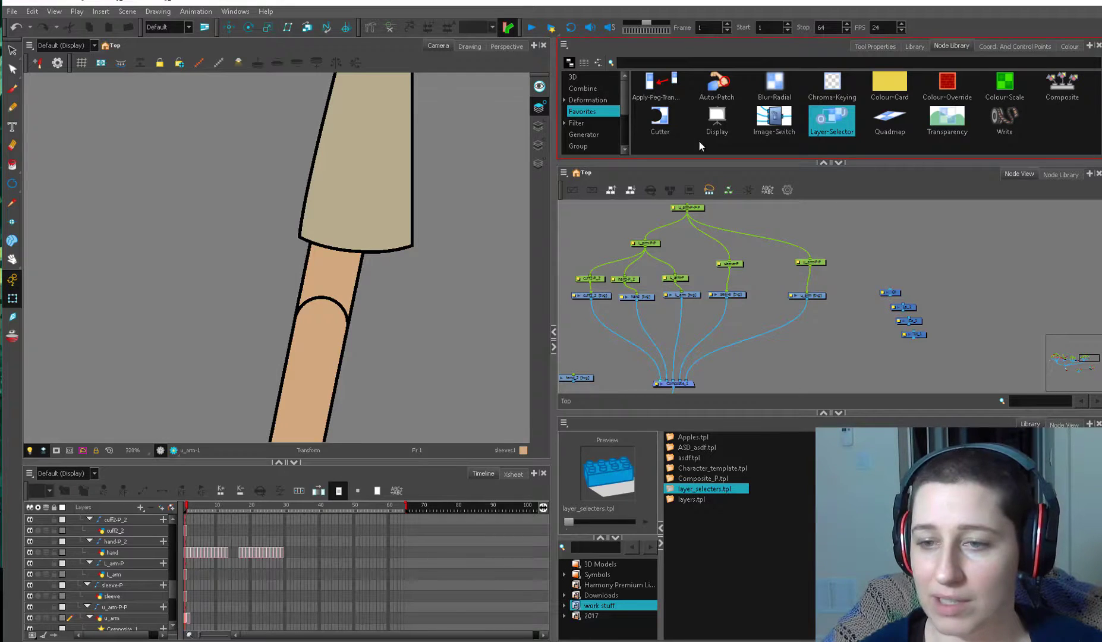
{"action": "scroll", "coordinate": [623, 108], "scroll_direction": "down", "scroll_amount": 1}
{"action": "left_click", "coordinate": [700, 62]}
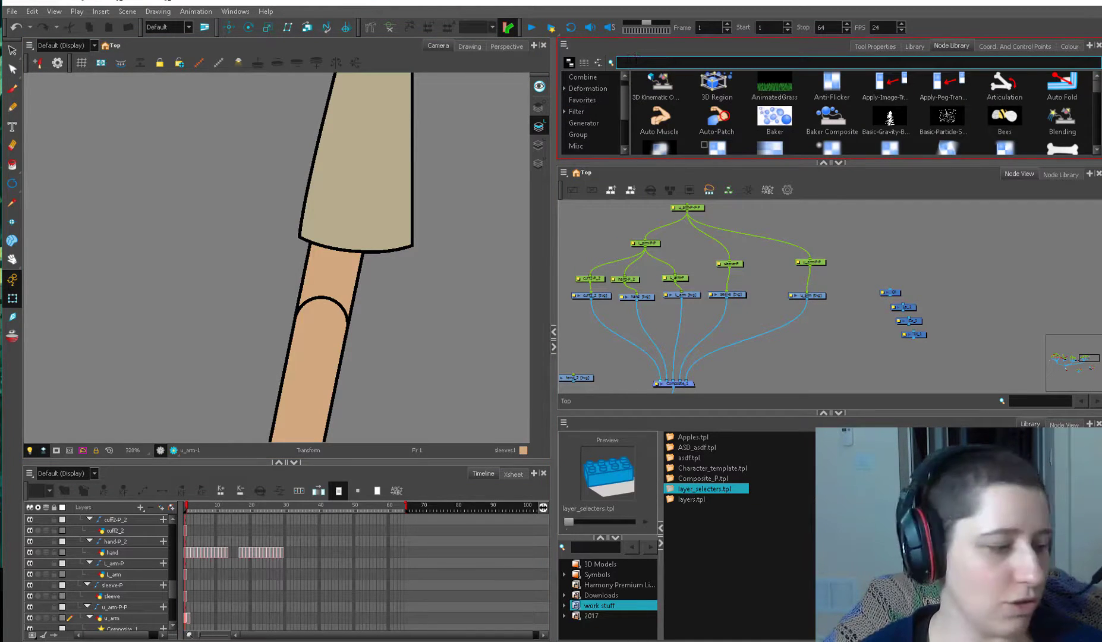
{"action": "type", "text": "layer"}
{"action": "left_click", "coordinate": [773, 123]}
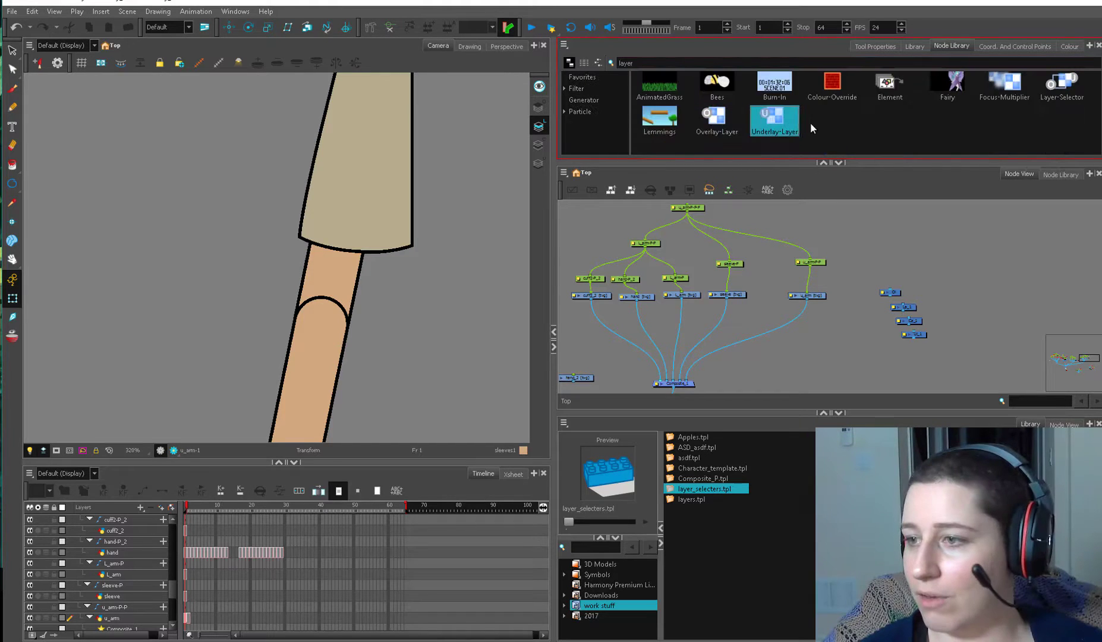
{"action": "left_click", "coordinate": [1058, 95]}
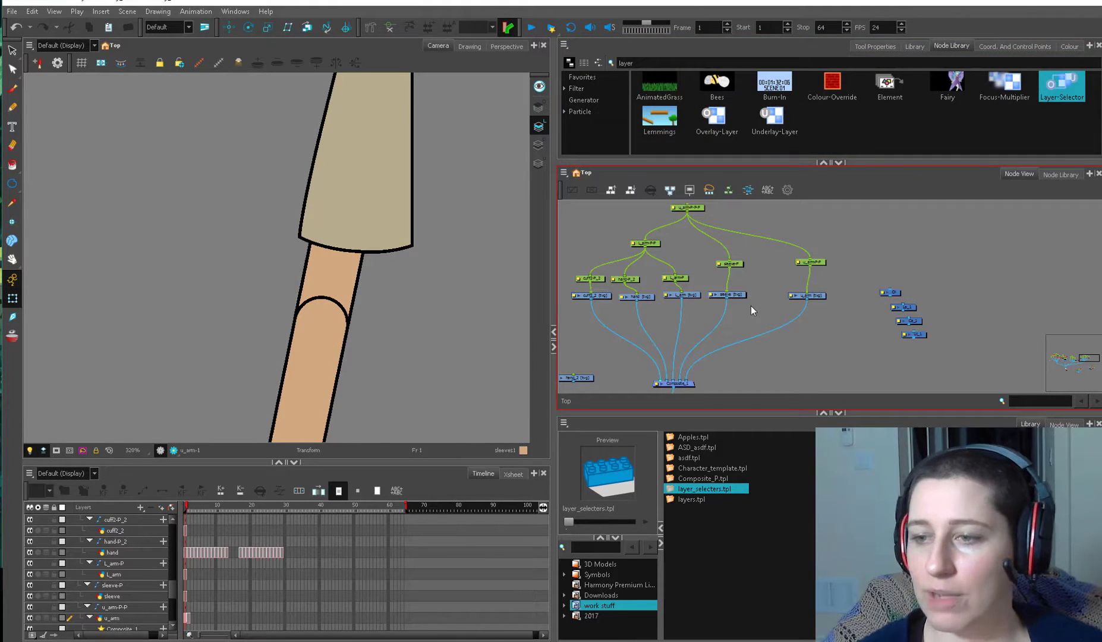
Route a second u_arm output through the OL layer selector into the front of Composite_1, and bend the lower arm to about horizontal.
{"action": "scroll", "coordinate": [830, 306], "scroll_direction": "up", "scroll_amount": 1}
{"action": "left_click_drag", "start_coordinate": [891, 293], "coordinate": [689, 359]}
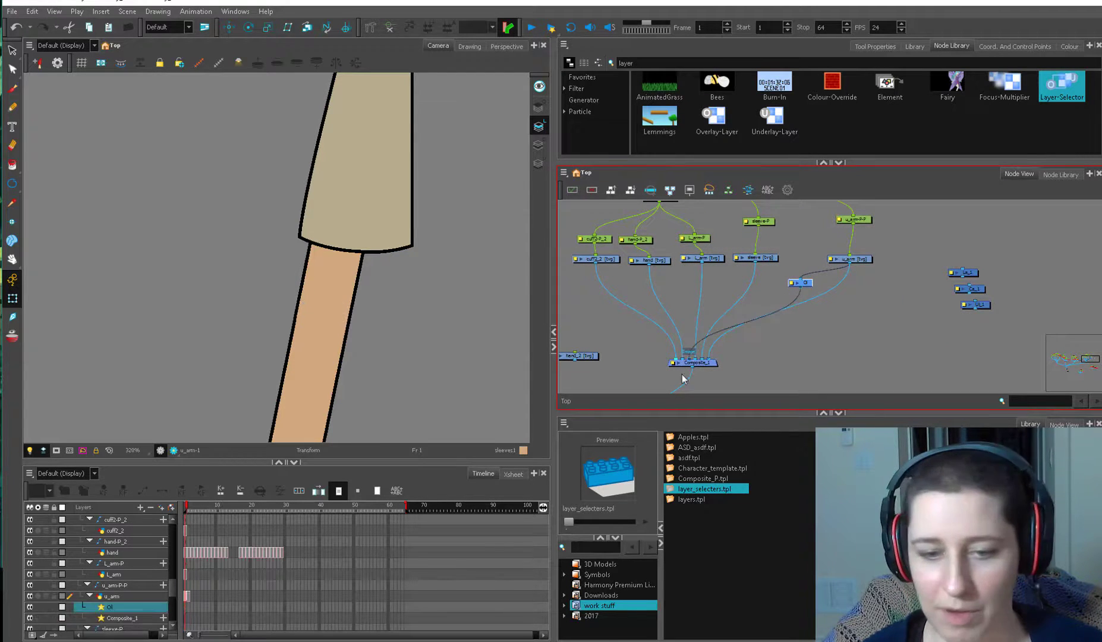
{"action": "left_click", "coordinate": [300, 410]}
{"action": "scroll", "coordinate": [376, 388], "scroll_direction": "down", "scroll_amount": 3}
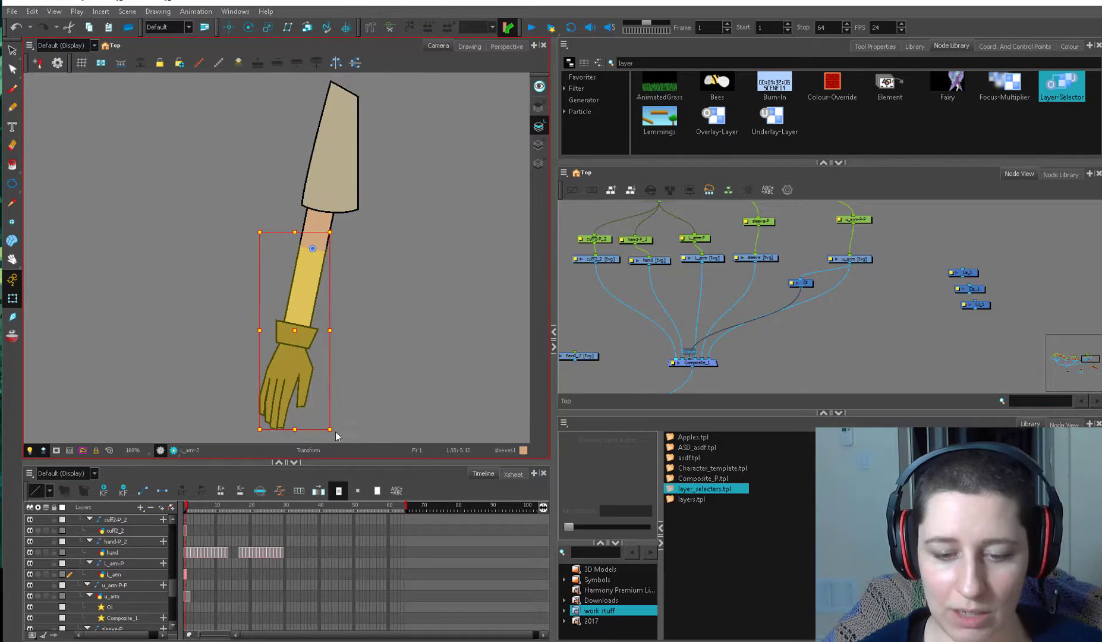
{"action": "left_click_drag", "start_coordinate": [337, 434], "coordinate": [463, 216]}
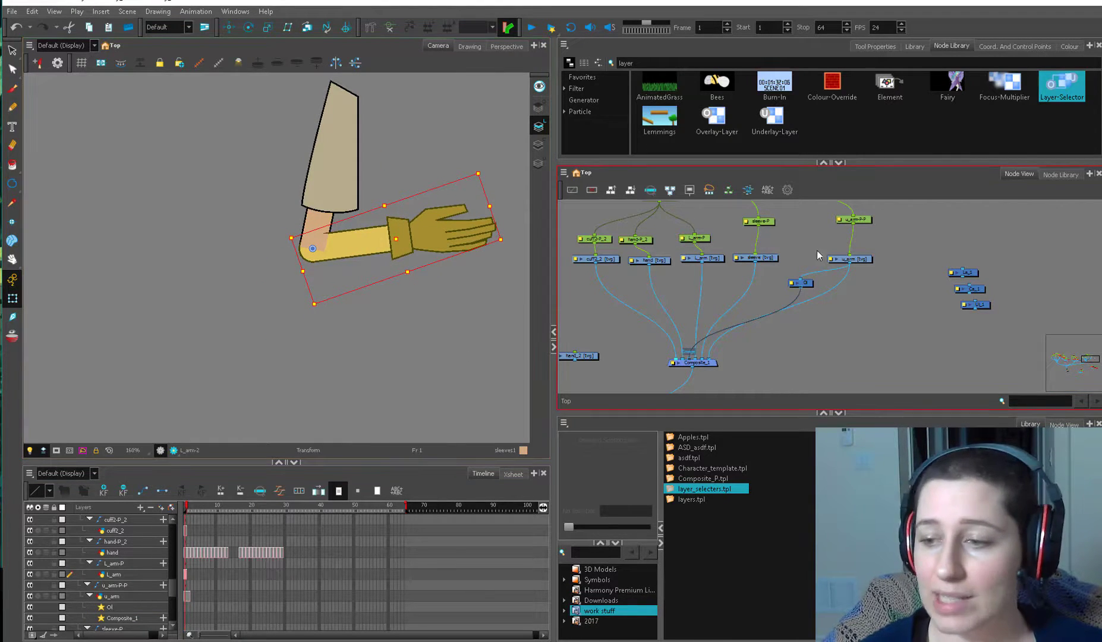
Examine the available drawing substitutions of the u_arm and L_arm drawings.
{"action": "left_click", "coordinate": [850, 258]}
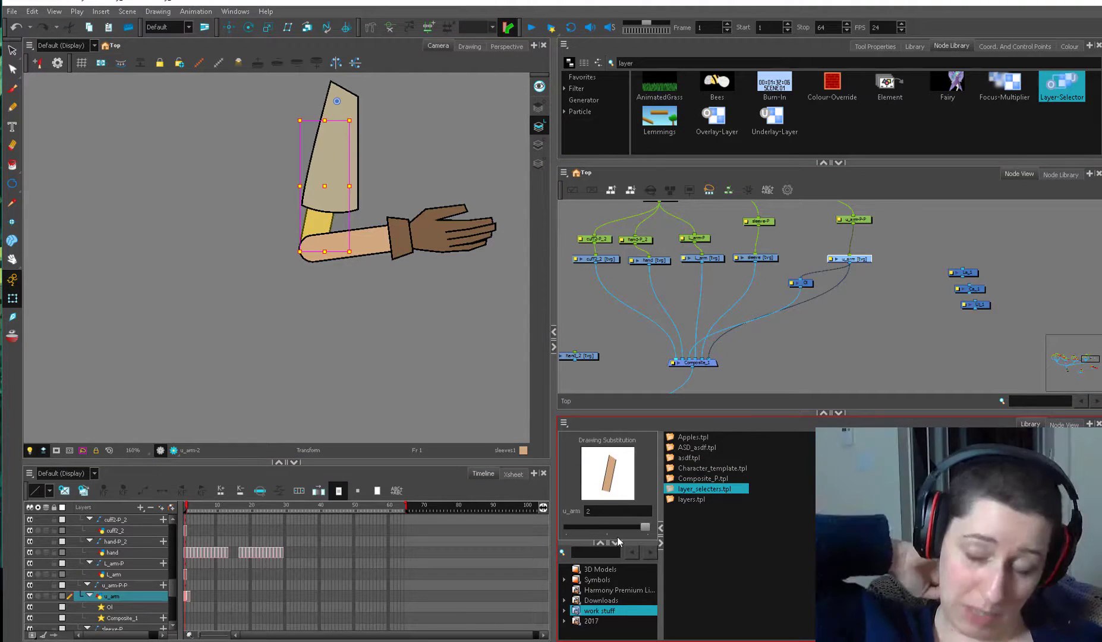
{"action": "left_click", "coordinate": [701, 286]}
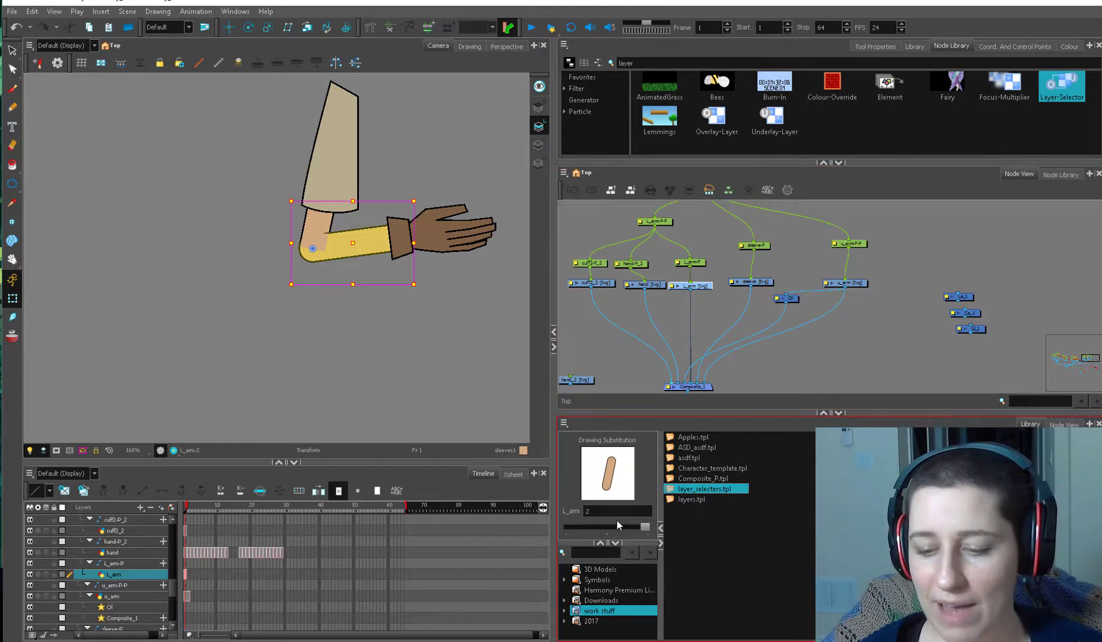
{"action": "left_click_drag", "start_coordinate": [613, 533], "coordinate": [645, 530]}
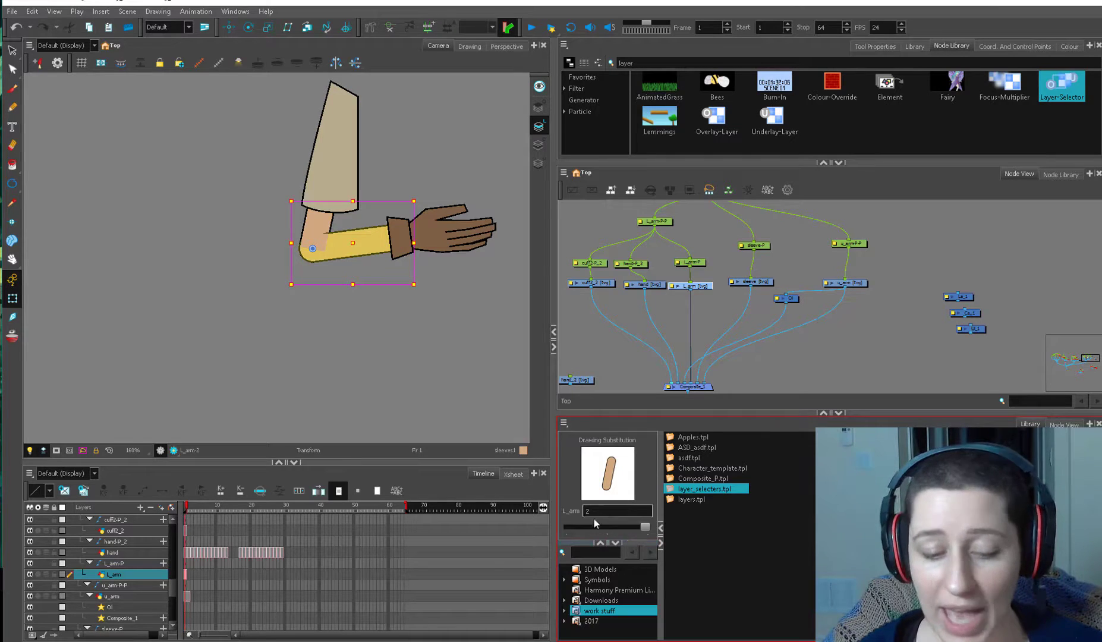
{"action": "right_click", "coordinate": [186, 579]}
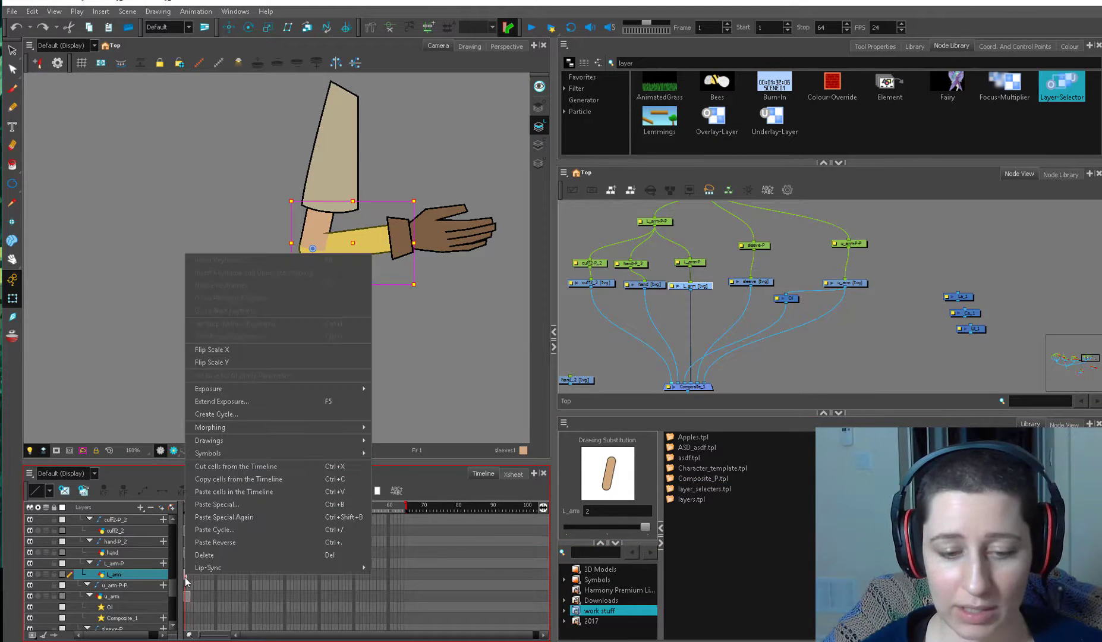
{"action": "mouse_move", "coordinate": [300, 442]}
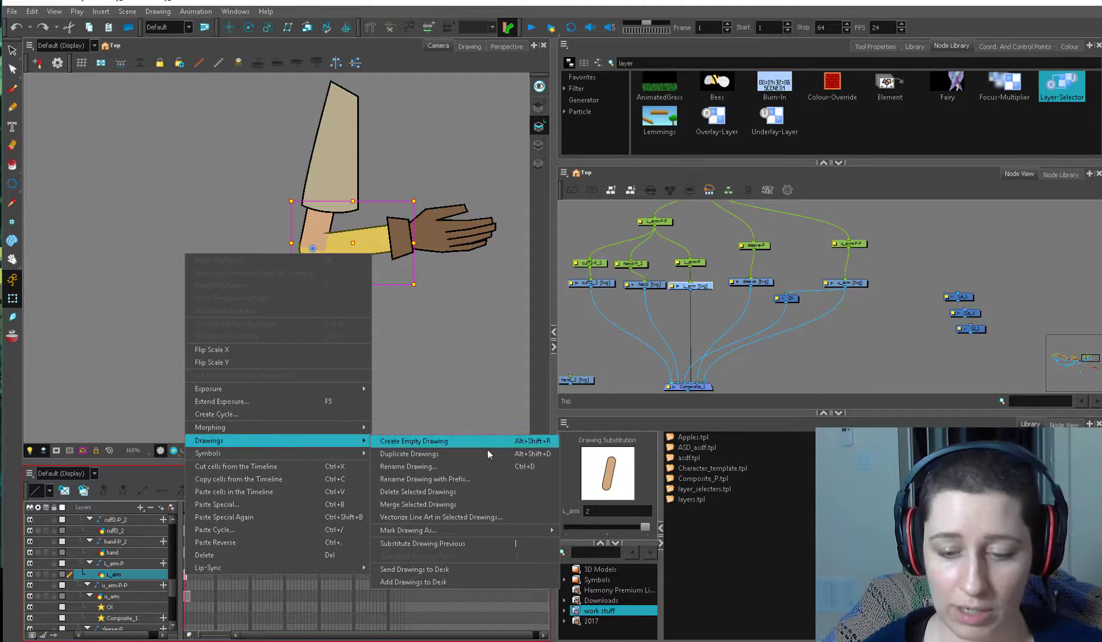
{"action": "left_click", "coordinate": [530, 471]}
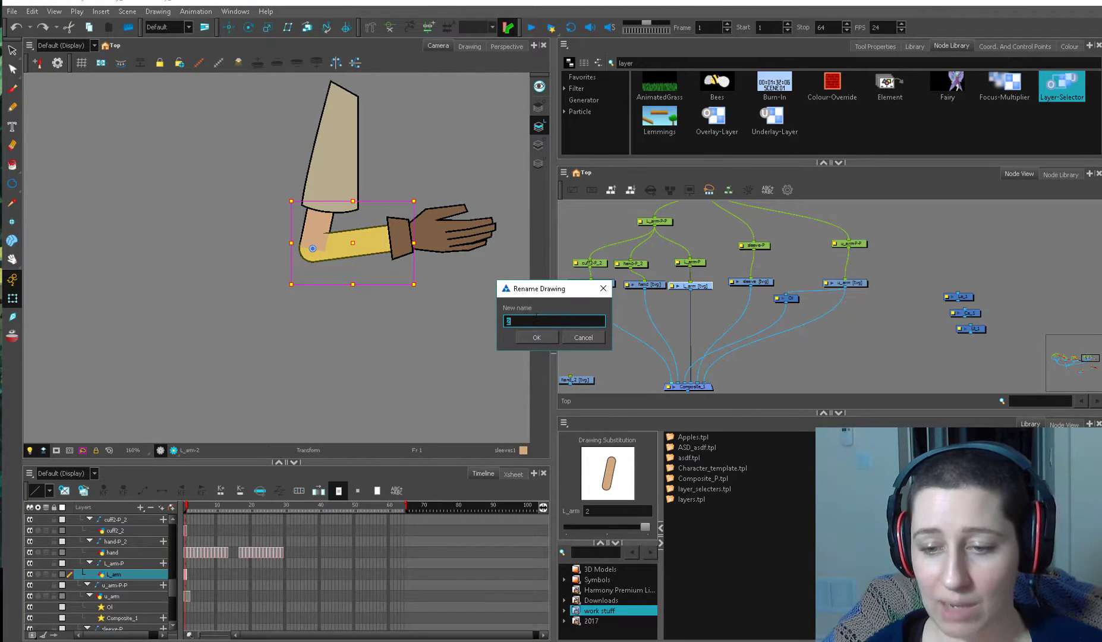
{"action": "type", "text": "front"}
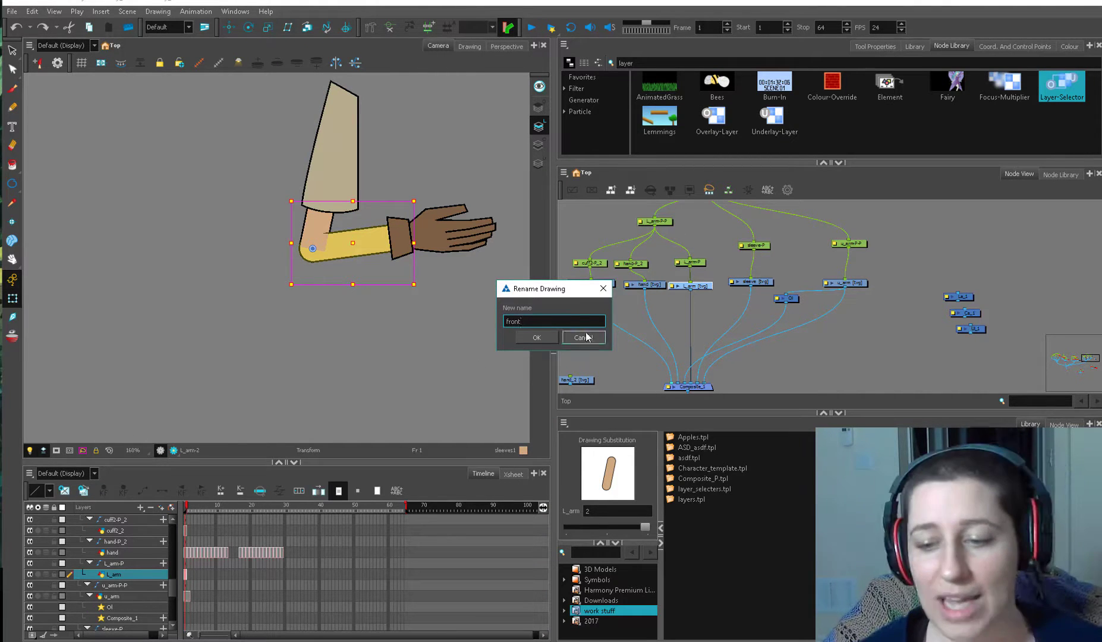
{"action": "left_click", "coordinate": [568, 335]}
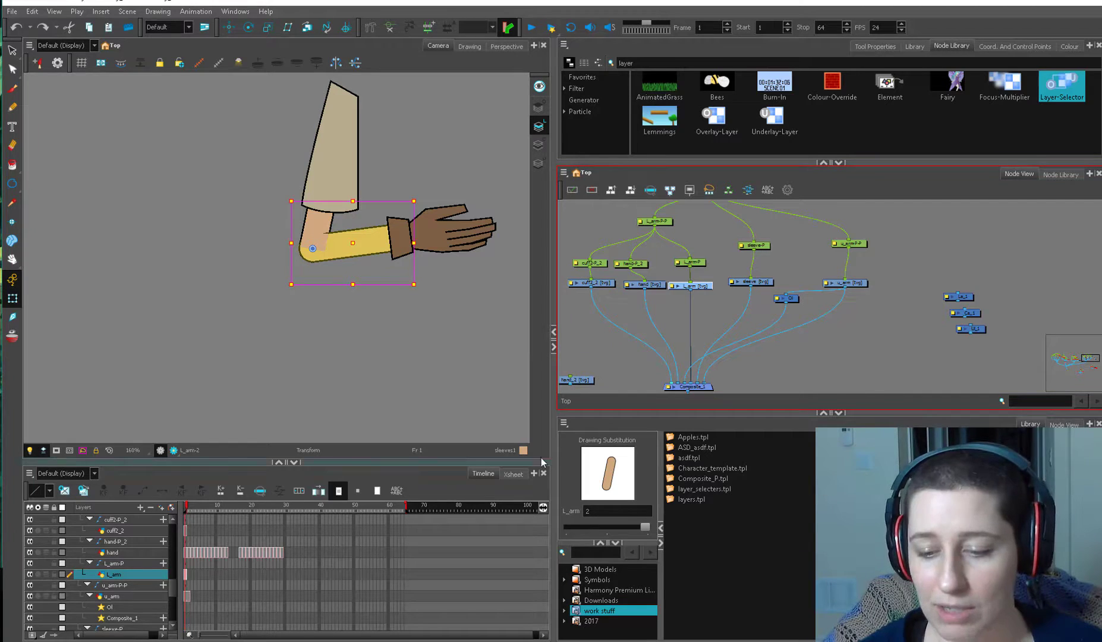
{"action": "left_click", "coordinate": [513, 473]}
{"action": "key", "text": "ctrl+r"}
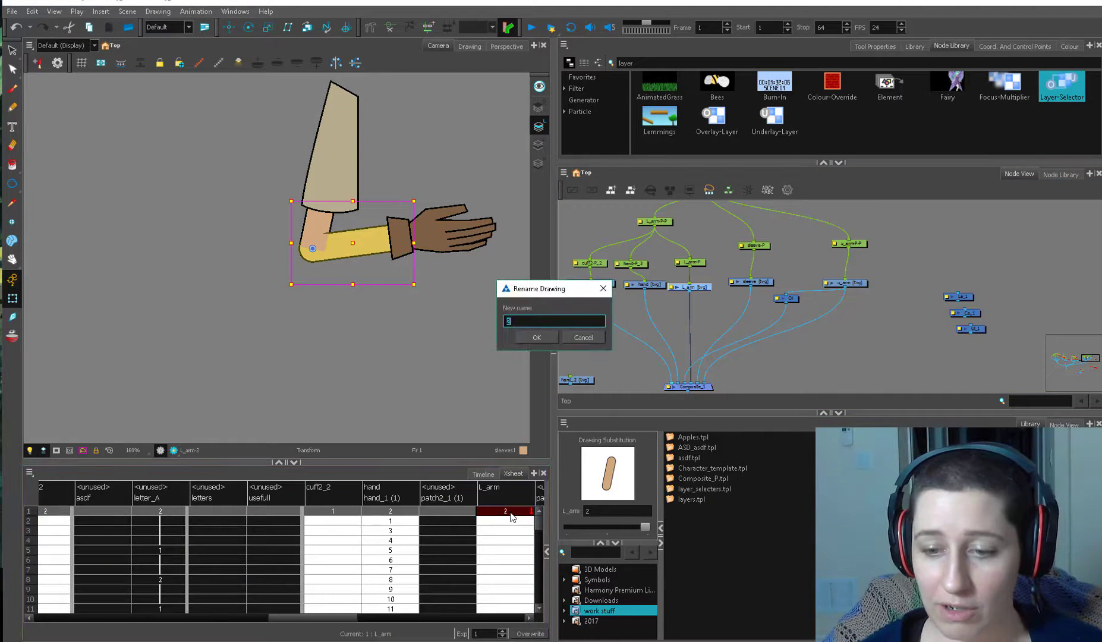
{"action": "left_click", "coordinate": [588, 337]}
Compare the hand drawings exposed on frames 2 to 6 in the Xsheet.
{"action": "left_click", "coordinate": [393, 542]}
{"action": "left_click", "coordinate": [393, 557]}
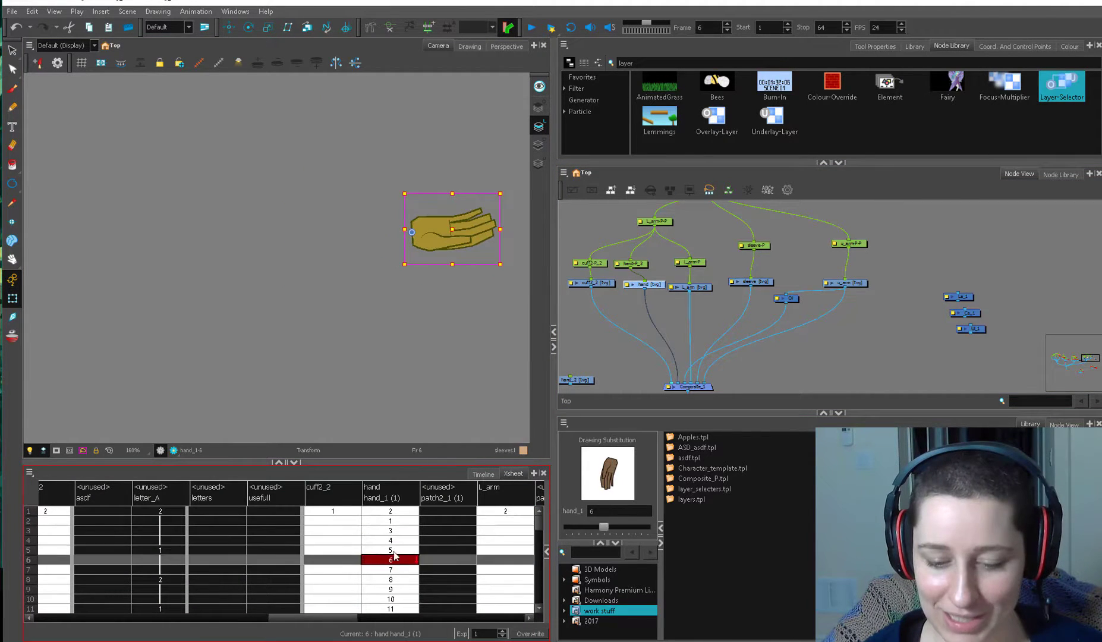
{"action": "left_click", "coordinate": [394, 521]}
{"action": "left_click", "coordinate": [394, 530]}
{"action": "left_click", "coordinate": [395, 541]}
{"action": "left_click", "coordinate": [392, 521]}
{"action": "left_click", "coordinate": [393, 532]}
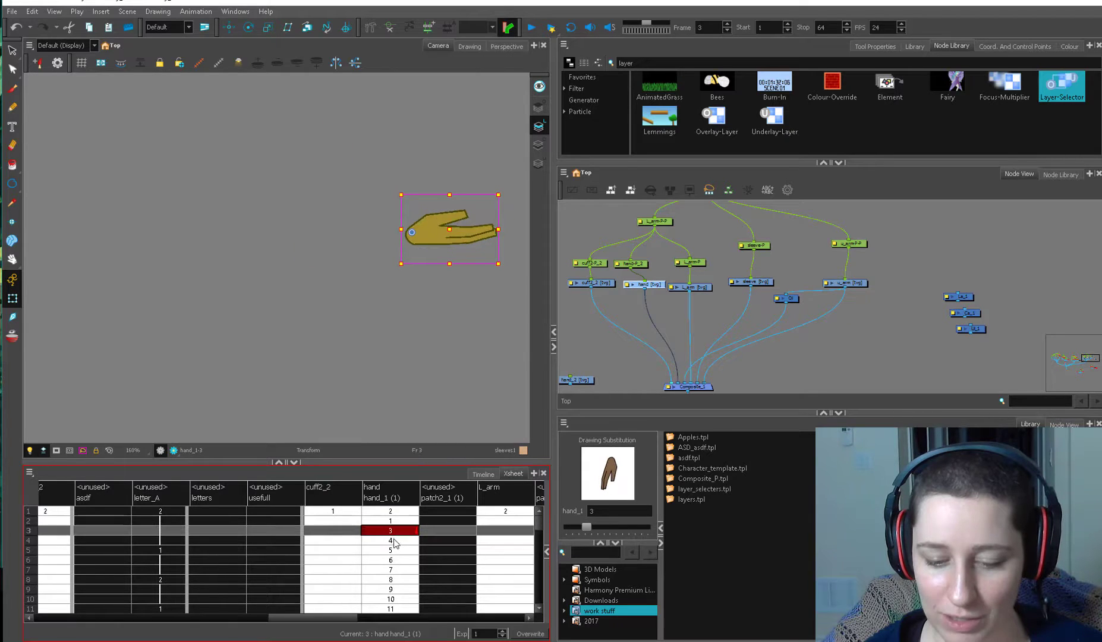
{"action": "left_click", "coordinate": [395, 549]}
{"action": "left_click", "coordinate": [395, 558]}
{"action": "left_click", "coordinate": [394, 521]}
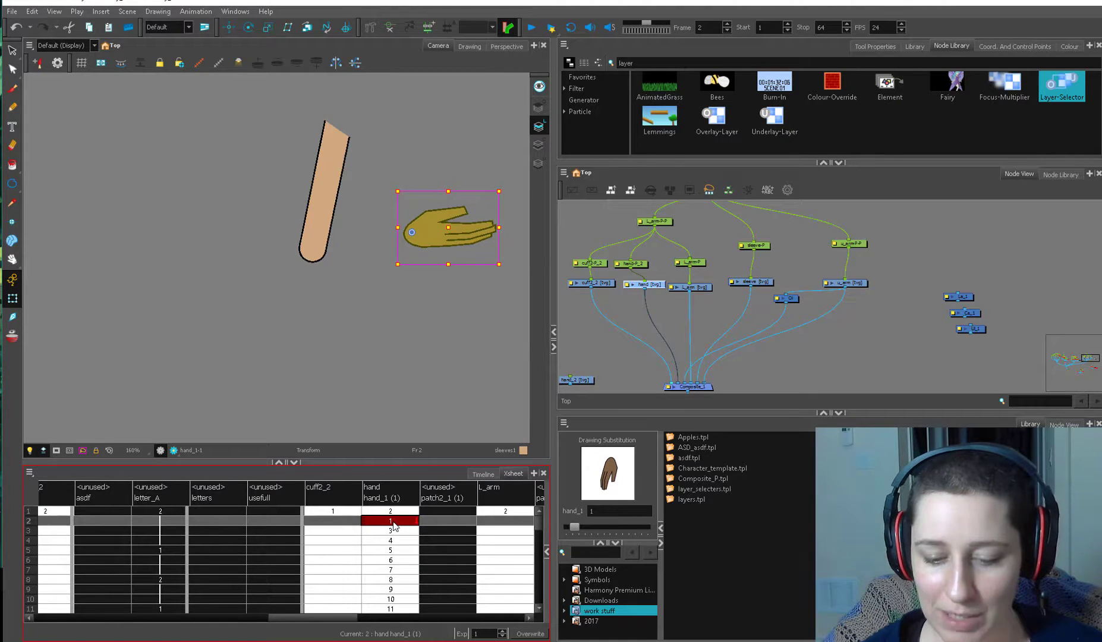
{"action": "left_click", "coordinate": [392, 530]}
{"action": "left_click", "coordinate": [393, 541]}
{"action": "left_click", "coordinate": [394, 549]}
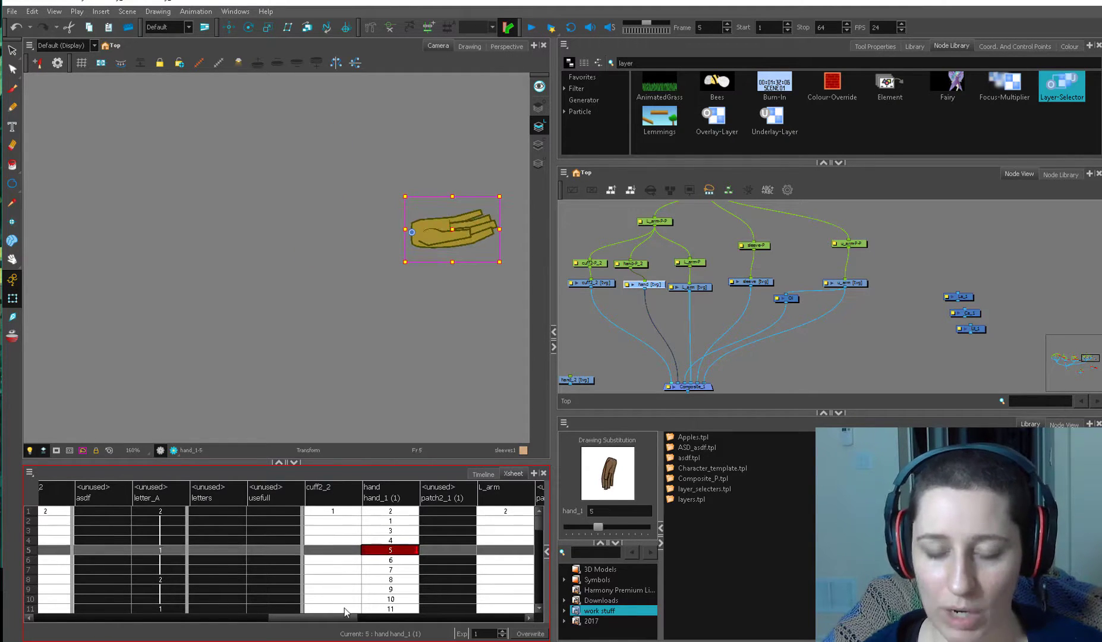
Rename the hand drawing on frame 2 to side and return to the timeline.
{"action": "left_click", "coordinate": [393, 521]}
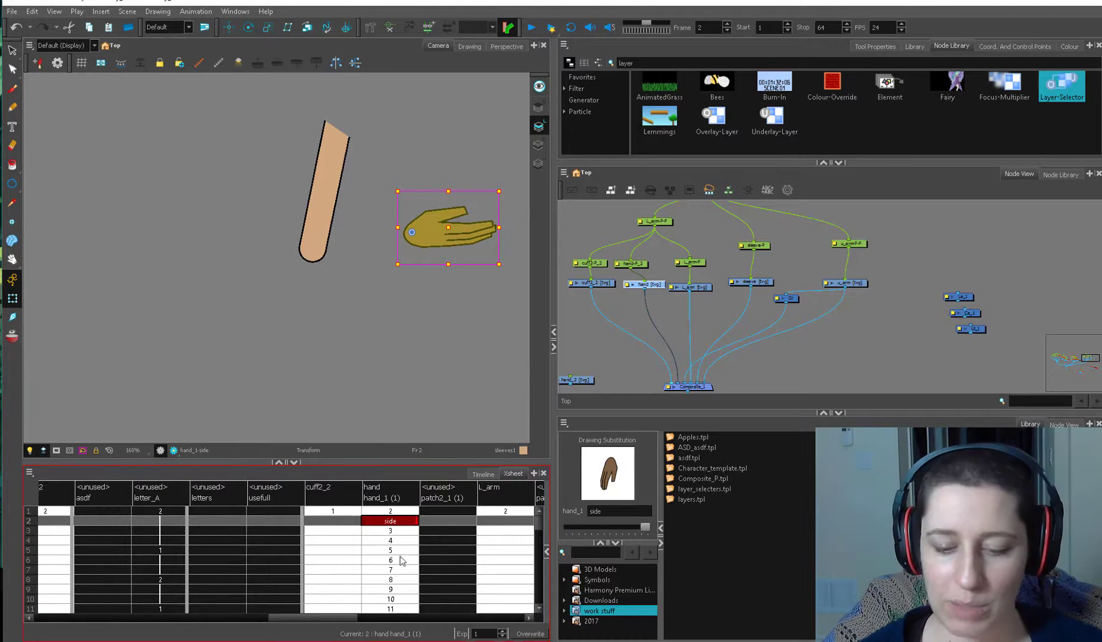
{"action": "left_click", "coordinate": [483, 473]}
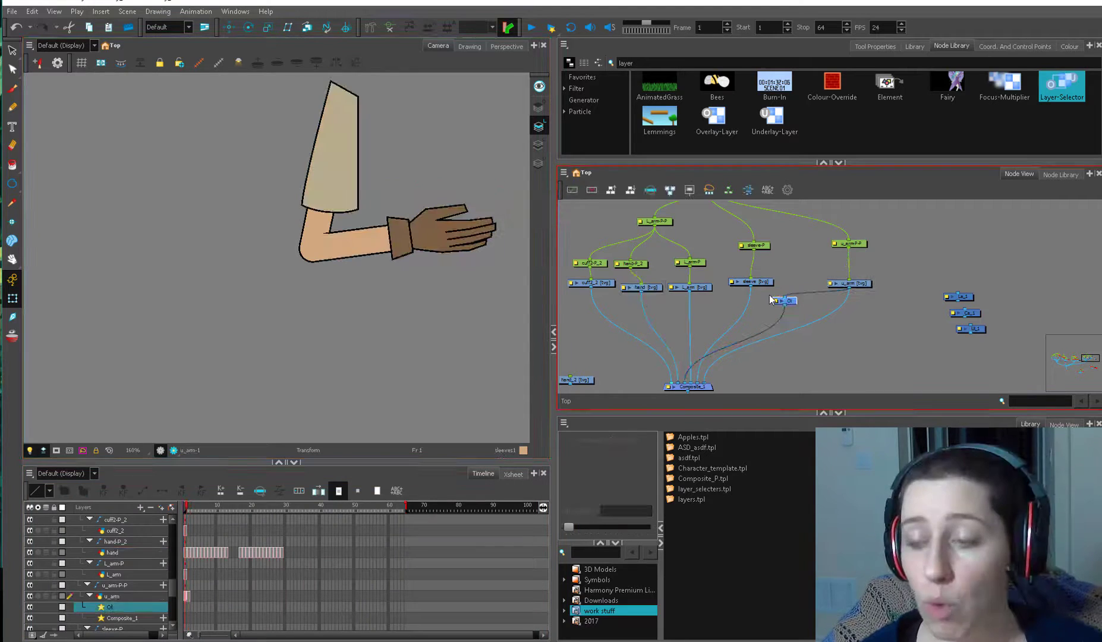
Paste a copy of the u_arm drawing under the same upper-arm peg and connect it to the OL selector in place of the original.
{"action": "left_click_drag", "start_coordinate": [791, 304], "coordinate": [714, 317]}
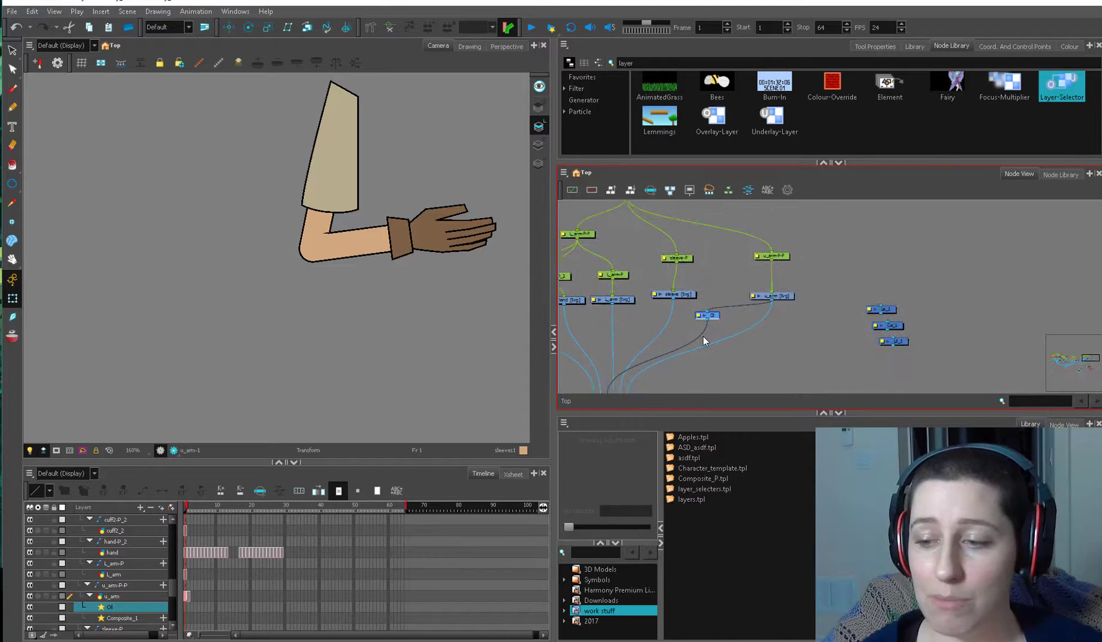
{"action": "left_click", "coordinate": [795, 295]}
{"action": "left_click_drag", "start_coordinate": [800, 298], "coordinate": [761, 298]}
{"action": "left_click", "coordinate": [727, 290]}
{"action": "key", "text": "ctrl+v"}
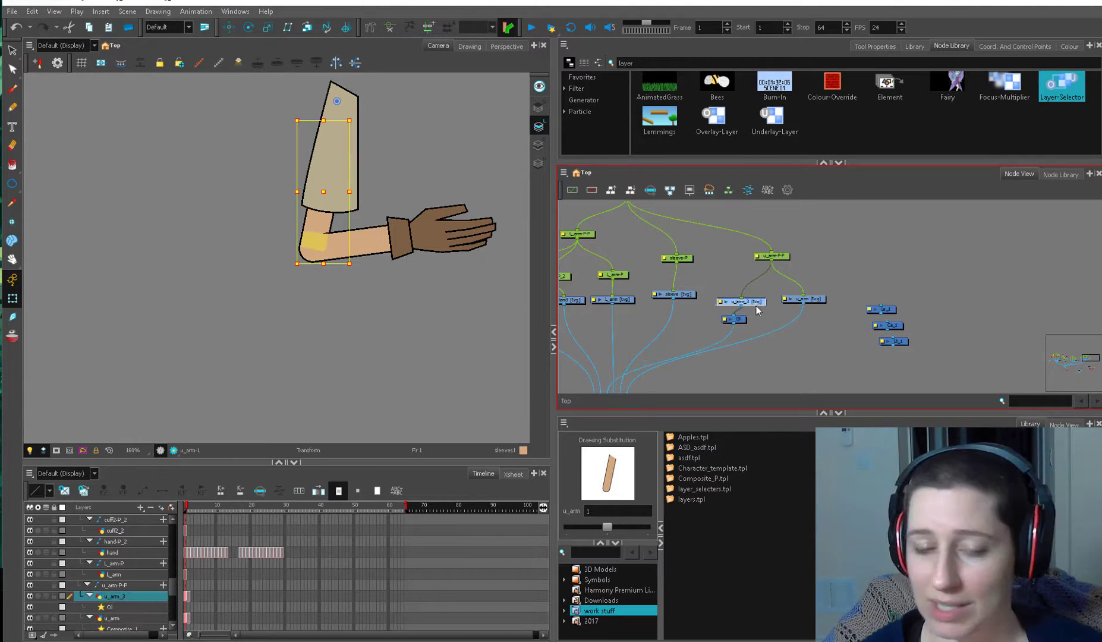
{"action": "left_click_drag", "start_coordinate": [753, 304], "coordinate": [755, 304]}
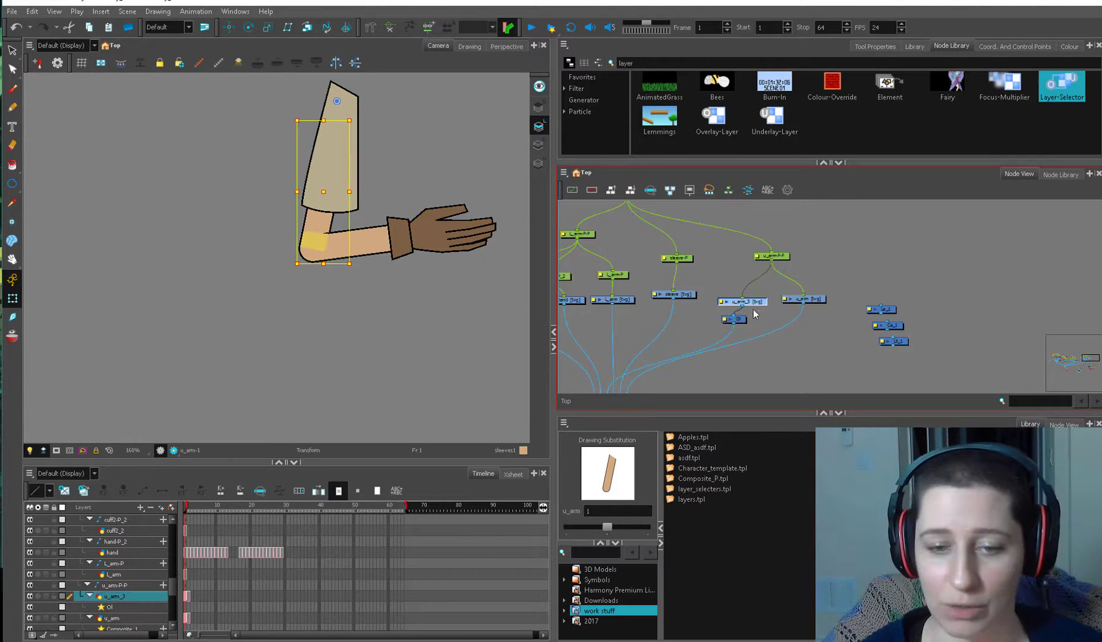
Add a parent peg above the u_arm_3 patch drawing under the upper-arm peg and place its pivot on the patch's outer edge.
{"action": "left_click", "coordinate": [811, 301]}
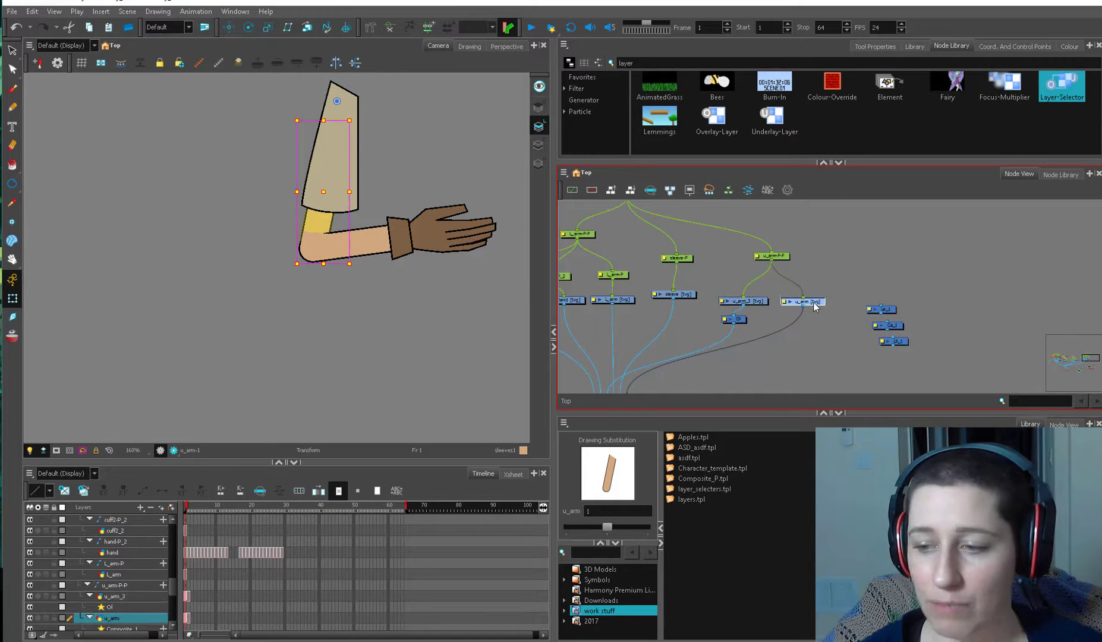
{"action": "mouse_move", "coordinate": [811, 302]}
{"action": "left_mouse_down"}
{"action": "mouse_move", "coordinate": [746, 302]}
{"action": "mouse_move", "coordinate": [763, 301]}
{"action": "left_mouse_up"}
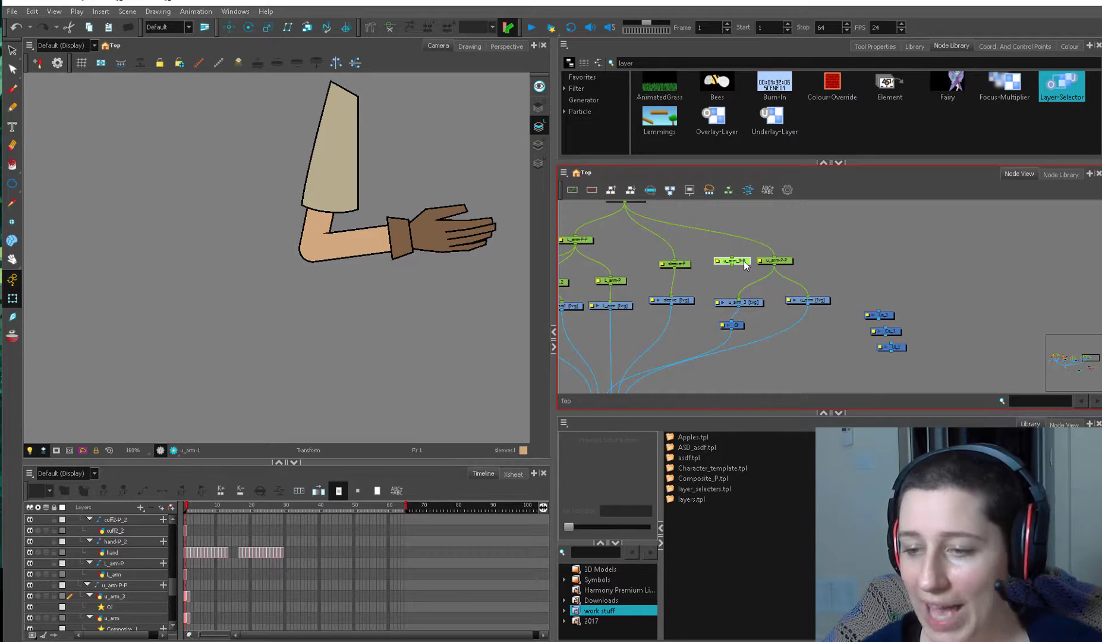
{"action": "left_click_drag", "start_coordinate": [744, 260], "coordinate": [762, 290]}
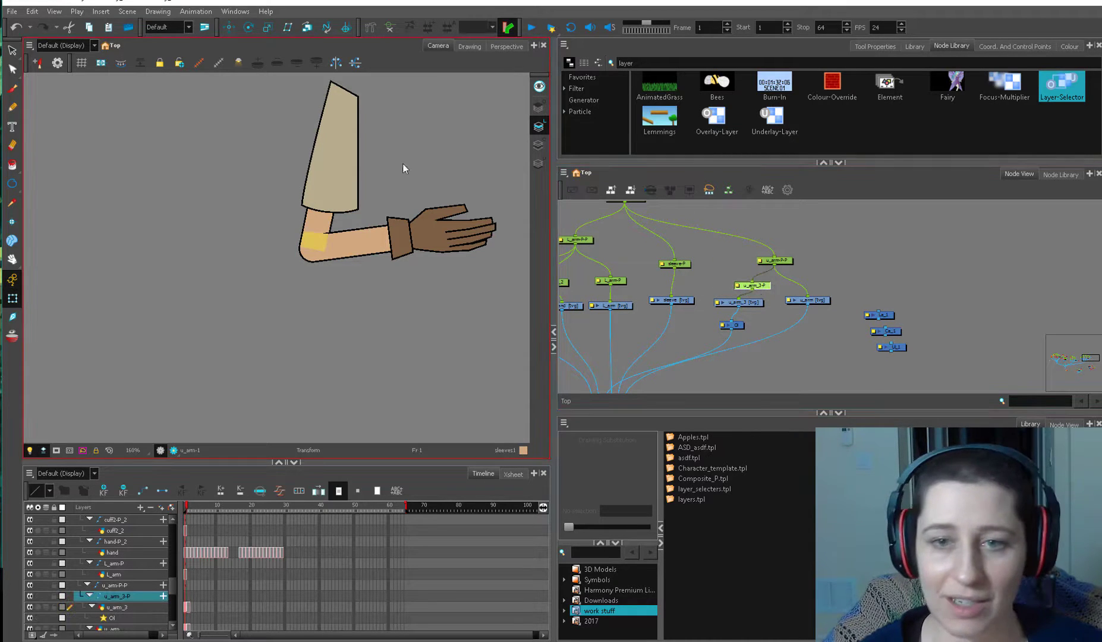
{"action": "key", "text": "alt+3"}
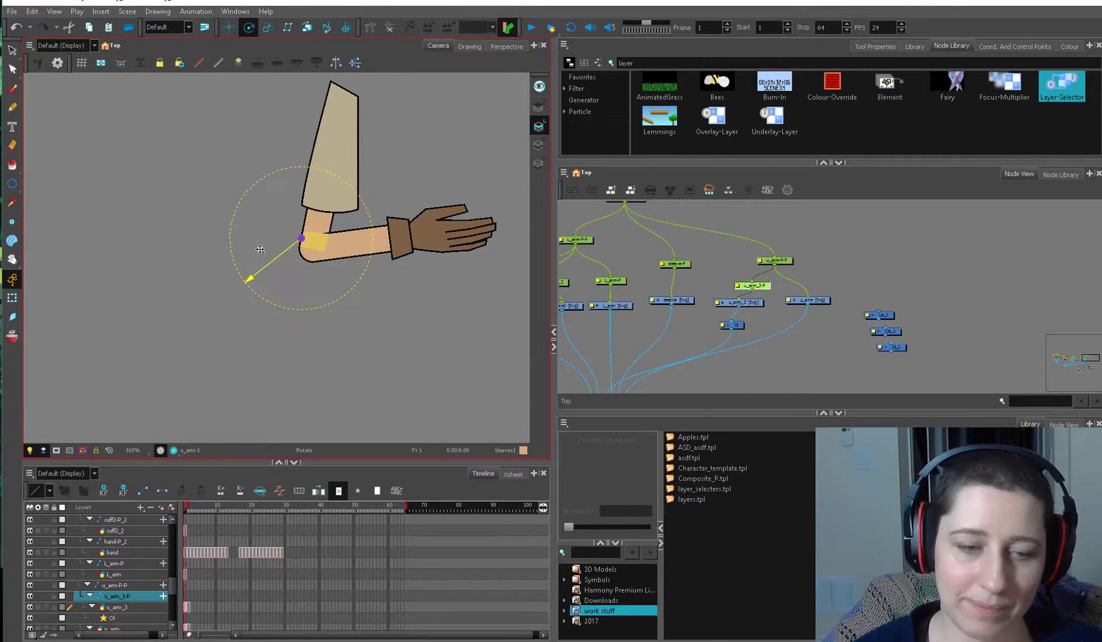
Skew the u_arm_3 elbow patch so that its inner side slants upward.
{"action": "key", "text": "shift+t"}
{"action": "left_click", "coordinate": [315, 240]}
{"action": "left_click_drag", "start_coordinate": [349, 194], "coordinate": [333, 193]}
{"action": "left_click_drag", "start_coordinate": [335, 235], "coordinate": [336, 222]}
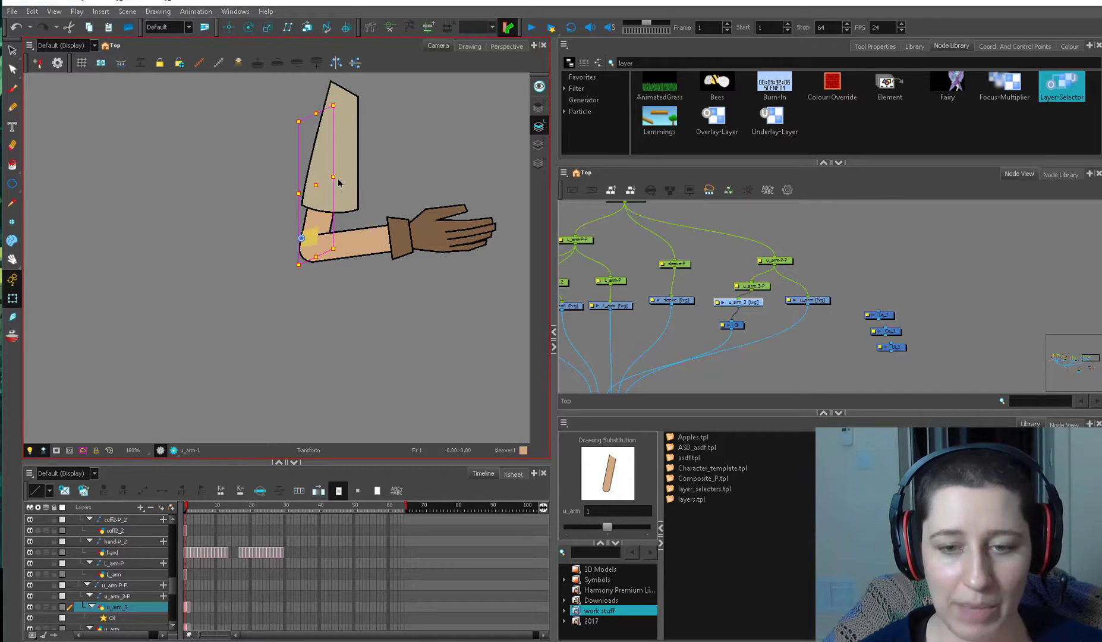
{"action": "key", "text": "Escape"}
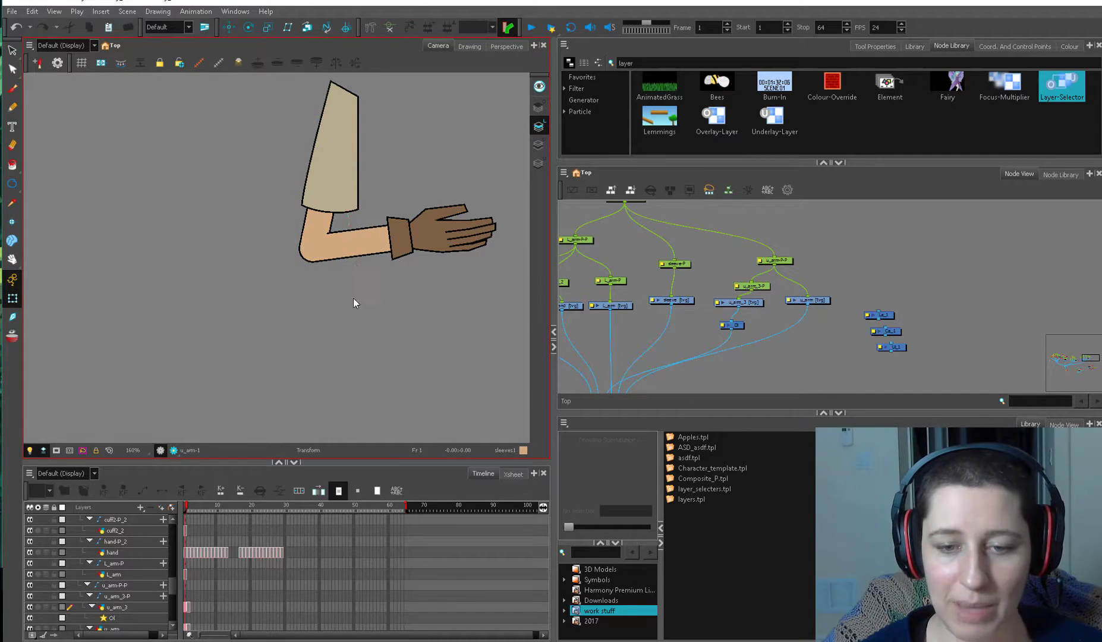
Try rotating the elbow patch clockwise about its pivot and undo the rotation.
{"action": "scroll", "coordinate": [348, 292], "scroll_direction": "up", "scroll_amount": 2}
{"action": "left_click", "coordinate": [397, 233]}
{"action": "scroll", "coordinate": [420, 323], "scroll_direction": "down", "scroll_amount": 2}
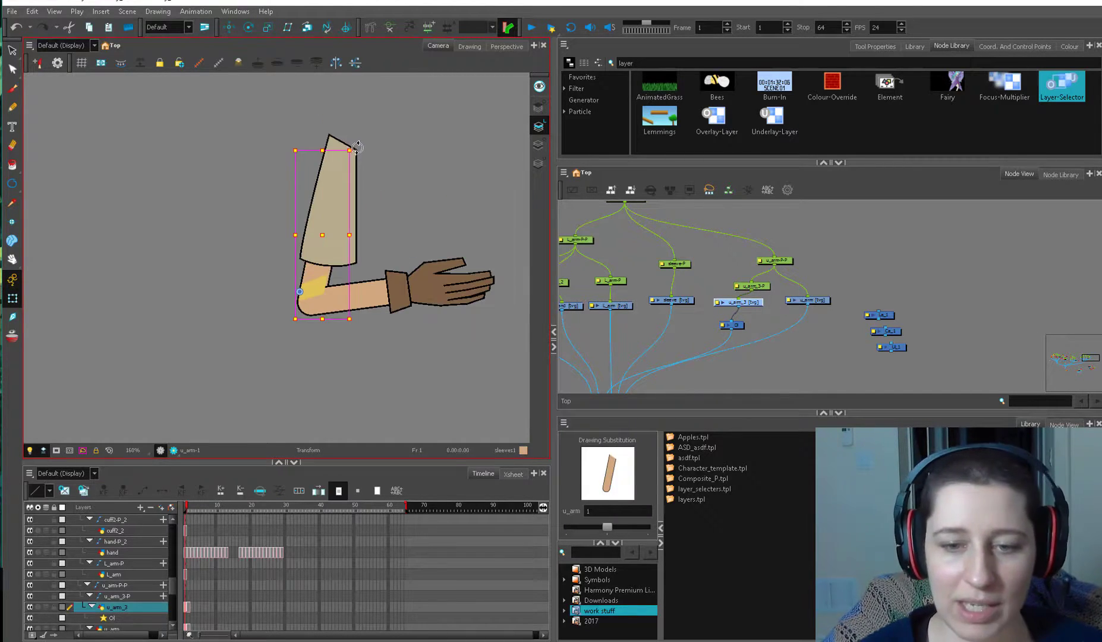
{"action": "mouse_move", "coordinate": [357, 147]}
{"action": "left_mouse_down"}
{"action": "mouse_move", "coordinate": [416, 220]}
{"action": "mouse_move", "coordinate": [307, 408]}
{"action": "mouse_move", "coordinate": [230, 155]}
{"action": "mouse_move", "coordinate": [383, 190]}
{"action": "left_mouse_up"}
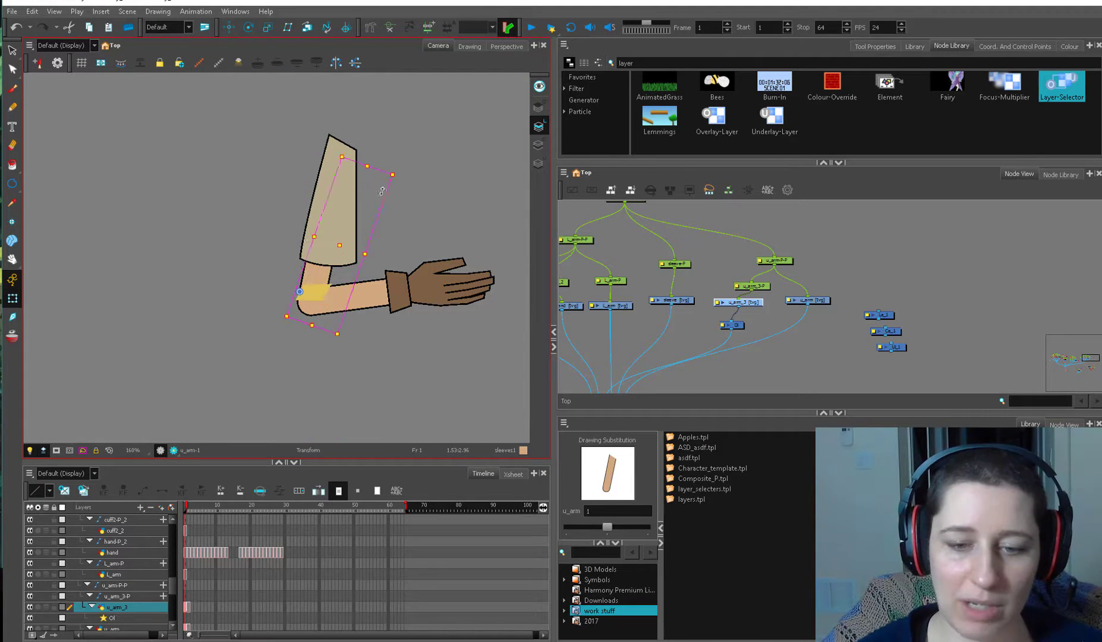
{"action": "key", "text": "ctrl+z"}
Examine the art layers of the u_arm_3 drawing and how its elbow patch covers the joint on the posed arm.
{"action": "left_click_drag", "start_coordinate": [751, 304], "coordinate": [755, 303]}
{"action": "key", "text": "alt+s"}
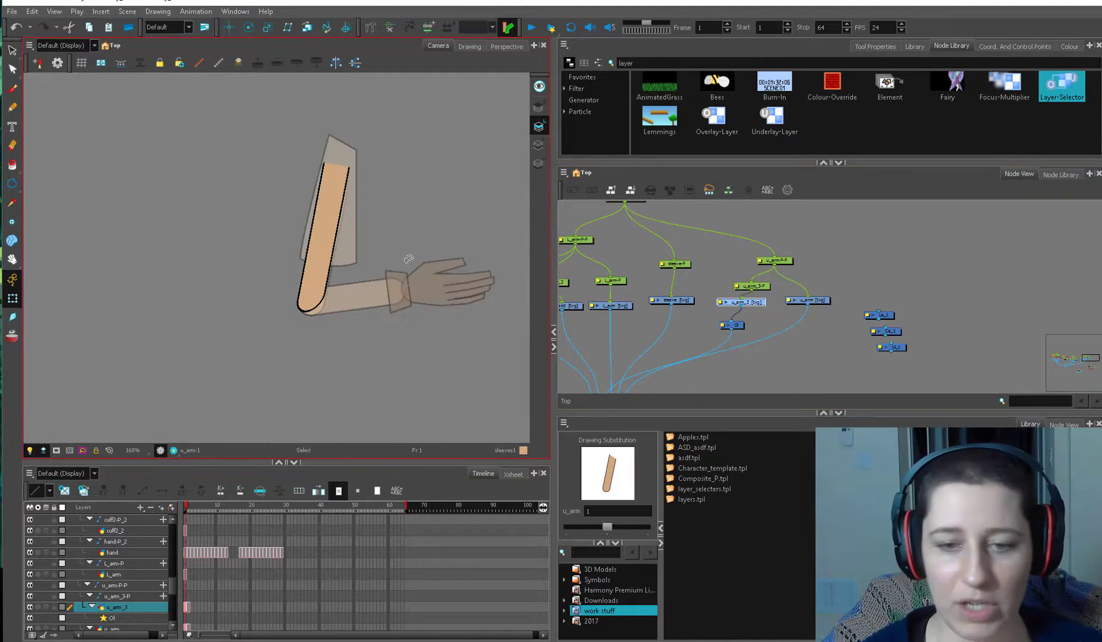
{"action": "left_click_drag", "start_coordinate": [297, 171], "coordinate": [375, 266]}
{"action": "left_click", "coordinate": [539, 149]}
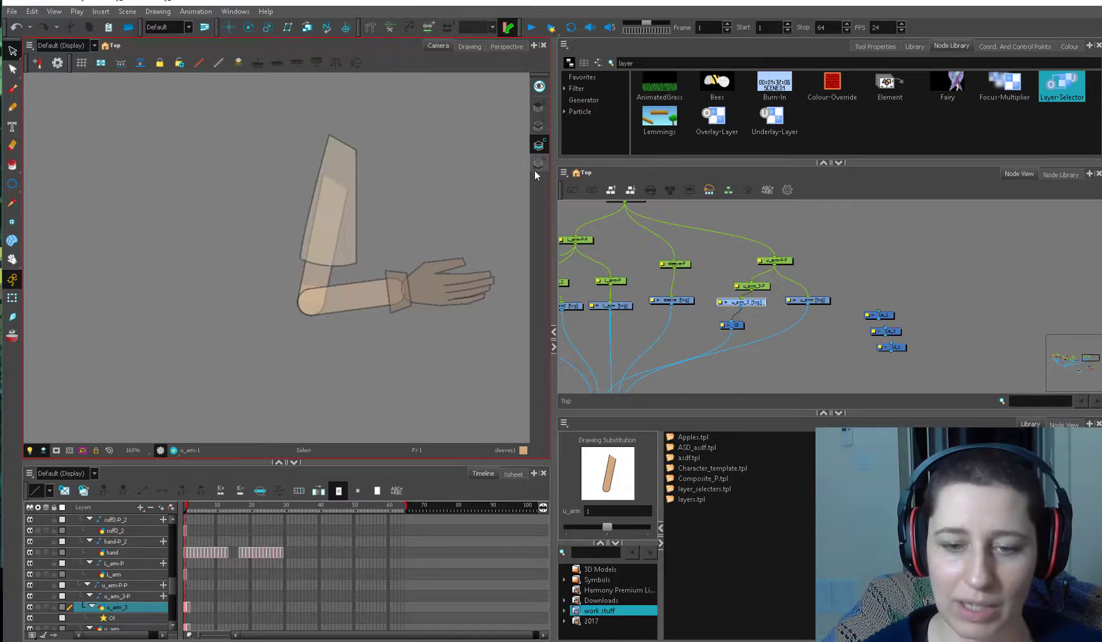
{"action": "left_click", "coordinate": [539, 126]}
{"action": "key", "text": "2"}
{"action": "key", "text": "2"}
{"action": "left_click", "coordinate": [334, 332]}
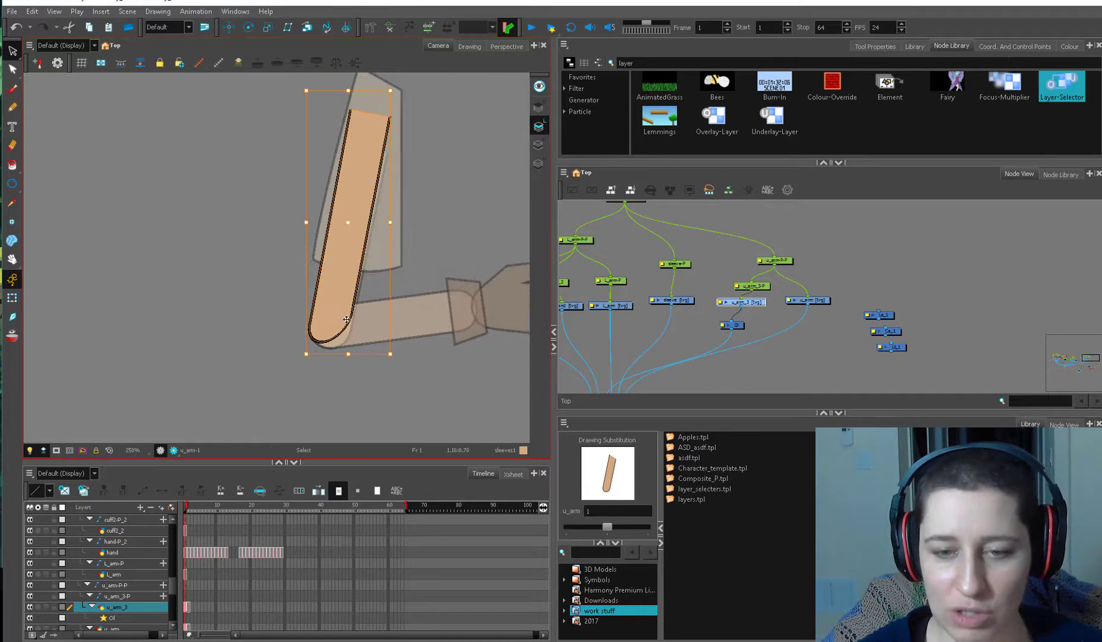
{"action": "left_click", "coordinate": [12, 298]}
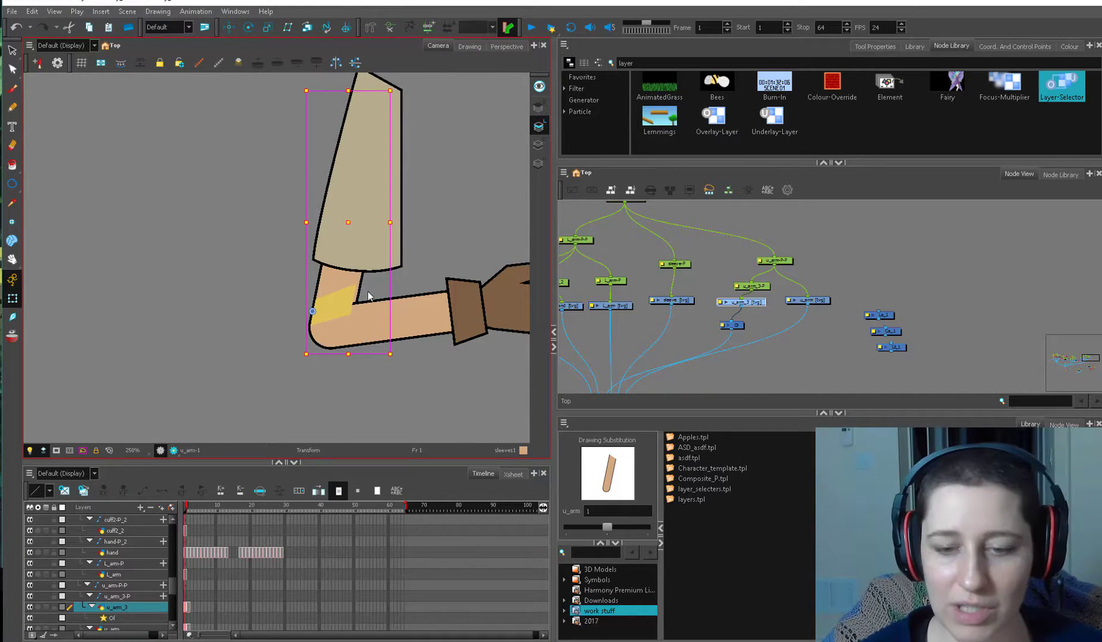
{"action": "left_click_drag", "start_coordinate": [738, 327], "coordinate": [746, 307]}
{"action": "mouse_move", "coordinate": [746, 309]}
{"action": "left_mouse_down"}
{"action": "mouse_move", "coordinate": [780, 319]}
{"action": "mouse_move", "coordinate": [730, 318]}
{"action": "left_mouse_up"}
{"action": "scroll", "coordinate": [730, 317], "scroll_direction": "up", "scroll_amount": 1}
{"action": "left_click", "coordinate": [335, 311]}
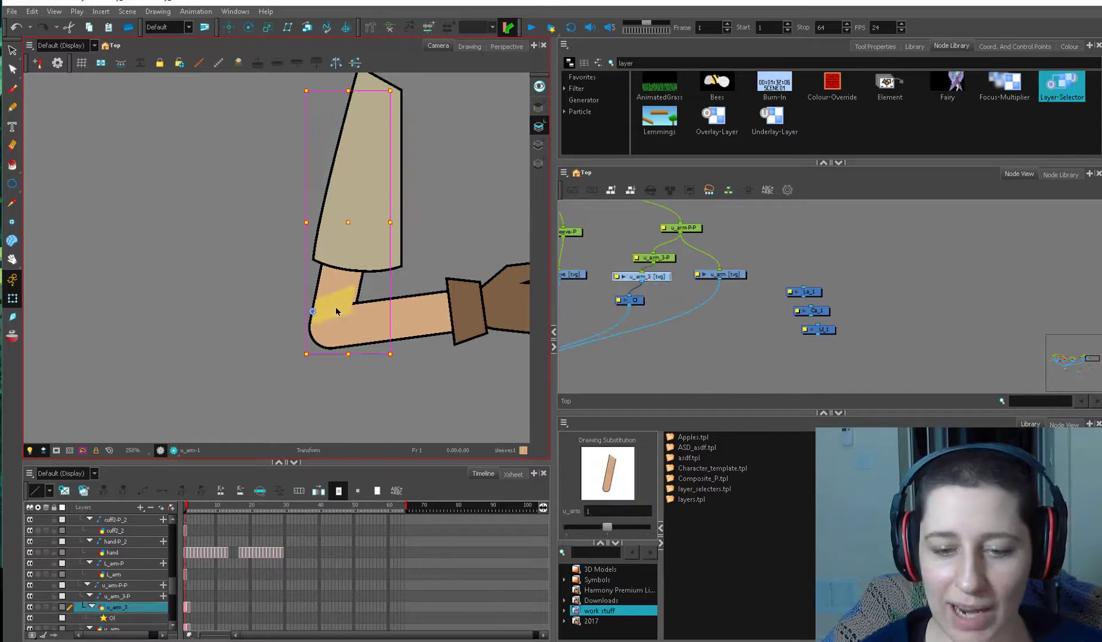
Try moving the upper arm down through its parent peg and undo the move.
{"action": "left_click_drag", "start_coordinate": [738, 279], "coordinate": [734, 286]}
{"action": "key", "text": "b"}
{"action": "left_click_drag", "start_coordinate": [335, 226], "coordinate": [341, 304]}
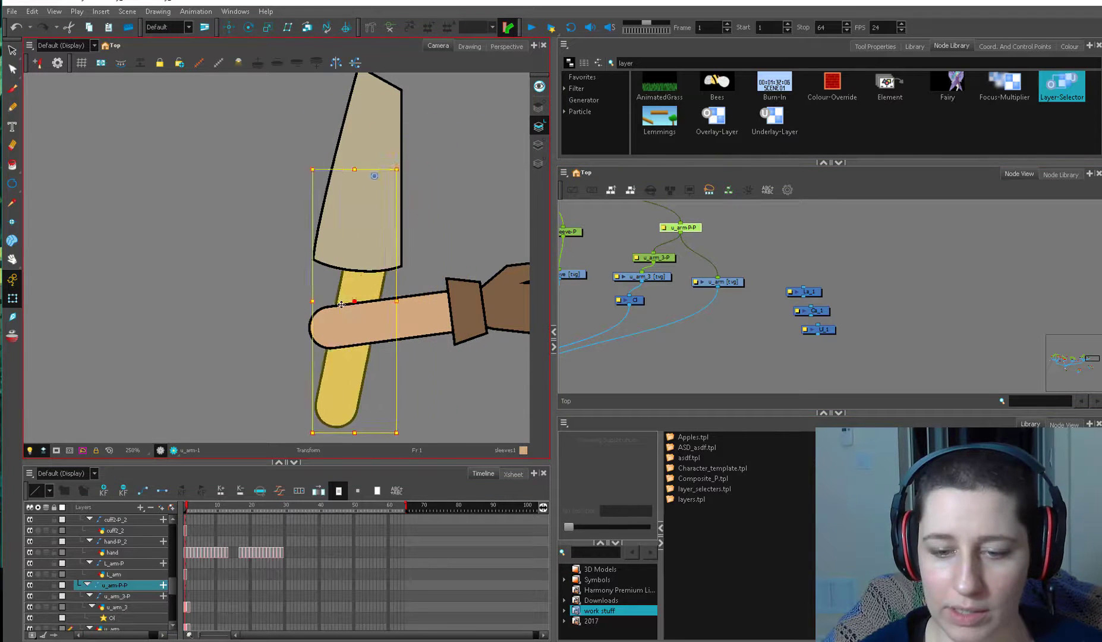
{"action": "key", "text": "ctrl+z"}
Paste a copy of the OL layer selector and insert it between the u_arm drawing and the composite.
{"action": "left_click_drag", "start_coordinate": [716, 281], "coordinate": [721, 287]}
{"action": "left_click_drag", "start_coordinate": [672, 331], "coordinate": [715, 288]}
{"action": "key", "text": "ctrl+c"}
{"action": "key", "text": "ctrl+v"}
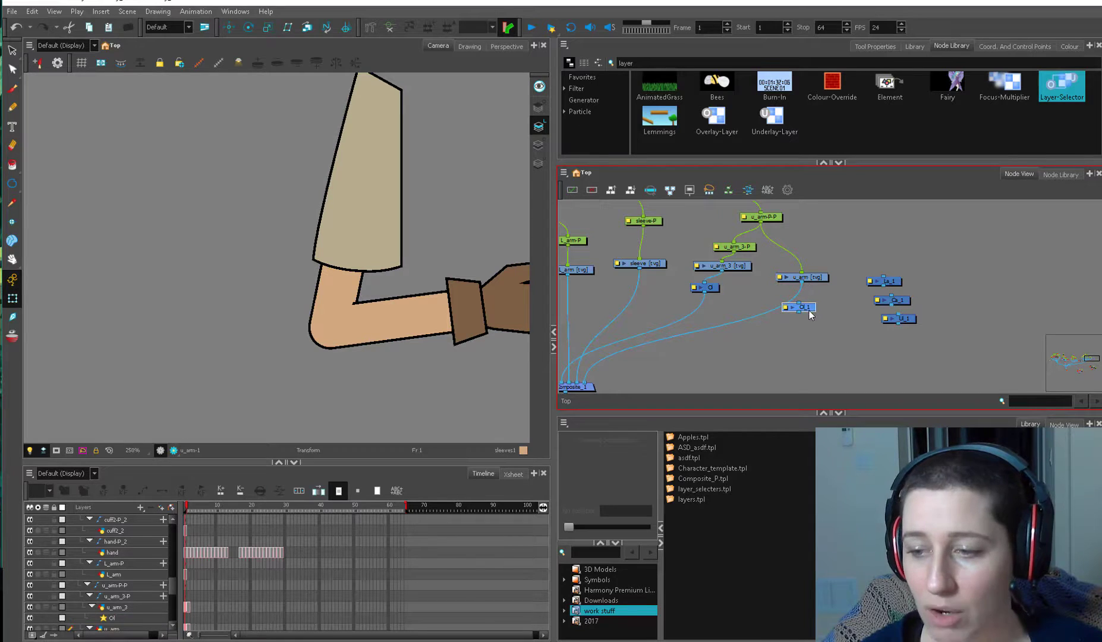
{"action": "left_click_drag", "start_coordinate": [808, 309], "coordinate": [797, 302]}
Rename the copied selector NoOl_1 and make it read line art, colour art and underlay but not overlay.
{"action": "left_click", "coordinate": [777, 301]}
{"action": "left_click", "coordinate": [628, 98]}
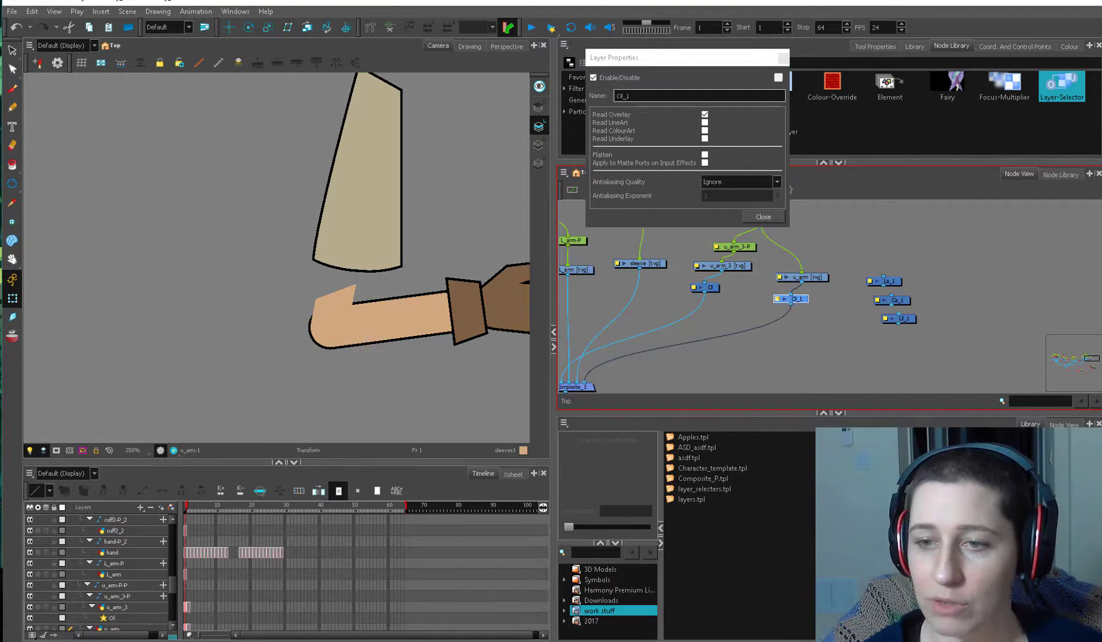
{"action": "double_click", "coordinate": [619, 96]}
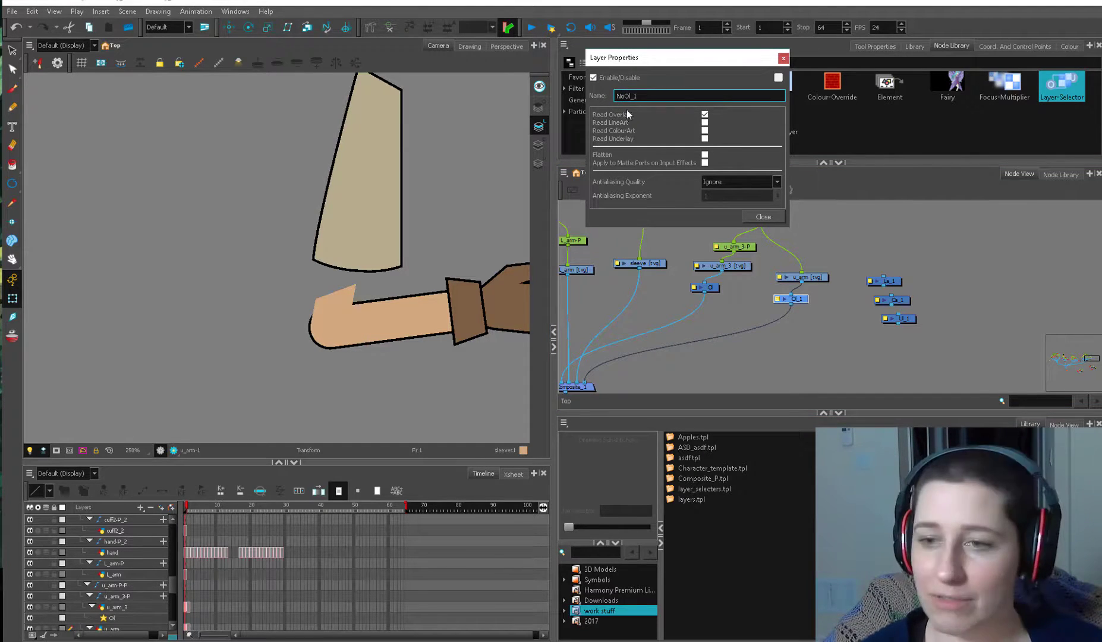
{"action": "left_click", "coordinate": [704, 123]}
{"action": "left_click", "coordinate": [704, 130]}
{"action": "left_click", "coordinate": [704, 139]}
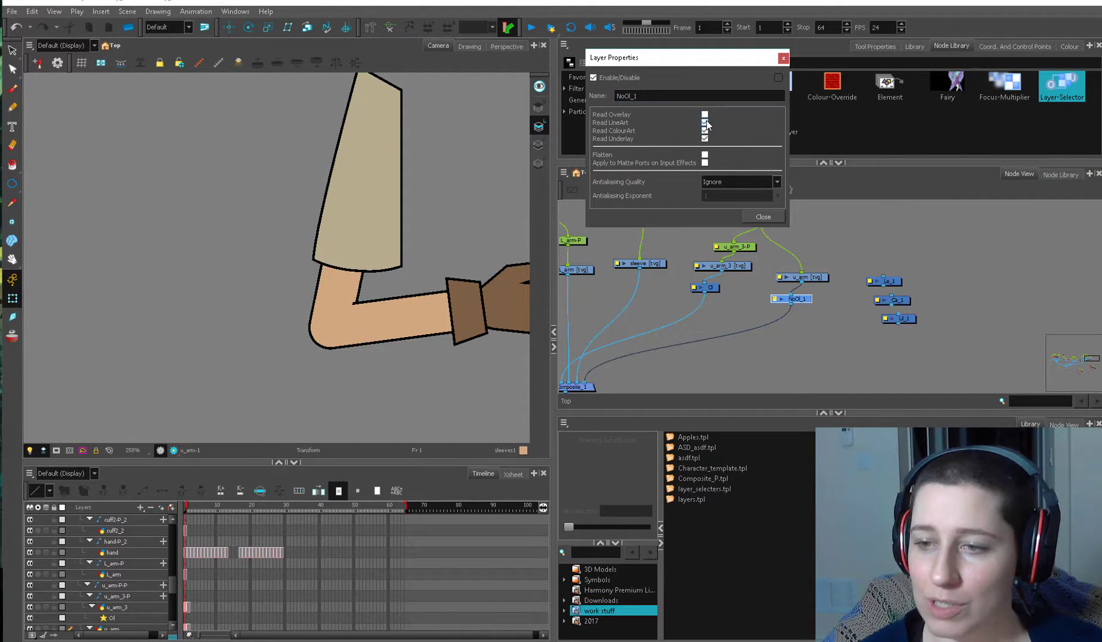
{"action": "left_click", "coordinate": [767, 218]}
{"action": "left_click_drag", "start_coordinate": [815, 279], "coordinate": [808, 271]}
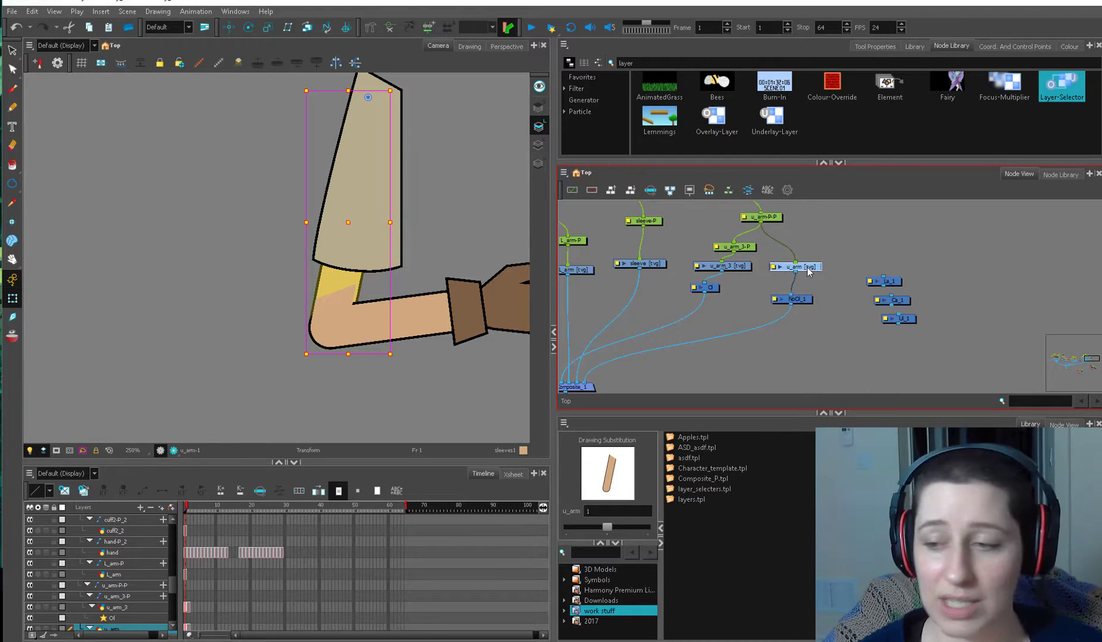
Review which artwork the u_arm_3 patch, its peg and the u_arm drawing each control.
{"action": "left_click", "coordinate": [722, 266]}
{"action": "left_click", "coordinate": [735, 246]}
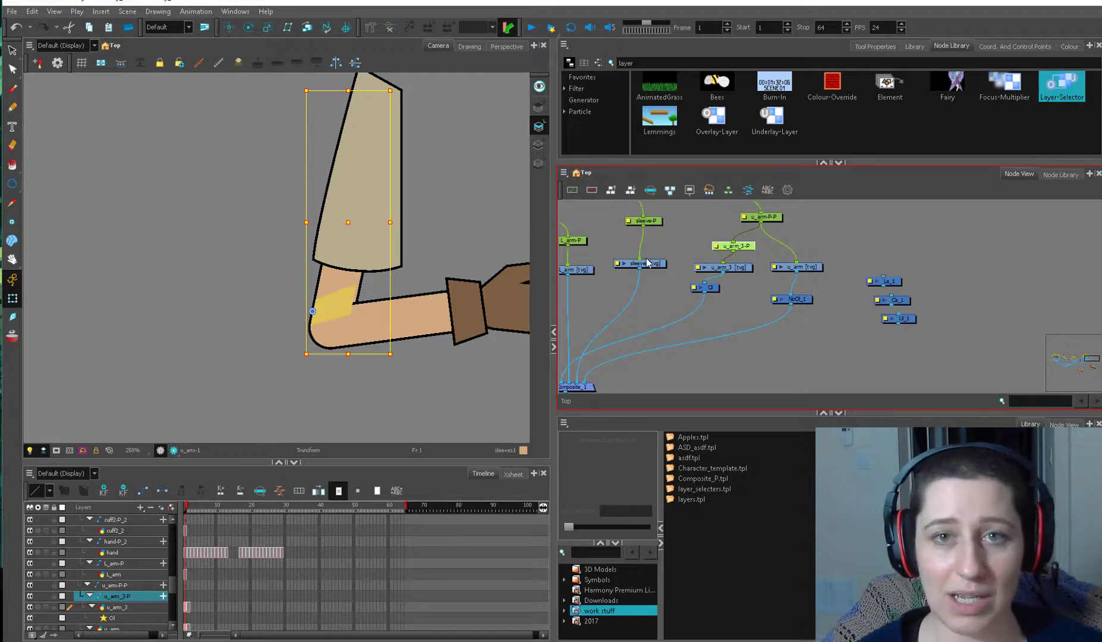
{"action": "left_click", "coordinate": [799, 267]}
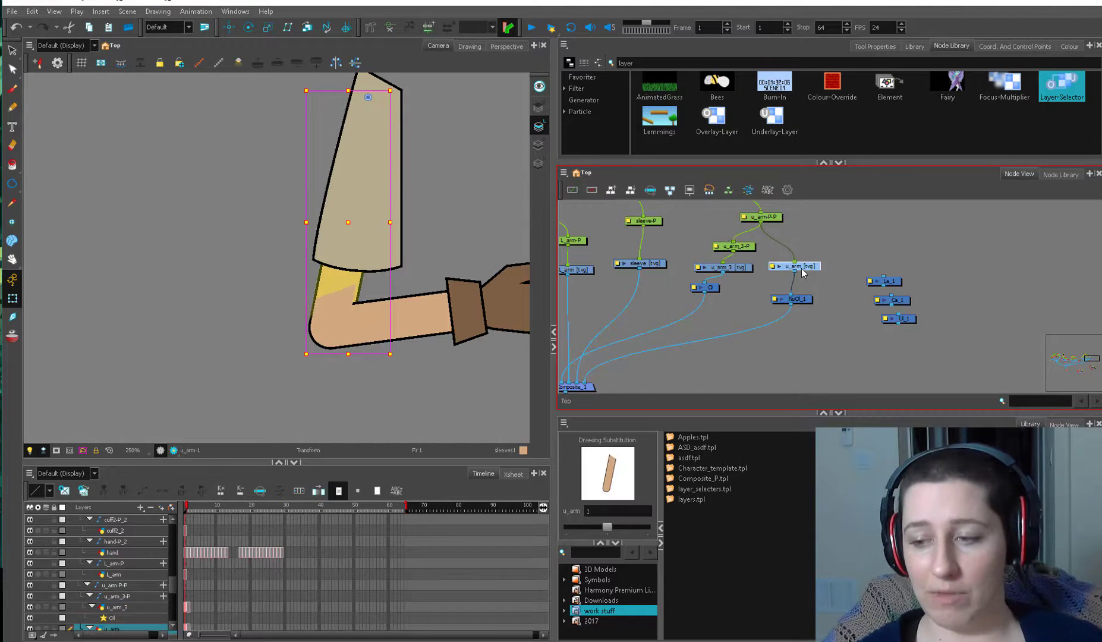
{"action": "mouse_move", "coordinate": [607, 527]}
{"action": "left_mouse_down"}
{"action": "mouse_move", "coordinate": [658, 528]}
{"action": "mouse_move", "coordinate": [606, 528]}
{"action": "left_mouse_up"}
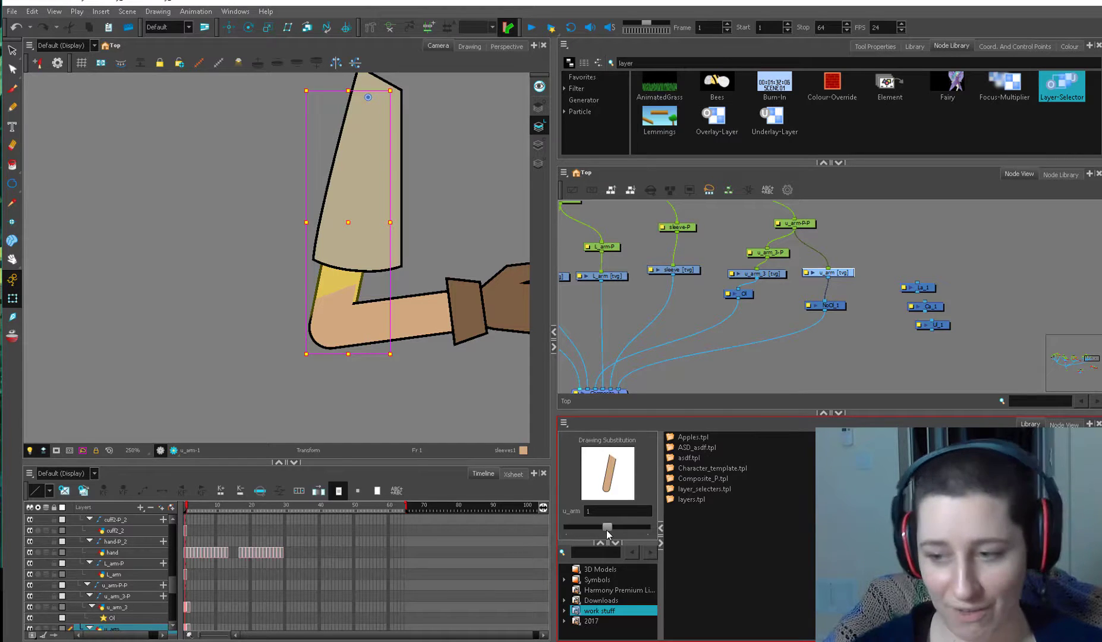
{"action": "left_click", "coordinate": [761, 290]}
{"action": "scroll", "coordinate": [761, 292], "scroll_direction": "down", "scroll_amount": 2}
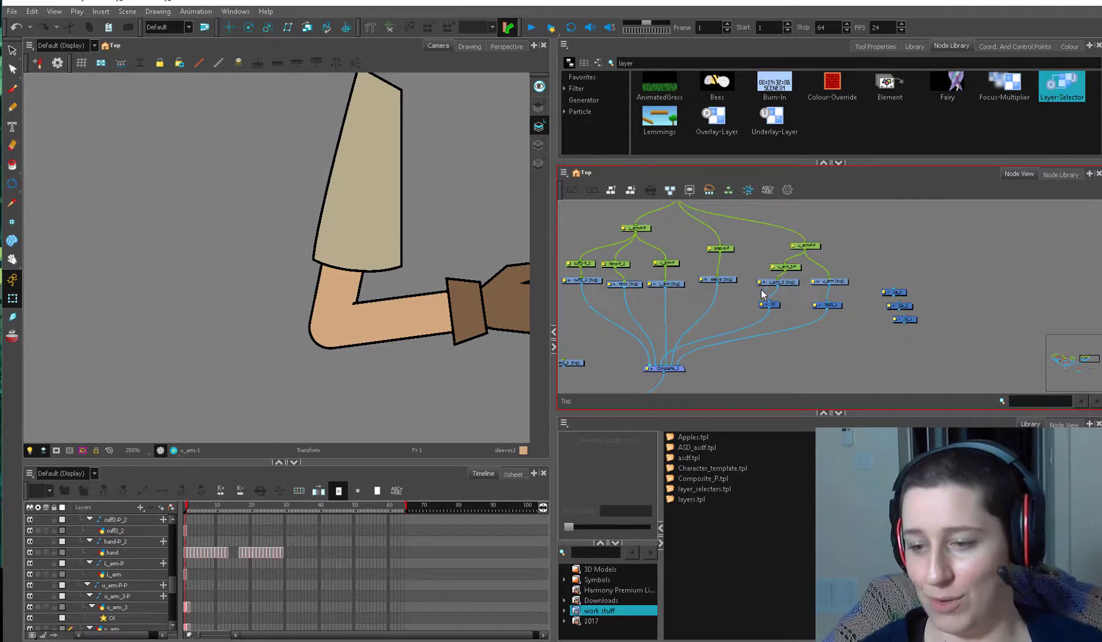
Paste copies of both layer selectors beneath the L_arm drawing and connect them between it and the composite.
{"action": "left_click", "coordinate": [682, 290]}
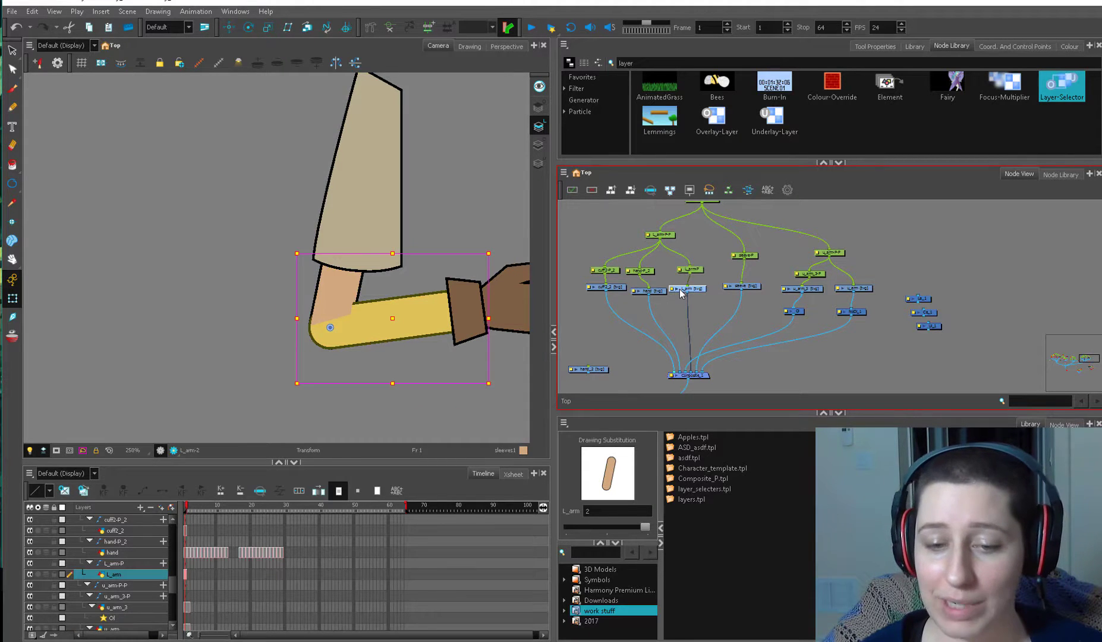
{"action": "left_click", "coordinate": [704, 314]}
{"action": "left_click", "coordinate": [802, 290]}
{"action": "left_click_drag", "start_coordinate": [695, 289], "coordinate": [705, 290]}
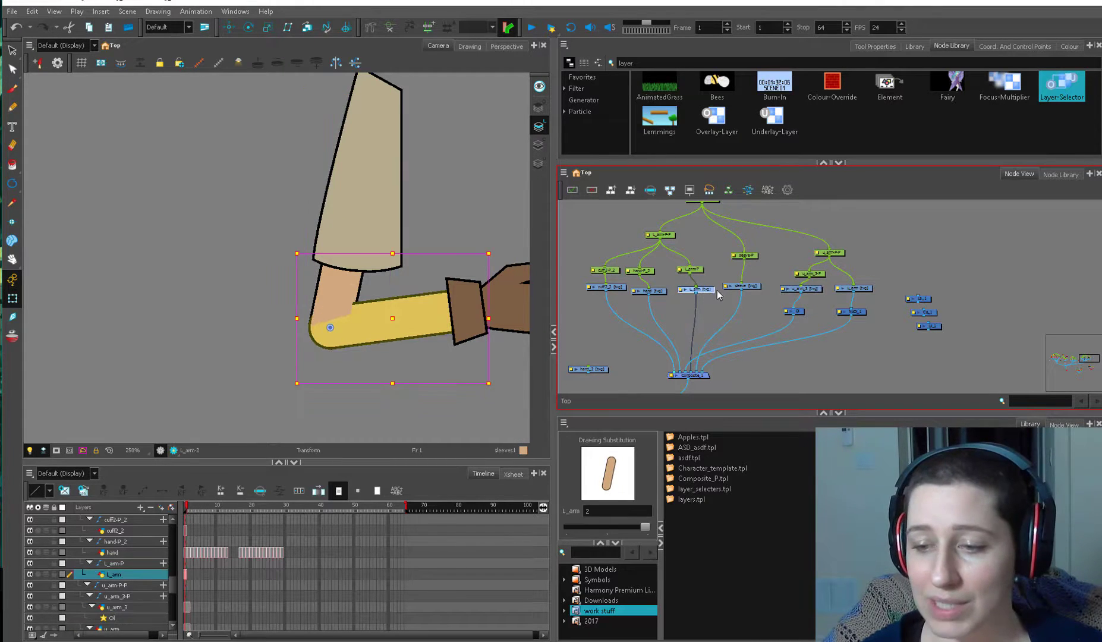
{"action": "left_click_drag", "start_coordinate": [874, 302], "coordinate": [772, 317]}
{"action": "key", "text": "ctrl+v"}
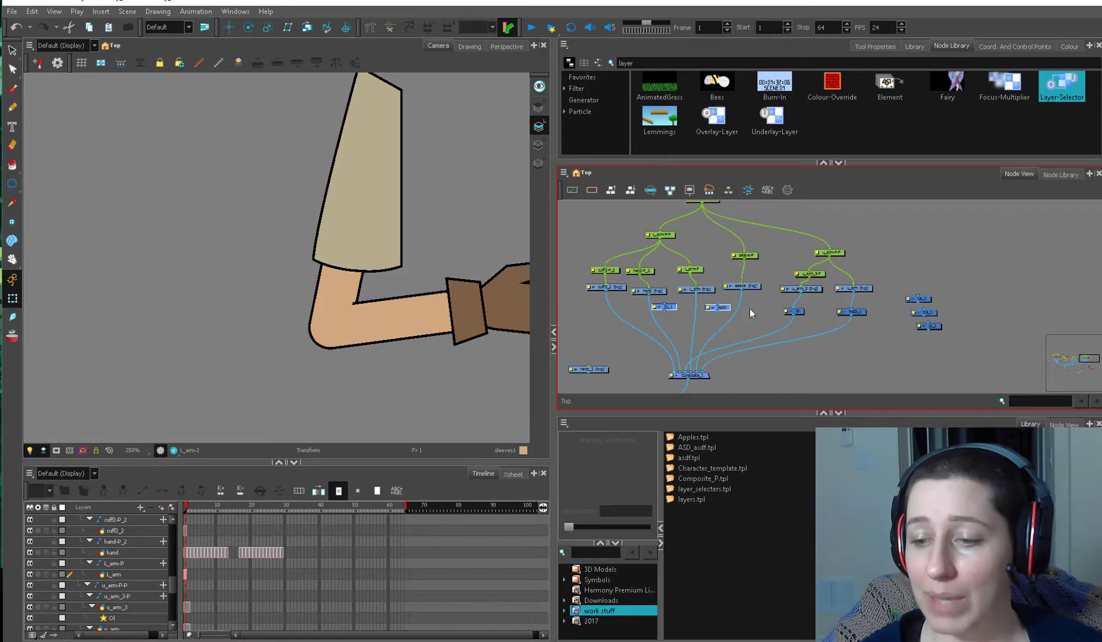
{"action": "left_click", "coordinate": [702, 335]}
{"action": "mouse_move", "coordinate": [668, 308]}
{"action": "left_mouse_down"}
{"action": "mouse_move", "coordinate": [689, 320]}
{"action": "mouse_move", "coordinate": [717, 305]}
{"action": "mouse_move", "coordinate": [688, 319]}
{"action": "mouse_move", "coordinate": [693, 373]}
{"action": "left_mouse_up"}
Paint a skin-coloured patch on the L_arm drawing's overlay art near the elbow and adjust its contour.
{"action": "left_click", "coordinate": [698, 289]}
{"action": "key", "text": "alt+b"}
{"action": "key", "text": "d"}
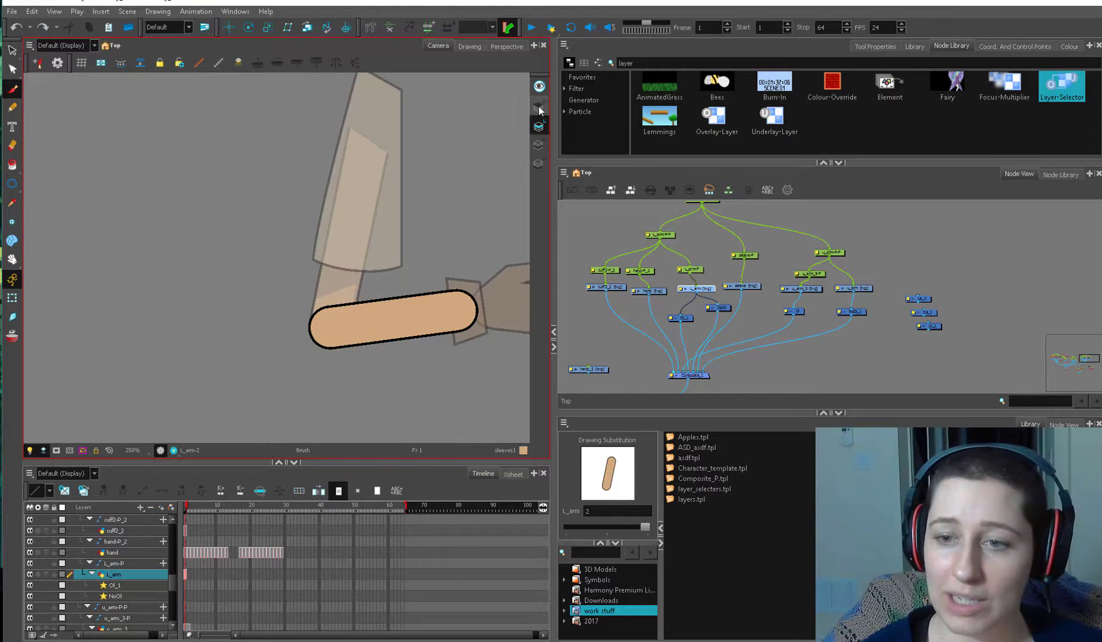
{"action": "key", "text": "ctrl+z"}
{"action": "left_click", "coordinate": [539, 86]}
{"action": "key", "text": "alt+q"}
{"action": "key", "text": "2"}
{"action": "key", "text": "2"}
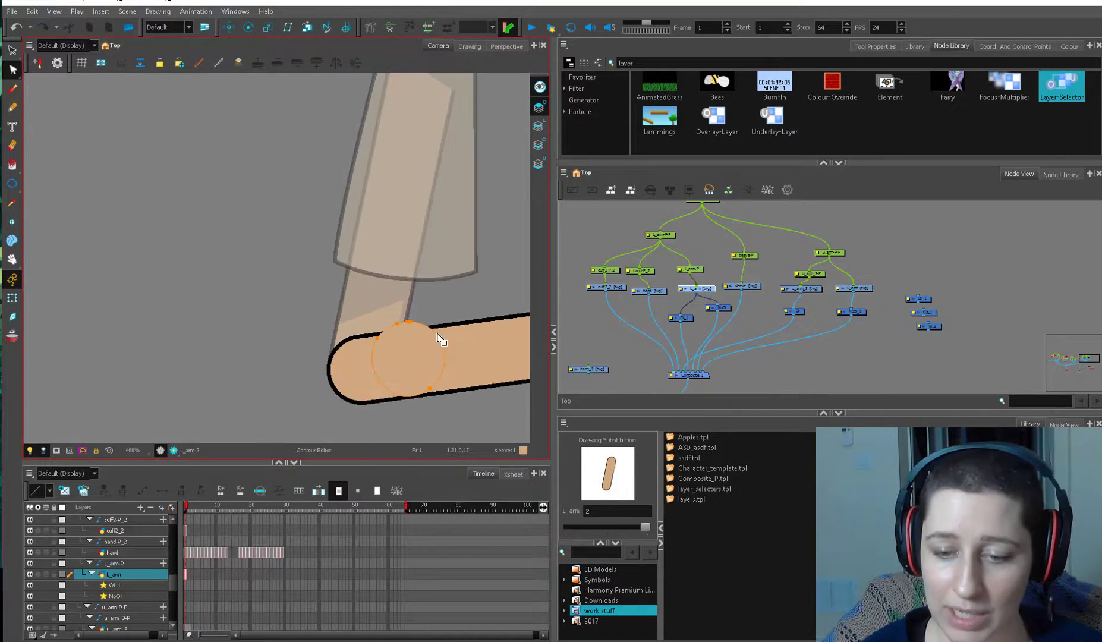
{"action": "left_click", "coordinate": [12, 298]}
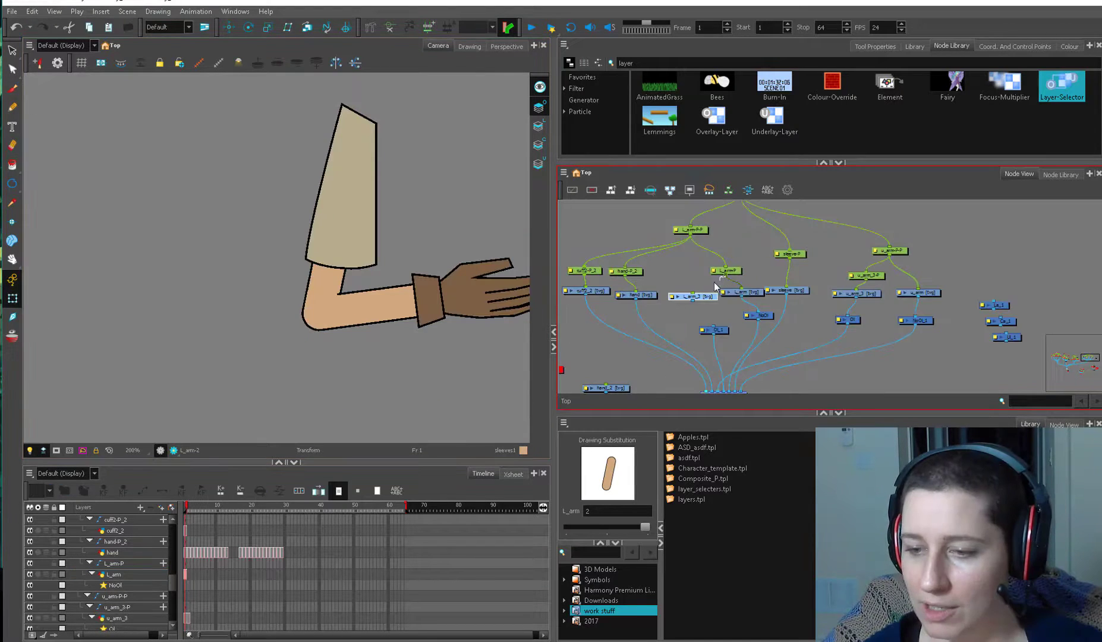
Connect a copy of the L_arm drawing between the lower-arm peg and its overlay selector, and give the copy its own parent peg.
{"action": "left_click_drag", "start_coordinate": [714, 283], "coordinate": [693, 293]}
{"action": "left_click_drag", "start_coordinate": [693, 300], "coordinate": [703, 316]}
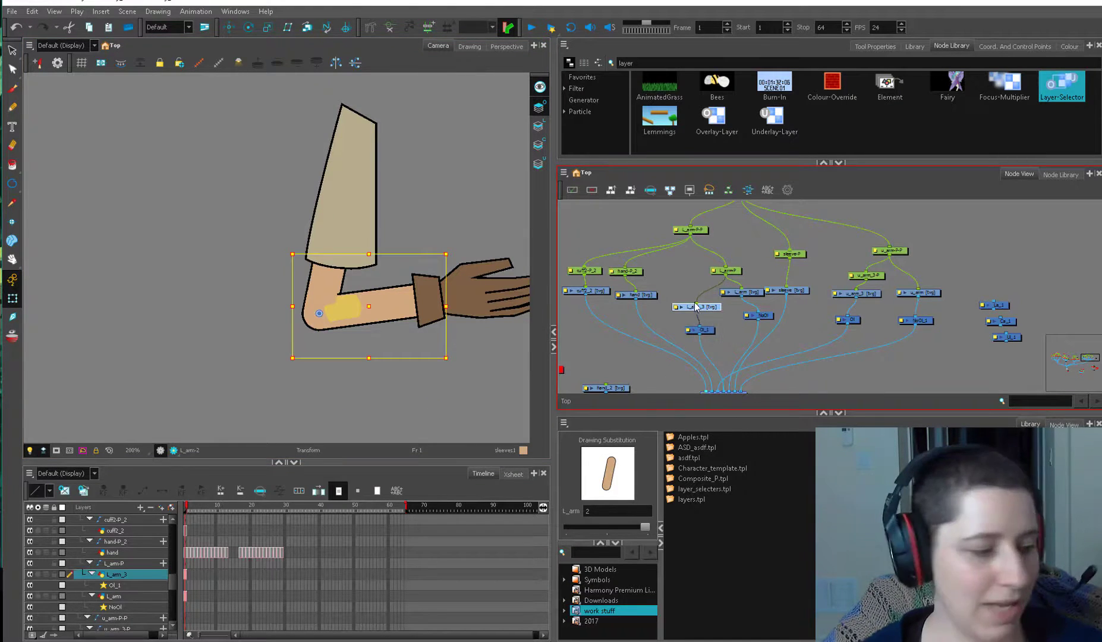
{"action": "key", "text": "ctrl+p"}
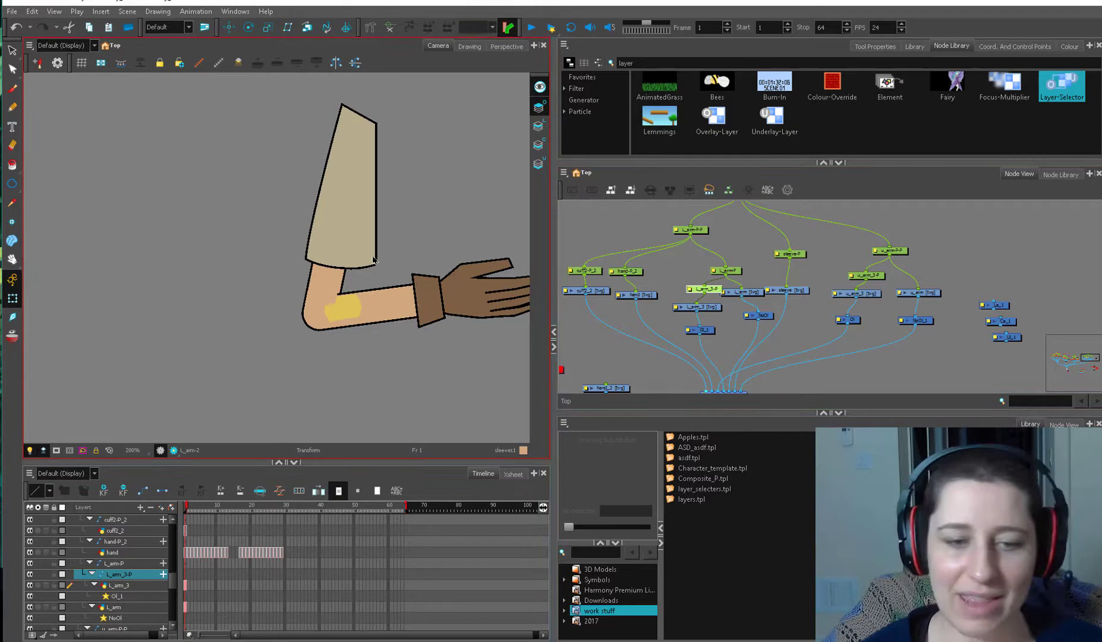
Set the pivot of the lower-arm patch's peg at the inner crease of the elbow and leave that peg selected.
{"action": "key", "text": "2"}
{"action": "key", "text": "2"}
{"action": "left_click", "coordinate": [248, 27]}
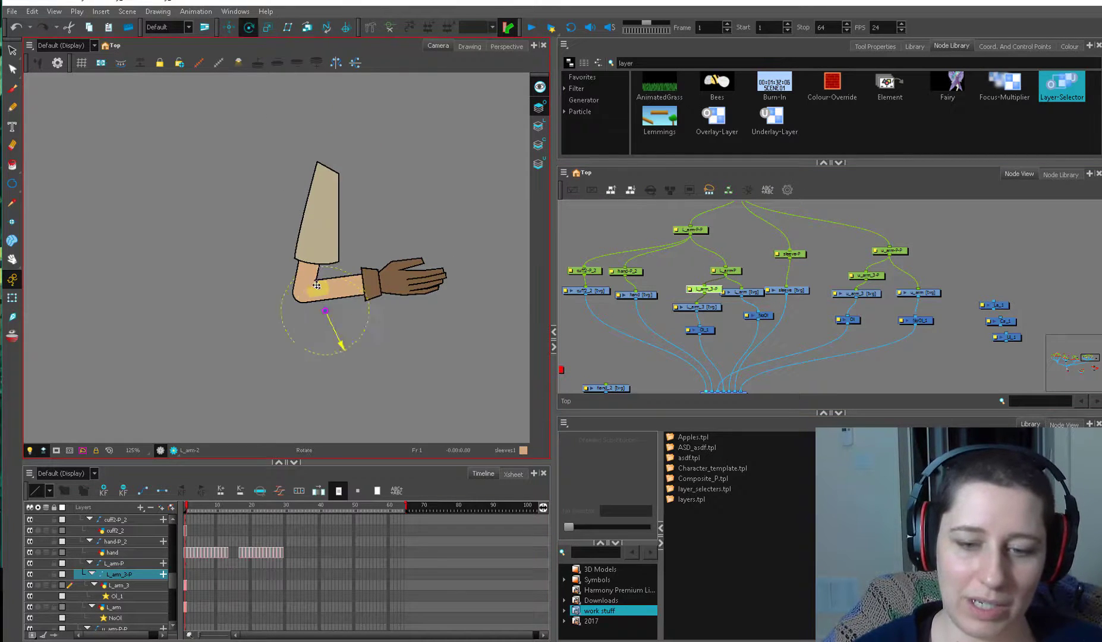
{"action": "left_click", "coordinate": [12, 298]}
{"action": "left_click", "coordinate": [705, 290]}
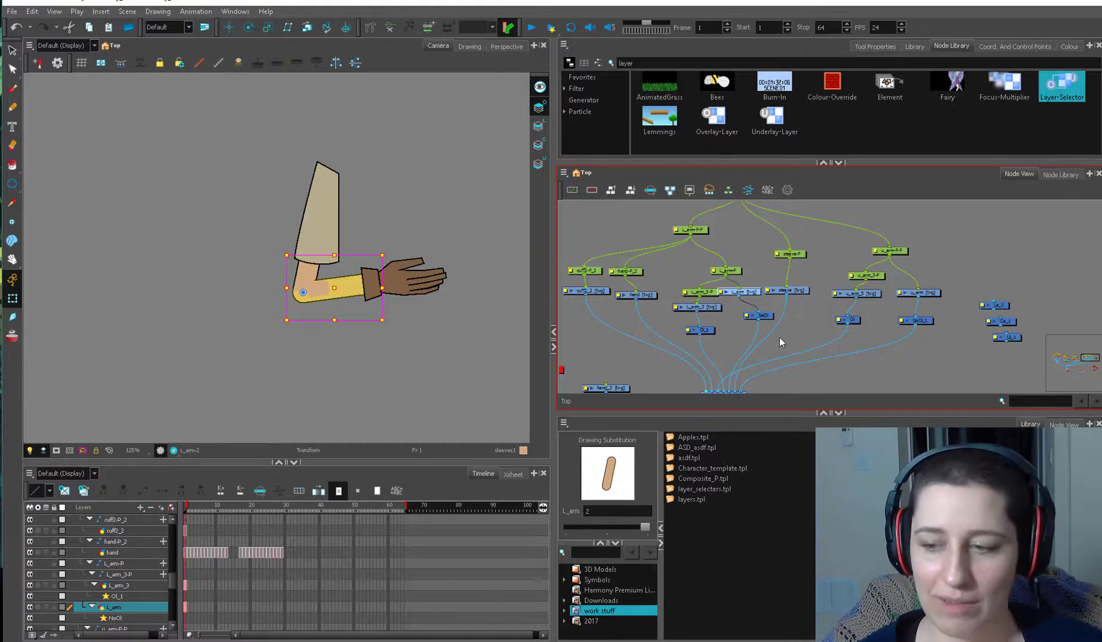
{"action": "left_click", "coordinate": [711, 309]}
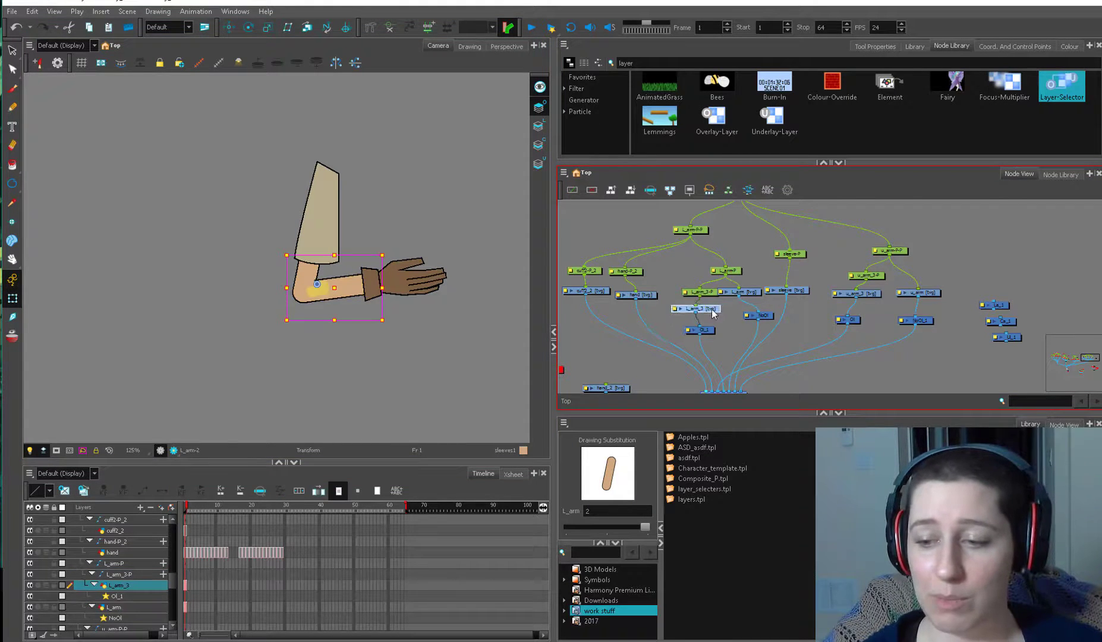
{"action": "left_click_drag", "start_coordinate": [701, 292], "coordinate": [699, 293]}
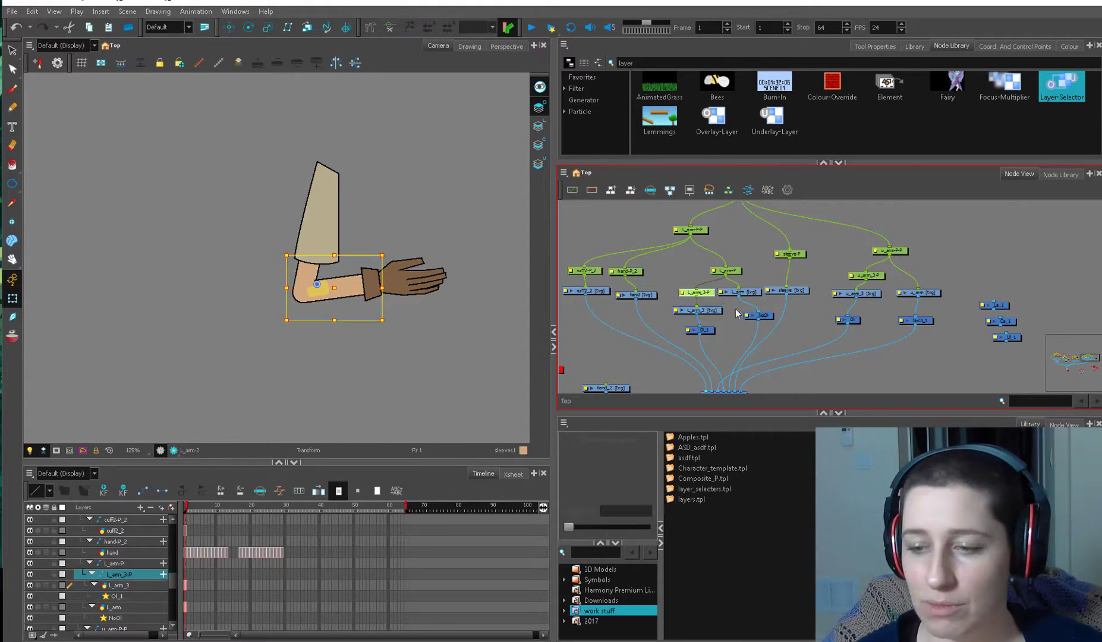
Clear the node library search and list the favourite nodes.
{"action": "left_click", "coordinate": [739, 322]}
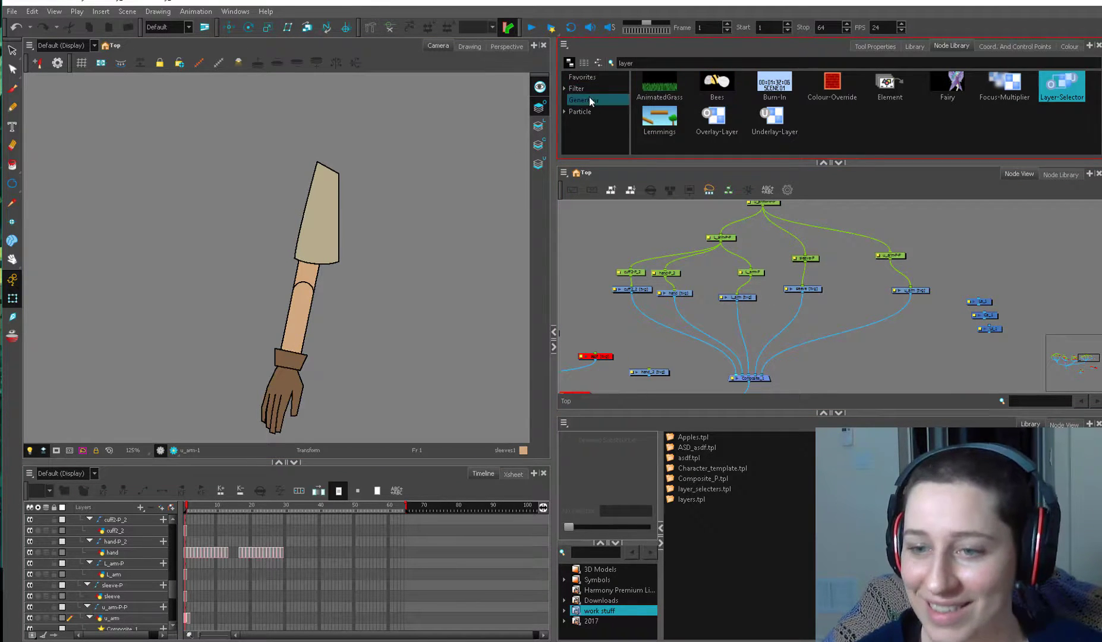
{"action": "double_click", "coordinate": [626, 63]}
{"action": "key", "text": "BackSpace"}
{"action": "left_click", "coordinate": [593, 89]}
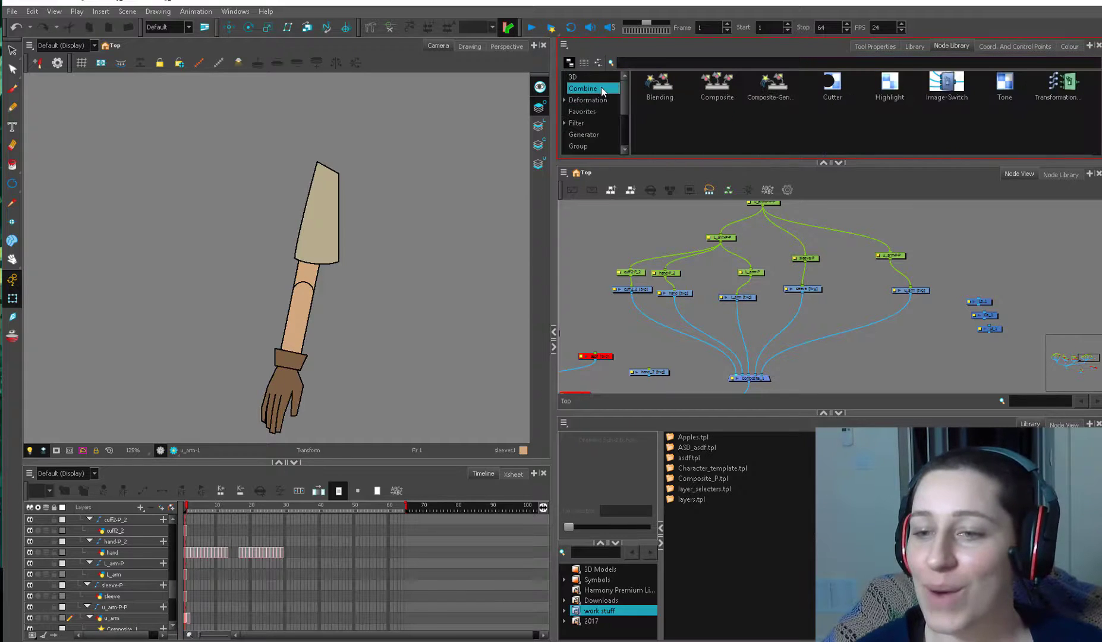
{"action": "left_click", "coordinate": [582, 112]}
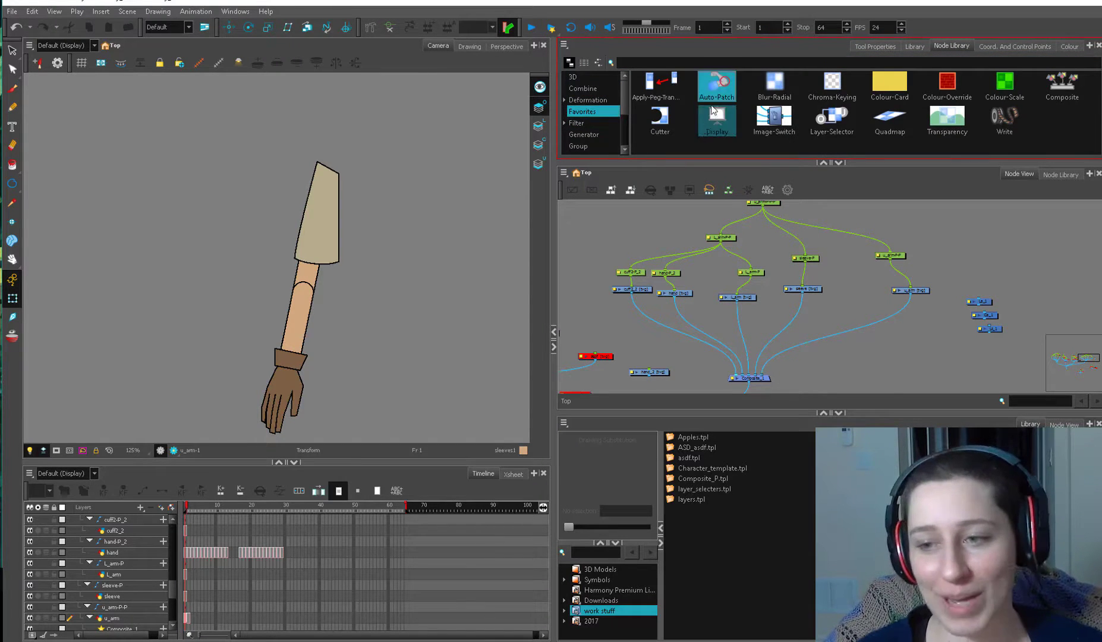
Try to add an Auto-Patch node to the arm's node network.
{"action": "left_click_drag", "start_coordinate": [713, 104], "coordinate": [721, 222]}
{"action": "left_click_drag", "start_coordinate": [758, 274], "coordinate": [739, 270]}
{"action": "left_click_drag", "start_coordinate": [716, 270], "coordinate": [758, 309]}
{"action": "left_click_drag", "start_coordinate": [684, 294], "coordinate": [687, 271]}
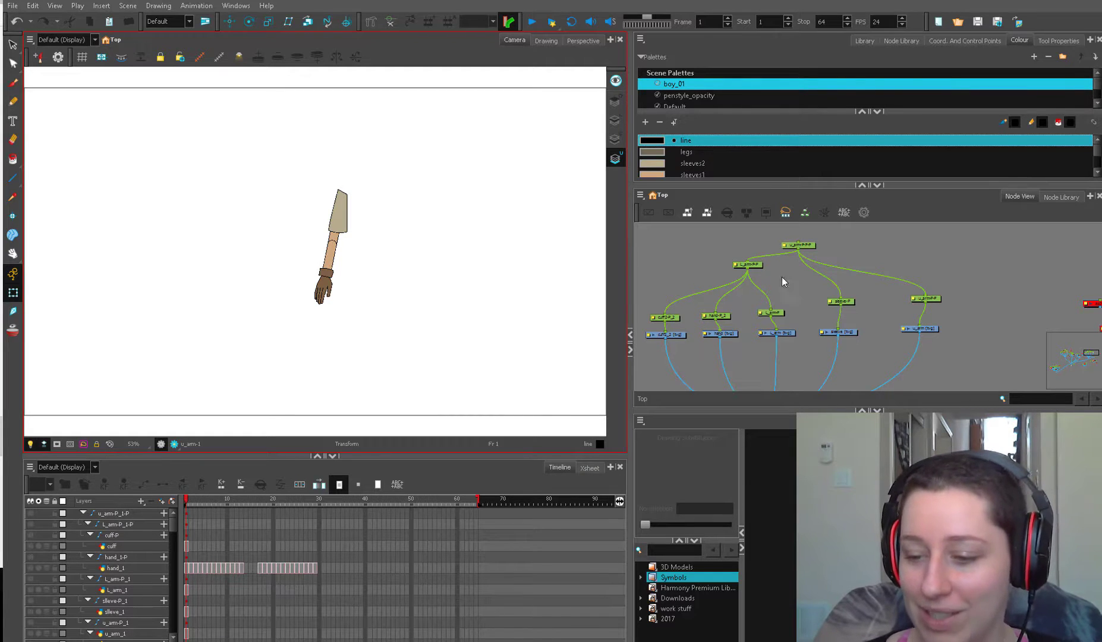
Examine the L_arm drawing's line art and colour art around the elbow.
{"action": "left_click_drag", "start_coordinate": [747, 268], "coordinate": [741, 272]}
{"action": "left_click_drag", "start_coordinate": [784, 301], "coordinate": [802, 283]}
{"action": "key", "text": "2"}
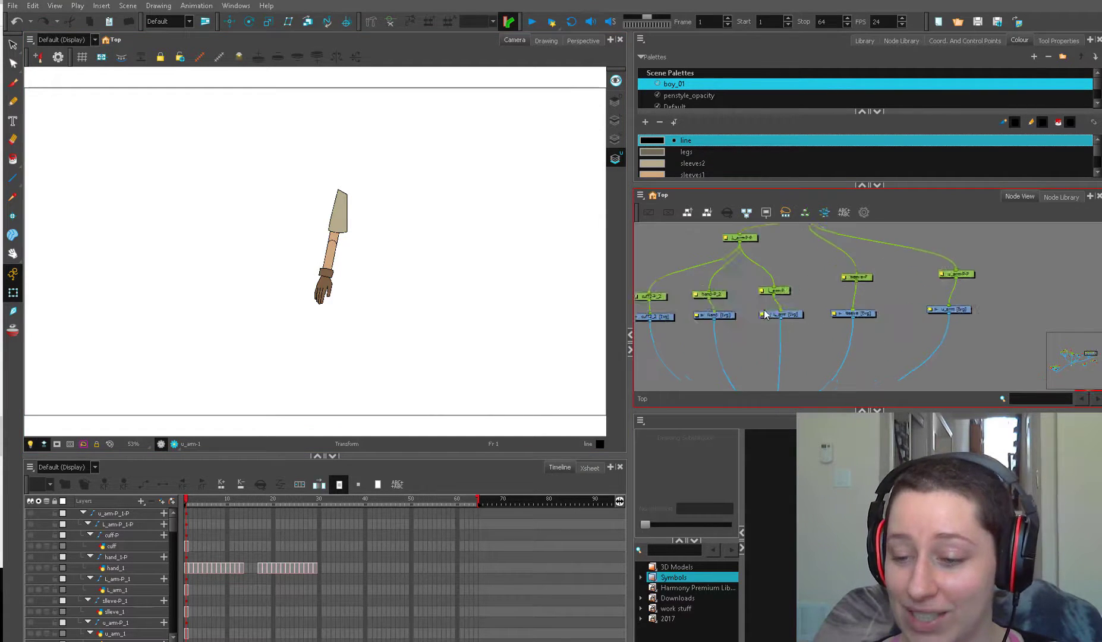
{"action": "left_click_drag", "start_coordinate": [716, 315], "coordinate": [764, 315]}
{"action": "left_click", "coordinate": [764, 316]}
{"action": "key", "text": "2"}
{"action": "left_click_drag", "start_coordinate": [716, 282], "coordinate": [778, 339]}
{"action": "left_click", "coordinate": [828, 317]}
{"action": "key", "text": "alt+s"}
{"action": "key", "text": "2"}
{"action": "key", "text": "2"}
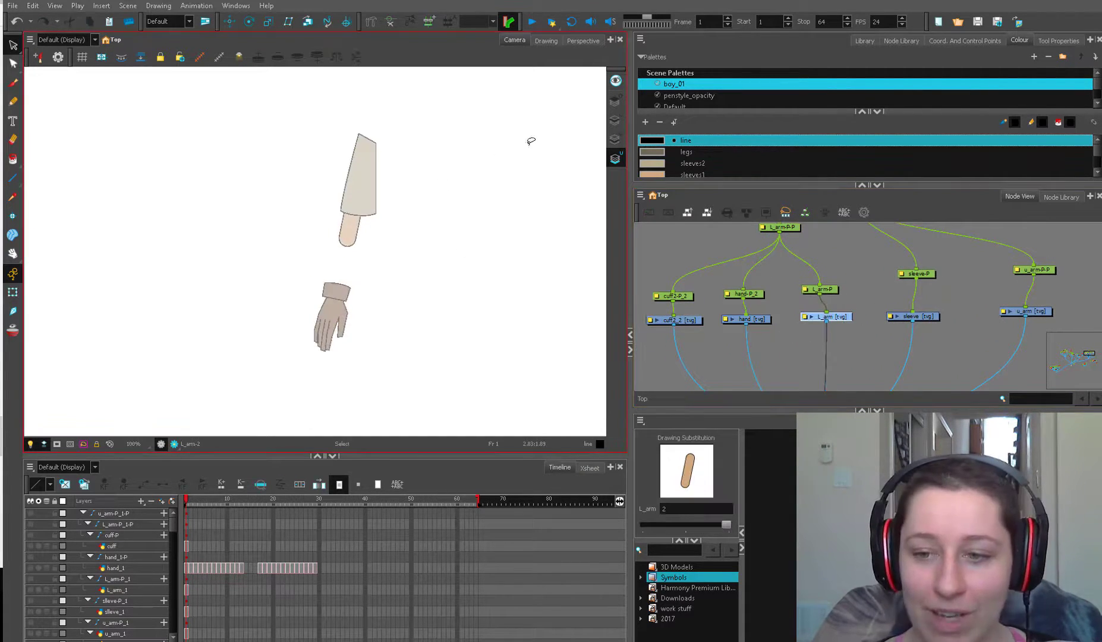
{"action": "left_click", "coordinate": [615, 120]}
{"action": "left_click", "coordinate": [615, 139]}
{"action": "key", "text": "2"}
{"action": "key", "text": "2"}
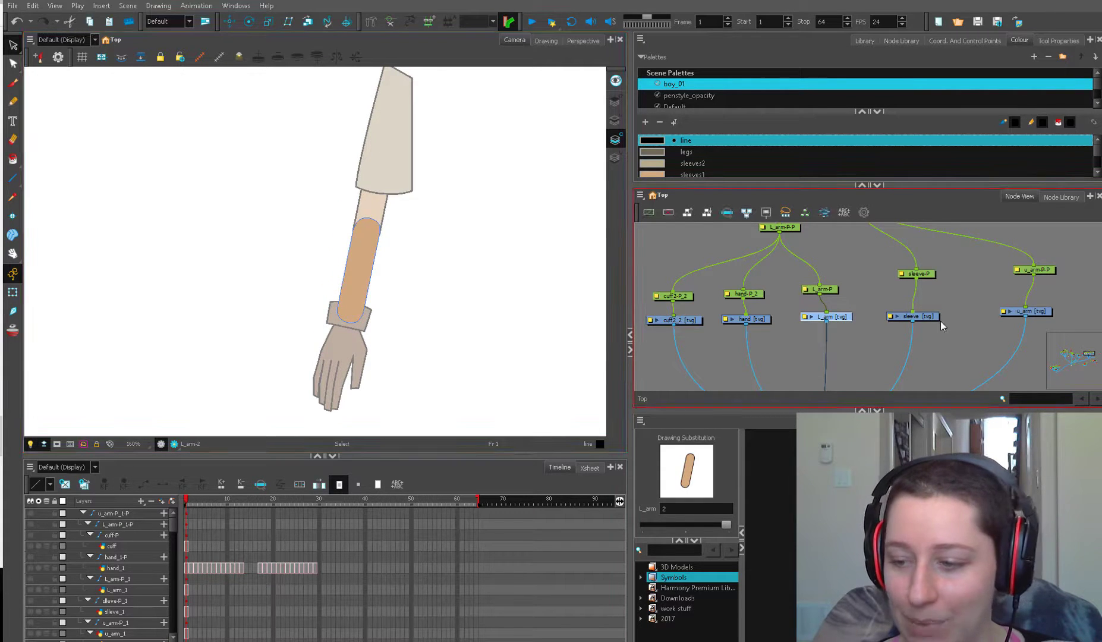
Examine the u_arm drawing's colour art where it overlaps the lower arm, and clear the selection.
{"action": "left_click_drag", "start_coordinate": [1034, 313], "coordinate": [1031, 312]}
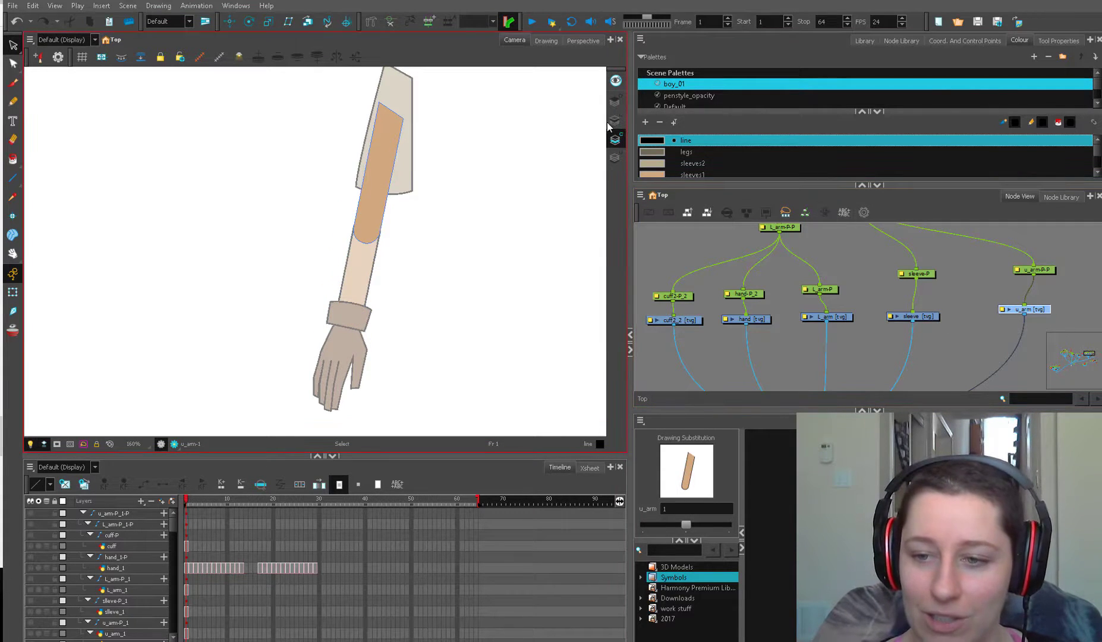
{"action": "key", "text": "shift+t"}
{"action": "left_click", "coordinate": [490, 86]}
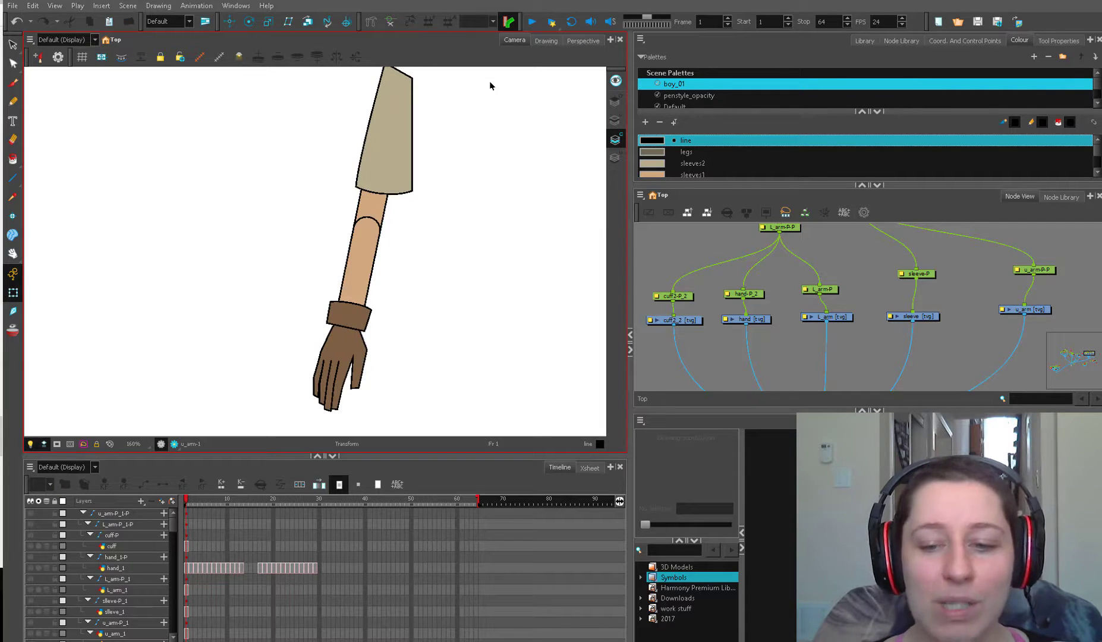
Add an Auto-Patch node and a Cutter node beneath the L_arm drawing in the node network.
{"action": "left_click_drag", "start_coordinate": [887, 349], "coordinate": [718, 284]}
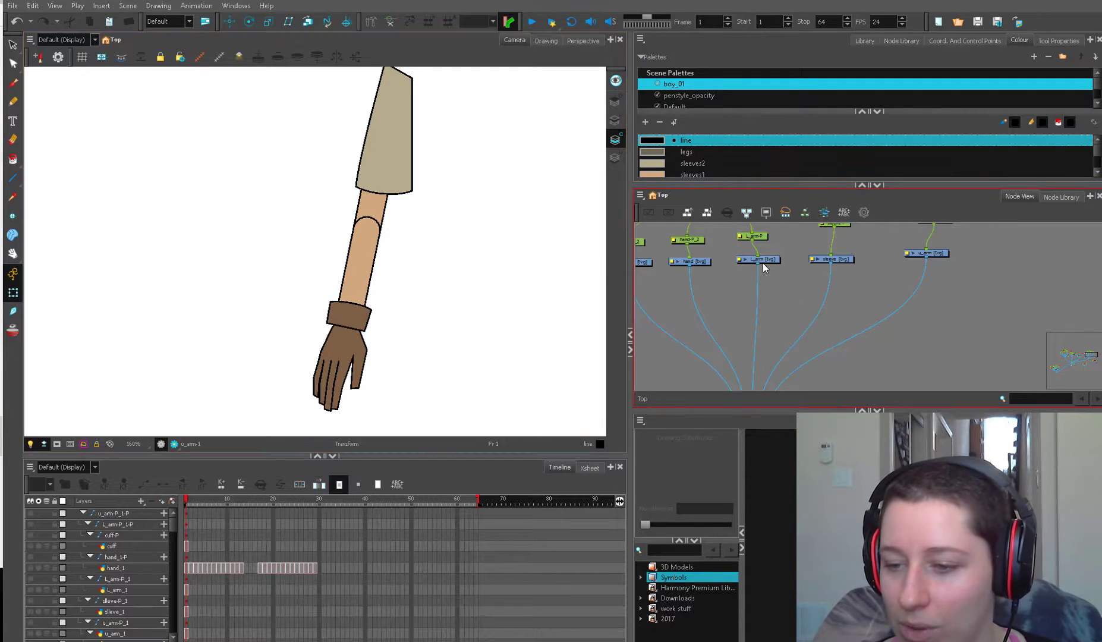
{"action": "left_click_drag", "start_coordinate": [761, 262], "coordinate": [753, 270]}
{"action": "left_click_drag", "start_coordinate": [793, 80], "coordinate": [782, 271]}
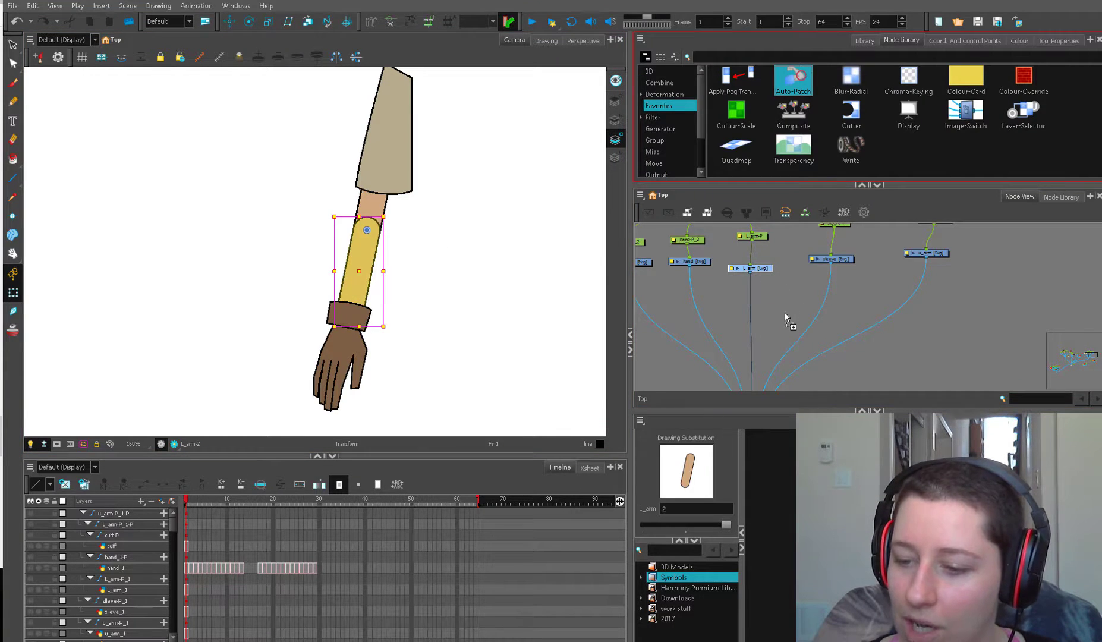
{"action": "left_click_drag", "start_coordinate": [784, 311], "coordinate": [784, 311]}
{"action": "left_click_drag", "start_coordinate": [854, 113], "coordinate": [752, 294]}
{"action": "left_click_drag", "start_coordinate": [775, 233], "coordinate": [738, 257]}
{"action": "scroll", "coordinate": [743, 270], "scroll_direction": "up", "scroll_amount": 1}
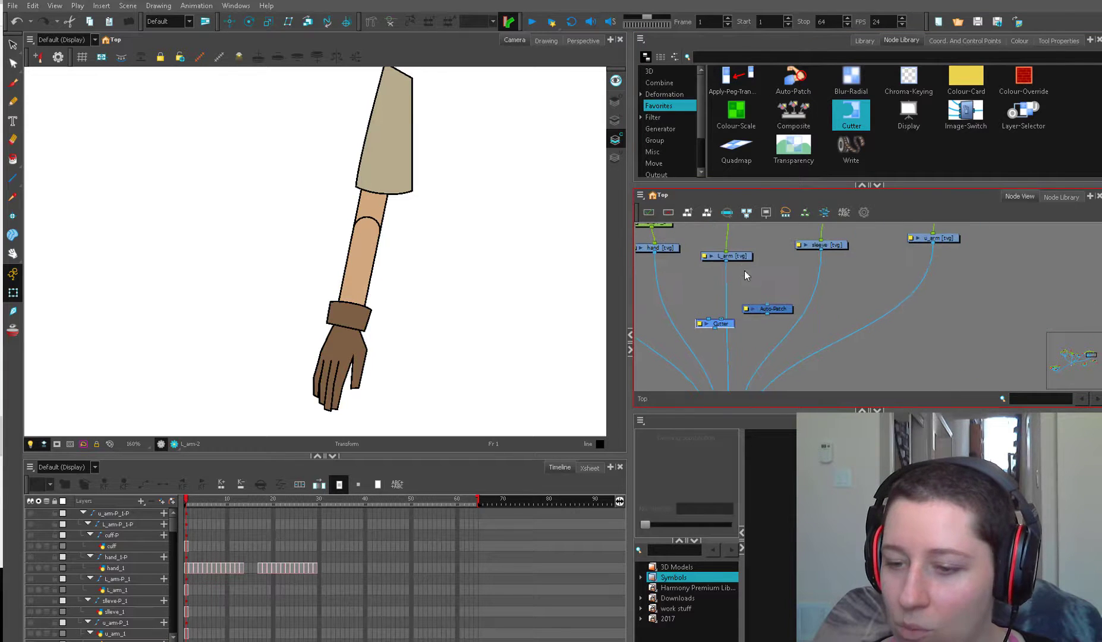
Insert the Cutter between the L_arm drawing and the composite, and connect the u_arm drawing to its matte port.
{"action": "left_click", "coordinate": [727, 257]}
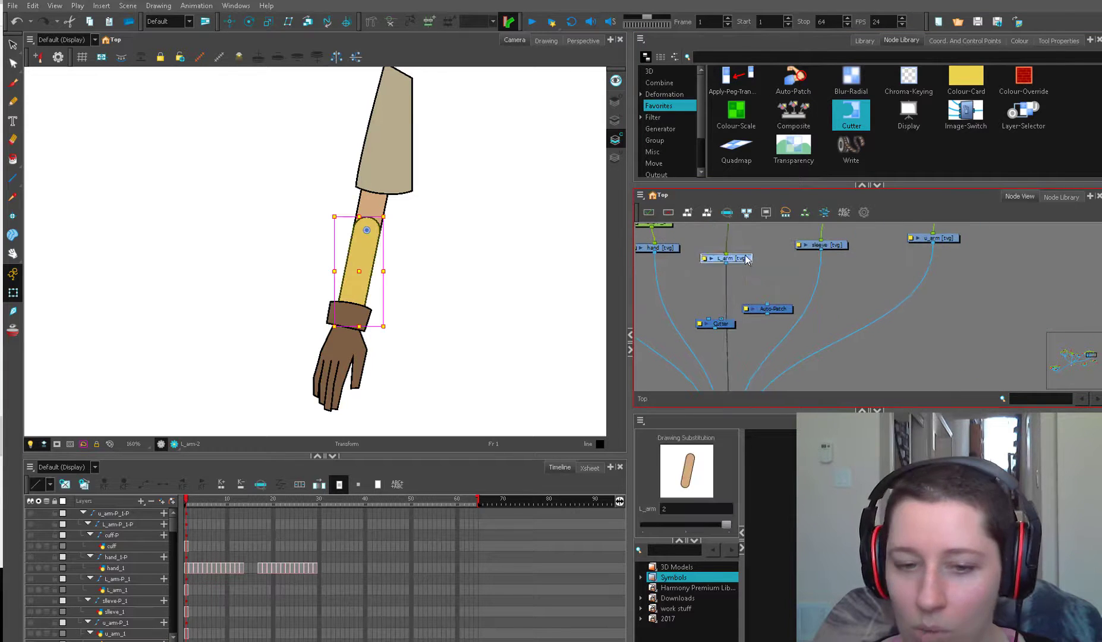
{"action": "left_click", "coordinate": [945, 239]}
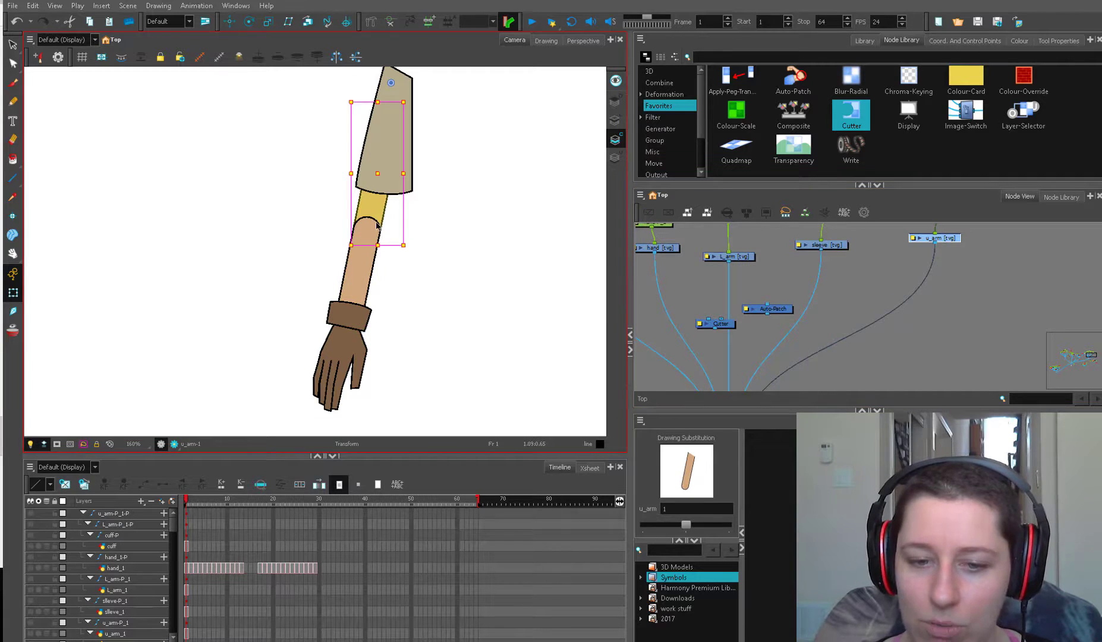
{"action": "left_click_drag", "start_coordinate": [716, 324], "coordinate": [726, 326]}
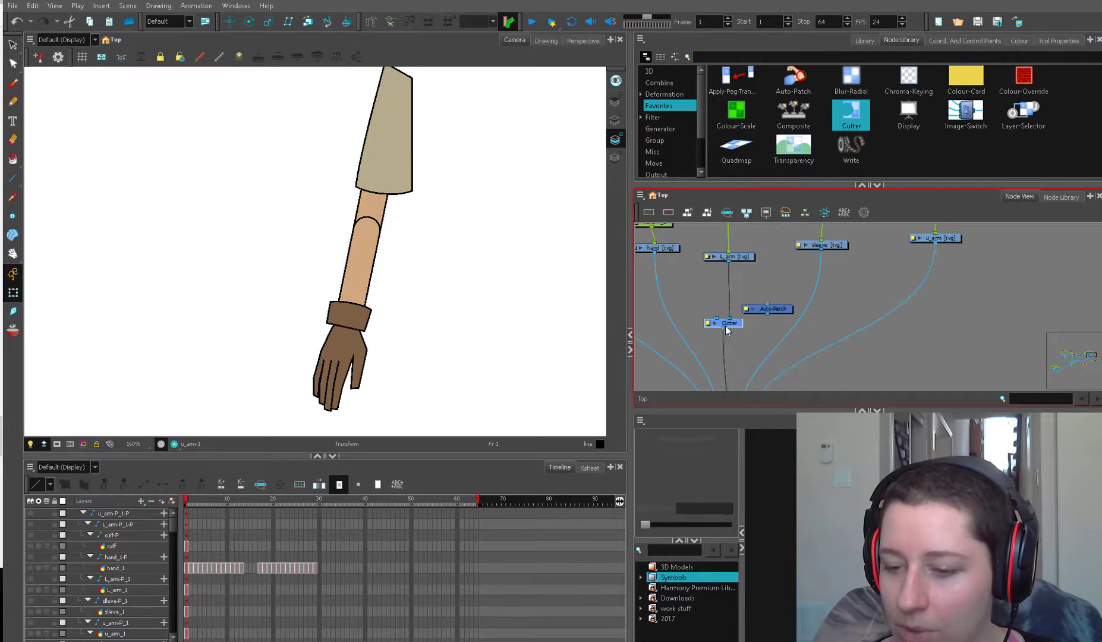
{"action": "scroll", "coordinate": [738, 337], "scroll_direction": "up", "scroll_amount": 2}
{"action": "scroll", "coordinate": [693, 292], "scroll_direction": "down", "scroll_amount": 3}
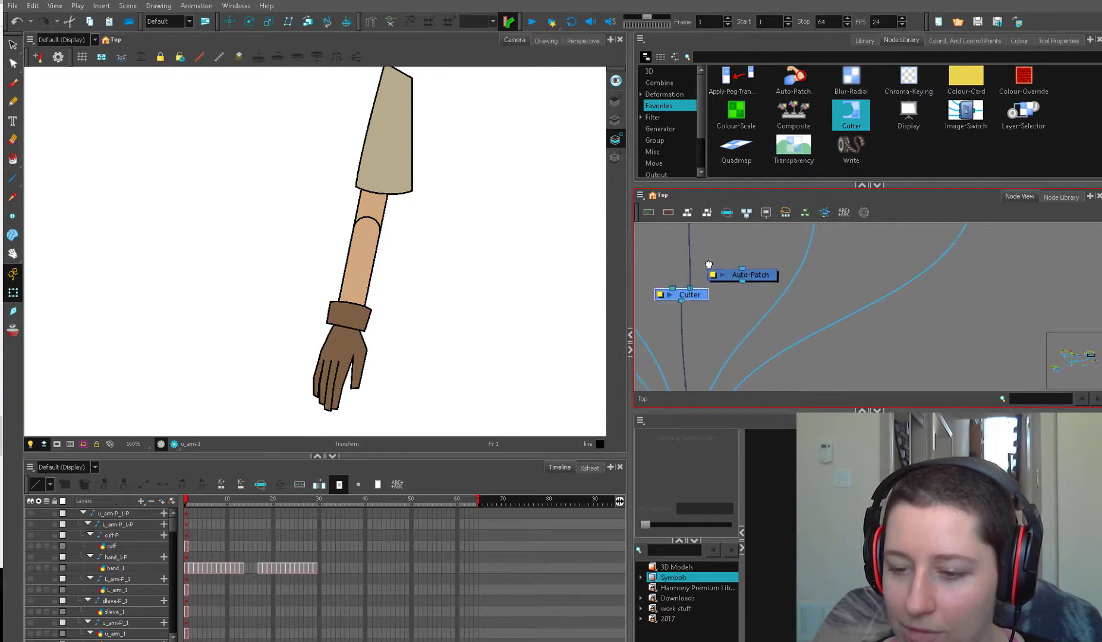
{"action": "left_click_drag", "start_coordinate": [929, 252], "coordinate": [711, 317]}
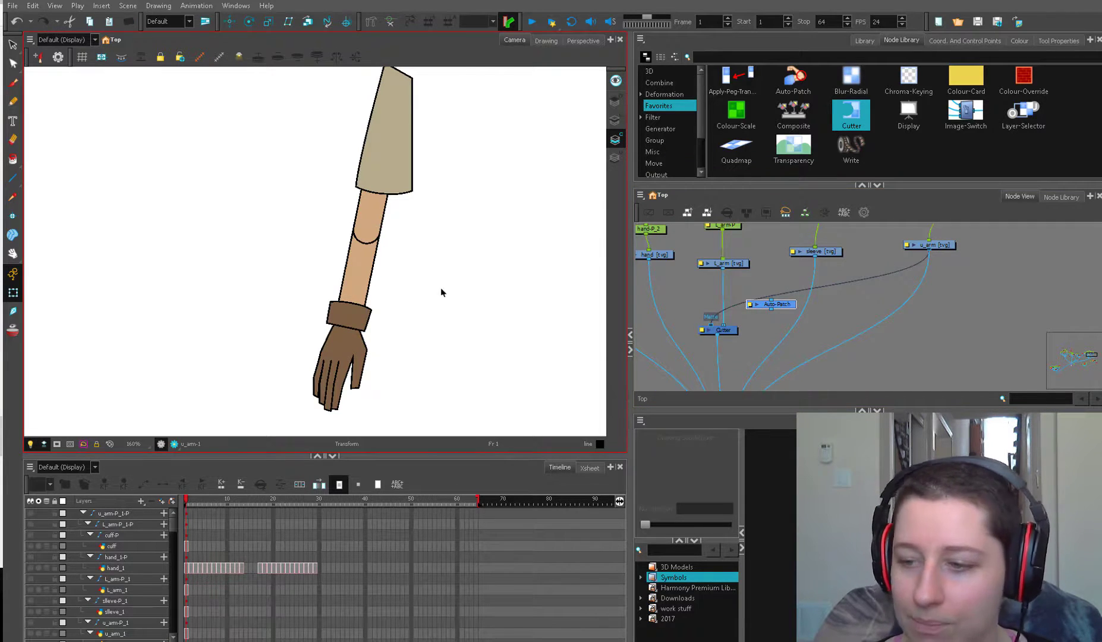
Shift the lower arm slightly away from the upper arm to test the cut at the elbow, and undo the move.
{"action": "left_click_drag", "start_coordinate": [940, 249], "coordinate": [935, 248]}
{"action": "key", "text": "2"}
{"action": "key", "text": "2"}
{"action": "key", "text": "2"}
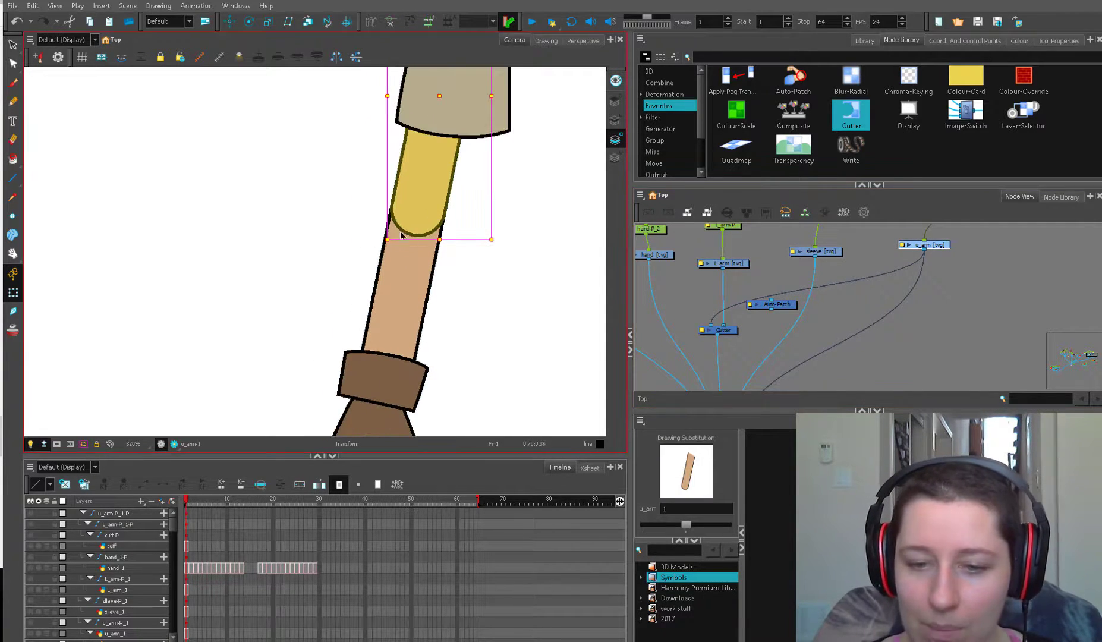
{"action": "left_click", "coordinate": [408, 278]}
{"action": "key", "text": "b"}
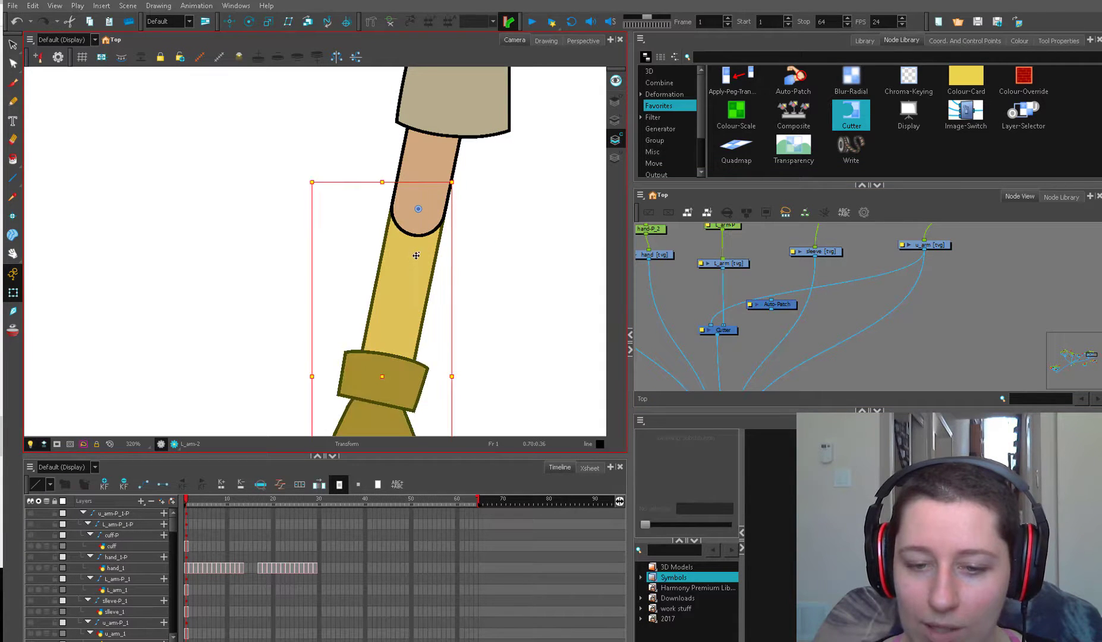
{"action": "mouse_move", "coordinate": [415, 257]}
{"action": "left_mouse_down"}
{"action": "mouse_move", "coordinate": [348, 327]}
{"action": "mouse_move", "coordinate": [411, 261]}
{"action": "left_mouse_up"}
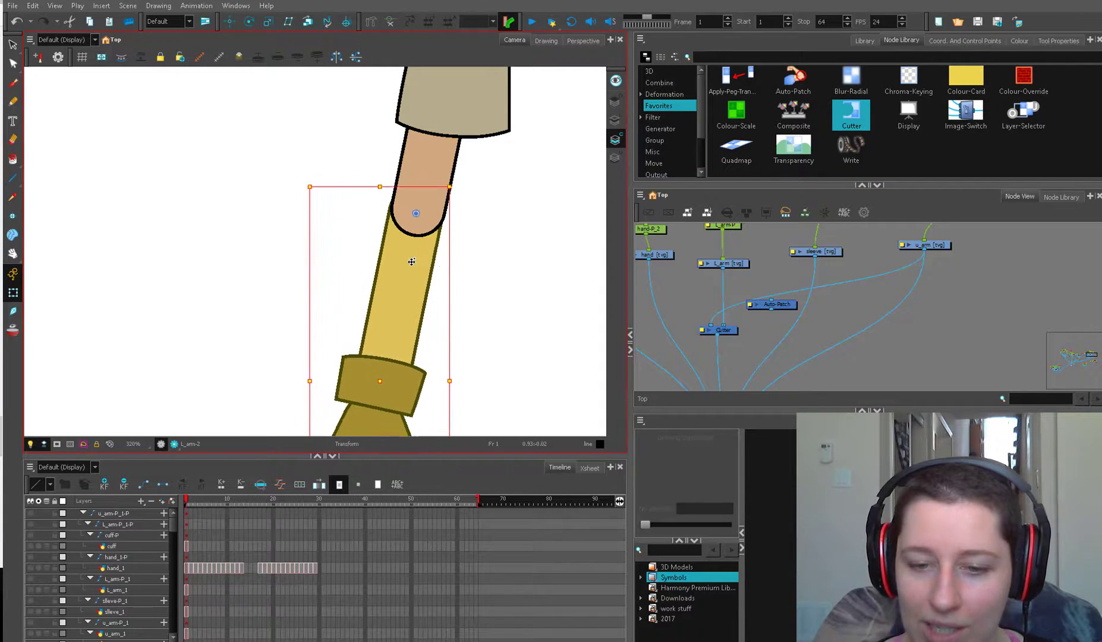
{"action": "key", "text": "ctrl+z"}
Examine the u_arm drawing's line art and colour art at the elbow in the Camera view.
{"action": "left_click_drag", "start_coordinate": [792, 277], "coordinate": [780, 294]}
{"action": "scroll", "coordinate": [484, 221], "scroll_direction": "up", "scroll_amount": 3}
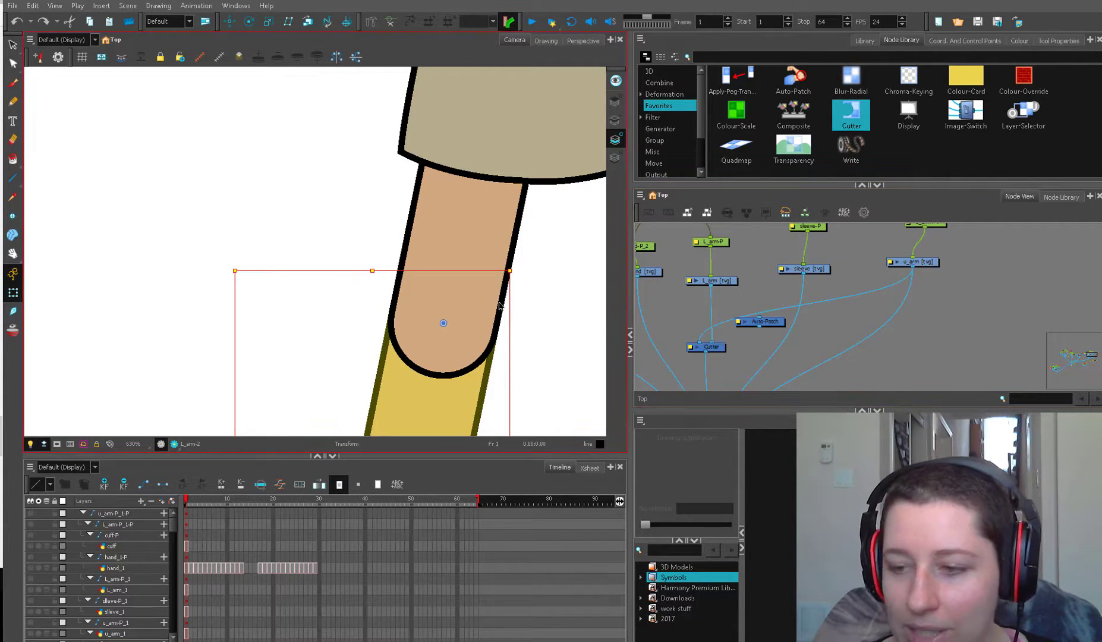
{"action": "left_click", "coordinate": [923, 263]}
{"action": "key", "text": "alt+s"}
{"action": "left_click", "coordinate": [501, 281]}
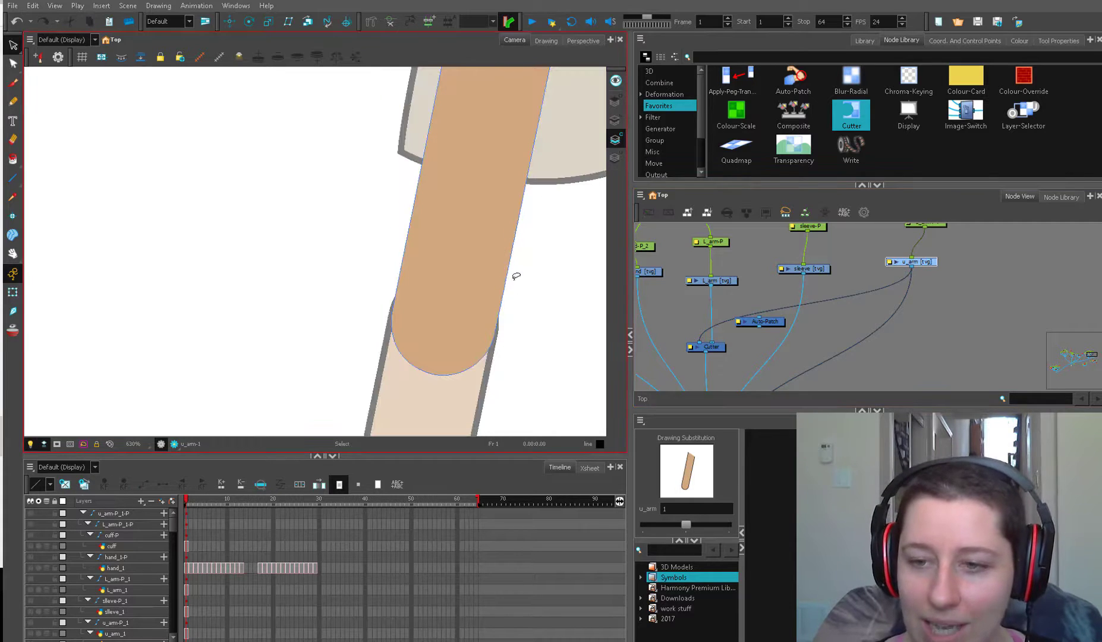
{"action": "left_click", "coordinate": [615, 121]}
{"action": "left_click", "coordinate": [615, 140]}
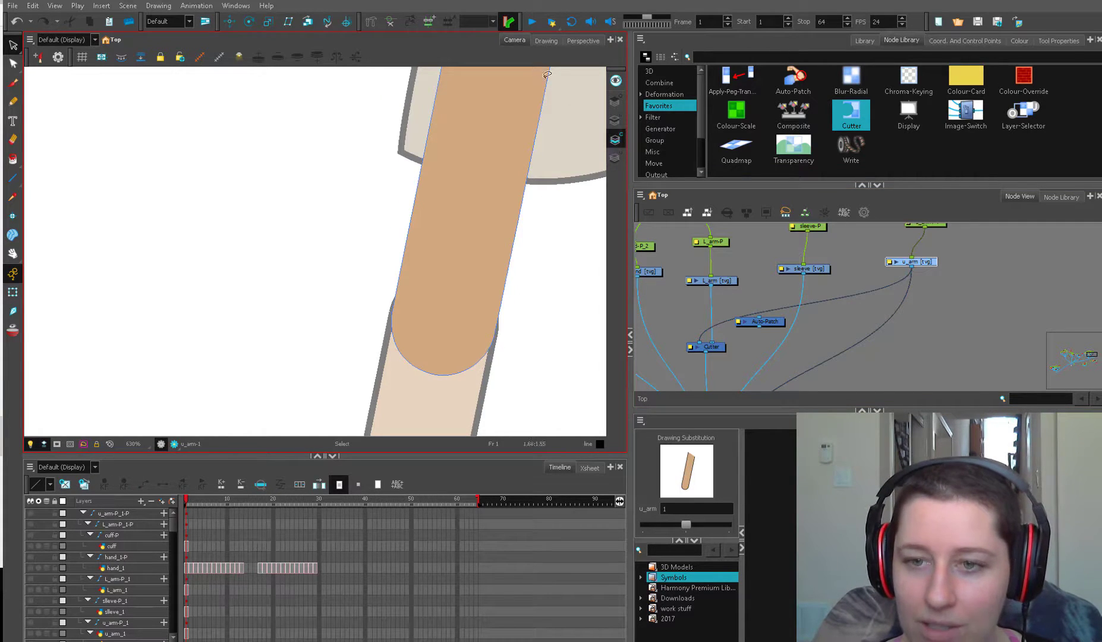
Compare u_arm's colour and line art in the Drawing view, and inspect the rounded end's outline with the Contour Editor.
{"action": "left_click", "coordinate": [546, 40]}
{"action": "left_click", "coordinate": [615, 139]}
{"action": "left_click", "coordinate": [615, 139]}
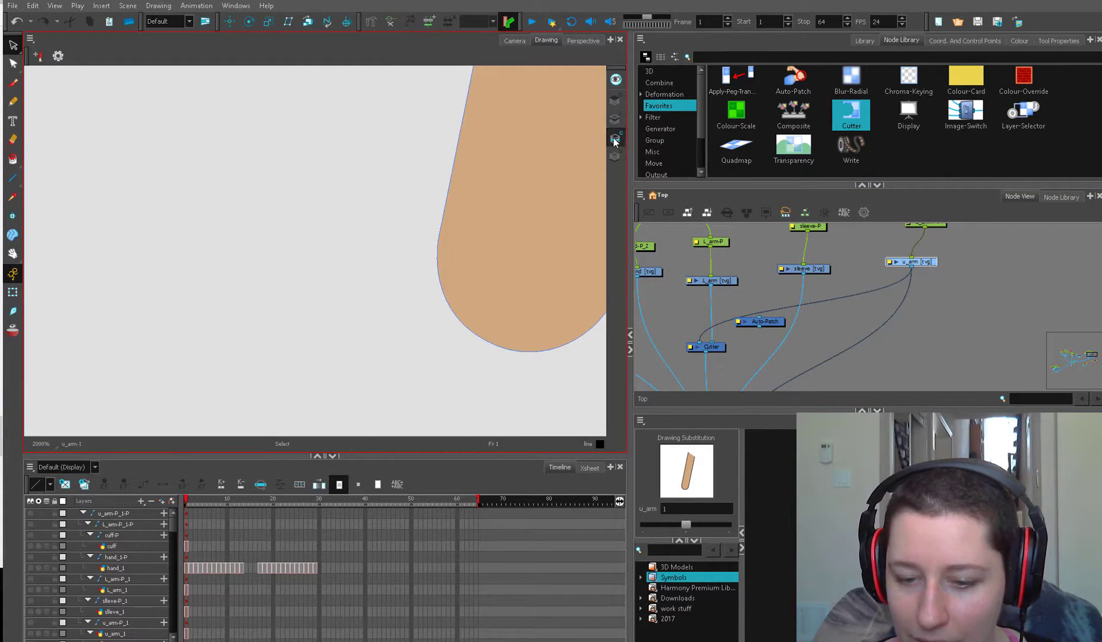
{"action": "key", "text": "l"}
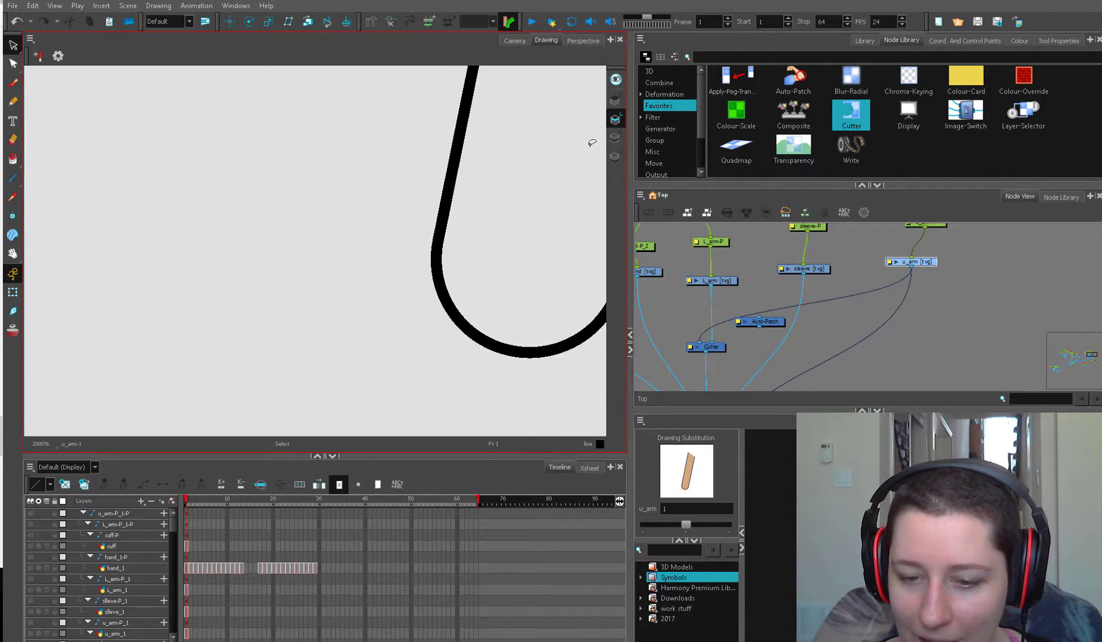
{"action": "key", "text": "alt+q"}
{"action": "left_click", "coordinate": [464, 310]}
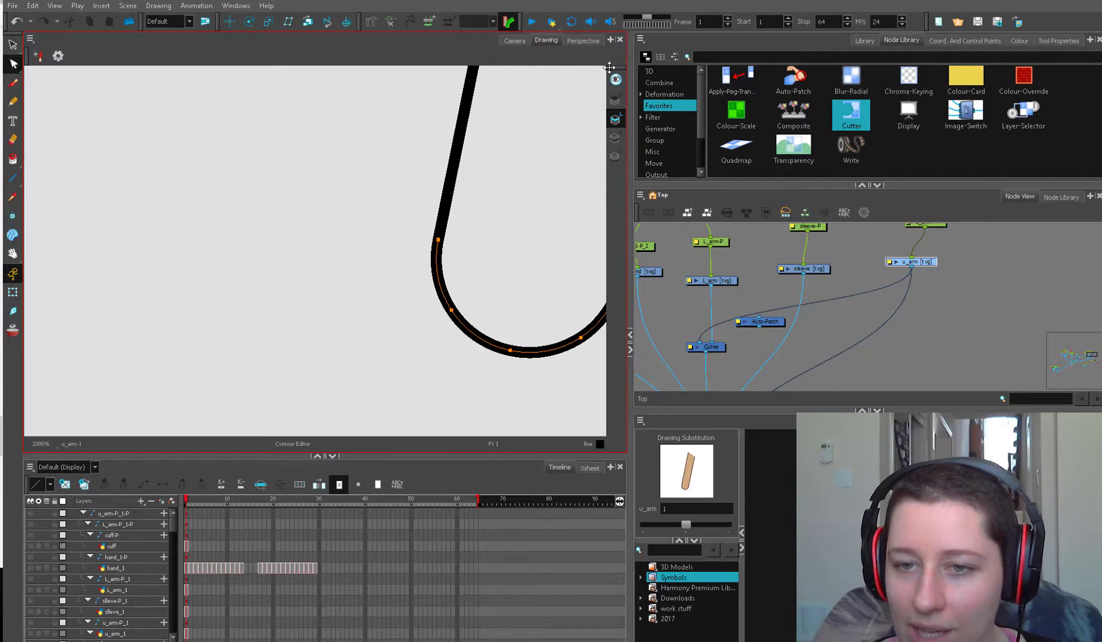
{"action": "left_click", "coordinate": [515, 40]}
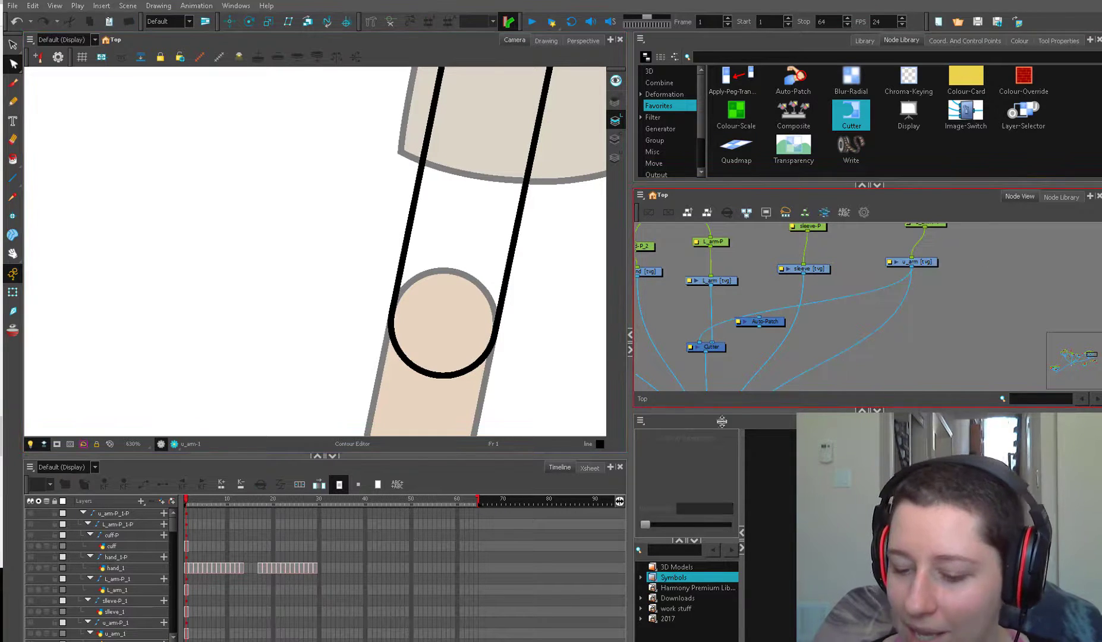
Bring in the layer_selecters template and insert its colour-art selector between the u_arm drawing and the Cutter, returning to the Transform tool.
{"action": "left_click", "coordinate": [693, 609]}
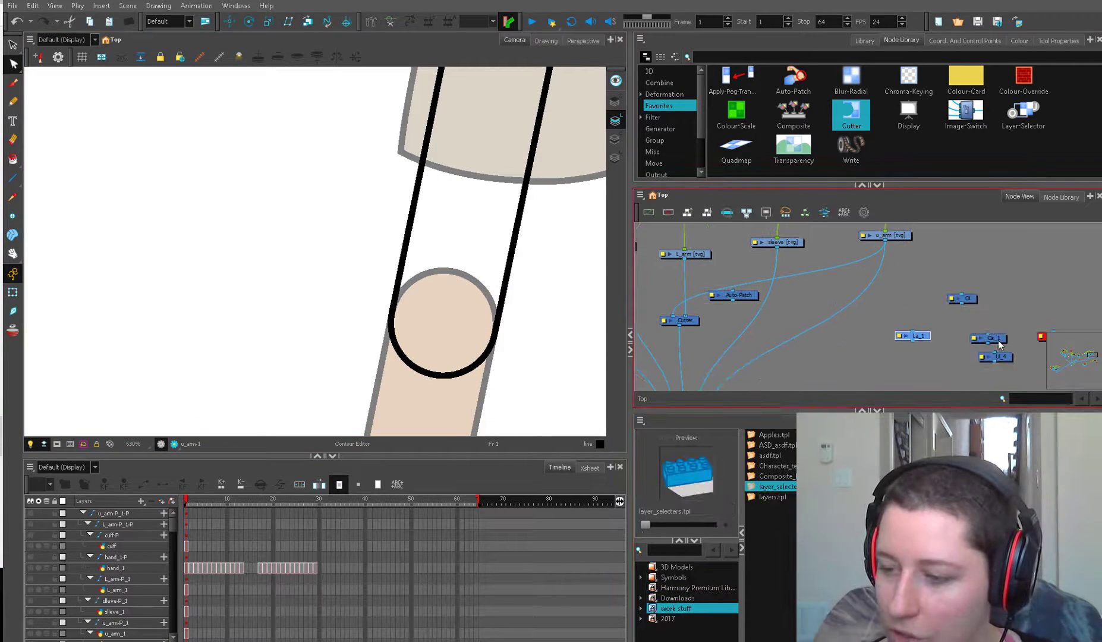
{"action": "left_click_drag", "start_coordinate": [1001, 346], "coordinate": [839, 281]}
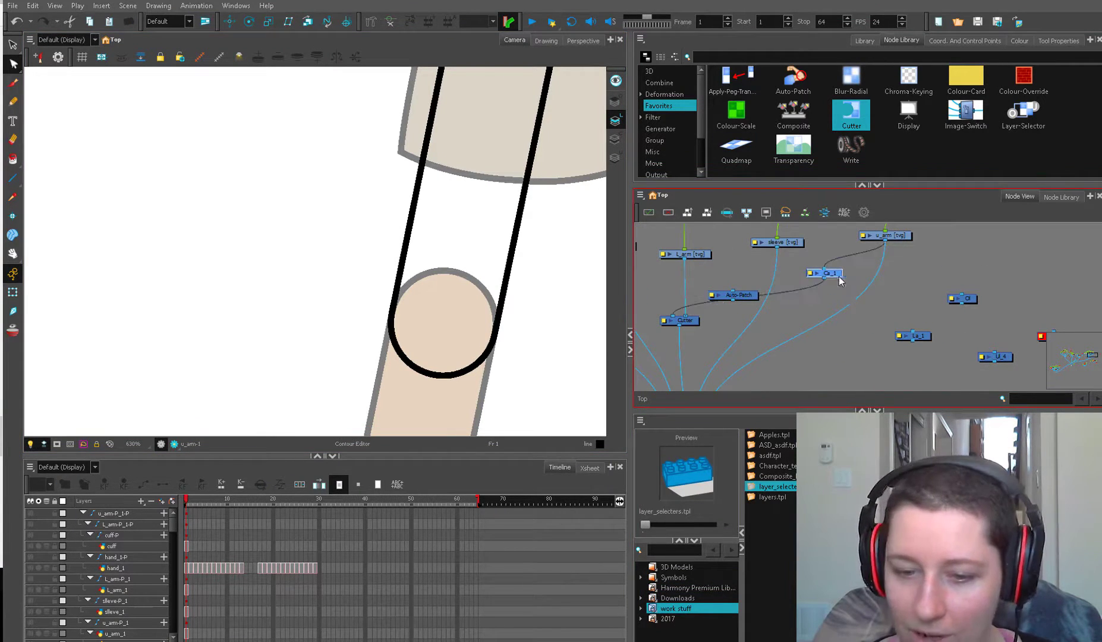
{"action": "left_click", "coordinate": [13, 292]}
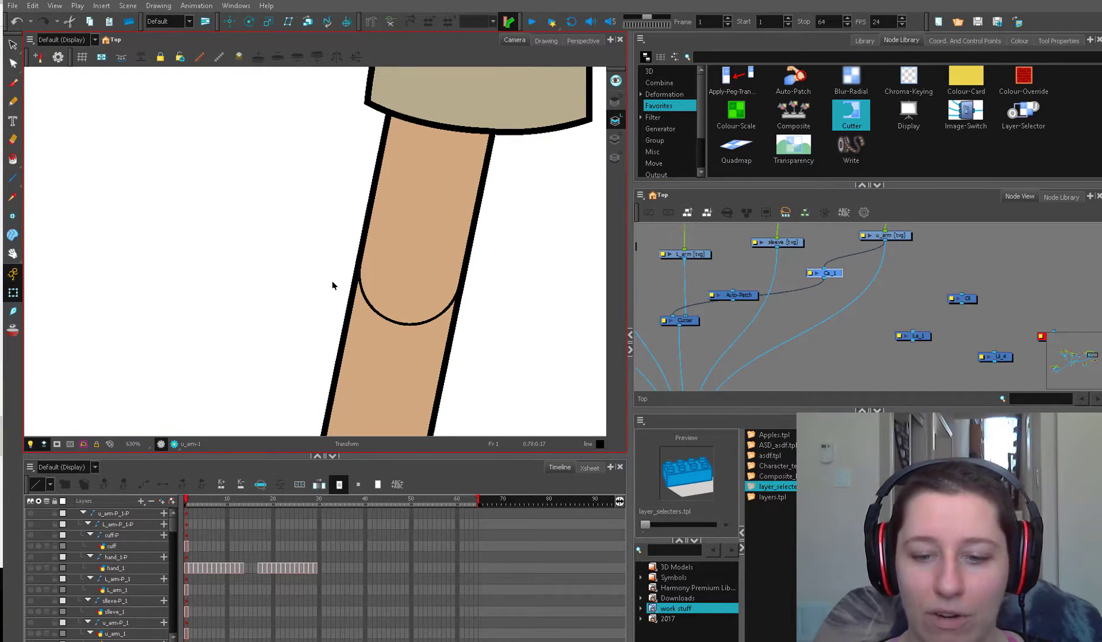
Detach the Ca_1 node from the connection between u_arm and Auto-Patch so that u_arm feeds Auto-Patch directly.
{"action": "left_click", "coordinate": [832, 294]}
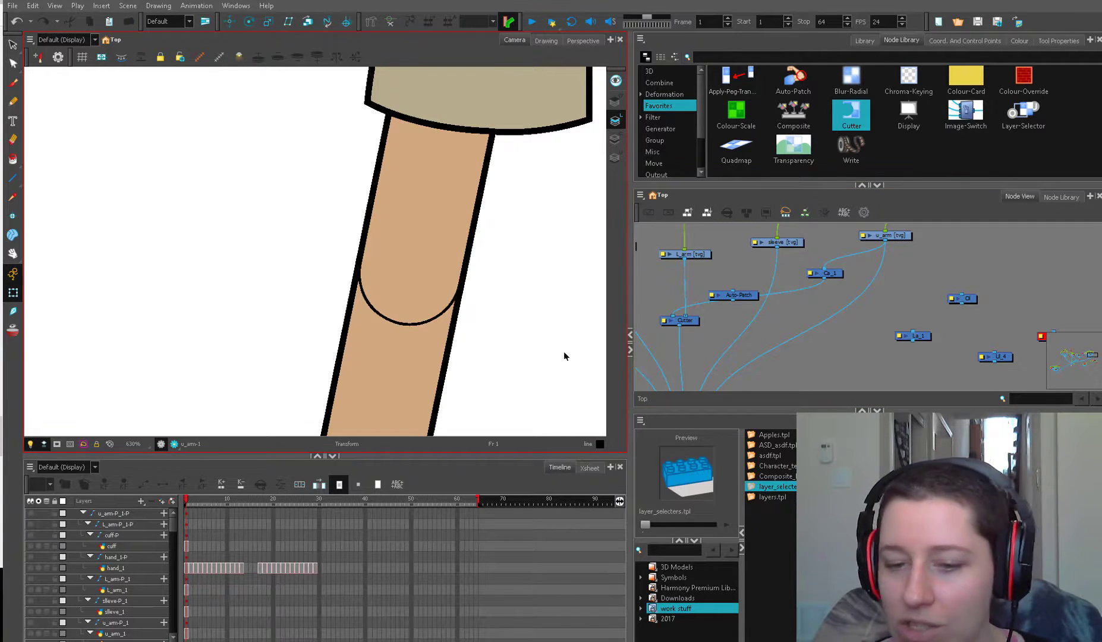
{"action": "left_click_drag", "start_coordinate": [829, 277], "coordinate": [918, 285]}
{"action": "left_click_drag", "start_coordinate": [755, 300], "coordinate": [760, 288]}
{"action": "left_click", "coordinate": [771, 295]}
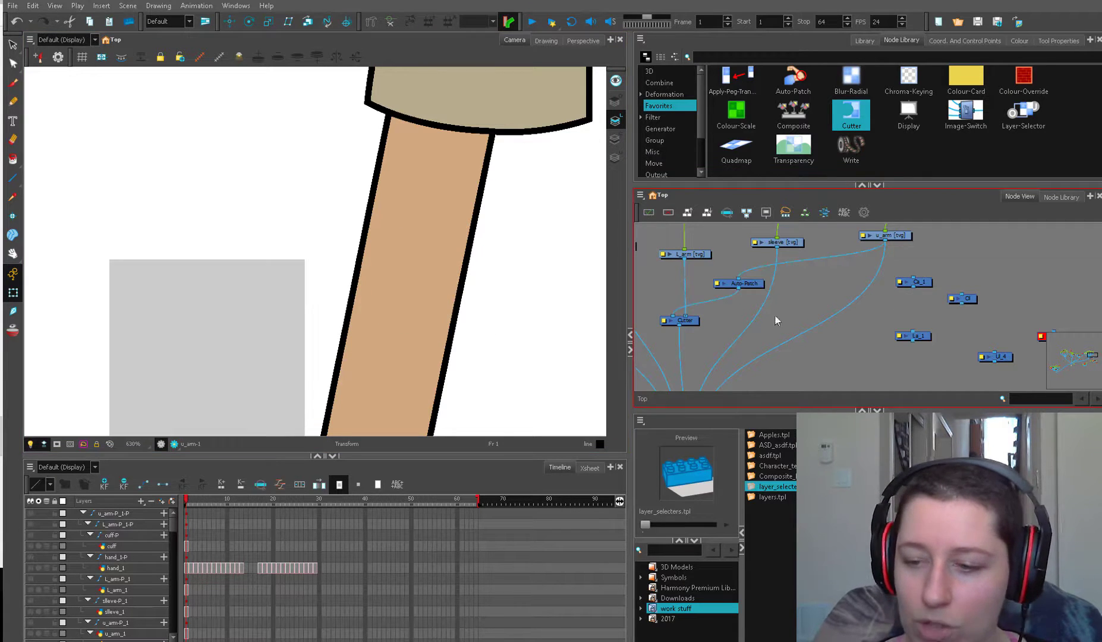
{"action": "left_click", "coordinate": [731, 282]}
{"action": "left_click_drag", "start_coordinate": [731, 281], "coordinate": [733, 282]}
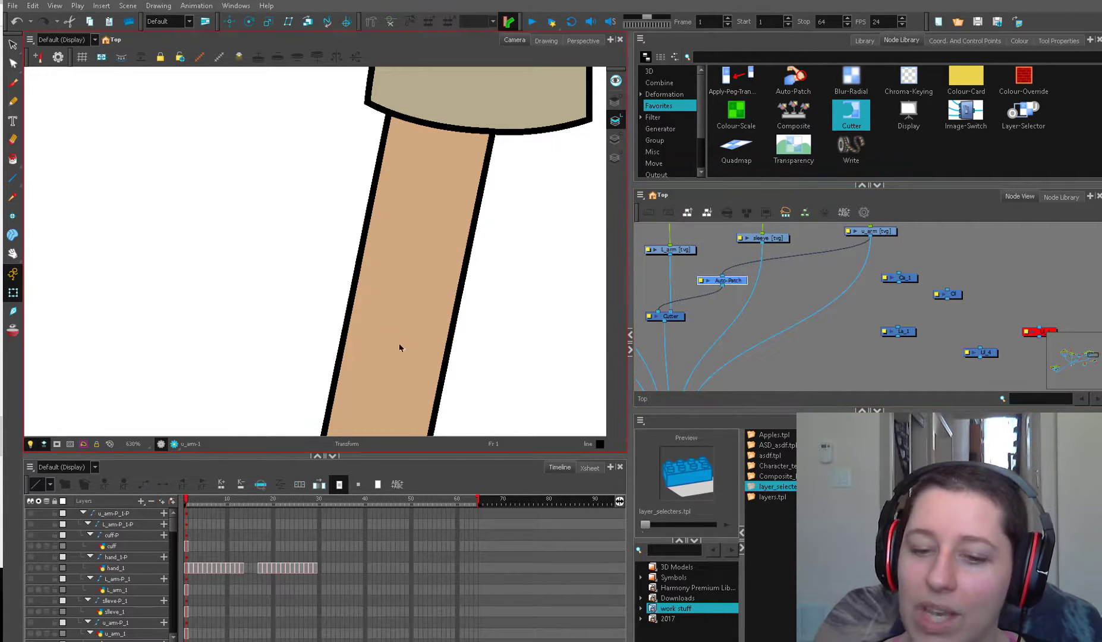
Bend the arm at the elbow by rotating the forearm, cuff and hand together until the forearm is roughly horizontal.
{"action": "key", "text": "1"}
{"action": "key", "text": "1"}
{"action": "key", "text": "1"}
{"action": "key", "text": "1"}
{"action": "key", "text": "1"}
{"action": "left_click", "coordinate": [341, 381]}
{"action": "key", "text": "b"}
{"action": "key", "text": "b"}
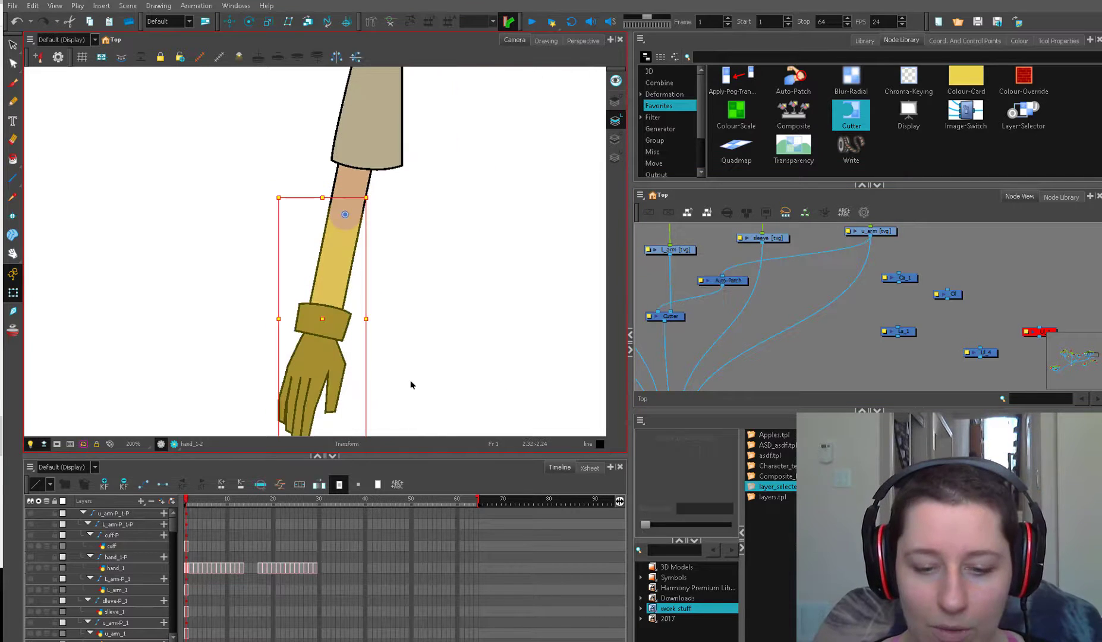
{"action": "key", "text": "1"}
{"action": "left_click_drag", "start_coordinate": [363, 408], "coordinate": [431, 317]}
{"action": "key", "text": "ctrl+z"}
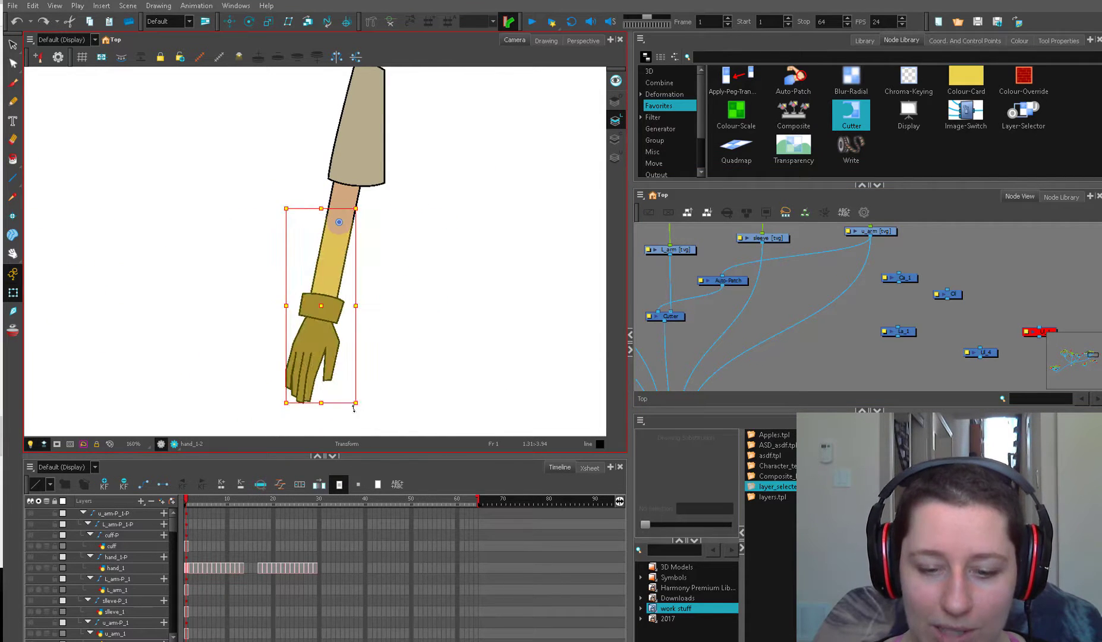
{"action": "left_click_drag", "start_coordinate": [359, 409], "coordinate": [453, 189]}
{"action": "key", "text": "2"}
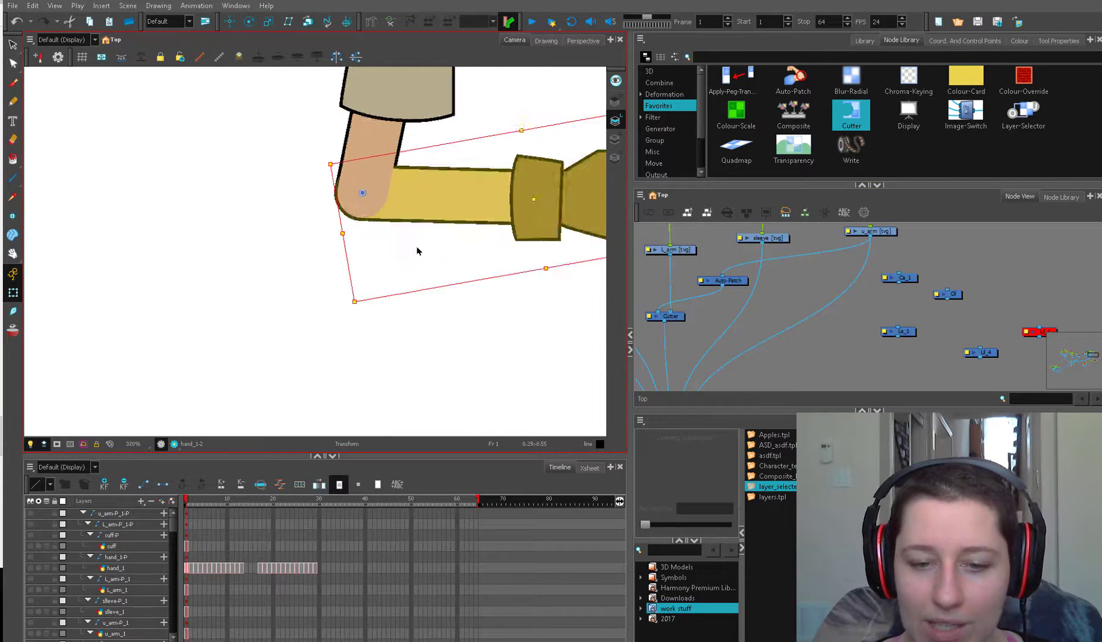
Compare the bent elbow in the normal view and the render preview, examining the outline where the two arm pieces overlap.
{"action": "scroll", "coordinate": [413, 237], "scroll_direction": "up", "scroll_amount": 2}
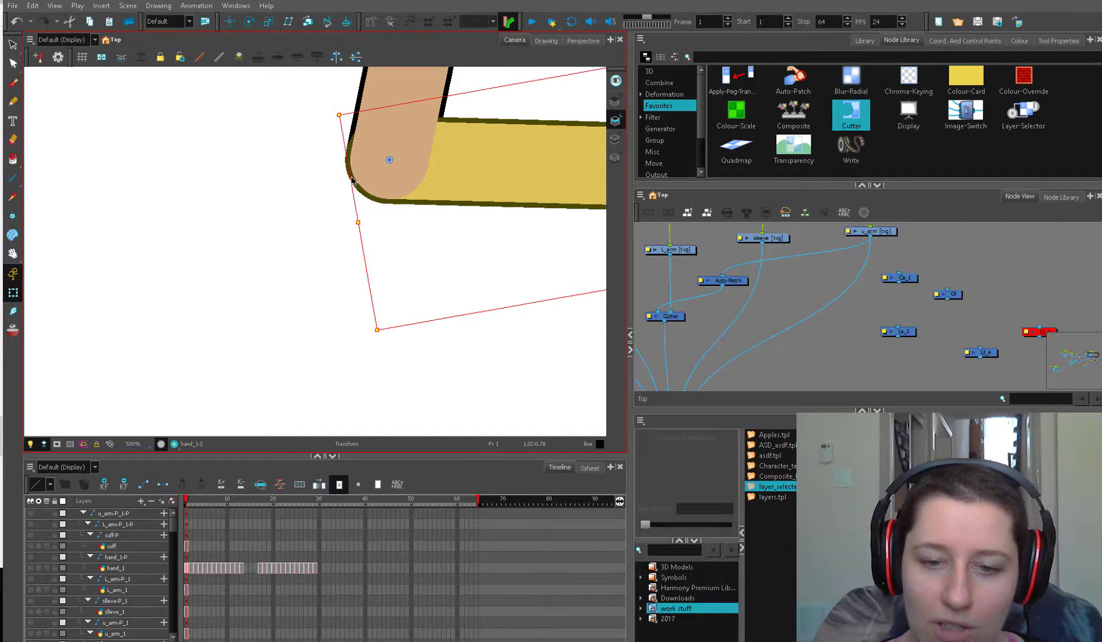
{"action": "left_click_drag", "start_coordinate": [407, 244], "coordinate": [329, 320]}
{"action": "key", "text": "1"}
{"action": "key", "text": "Escape"}
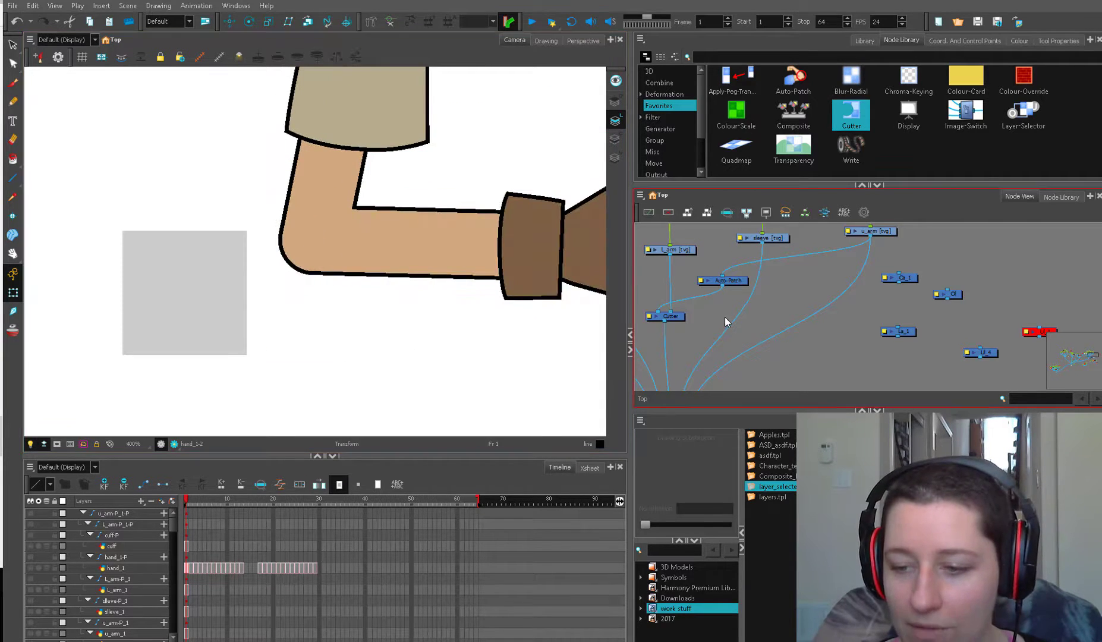
{"action": "left_click", "coordinate": [174, 443]}
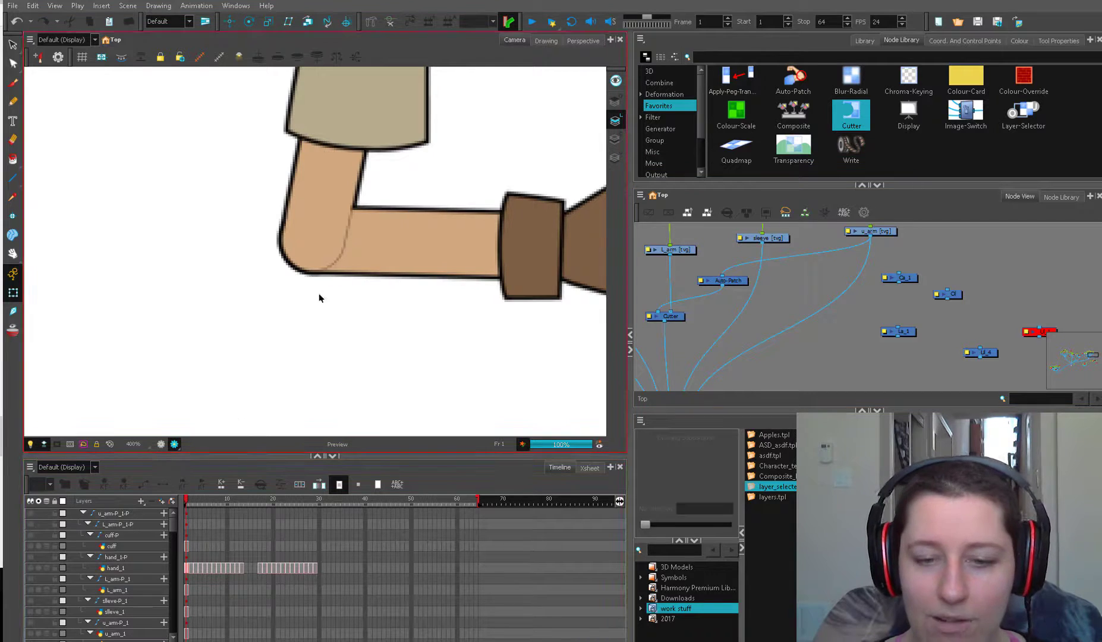
{"action": "scroll", "coordinate": [319, 298], "scroll_direction": "down", "scroll_amount": 2}
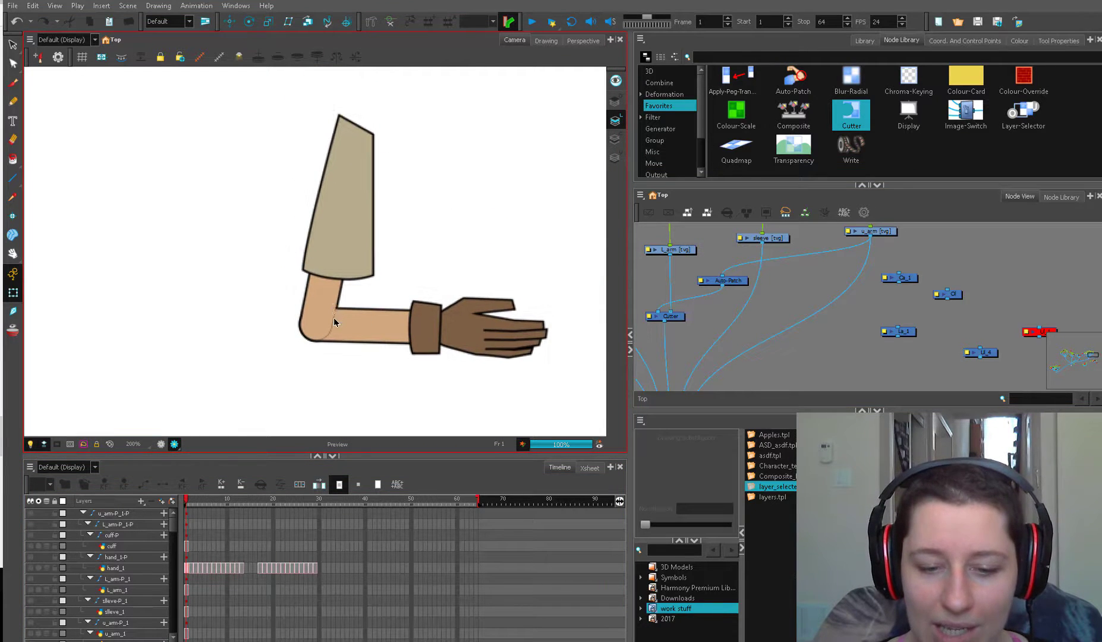
{"action": "scroll", "coordinate": [333, 318], "scroll_direction": "up", "scroll_amount": 2}
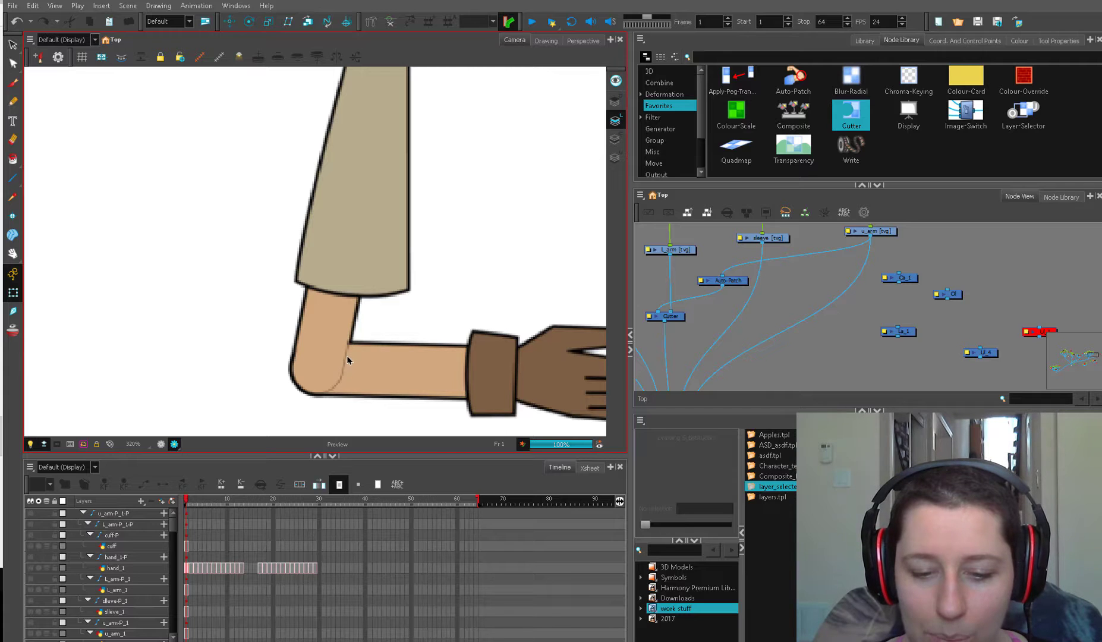
{"action": "scroll", "coordinate": [367, 329], "scroll_direction": "up", "scroll_amount": 2}
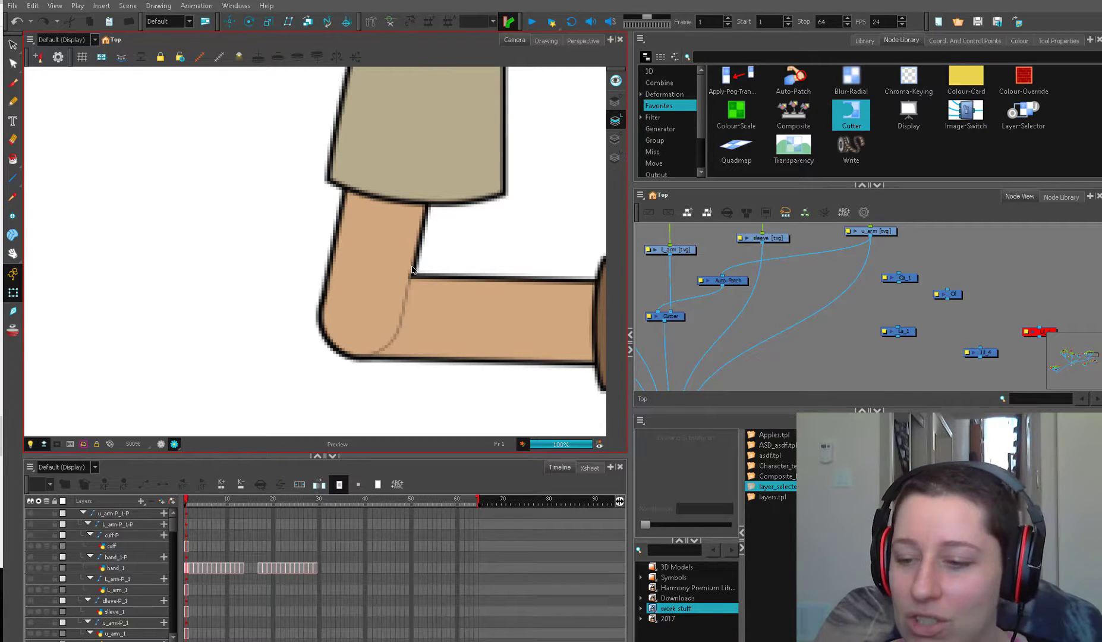
{"action": "scroll", "coordinate": [384, 348], "scroll_direction": "down", "scroll_amount": 3}
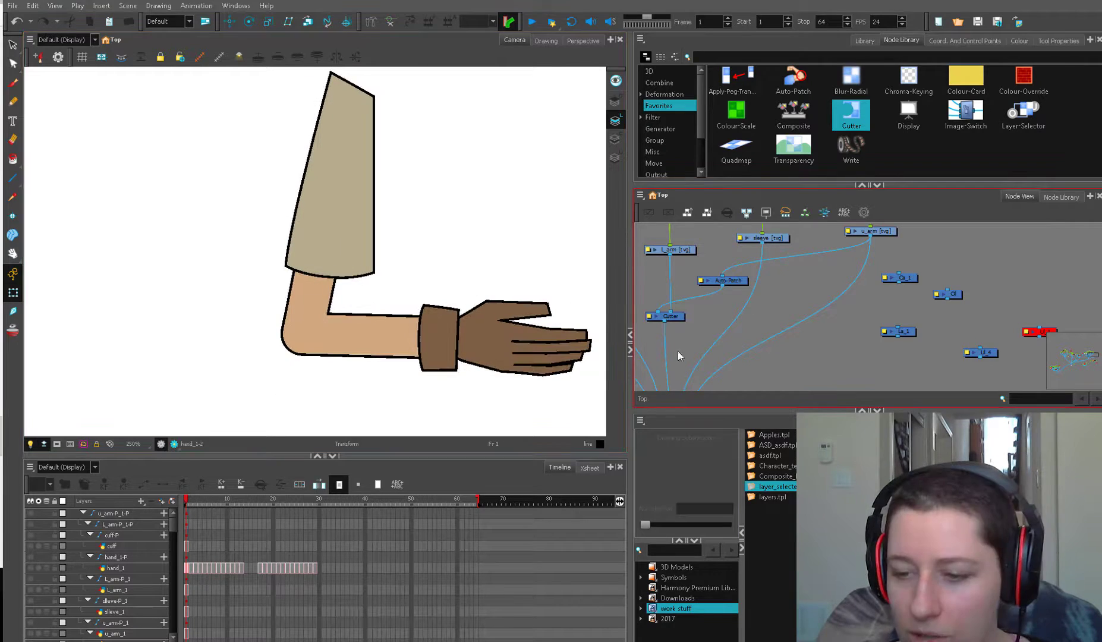
{"action": "scroll", "coordinate": [330, 340], "scroll_direction": "up", "scroll_amount": 2}
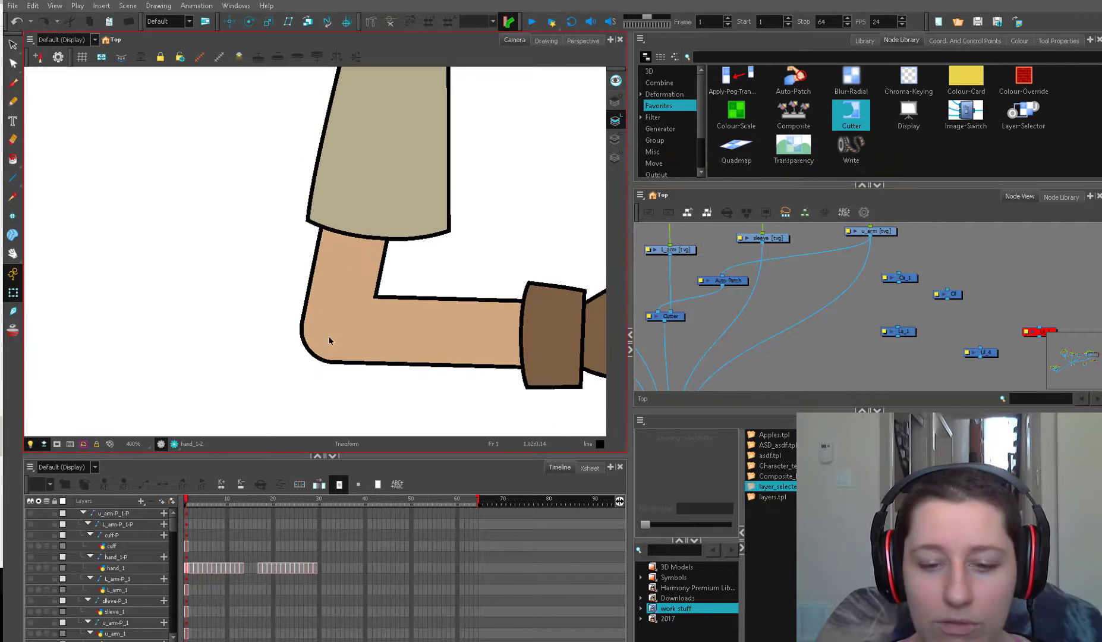
Add a composite node in Pass Through mode near the Cutter and rename it C.
{"action": "left_click_drag", "start_coordinate": [679, 310], "coordinate": [720, 316]}
{"action": "key", "text": "ctrl+v"}
{"action": "left_click", "coordinate": [710, 316]}
{"action": "double_click", "coordinate": [553, 248]}
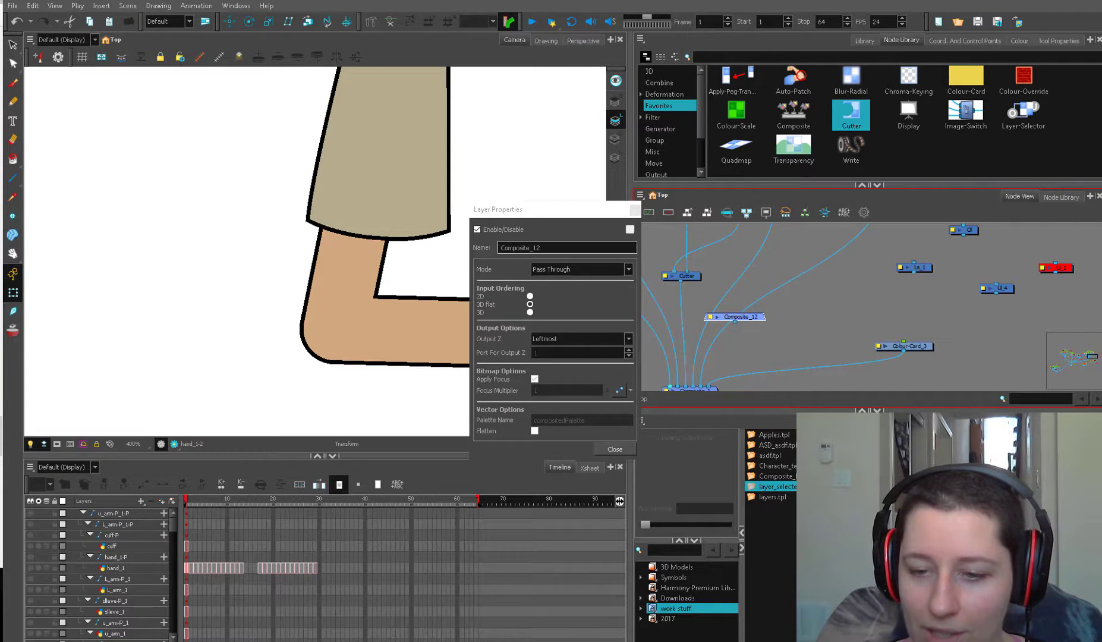
{"action": "type", "text": "C"}
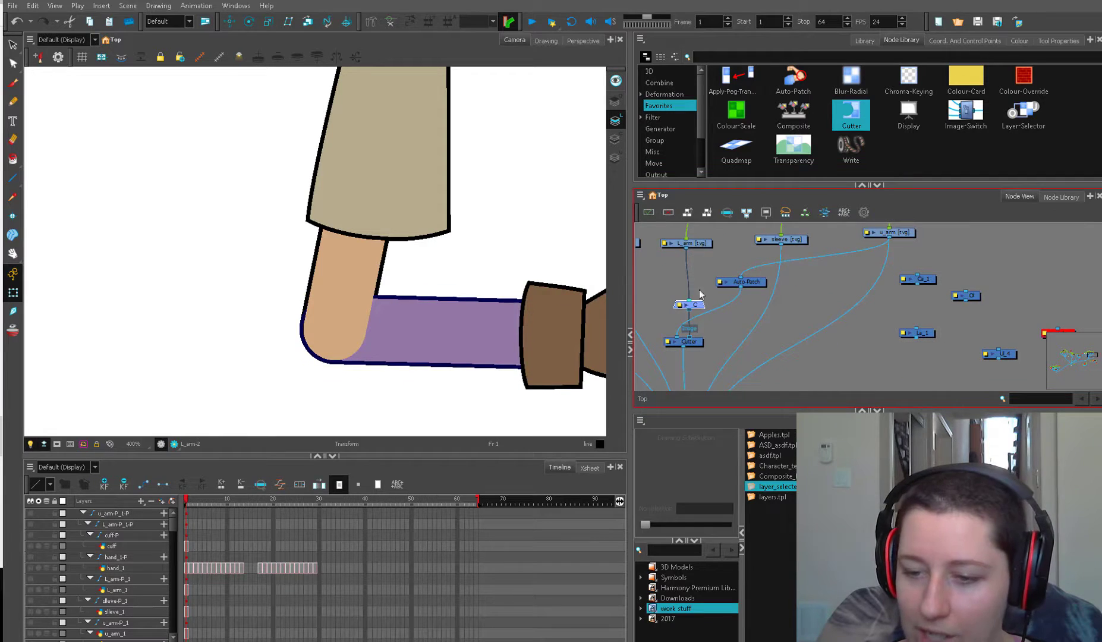
Wire composite C beneath L_arm in place of the Cutter and insert the La_2 node between L_arm and C.
{"action": "left_click_drag", "start_coordinate": [696, 307], "coordinate": [704, 311]}
{"action": "left_click", "coordinate": [704, 288]}
{"action": "left_click", "coordinate": [701, 309]}
{"action": "left_click_drag", "start_coordinate": [697, 335], "coordinate": [696, 290]}
{"action": "left_click_drag", "start_coordinate": [690, 268], "coordinate": [690, 405]}
{"action": "left_click", "coordinate": [706, 285]}
{"action": "left_click_drag", "start_coordinate": [691, 297], "coordinate": [715, 283]}
{"action": "left_click_drag", "start_coordinate": [713, 290], "coordinate": [669, 283]}
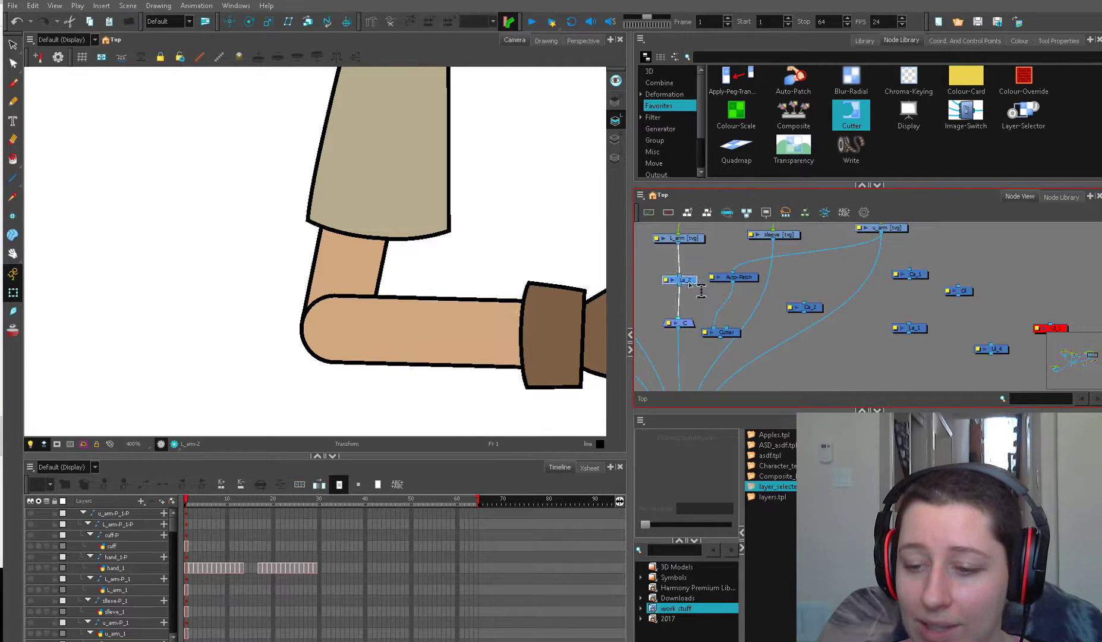
{"action": "left_click_drag", "start_coordinate": [689, 324], "coordinate": [690, 335]}
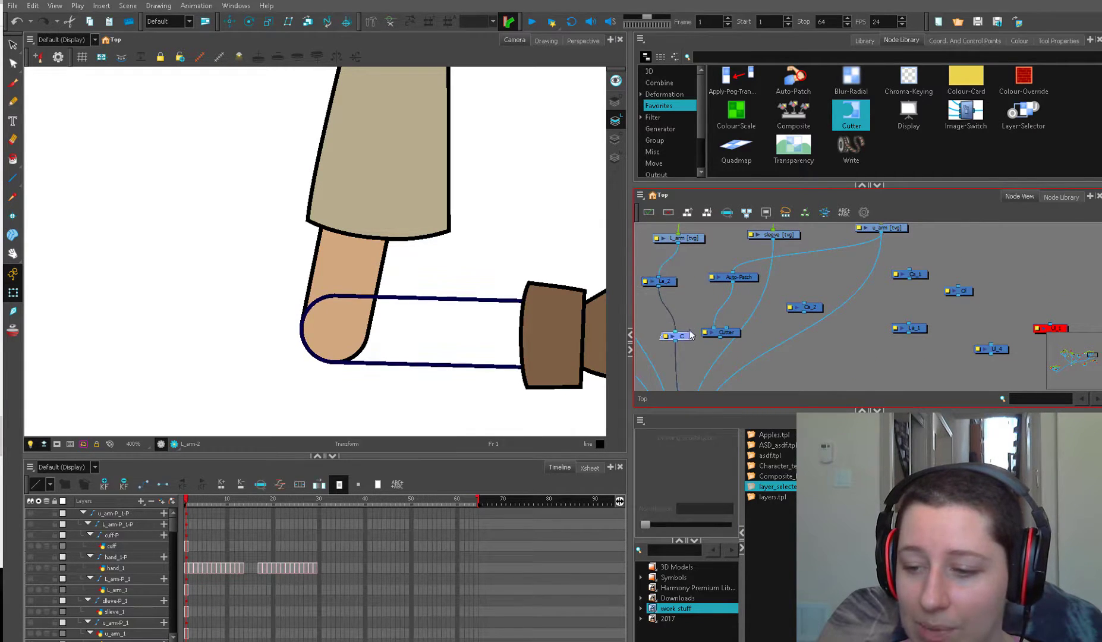
Connect the Ca_2 node between L_arm and composite C, parallel to La_2.
{"action": "mouse_move", "coordinate": [805, 308]}
{"action": "left_mouse_down"}
{"action": "mouse_move", "coordinate": [776, 315]}
{"action": "mouse_move", "coordinate": [692, 292]}
{"action": "mouse_move", "coordinate": [683, 334]}
{"action": "mouse_move", "coordinate": [702, 303]}
{"action": "left_mouse_up"}
{"action": "left_click", "coordinate": [666, 282]}
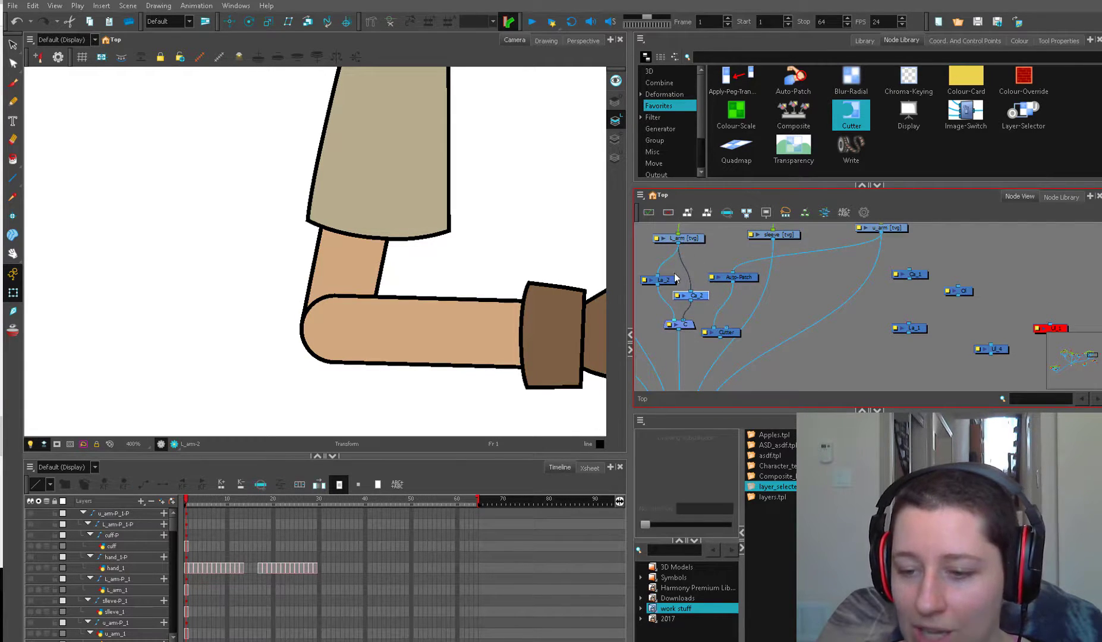
{"action": "left_click", "coordinate": [687, 239]}
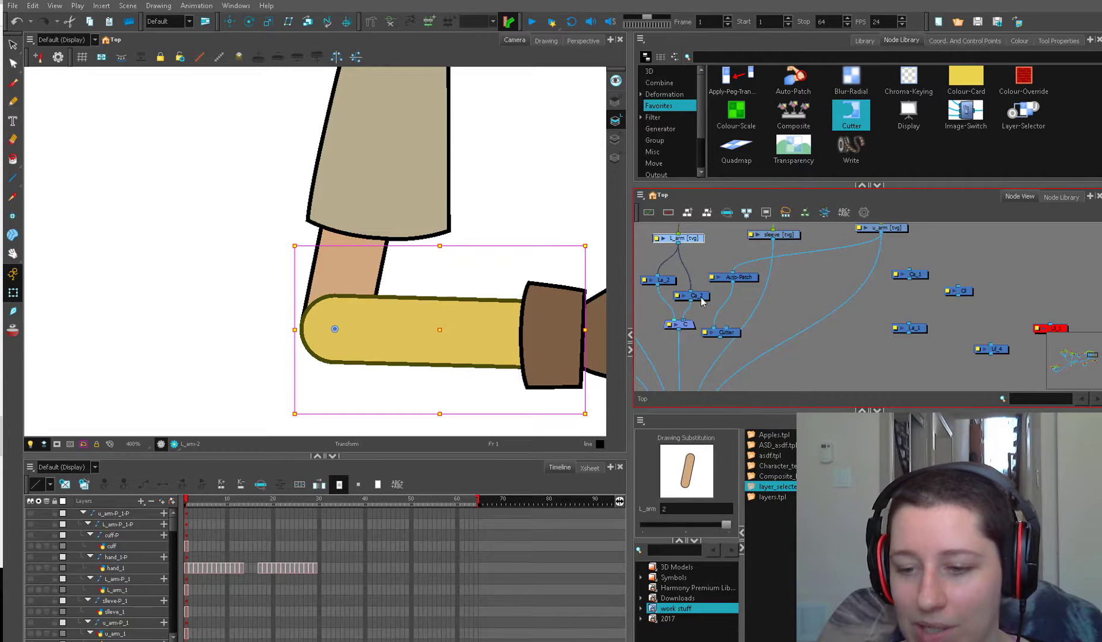
Wire the Cutter below composite C with Auto-Patch as its matte, and show the render preview.
{"action": "left_click_drag", "start_coordinate": [699, 297], "coordinate": [696, 286]}
{"action": "left_click_drag", "start_coordinate": [666, 281], "coordinate": [668, 267]}
{"action": "left_click", "coordinate": [683, 324]}
{"action": "mouse_move", "coordinate": [691, 310]}
{"action": "left_mouse_down"}
{"action": "mouse_move", "coordinate": [721, 297]}
{"action": "mouse_move", "coordinate": [750, 316]}
{"action": "mouse_move", "coordinate": [705, 292]}
{"action": "left_mouse_up"}
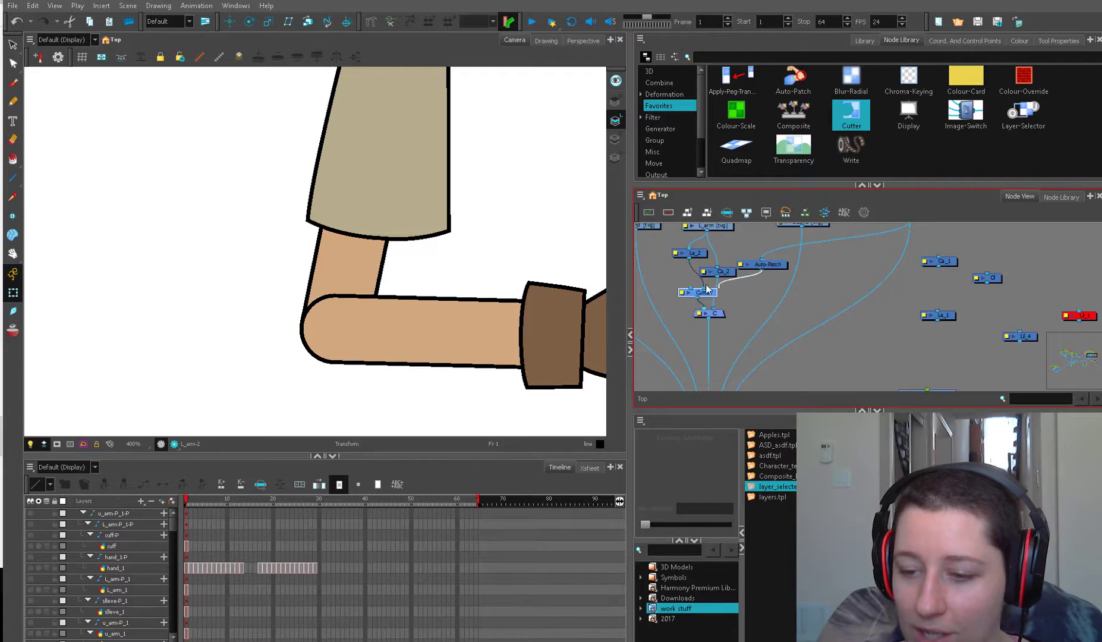
{"action": "left_click", "coordinate": [174, 444]}
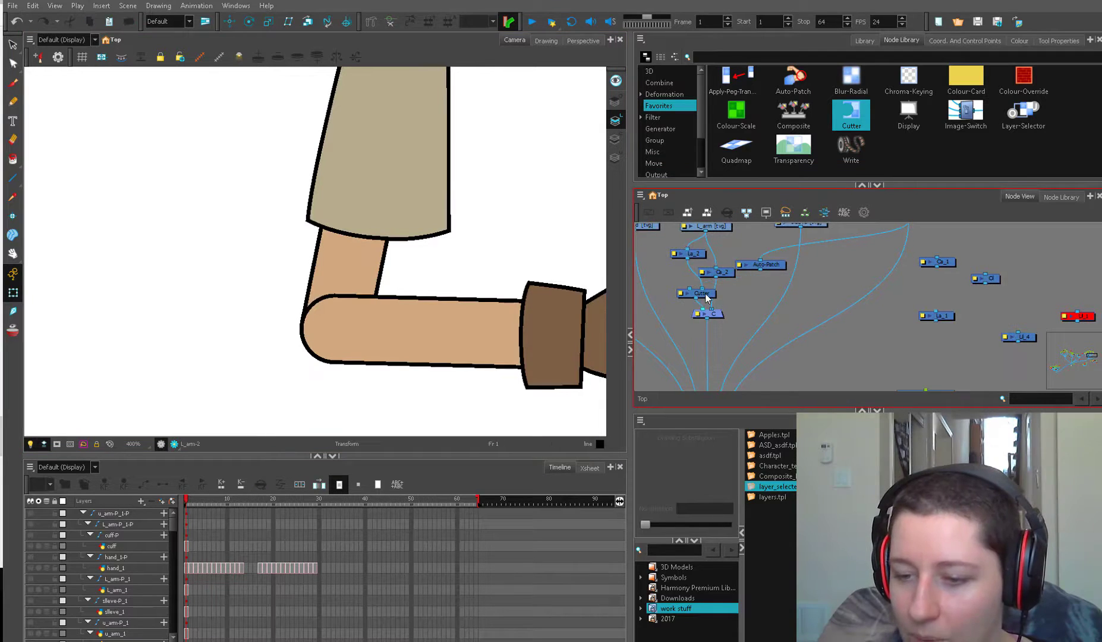
{"action": "left_click_drag", "start_coordinate": [705, 292], "coordinate": [697, 320]}
{"action": "left_click_drag", "start_coordinate": [717, 326], "coordinate": [717, 330]}
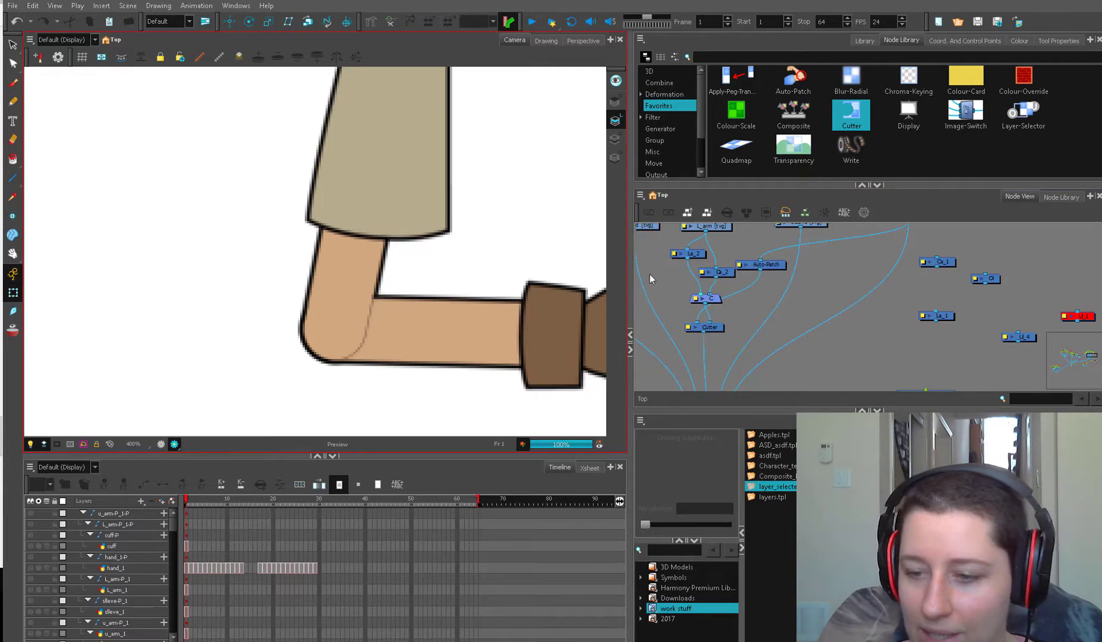
Try bypassing La_2 so that L_arm feeds C directly while Ca_2 goes straight to the main composite.
{"action": "left_click_drag", "start_coordinate": [736, 292], "coordinate": [726, 240]}
{"action": "scroll", "coordinate": [716, 292], "scroll_direction": "up", "scroll_amount": 1}
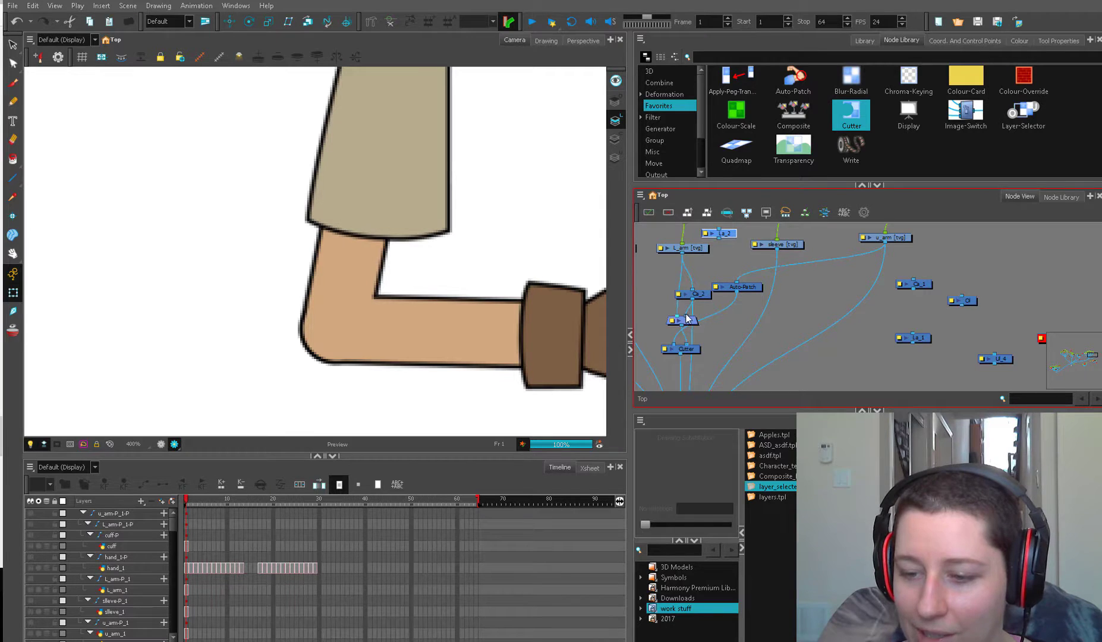
{"action": "mouse_move", "coordinate": [701, 299]}
{"action": "left_mouse_down"}
{"action": "mouse_move", "coordinate": [728, 312]}
{"action": "mouse_move", "coordinate": [856, 319]}
{"action": "mouse_move", "coordinate": [697, 293]}
{"action": "left_mouse_up"}
{"action": "left_click_drag", "start_coordinate": [698, 250], "coordinate": [698, 253]}
{"action": "left_click", "coordinate": [693, 295]}
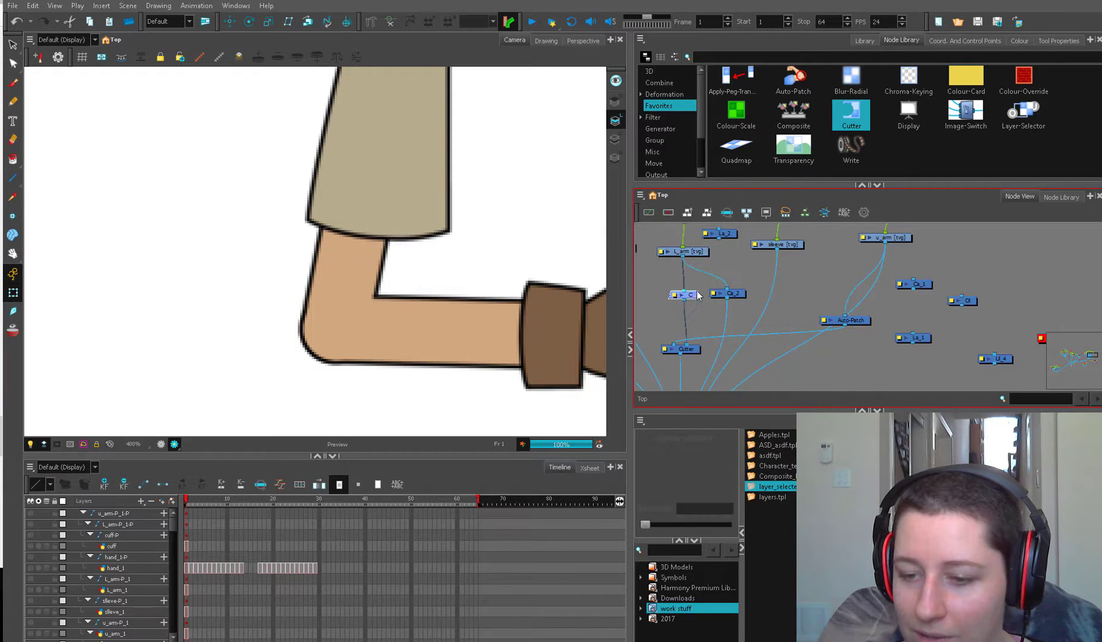
Try deleting composite C so that L_arm connects directly to the Cutter.
{"action": "key", "text": "Delete"}
{"action": "left_click_drag", "start_coordinate": [697, 349], "coordinate": [693, 327]}
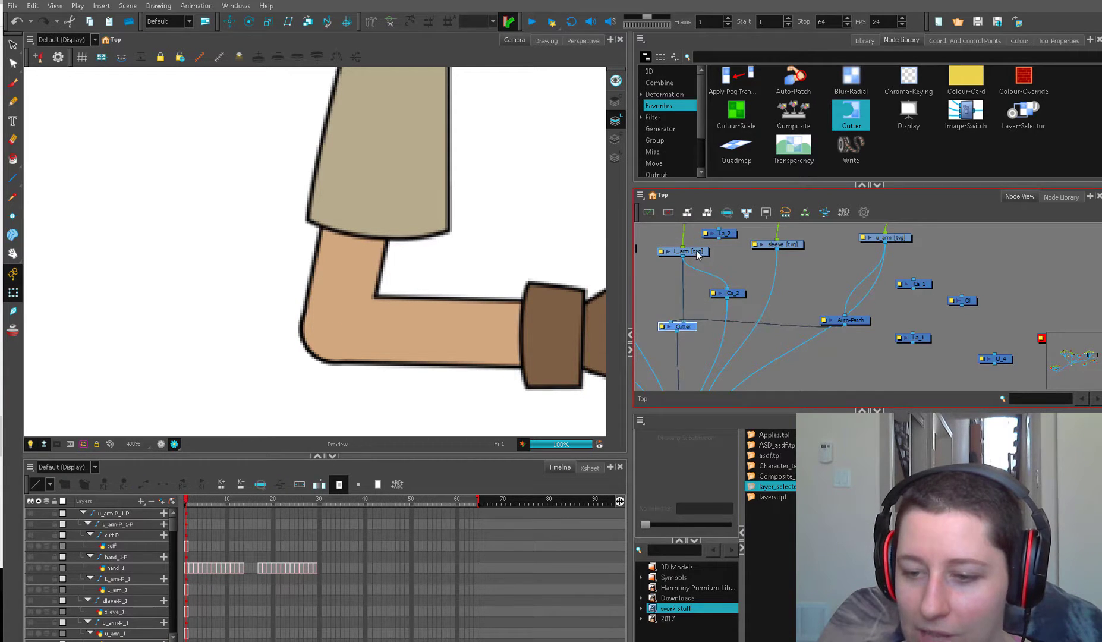
{"action": "left_click_drag", "start_coordinate": [695, 251], "coordinate": [695, 253]}
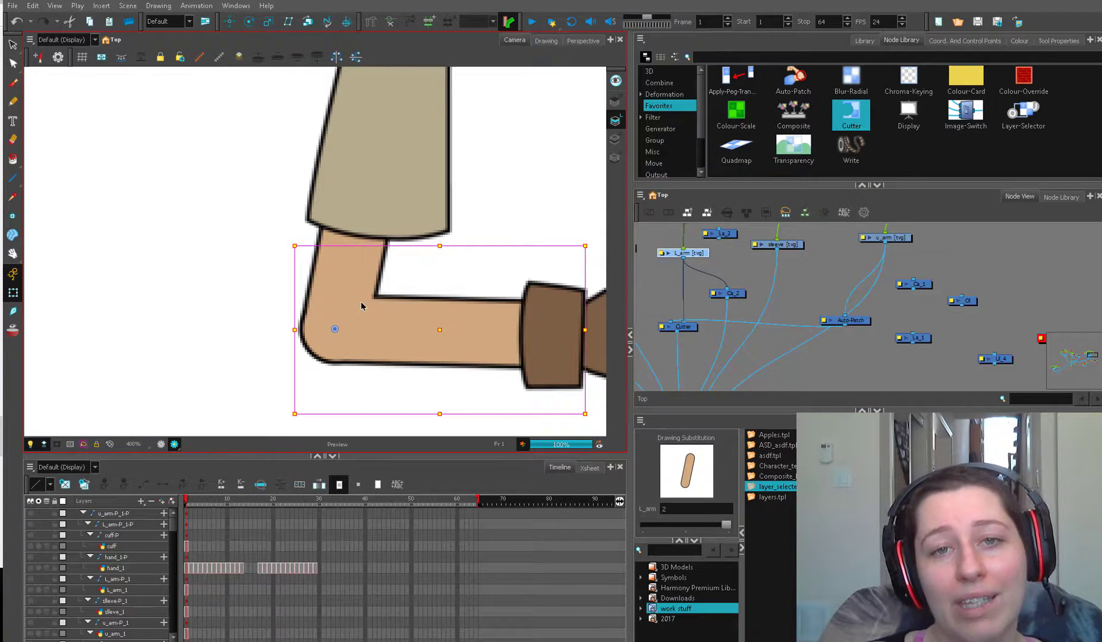
{"action": "left_click_drag", "start_coordinate": [677, 253], "coordinate": [679, 256]}
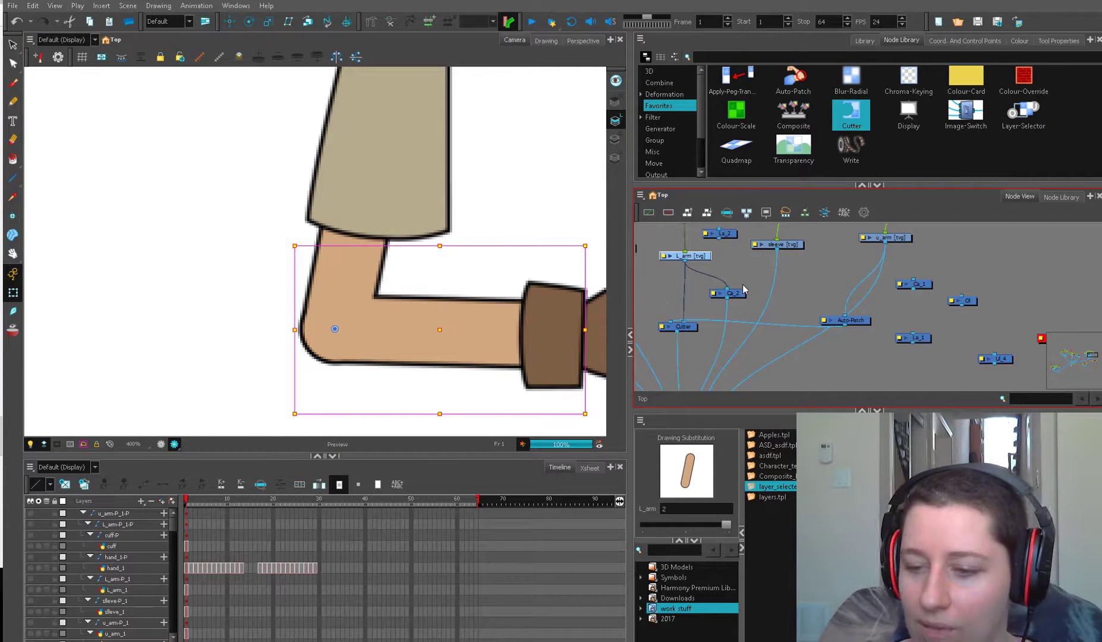
{"action": "left_click_drag", "start_coordinate": [727, 299], "coordinate": [683, 325]}
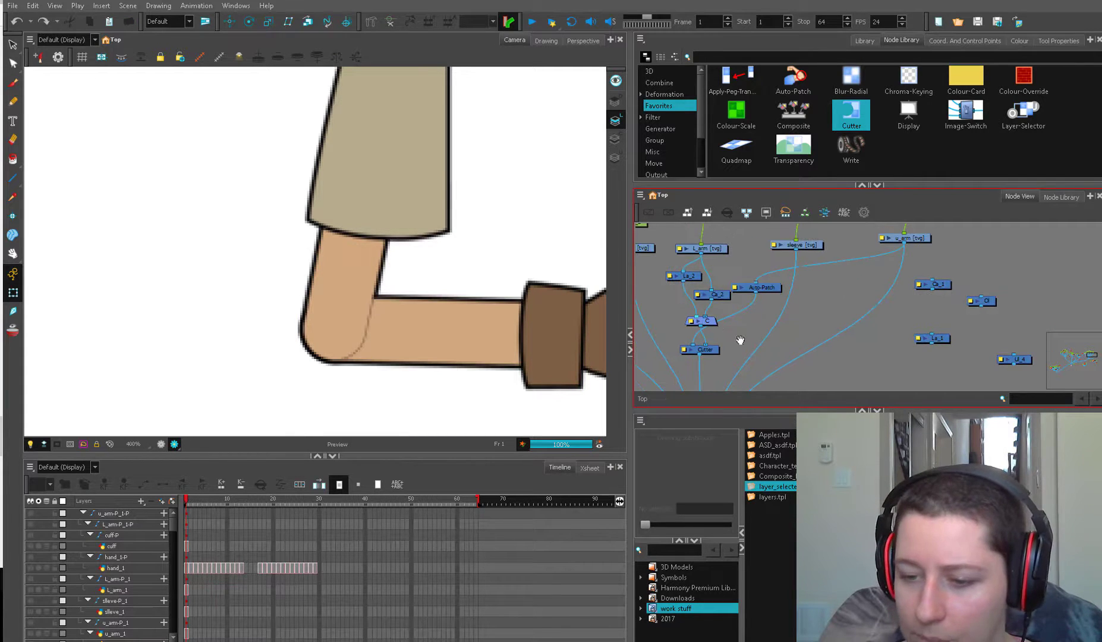
Tidy the node layout by repositioning the Cutter, La_2, Ca_2 and Auto-Patch around composite C.
{"action": "left_click_drag", "start_coordinate": [711, 355], "coordinate": [719, 359]}
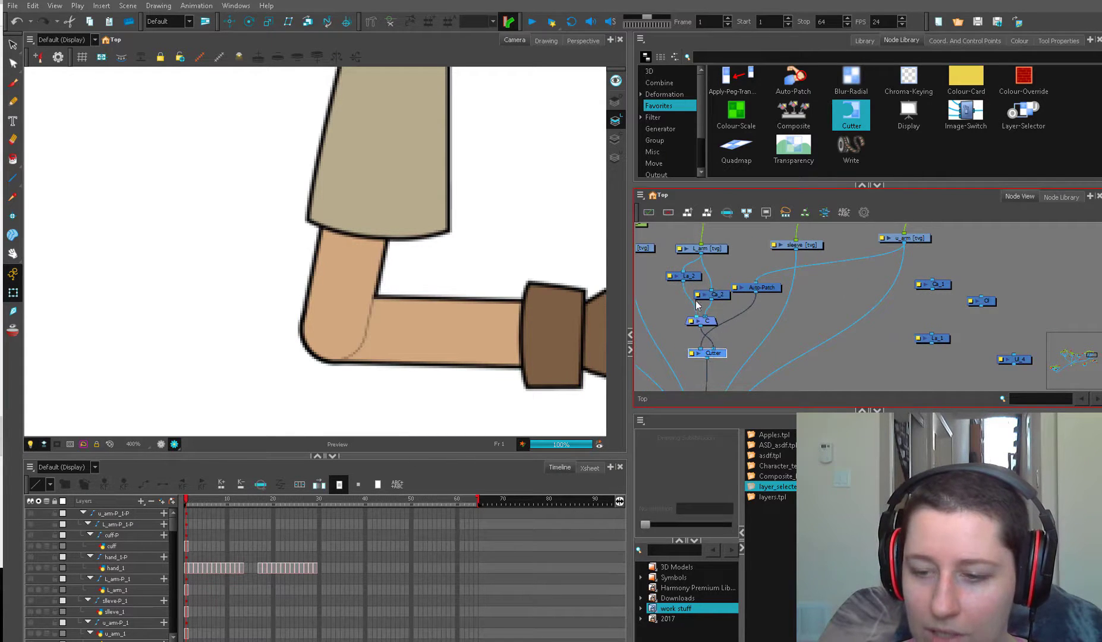
{"action": "left_click_drag", "start_coordinate": [739, 314], "coordinate": [717, 288]}
{"action": "left_click_drag", "start_coordinate": [763, 304], "coordinate": [770, 300]}
{"action": "left_click", "coordinate": [802, 316]}
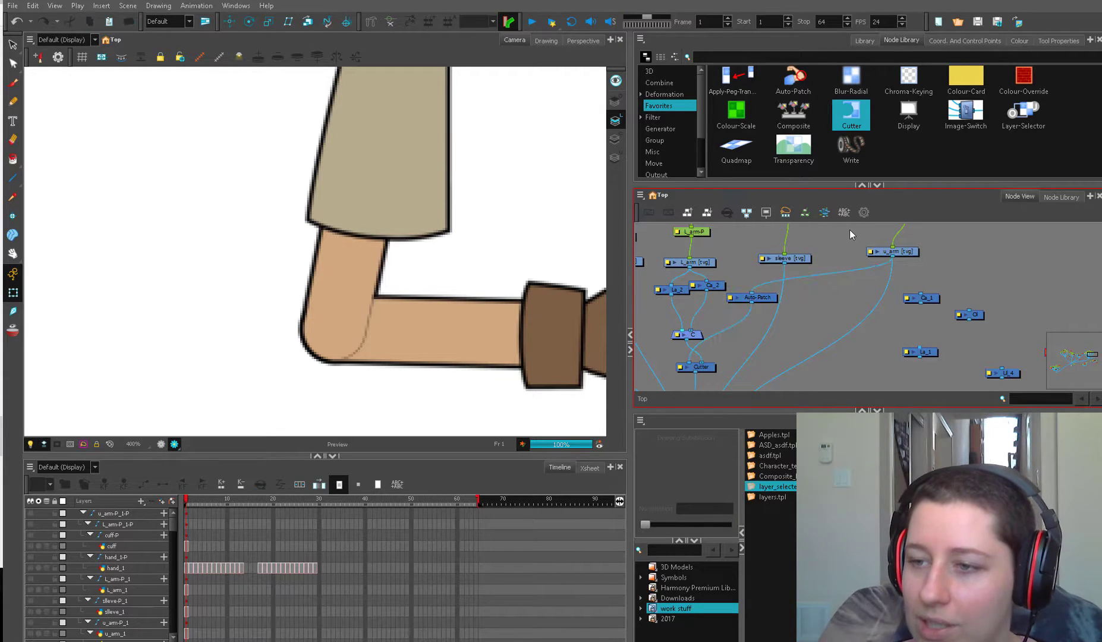
Search the node library for "matt", add a Matte-Resize node and place it on the connection between Auto-Patch and the Cutter.
{"action": "left_click", "coordinate": [755, 57]}
{"action": "type", "text": "matt"}
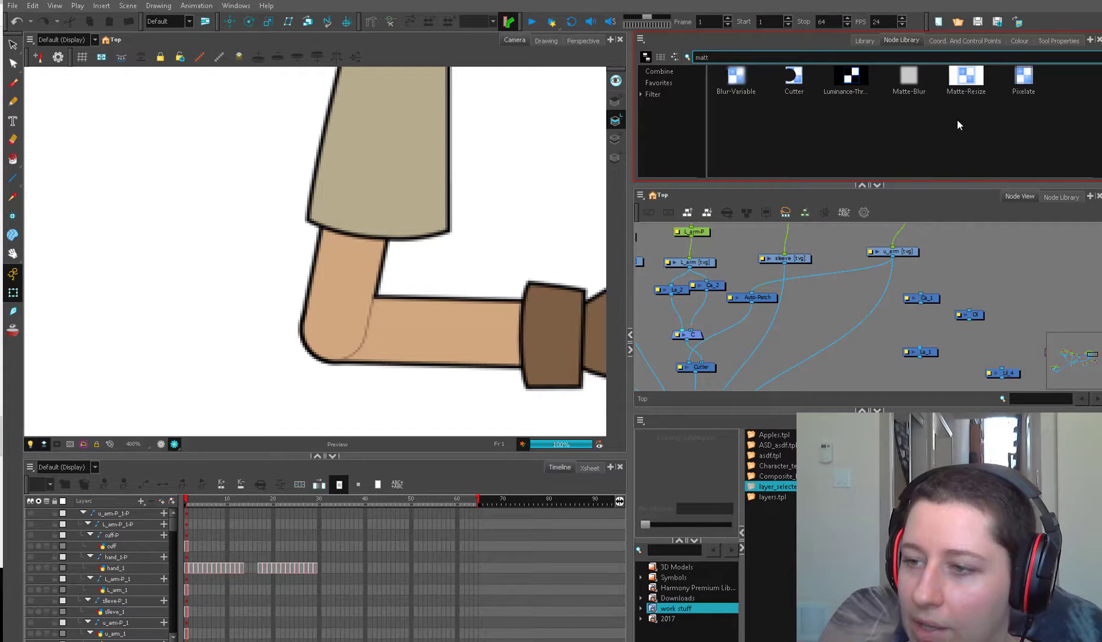
{"action": "left_click_drag", "start_coordinate": [966, 76], "coordinate": [772, 329]}
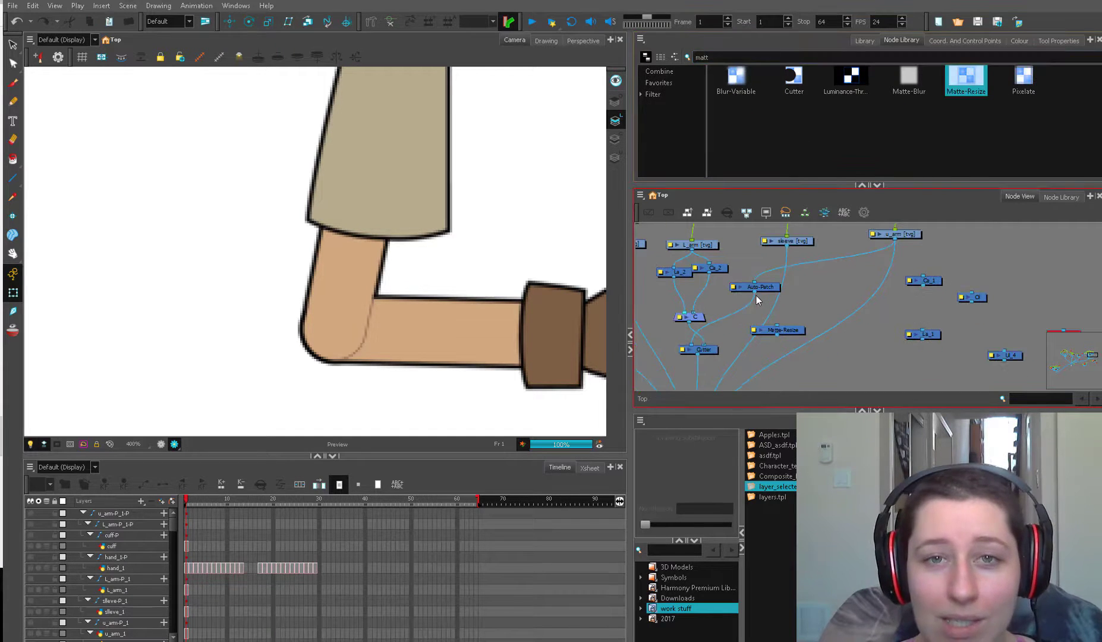
{"action": "right_click", "coordinate": [764, 286]}
{"action": "left_click", "coordinate": [722, 333]}
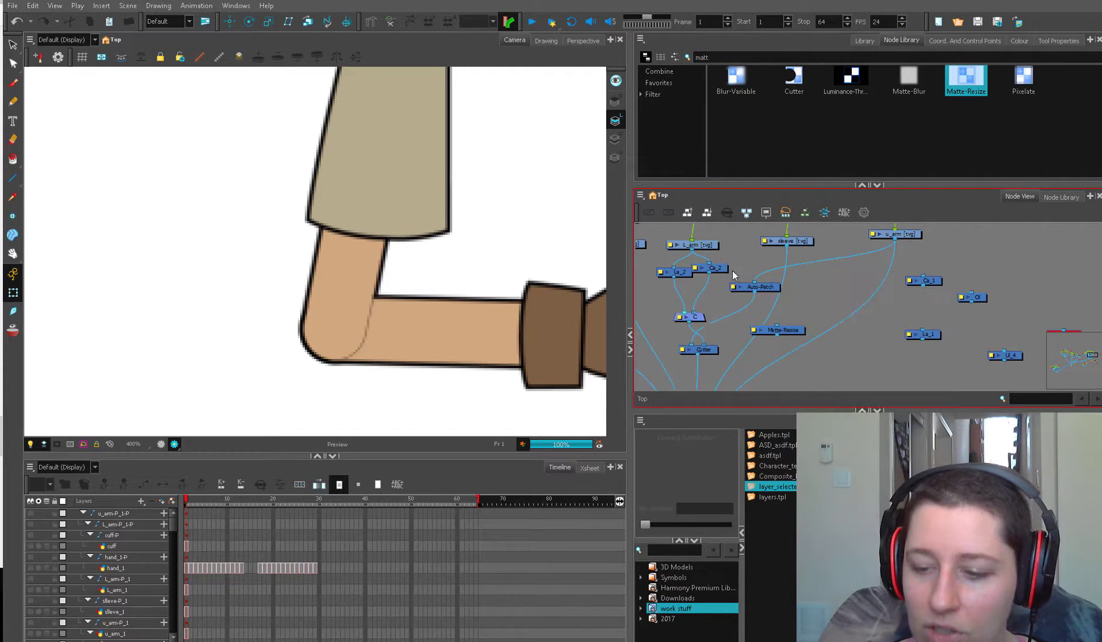
{"action": "left_click_drag", "start_coordinate": [778, 330], "coordinate": [735, 320]}
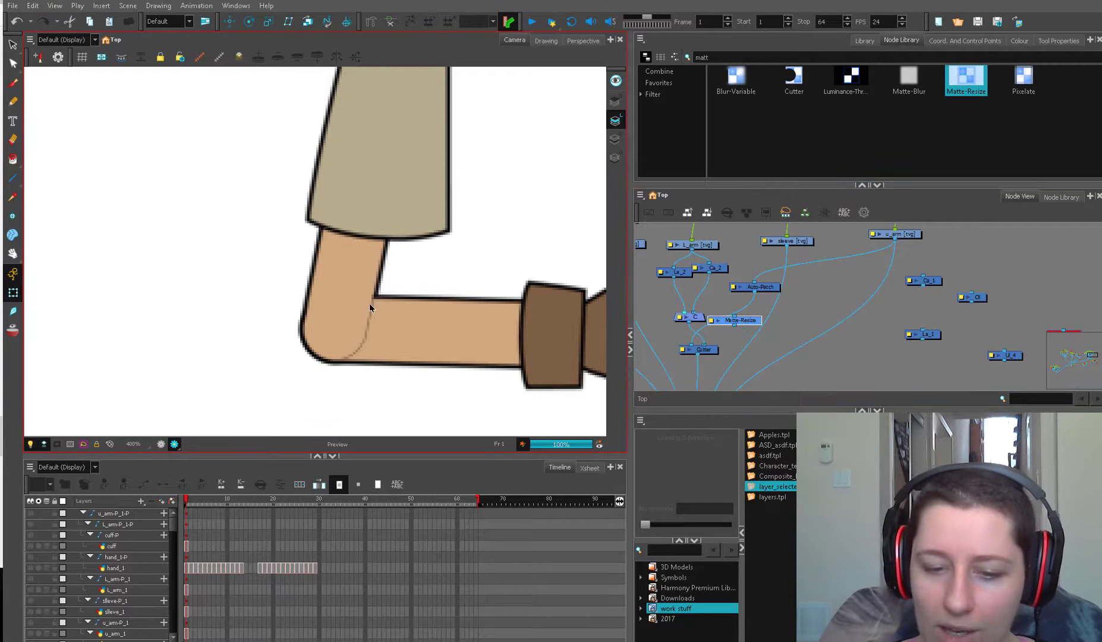
Try Matte-Resize radius values of -0.2 and then -0.3 to hide the elbow seam.
{"action": "double_click", "coordinate": [751, 321]}
{"action": "left_click", "coordinate": [507, 271]}
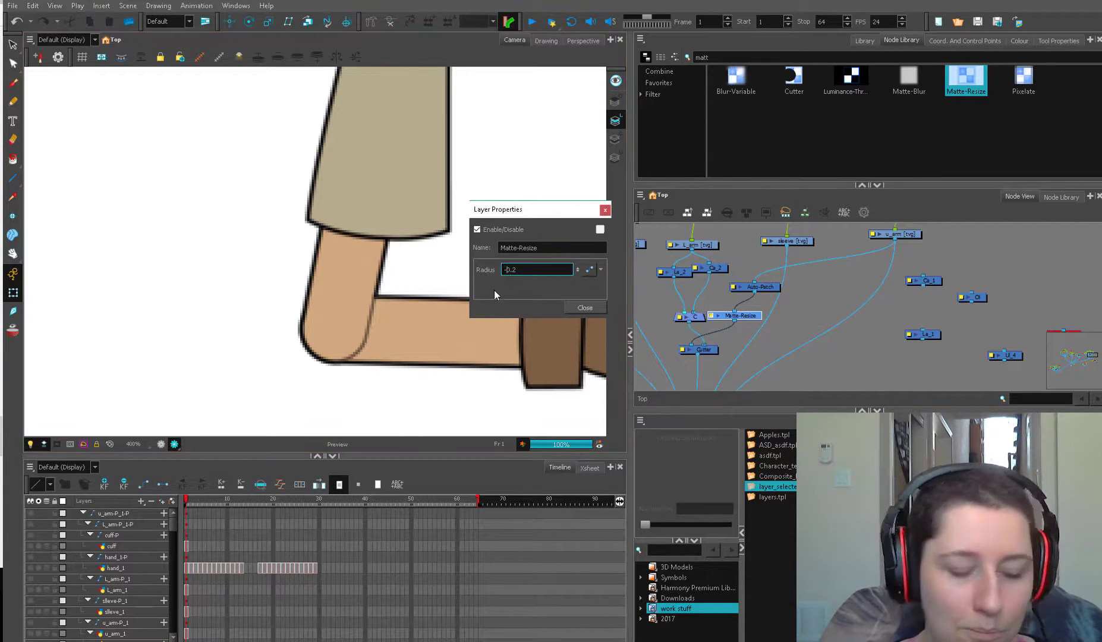
{"action": "key", "text": "Return"}
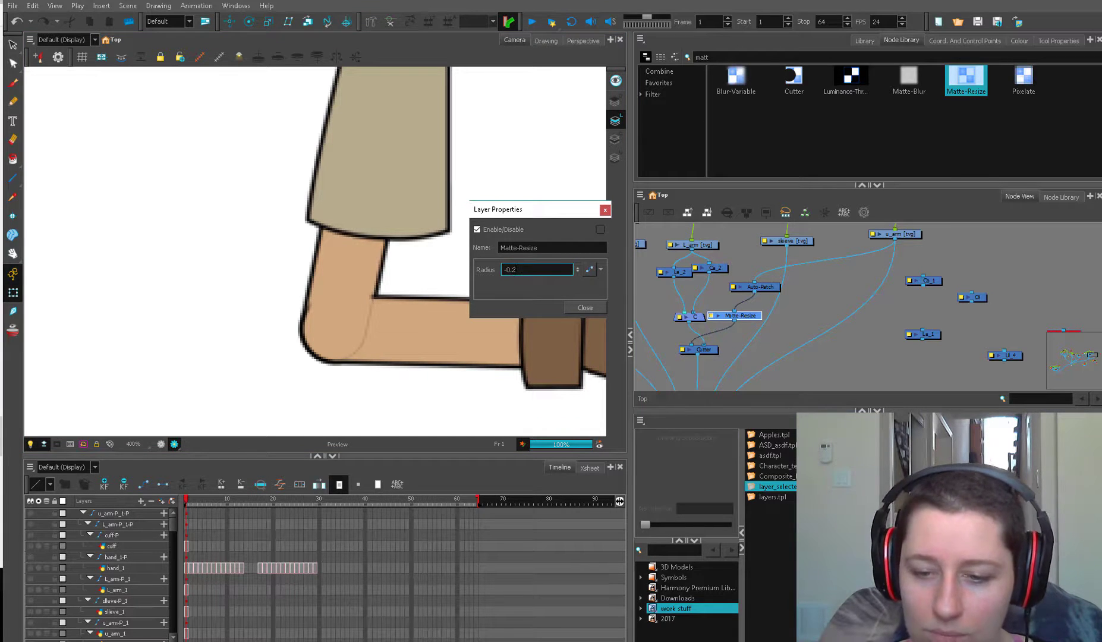
{"action": "left_click_drag", "start_coordinate": [516, 270], "coordinate": [513, 270]}
{"action": "type", "text": "3"}
{"action": "key", "text": "Return"}
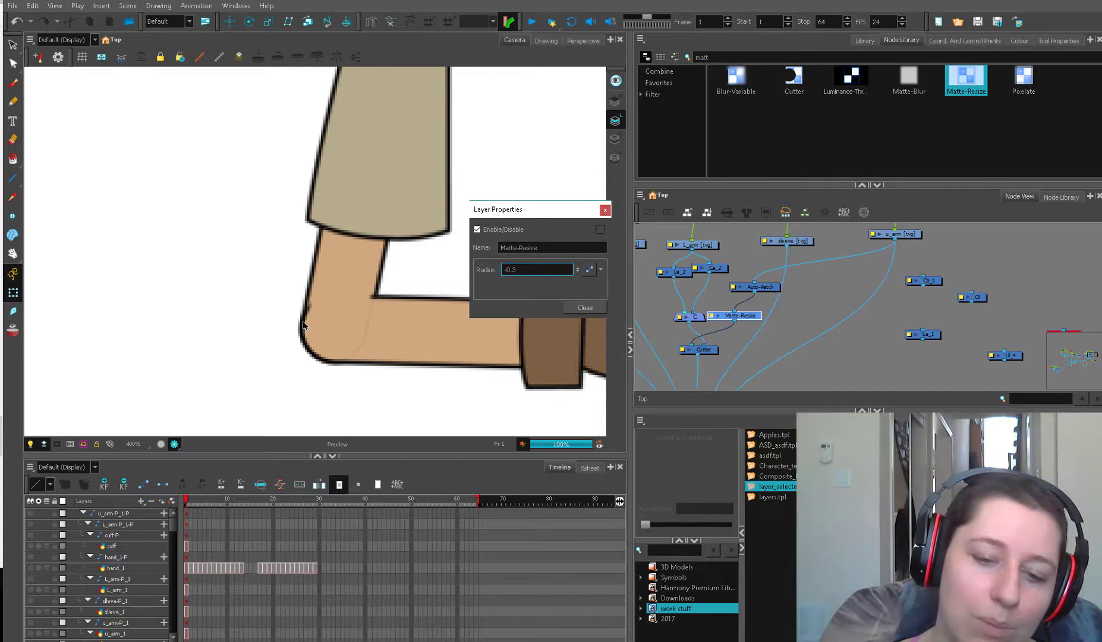
{"action": "left_click", "coordinate": [585, 307]}
Remove the Matte-Resize node so that Auto-Patch feeds the Cutter directly.
{"action": "mouse_move", "coordinate": [733, 310]}
{"action": "left_mouse_down"}
{"action": "mouse_move", "coordinate": [710, 304]}
{"action": "mouse_move", "coordinate": [718, 314]}
{"action": "mouse_move", "coordinate": [743, 303]}
{"action": "left_mouse_up"}
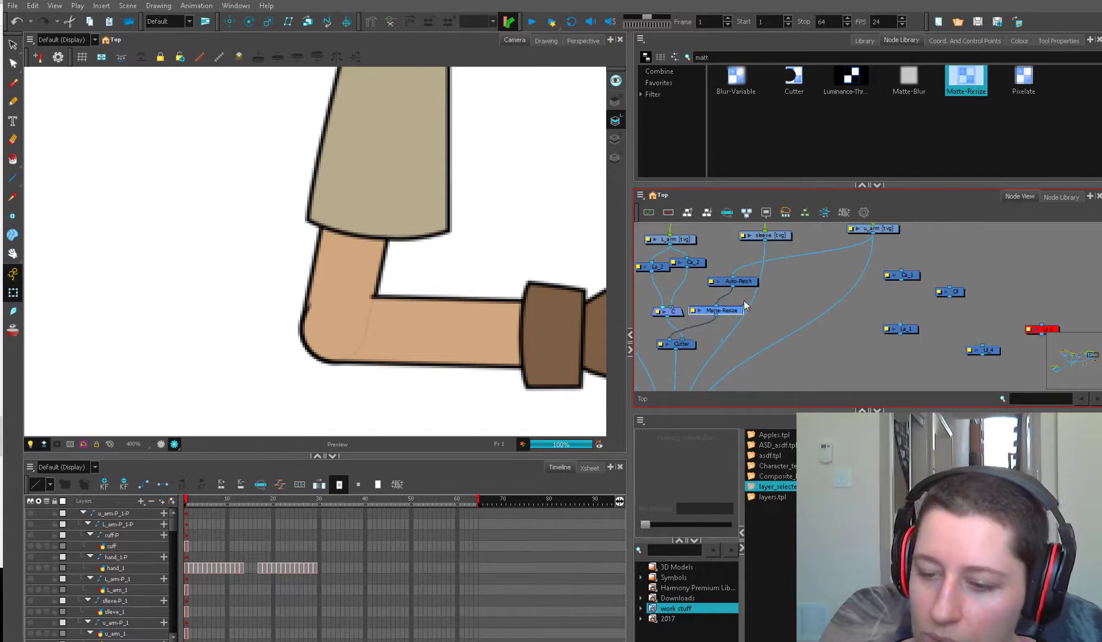
{"action": "key", "text": "Delete"}
{"action": "left_click_drag", "start_coordinate": [672, 307], "coordinate": [700, 317]}
{"action": "key", "text": "ctrl+z"}
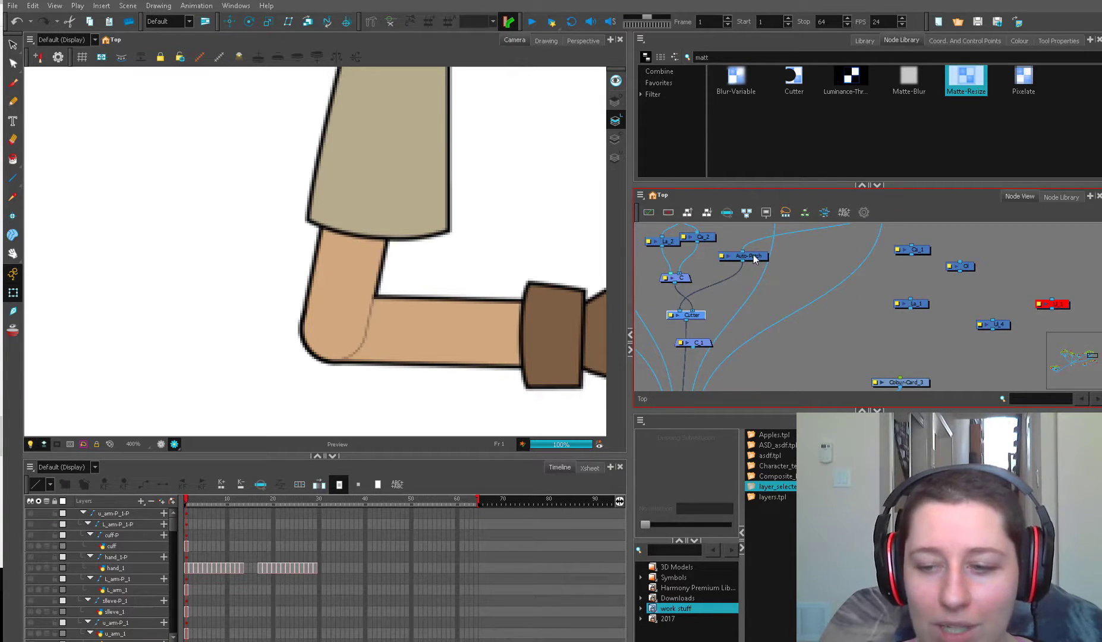
{"action": "scroll", "coordinate": [718, 286], "scroll_direction": "up", "scroll_amount": 2}
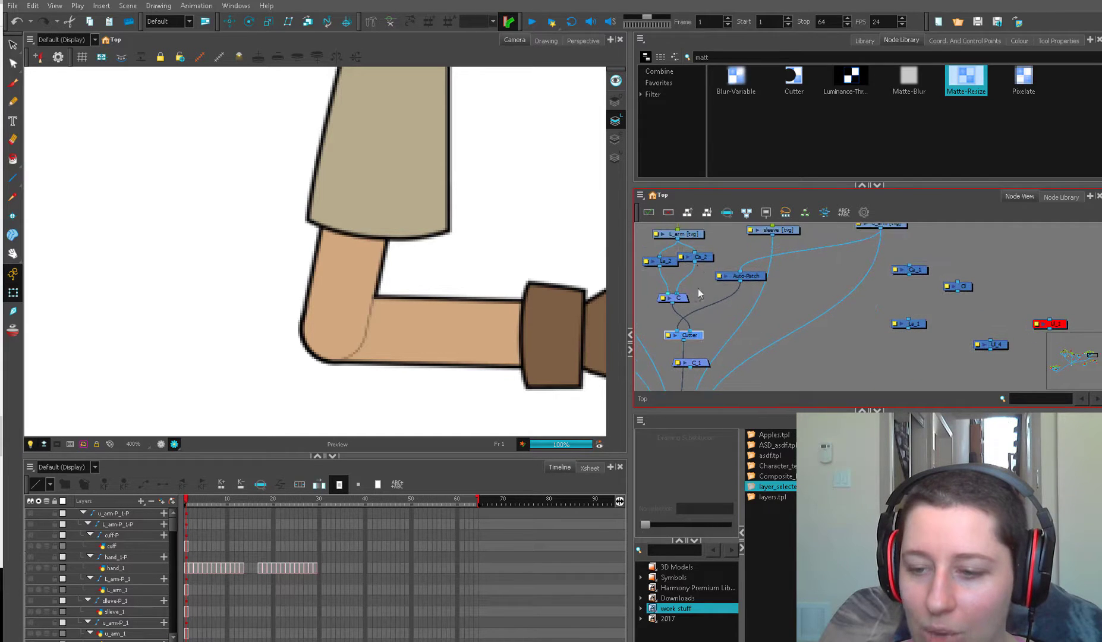
Try covering the seam by connecting Ca_2 to composite C many times in parallel.
{"action": "left_click", "coordinate": [698, 258]}
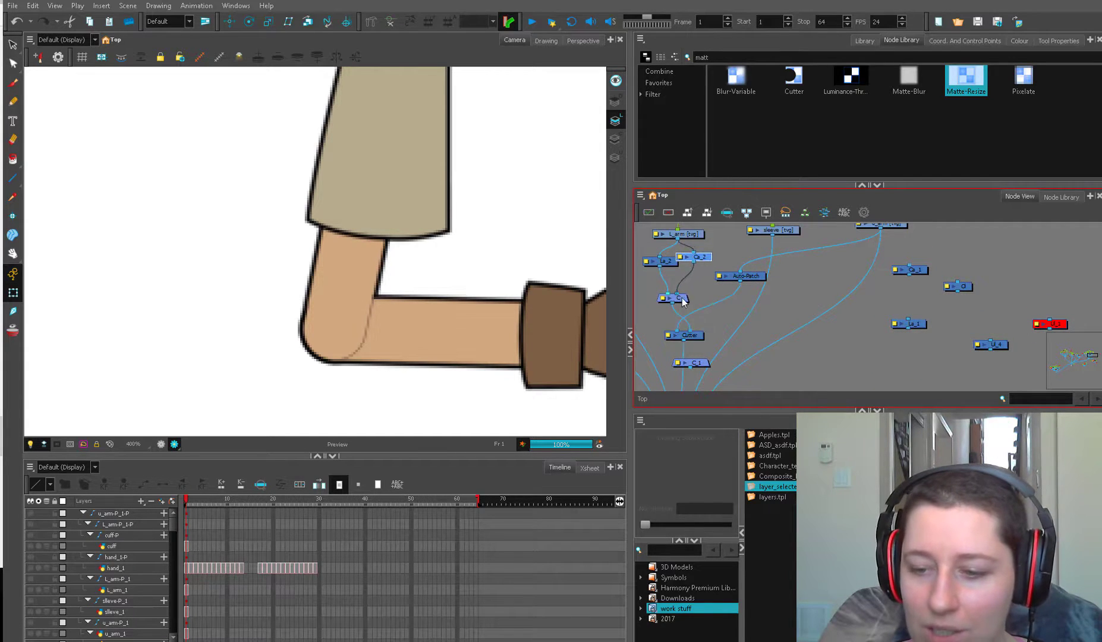
{"action": "scroll", "coordinate": [683, 270], "scroll_direction": "down", "scroll_amount": 1}
{"action": "left_click_drag", "start_coordinate": [687, 250], "coordinate": [705, 273]}
{"action": "left_click_drag", "start_coordinate": [681, 305], "coordinate": [679, 315]}
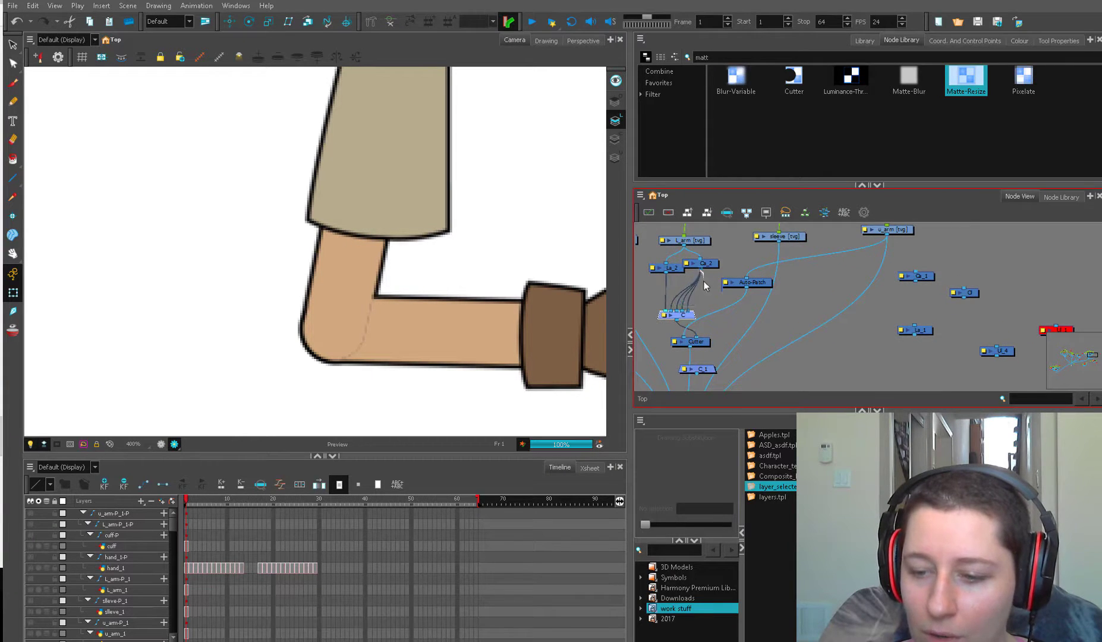
{"action": "left_click_drag", "start_coordinate": [700, 269], "coordinate": [717, 309]}
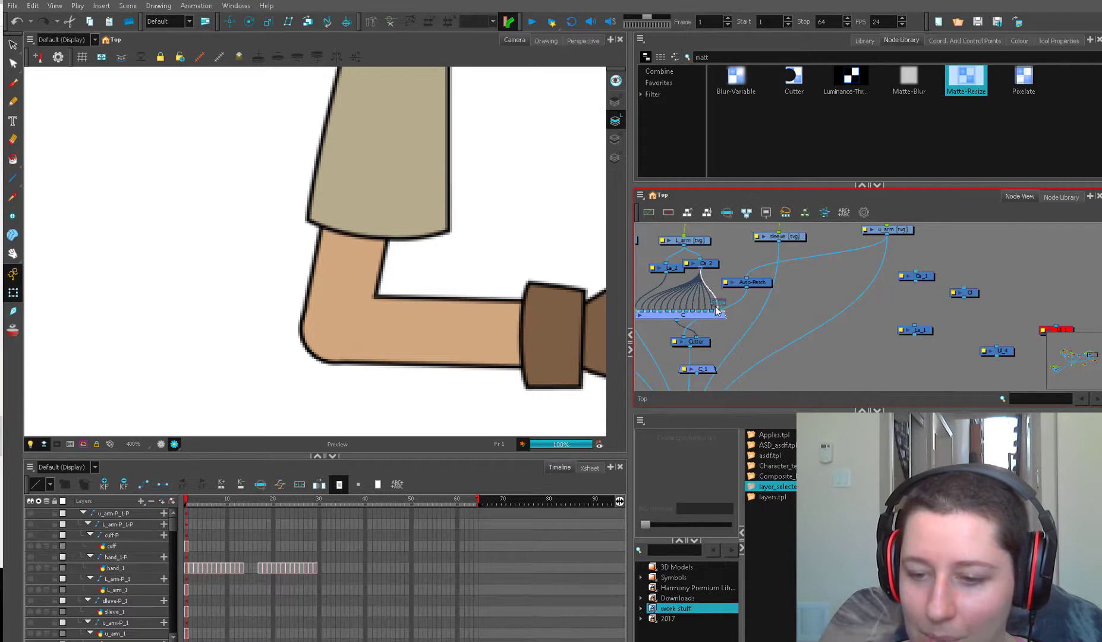
{"action": "left_click_drag", "start_coordinate": [701, 270], "coordinate": [723, 310]}
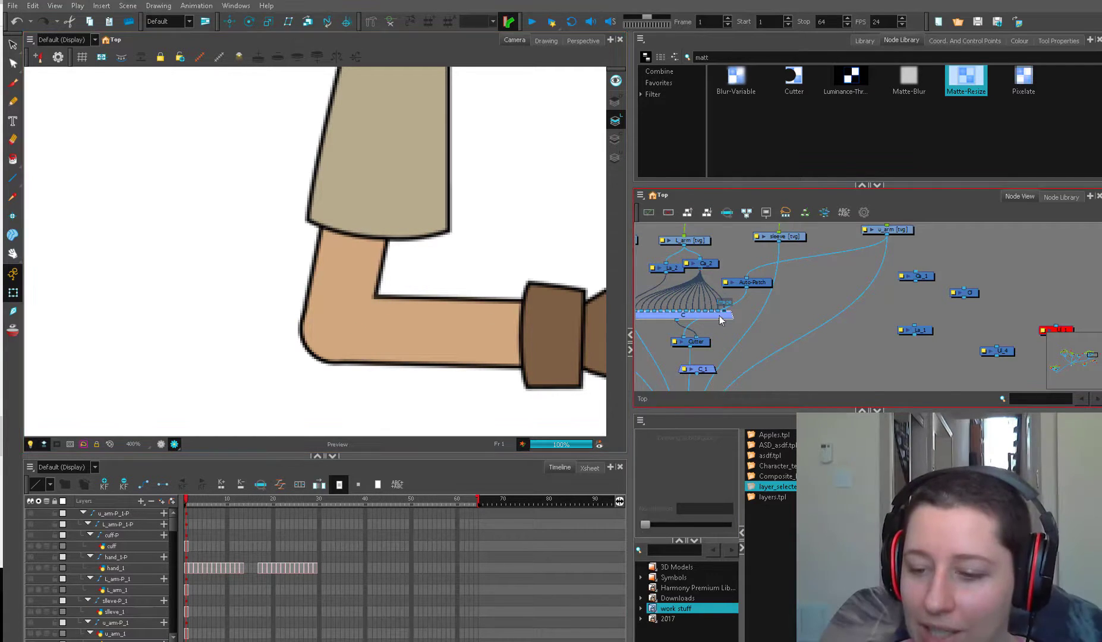
Spread out Auto-Patch, the Cutter and Ca_2 around the widened composite C.
{"action": "left_click_drag", "start_coordinate": [721, 315], "coordinate": [791, 292]}
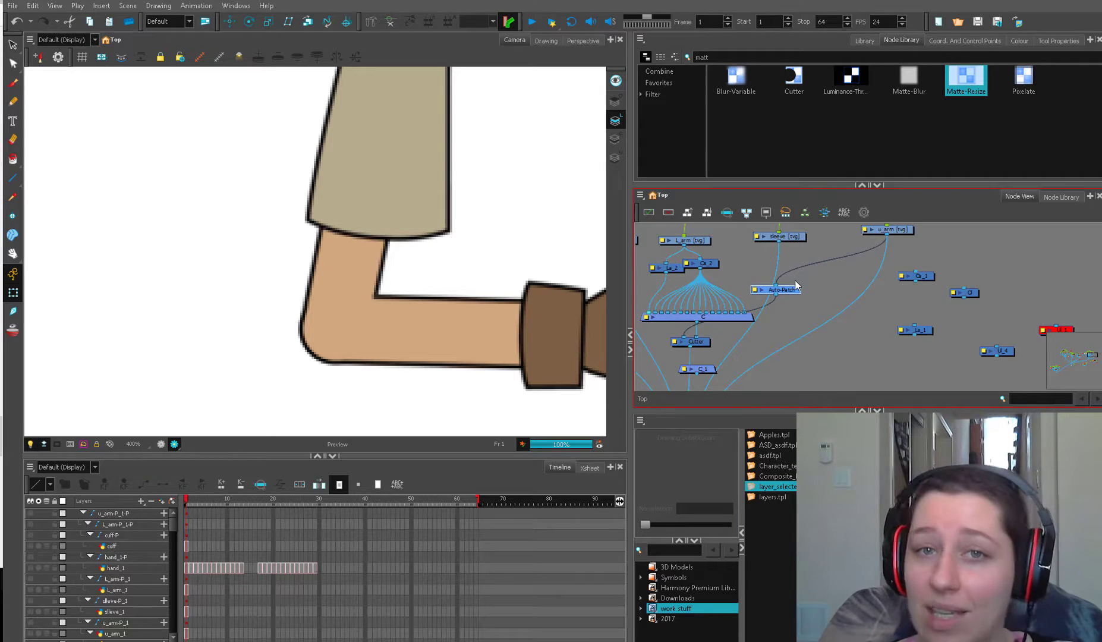
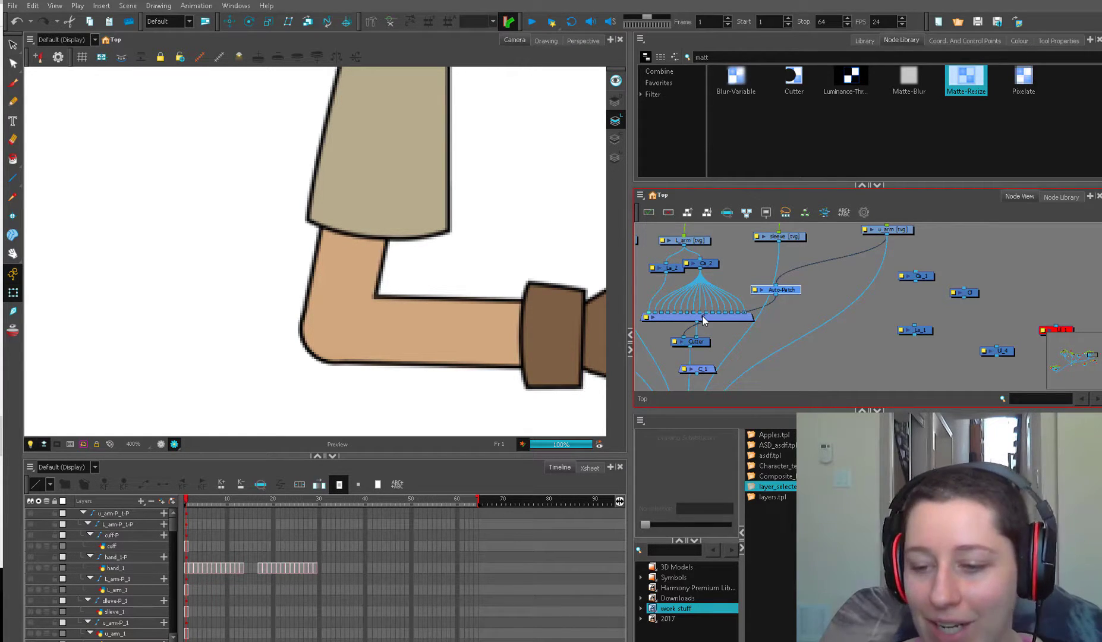
{"action": "left_click", "coordinate": [733, 259]}
{"action": "left_click_drag", "start_coordinate": [784, 290], "coordinate": [797, 296]}
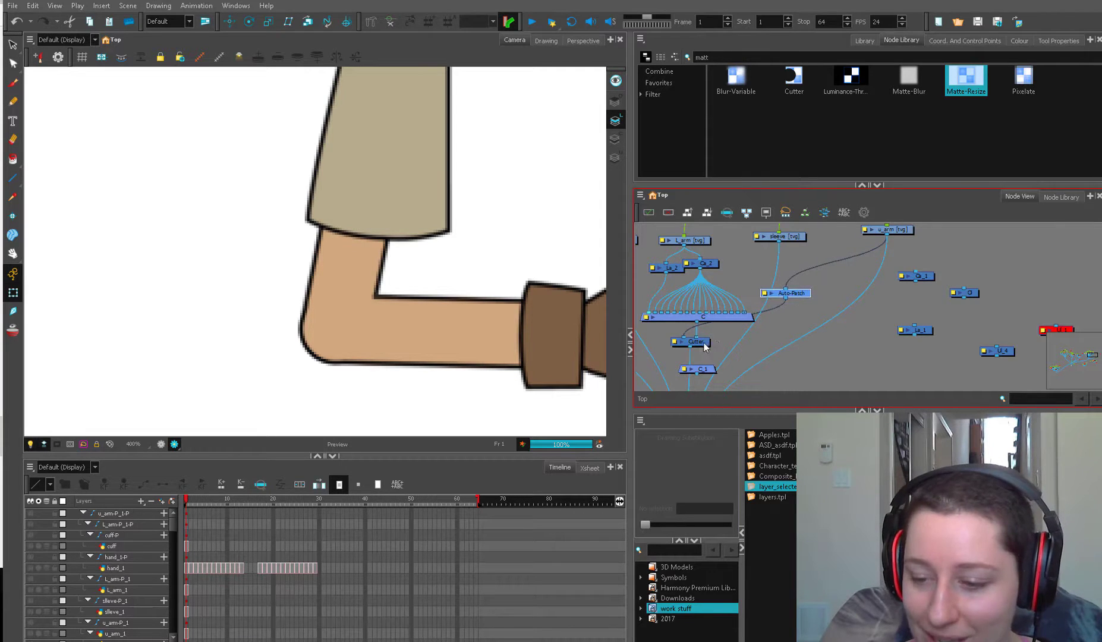
{"action": "left_click_drag", "start_coordinate": [703, 342], "coordinate": [706, 347]}
{"action": "left_click", "coordinate": [827, 259]}
{"action": "left_click_drag", "start_coordinate": [828, 259], "coordinate": [844, 250]}
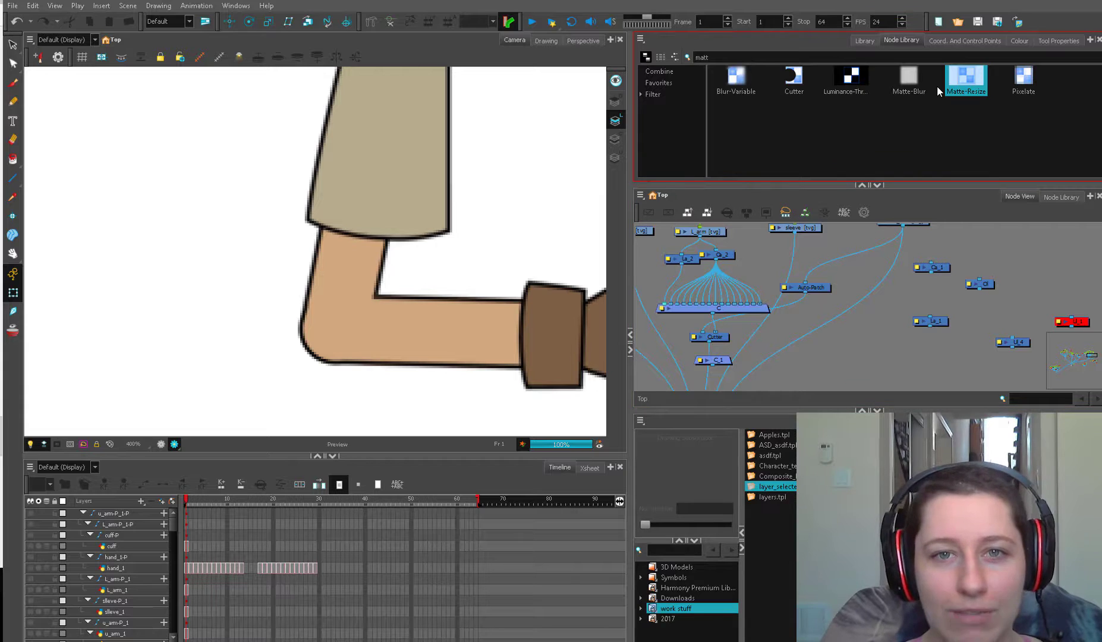
{"action": "left_click_drag", "start_coordinate": [703, 252], "coordinate": [703, 267]}
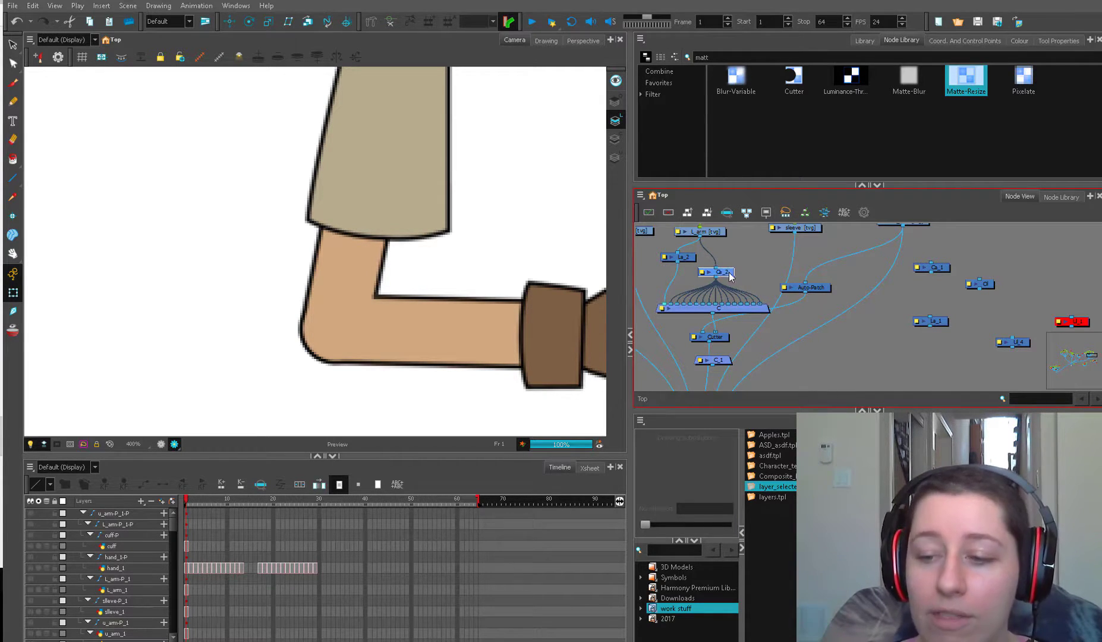
{"action": "left_click_drag", "start_coordinate": [731, 277], "coordinate": [735, 266]}
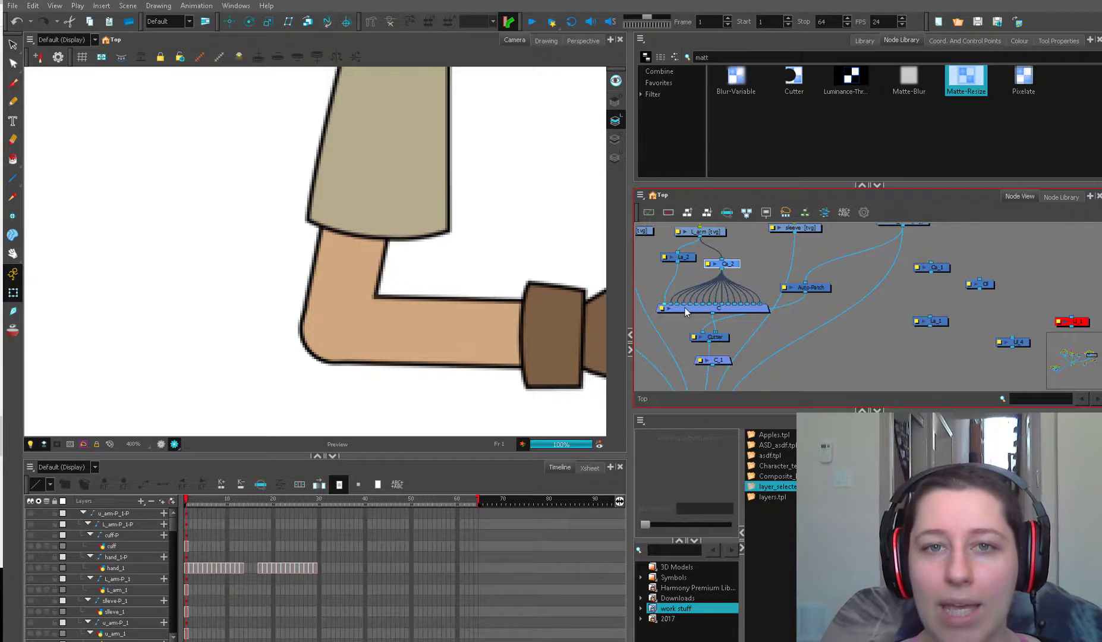
Remove the surplus Ca_2 connections and rewire so La_2 and Auto-Patch feed the Cutter, with the Cutter and Ca_2 feeding composite C.
{"action": "left_click_drag", "start_coordinate": [763, 305], "coordinate": [734, 266]}
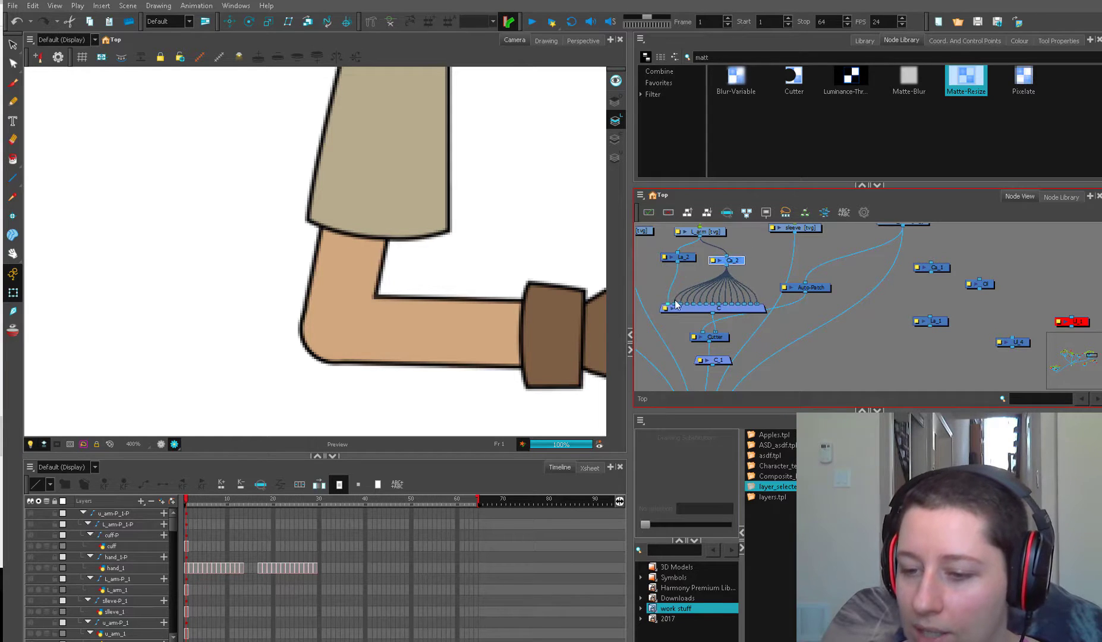
{"action": "left_click_drag", "start_coordinate": [678, 303], "coordinate": [702, 293]}
{"action": "left_click_drag", "start_coordinate": [694, 303], "coordinate": [713, 291]}
{"action": "left_click_drag", "start_coordinate": [804, 275], "coordinate": [682, 282]}
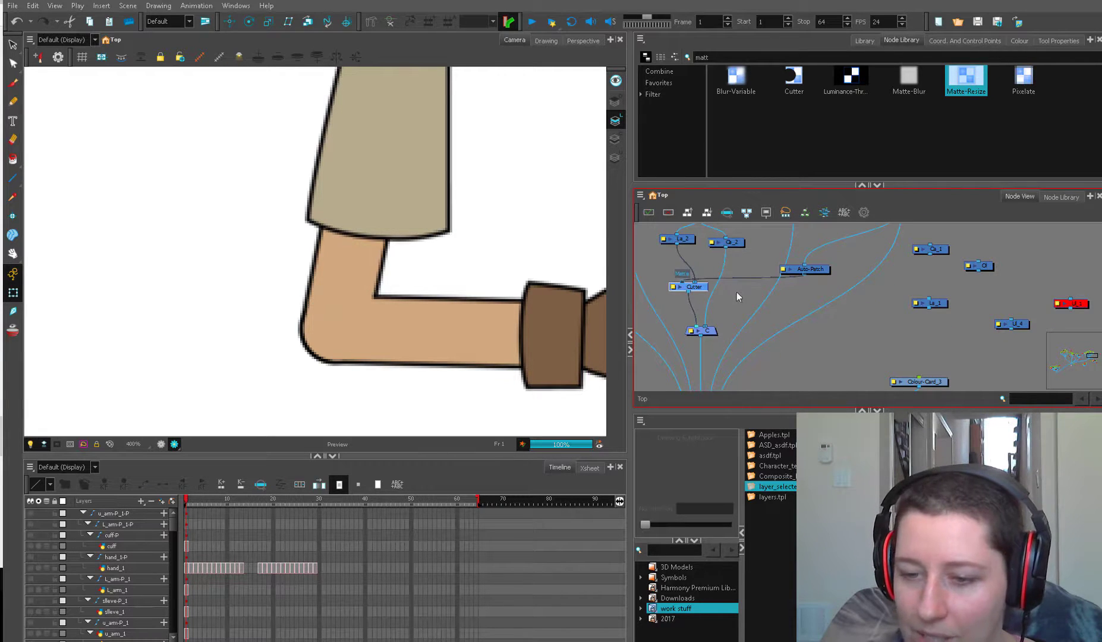
{"action": "left_click", "coordinate": [737, 292]}
Turn off the render preview and rotate the forearm and hand upward so the elbow folds sharply over the sleeve.
{"action": "left_click", "coordinate": [284, 341]}
{"action": "key", "text": "1"}
{"action": "key", "text": "1"}
{"action": "key", "text": "1"}
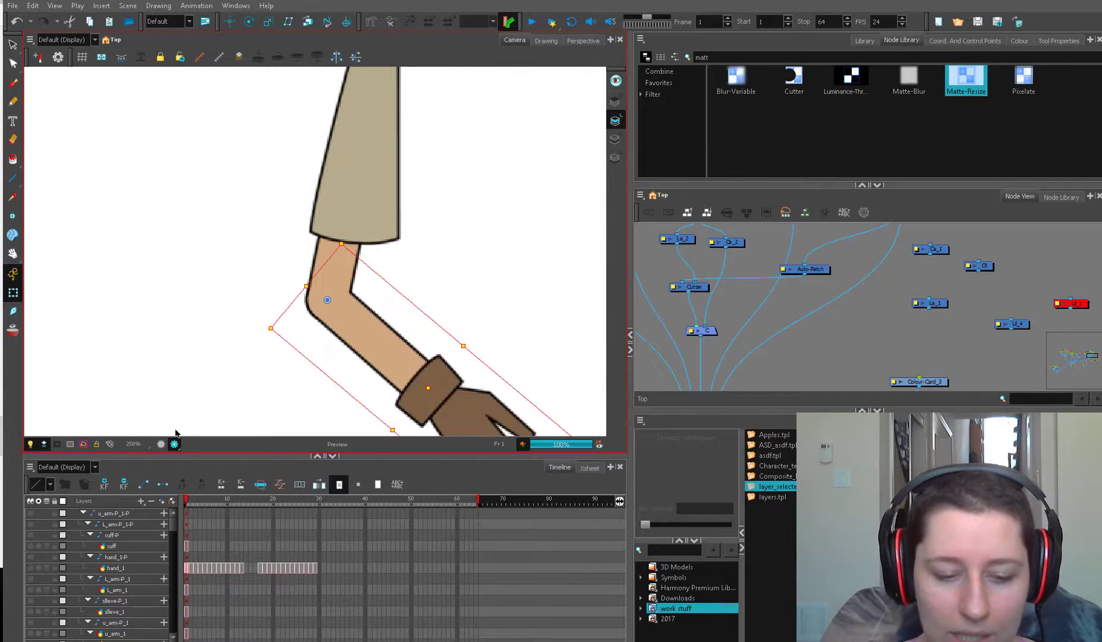
{"action": "scroll", "coordinate": [362, 294], "scroll_direction": "down", "scroll_amount": 1}
{"action": "left_click", "coordinate": [174, 444]}
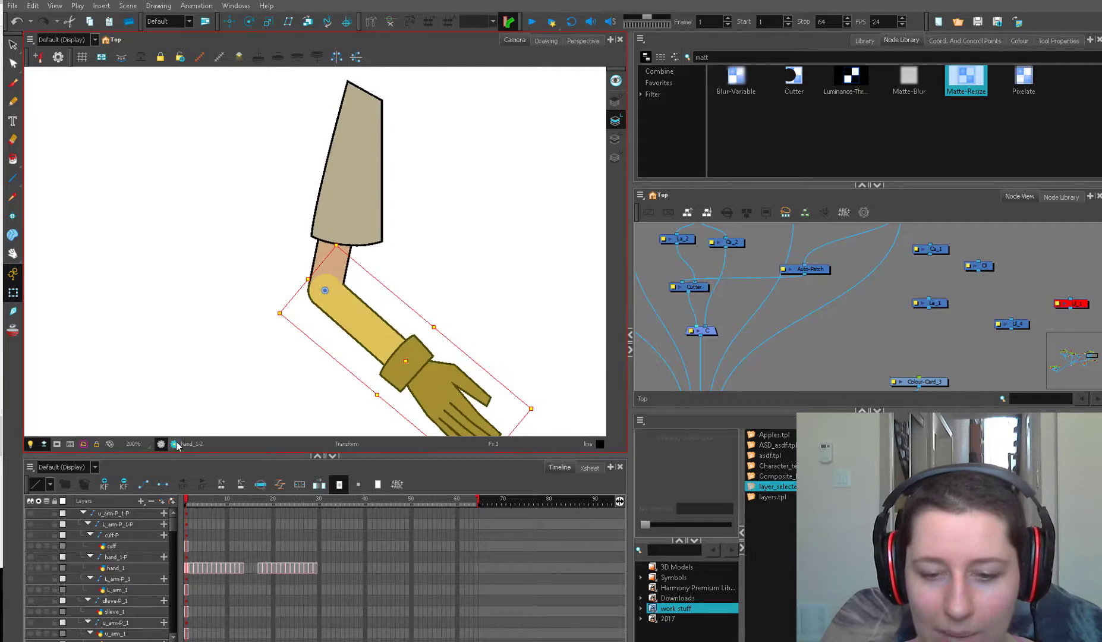
{"action": "left_click", "coordinate": [175, 443]}
{"action": "key", "text": "1"}
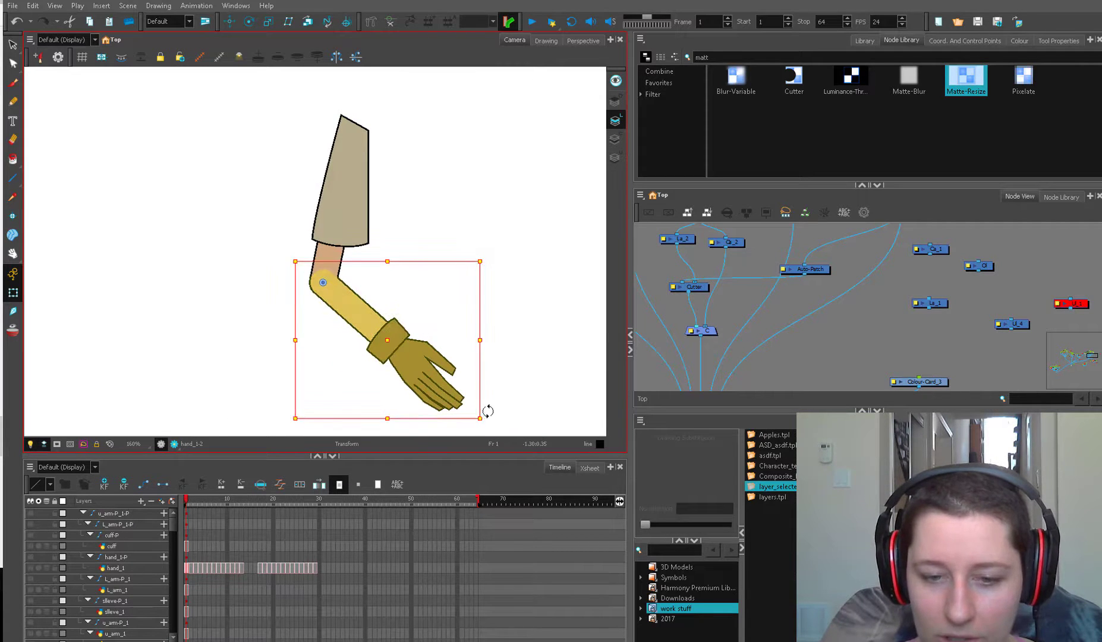
{"action": "left_click_drag", "start_coordinate": [488, 410], "coordinate": [382, 172]}
{"action": "left_click", "coordinate": [374, 344]}
{"action": "scroll", "coordinate": [338, 257], "scroll_direction": "up", "scroll_amount": 3}
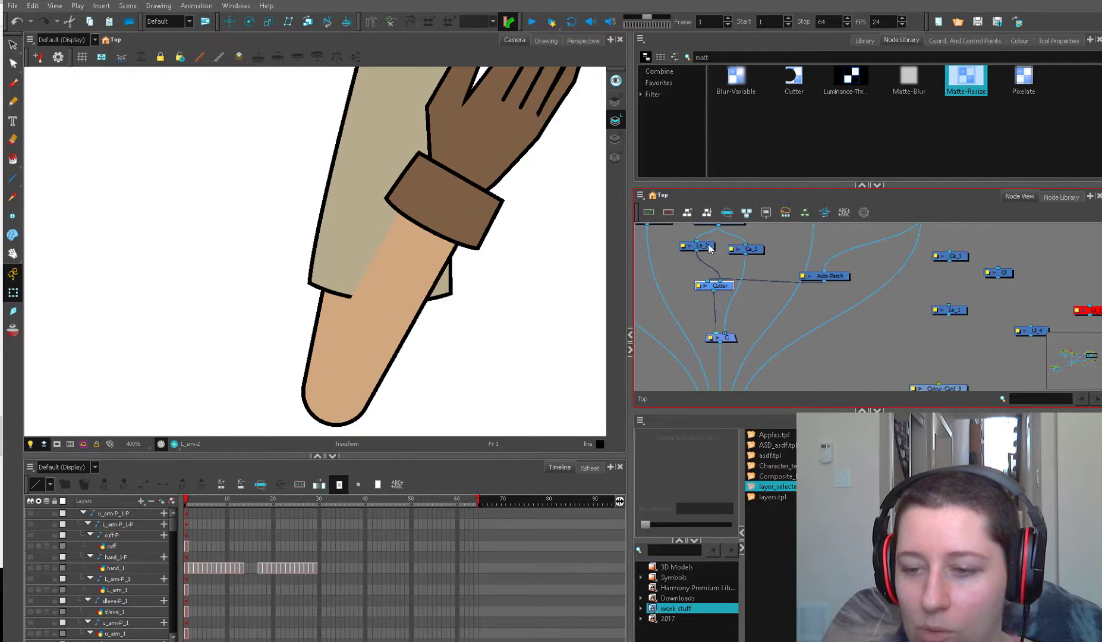
Reposition La_2 directly above the Cutter and set Ca_2 slightly farther to the side.
{"action": "scroll", "coordinate": [716, 252], "scroll_direction": "up", "scroll_amount": 2}
{"action": "left_click", "coordinate": [716, 262]}
{"action": "left_click", "coordinate": [413, 260]}
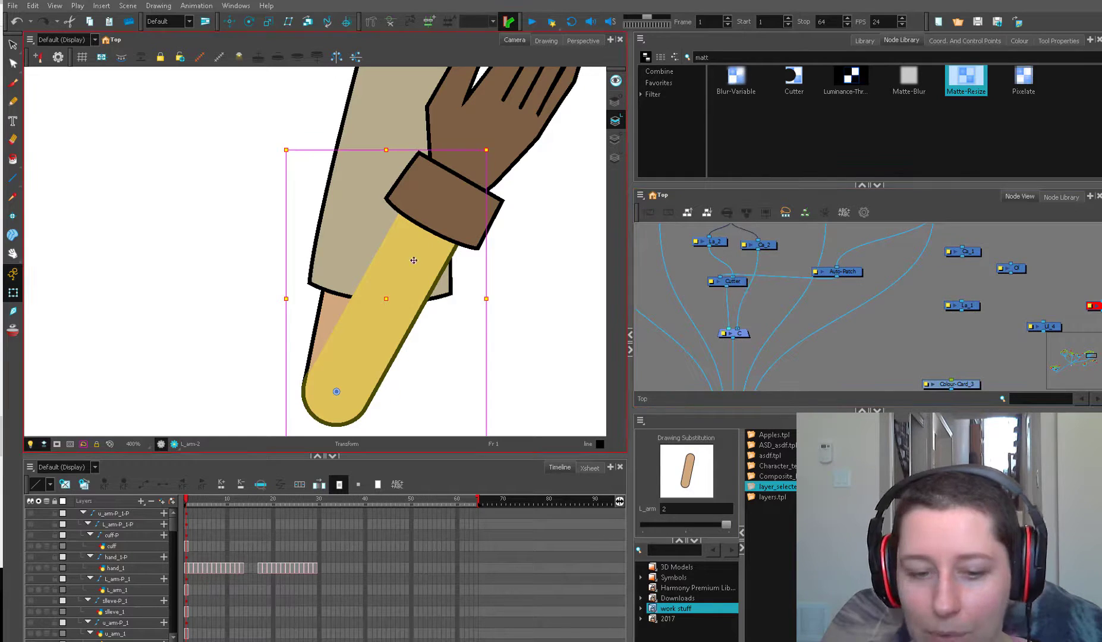
{"action": "left_click", "coordinate": [697, 269]}
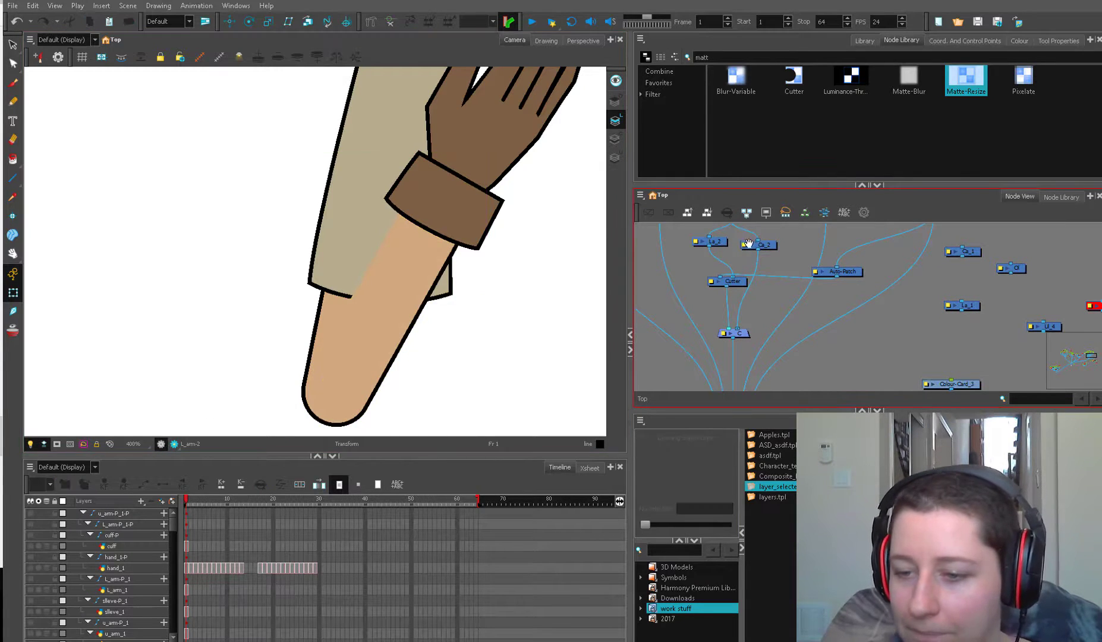
{"action": "left_click", "coordinate": [716, 270]}
{"action": "left_click_drag", "start_coordinate": [744, 238], "coordinate": [762, 272]}
{"action": "left_click", "coordinate": [731, 273]}
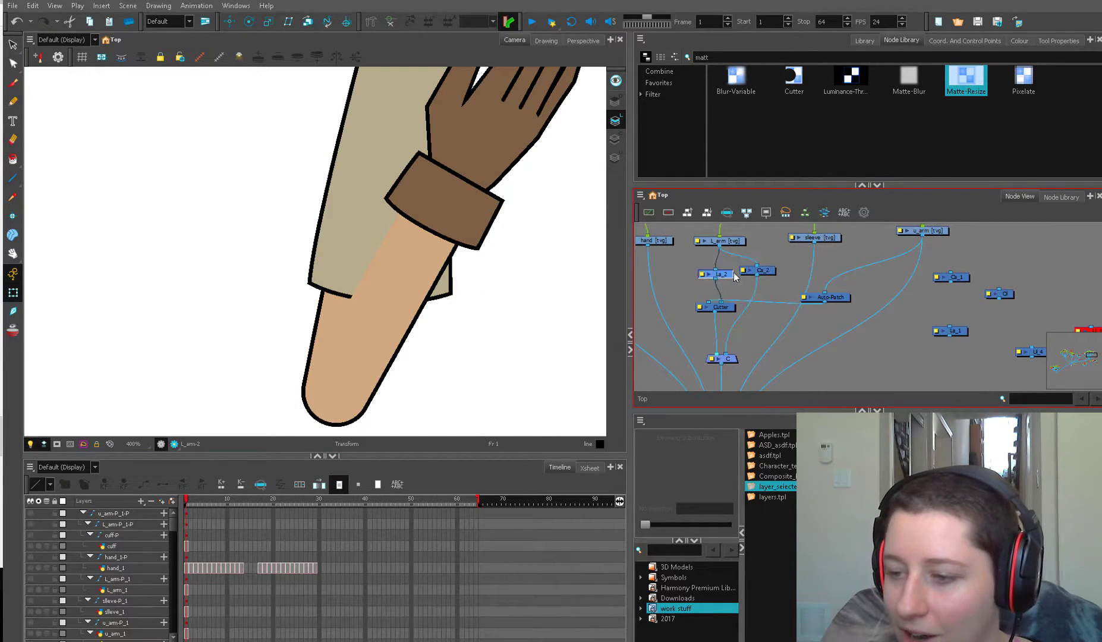
Duplicate the Ol overlay node beside the Cutter and wire the copy between L_arm and composite C.
{"action": "left_click_drag", "start_coordinate": [1008, 299], "coordinate": [1038, 297]}
{"action": "key", "text": "ctrl+c"}
{"action": "key", "text": "ctrl+v"}
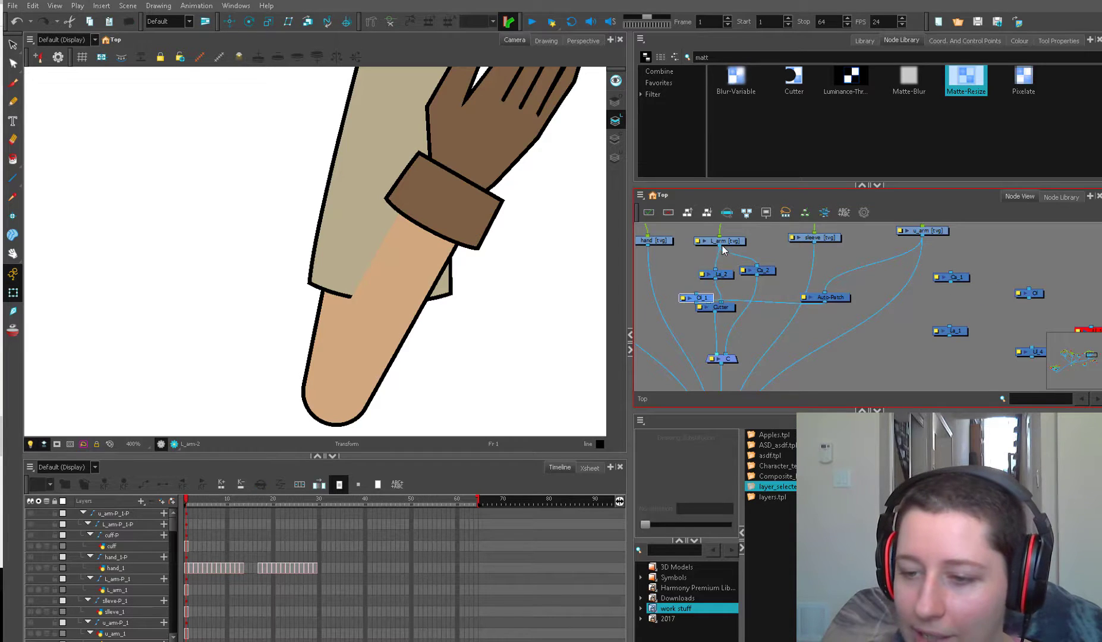
{"action": "left_click_drag", "start_coordinate": [720, 245], "coordinate": [697, 292]}
{"action": "mouse_move", "coordinate": [700, 301]}
{"action": "left_mouse_down"}
{"action": "mouse_move", "coordinate": [691, 297]}
{"action": "mouse_move", "coordinate": [711, 356]}
{"action": "mouse_move", "coordinate": [689, 298]}
{"action": "left_mouse_up"}
Copy the forearm outline from L_arm's line art layer and paste it into its overlay layer.
{"action": "left_click", "coordinate": [616, 105]}
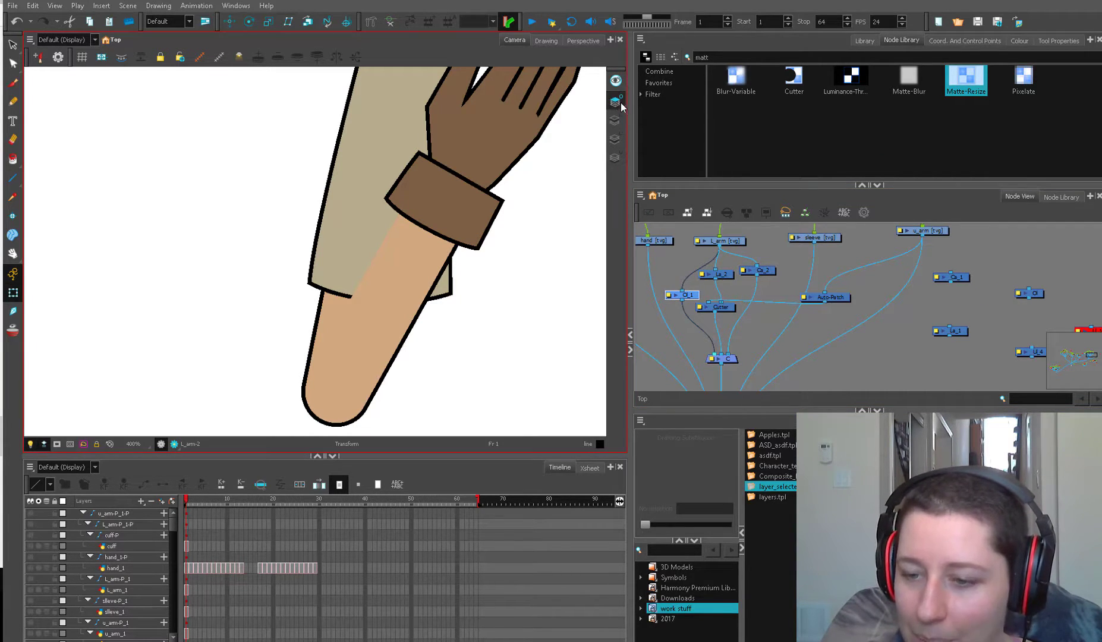
{"action": "left_click", "coordinate": [726, 239]}
{"action": "key", "text": "alt+s"}
{"action": "left_click", "coordinate": [616, 120]}
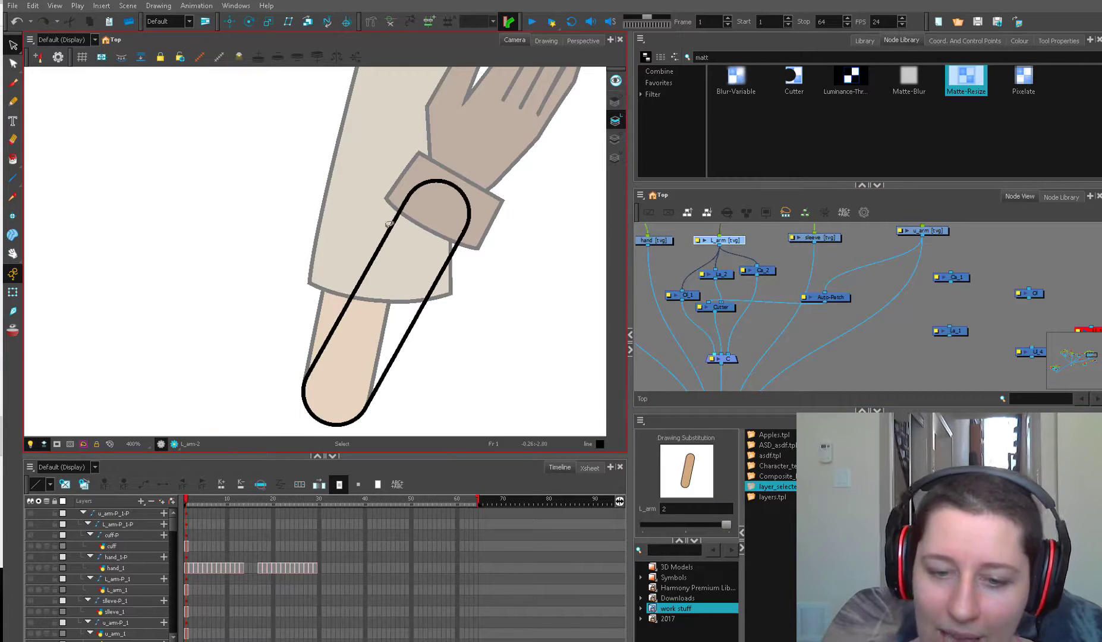
{"action": "left_click", "coordinate": [429, 199]}
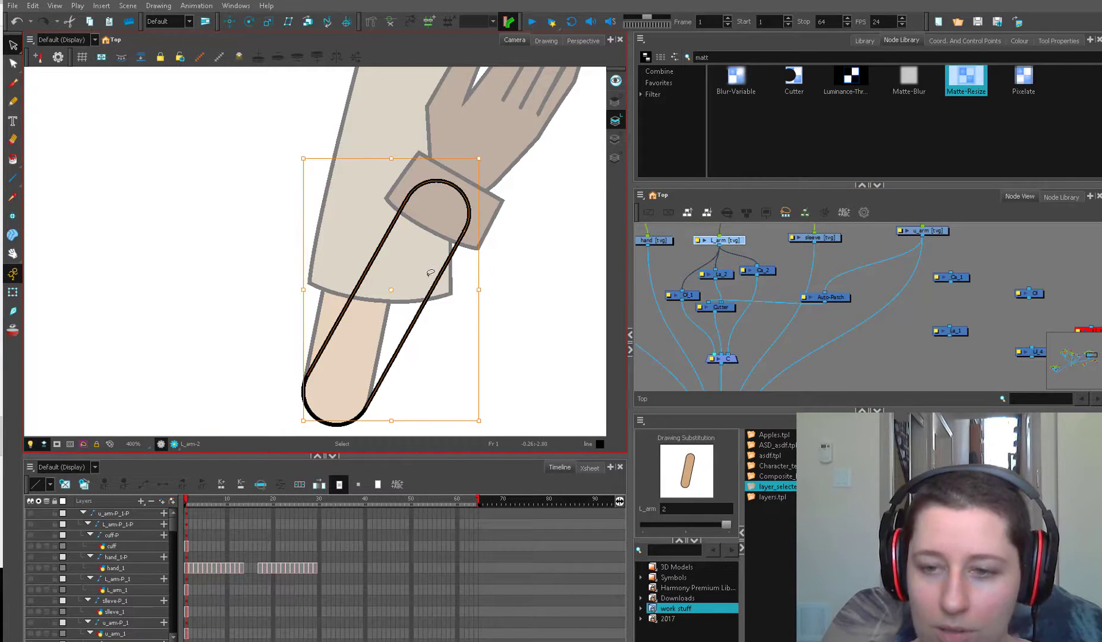
{"action": "left_click", "coordinate": [615, 101]}
{"action": "key", "text": "ctrl+v"}
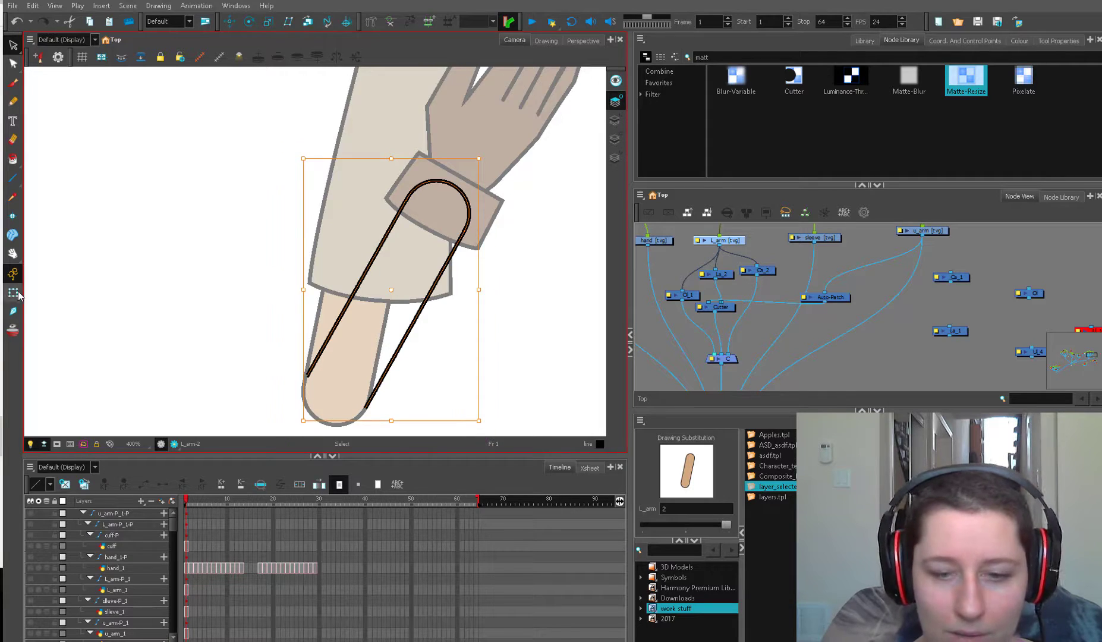
Erase the rounded elbow end of the forearm outline on the overlay layer.
{"action": "key", "text": "alt+e"}
{"action": "mouse_move", "coordinate": [317, 357]}
{"action": "left_mouse_down"}
{"action": "mouse_move", "coordinate": [333, 344]}
{"action": "mouse_move", "coordinate": [362, 409]}
{"action": "left_mouse_up"}
{"action": "key", "text": "ctrl+z"}
{"action": "left_click", "coordinate": [12, 294]}
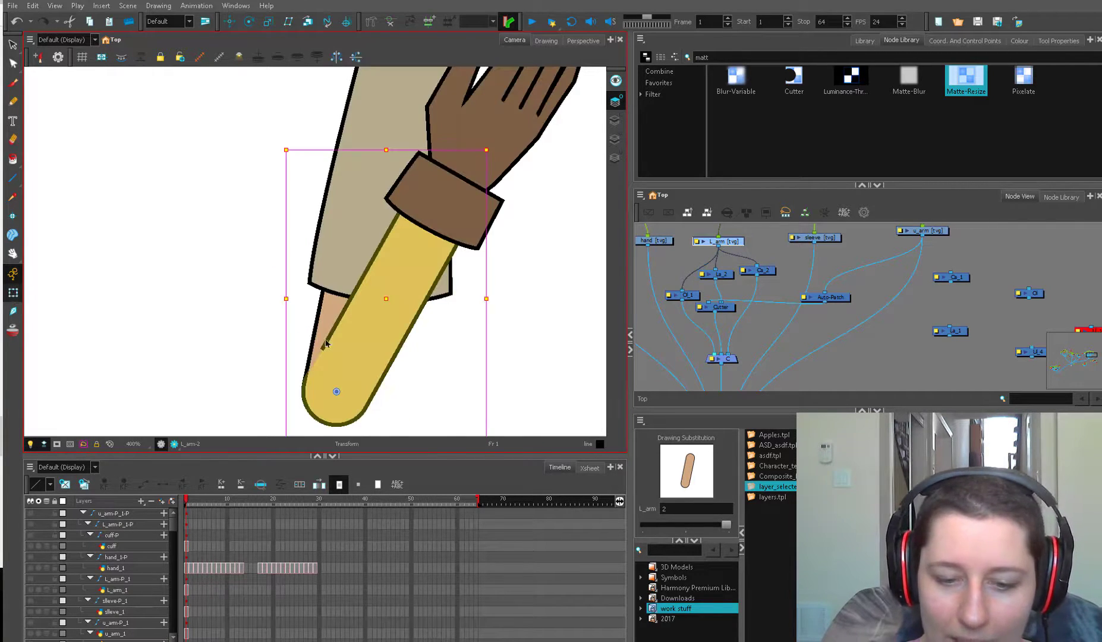
{"action": "right_click", "coordinate": [303, 354]}
{"action": "left_click", "coordinate": [609, 325]}
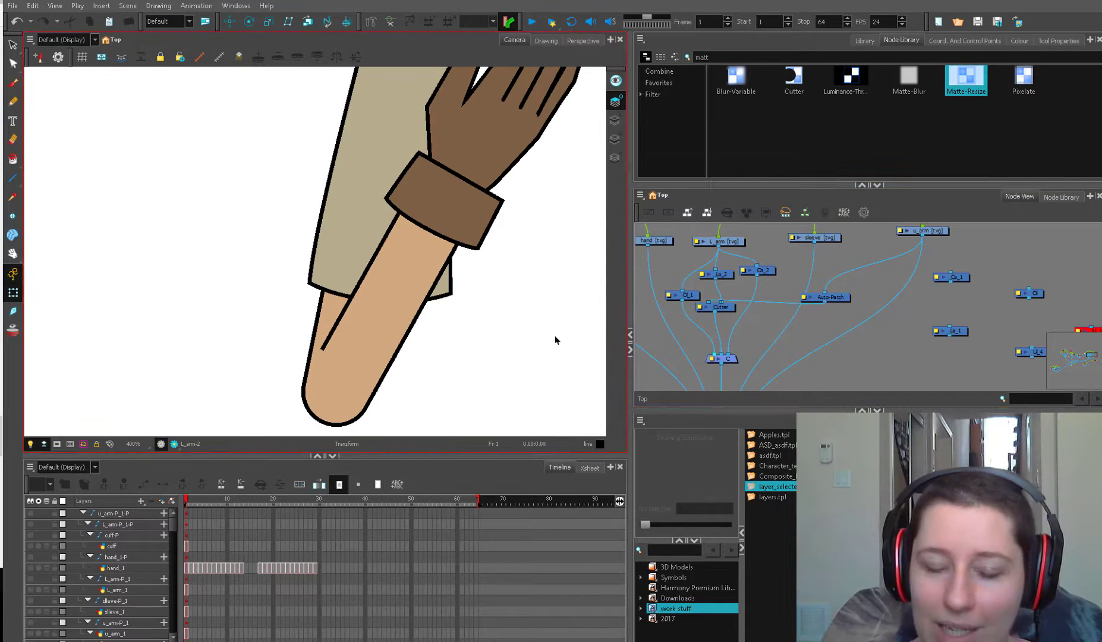
Reshape the open elbow end of the forearm's overlay outline into a tapered tip by editing its contour points.
{"action": "left_click", "coordinate": [347, 351]}
{"action": "key", "text": "space"}
{"action": "left_click_drag", "start_coordinate": [374, 304], "coordinate": [397, 235]}
{"action": "key", "text": "2"}
{"action": "key", "text": "2"}
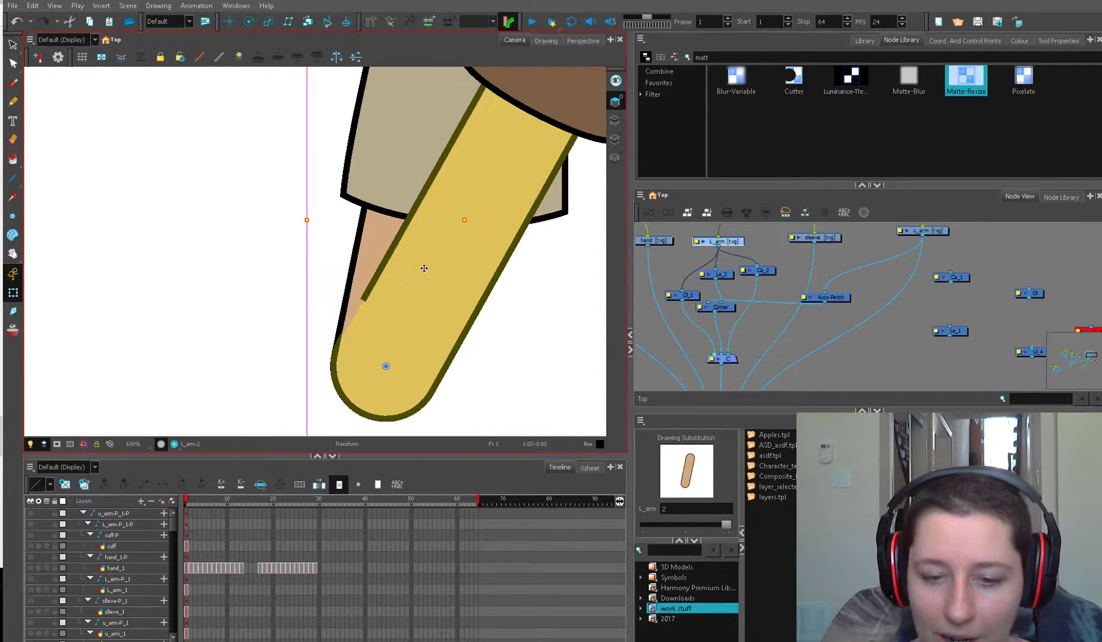
{"action": "key", "text": "alt+q"}
{"action": "left_click", "coordinate": [388, 254]}
{"action": "key", "text": "2"}
{"action": "key", "text": "2"}
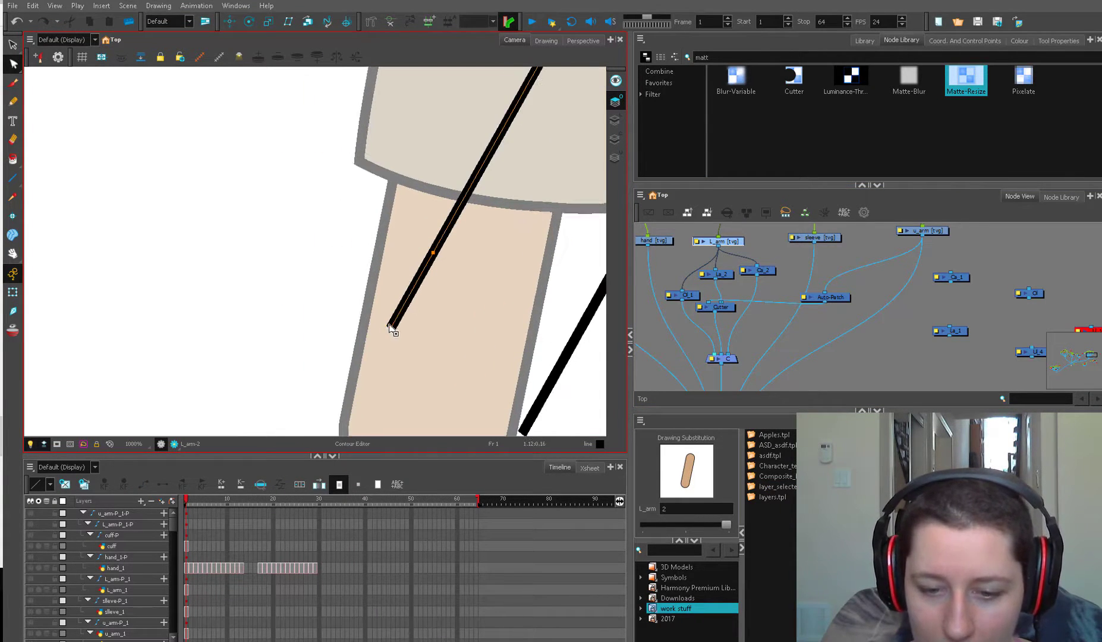
{"action": "left_click", "coordinate": [392, 328]}
{"action": "left_click", "coordinate": [408, 328]}
{"action": "key", "text": "alt+w"}
{"action": "left_click", "coordinate": [398, 324]}
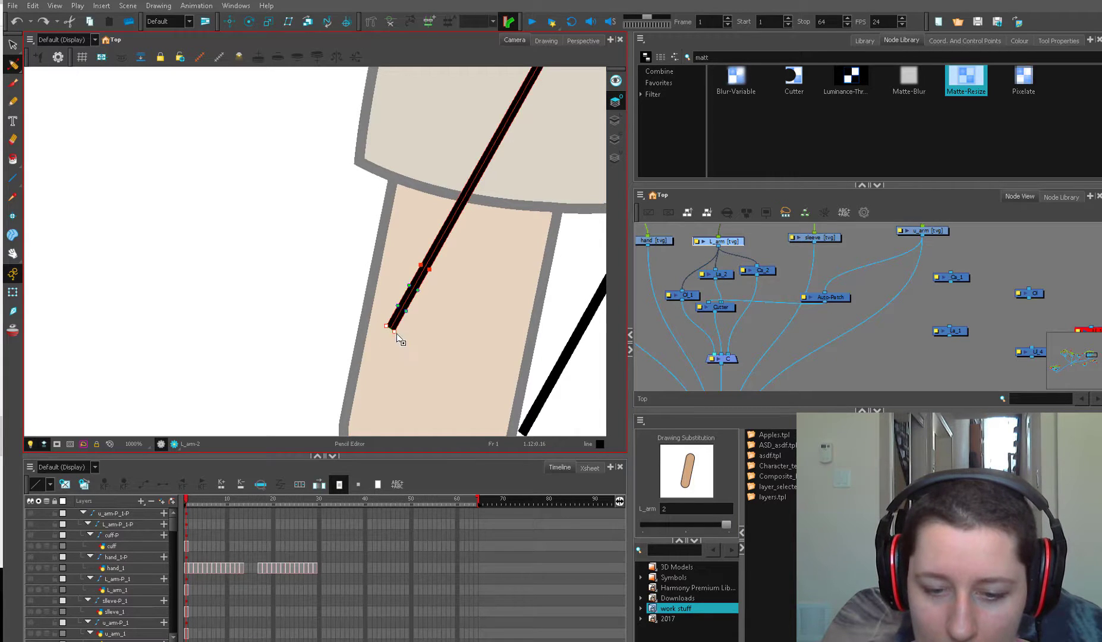
{"action": "left_click_drag", "start_coordinate": [397, 335], "coordinate": [405, 320]}
Rotate the forearm, cuff and hand through several elbow bends to test the join, finishing in a raised sharp bend.
{"action": "key", "text": "shift+t"}
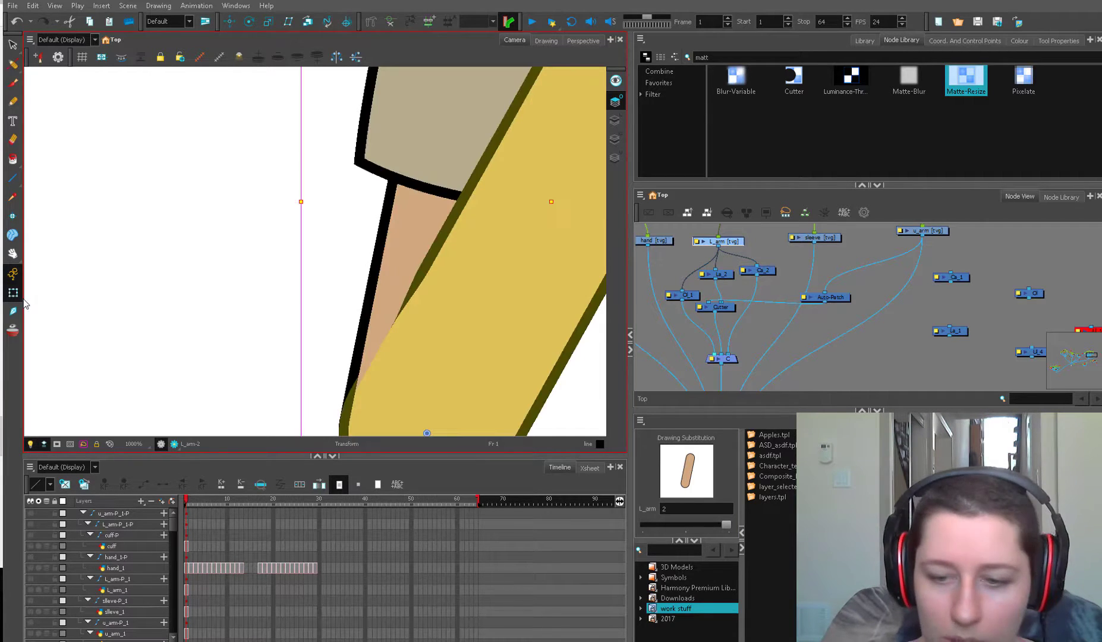
{"action": "left_click", "coordinate": [670, 271]}
{"action": "scroll", "coordinate": [476, 300], "scroll_direction": "down", "scroll_amount": 3}
{"action": "left_click", "coordinate": [486, 148]}
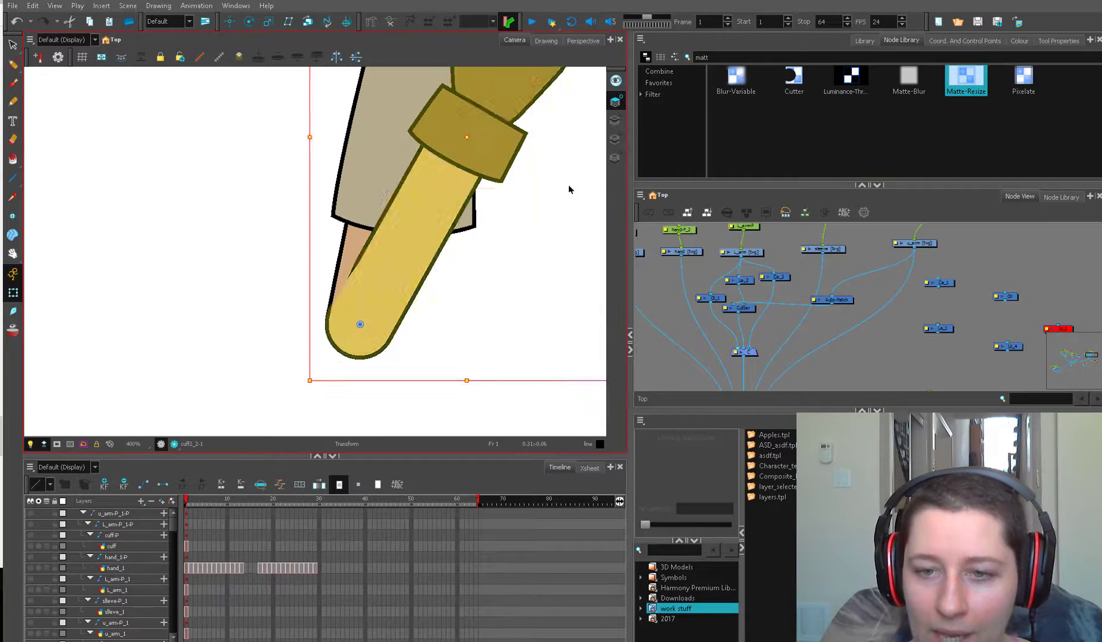
{"action": "scroll", "coordinate": [564, 190], "scroll_direction": "down", "scroll_amount": 3}
{"action": "left_click_drag", "start_coordinate": [500, 193], "coordinate": [503, 241]}
{"action": "key", "text": "2"}
{"action": "left_click_drag", "start_coordinate": [601, 192], "coordinate": [506, 197]}
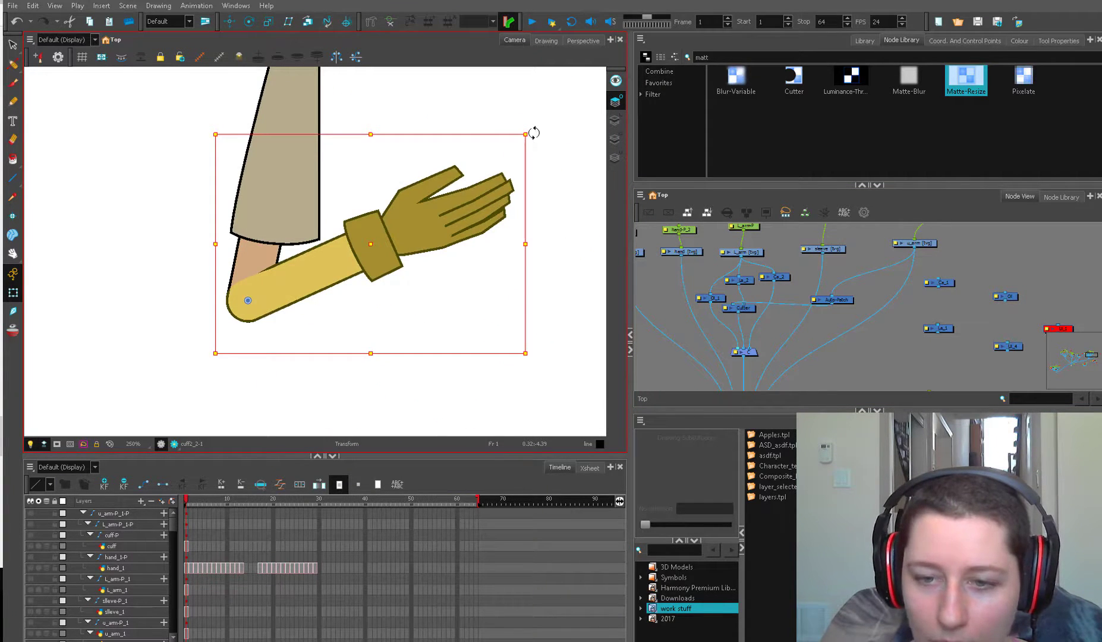
{"action": "left_click_drag", "start_coordinate": [534, 132], "coordinate": [469, 425]}
{"action": "scroll", "coordinate": [266, 312], "scroll_direction": "up", "scroll_amount": 2}
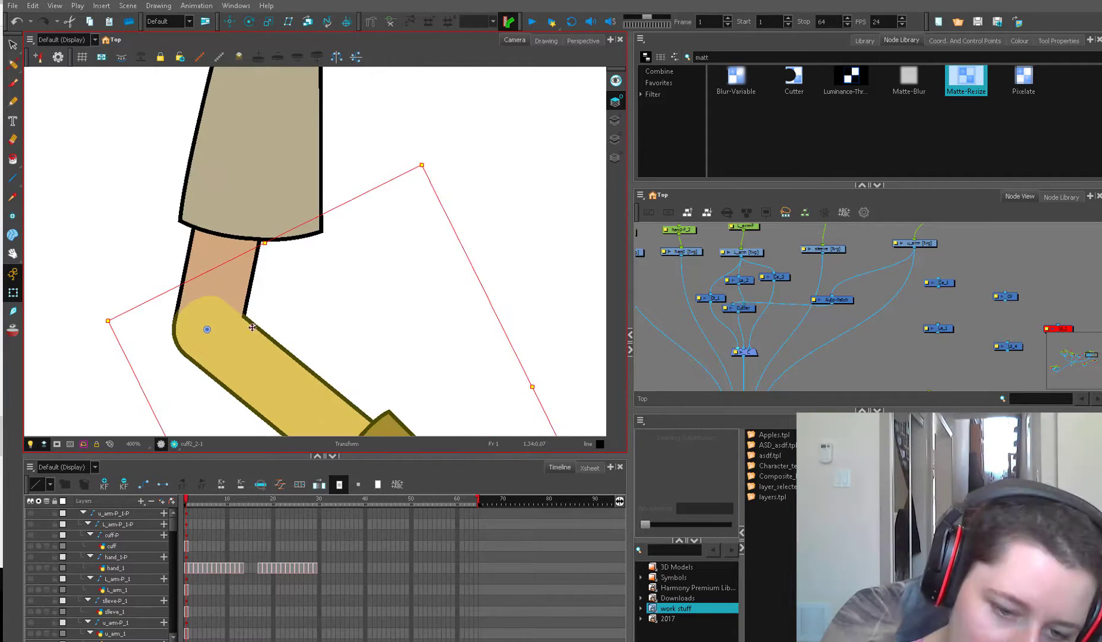
{"action": "left_click_drag", "start_coordinate": [426, 163], "coordinate": [145, 161]}
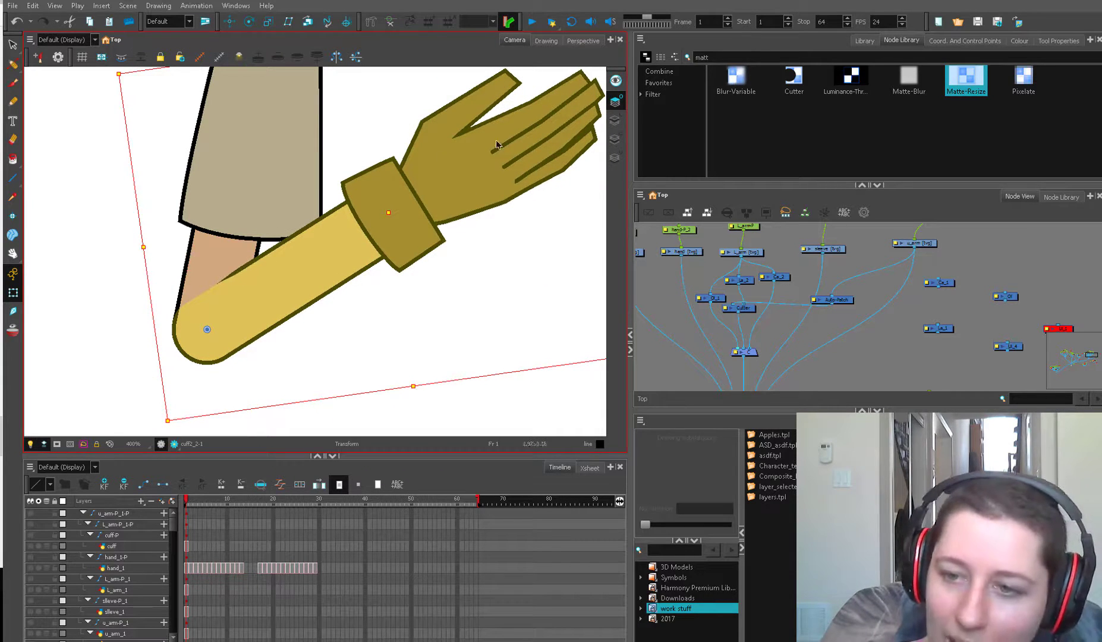
{"action": "left_click", "coordinate": [711, 298]}
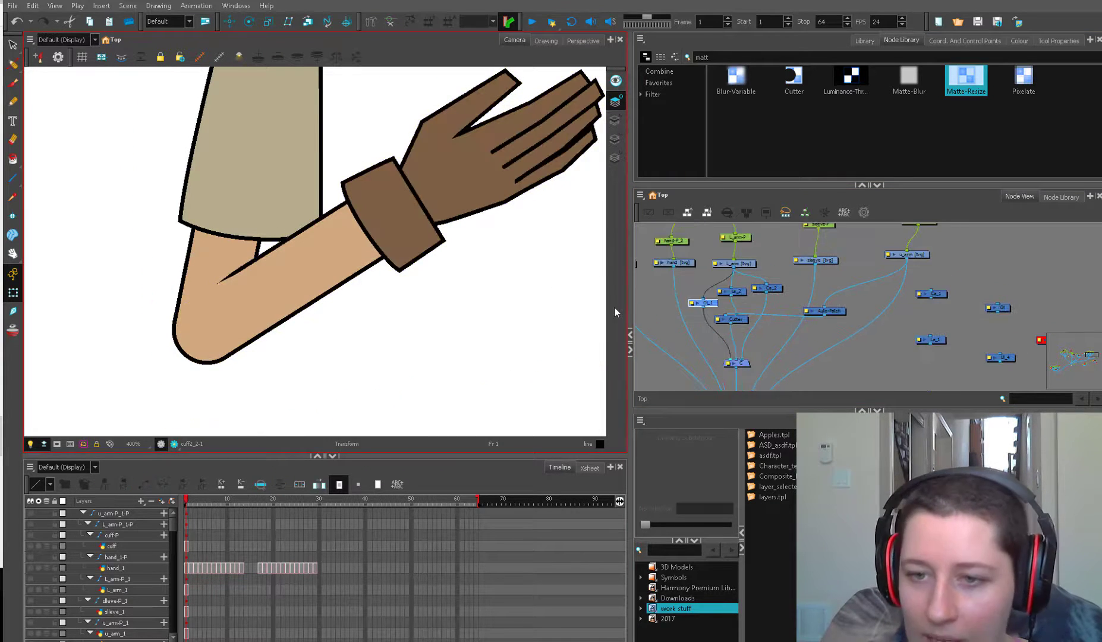
Select and delete the forearm outline on L_arm's overlay layer in the Drawing view.
{"action": "key", "text": "alt+s"}
{"action": "left_click", "coordinate": [615, 120]}
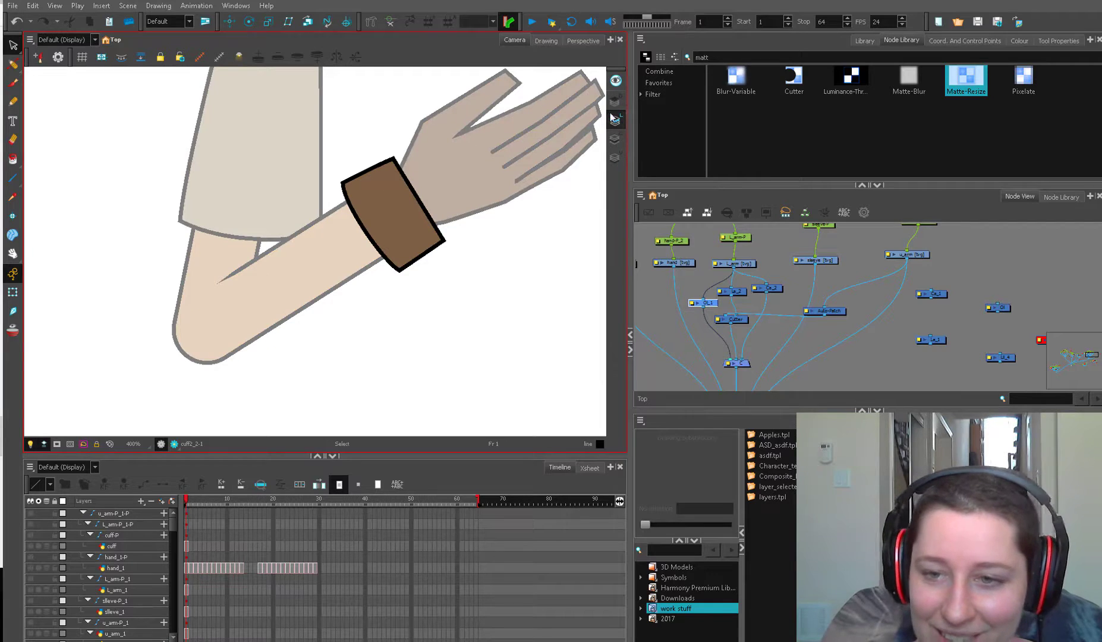
{"action": "left_click", "coordinate": [552, 40]}
{"action": "left_click", "coordinate": [737, 263]}
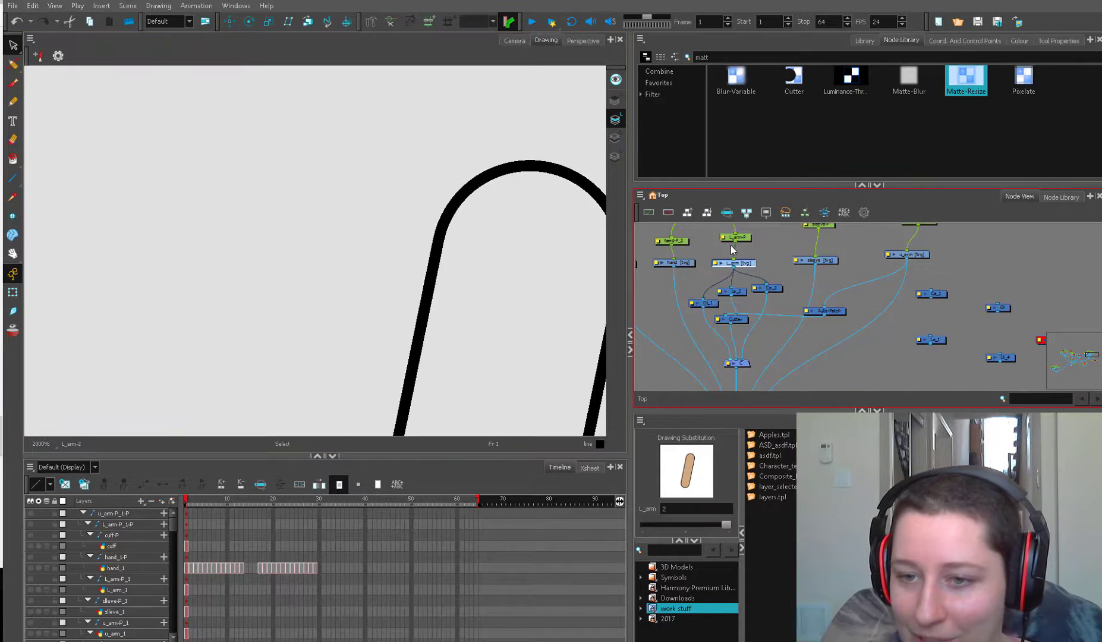
{"action": "key", "text": "1"}
{"action": "key", "text": "1"}
{"action": "key", "text": "1"}
{"action": "key", "text": "1"}
{"action": "key", "text": "1"}
{"action": "key", "text": "2"}
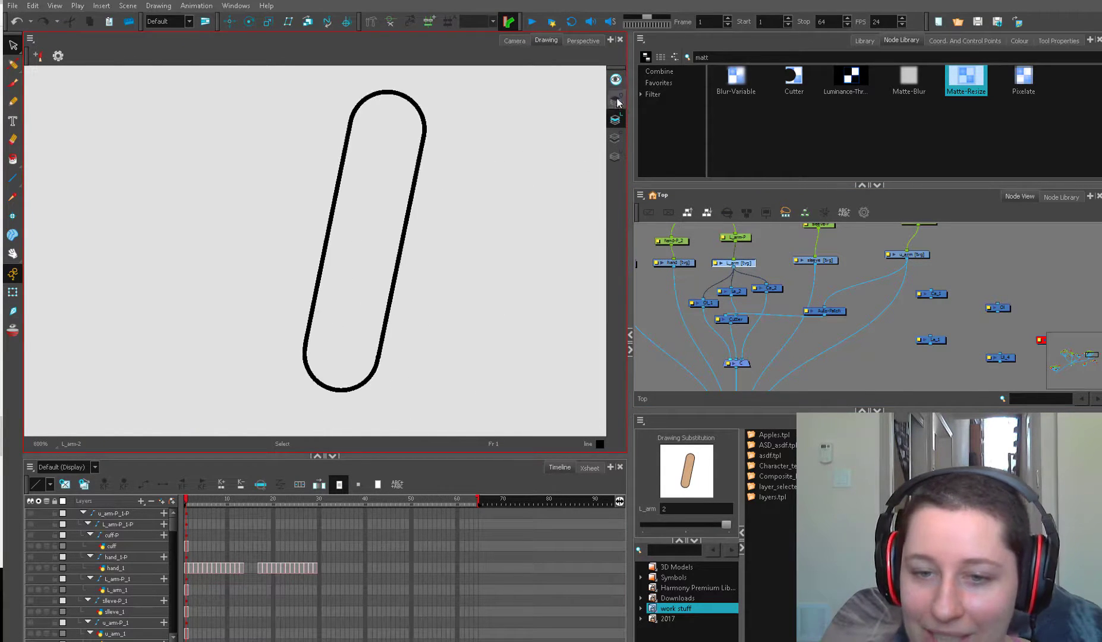
{"action": "left_click", "coordinate": [615, 100]}
{"action": "mouse_move", "coordinate": [459, 74]}
{"action": "left_mouse_down"}
{"action": "mouse_move", "coordinate": [511, 250]}
{"action": "mouse_move", "coordinate": [477, 276]}
{"action": "left_mouse_up"}
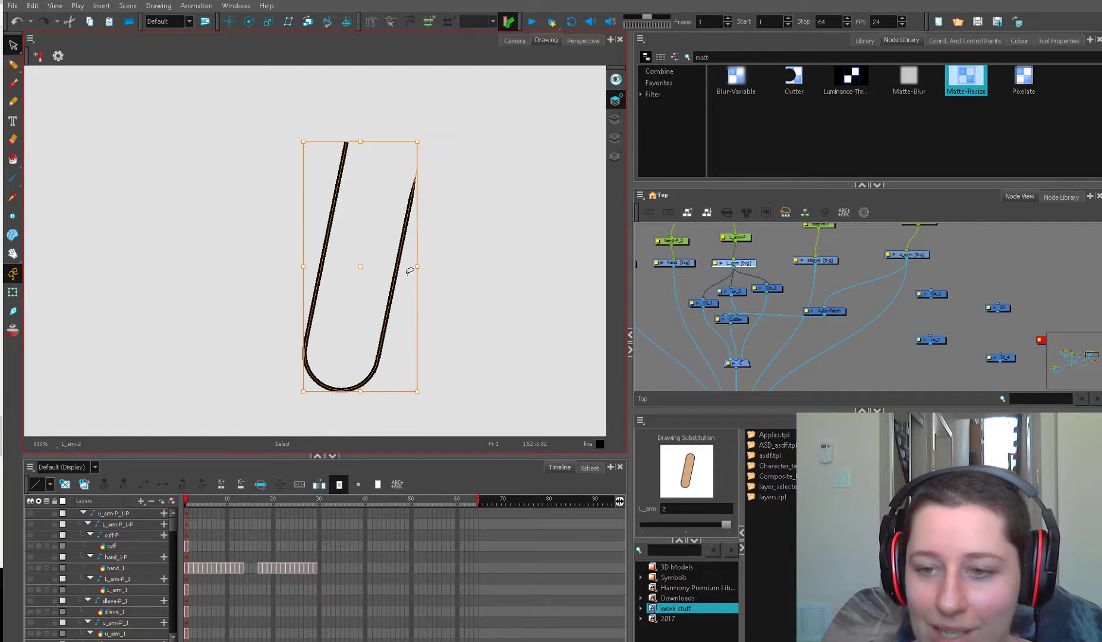
Cut the rounded elbow end from L_arm's line art outline and paste it into the overlay layer.
{"action": "left_click", "coordinate": [615, 119]}
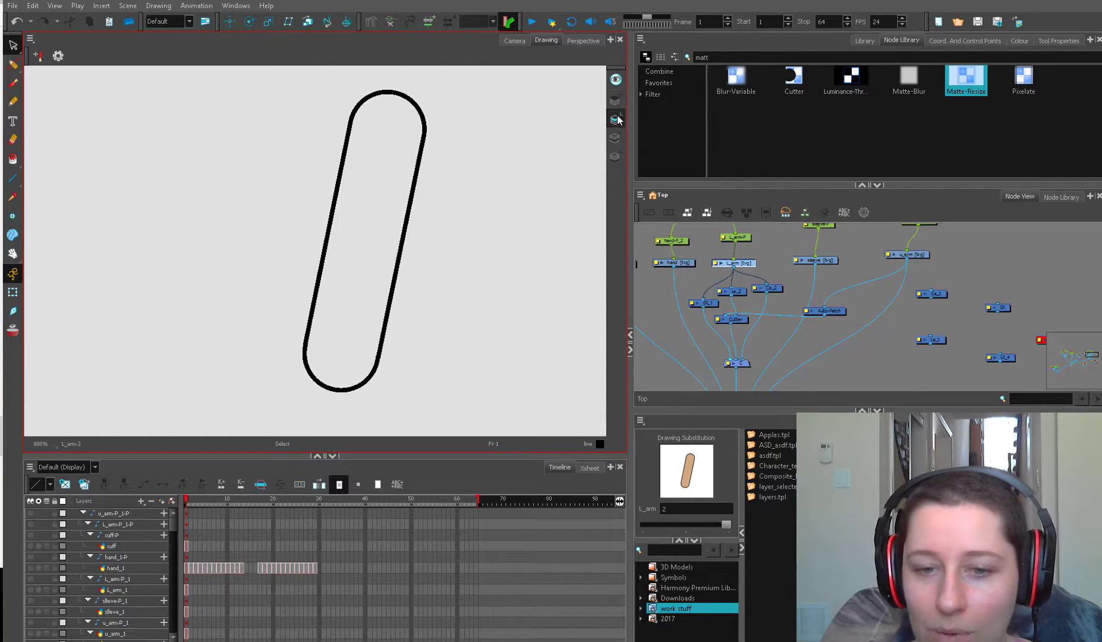
{"action": "mouse_move", "coordinate": [415, 78]}
{"action": "left_mouse_down"}
{"action": "mouse_move", "coordinate": [376, 103]}
{"action": "mouse_move", "coordinate": [419, 234]}
{"action": "left_mouse_up"}
{"action": "key", "text": "ctrl+x"}
{"action": "left_click", "coordinate": [615, 100]}
{"action": "key", "text": "ctrl+v"}
{"action": "left_click", "coordinate": [515, 40]}
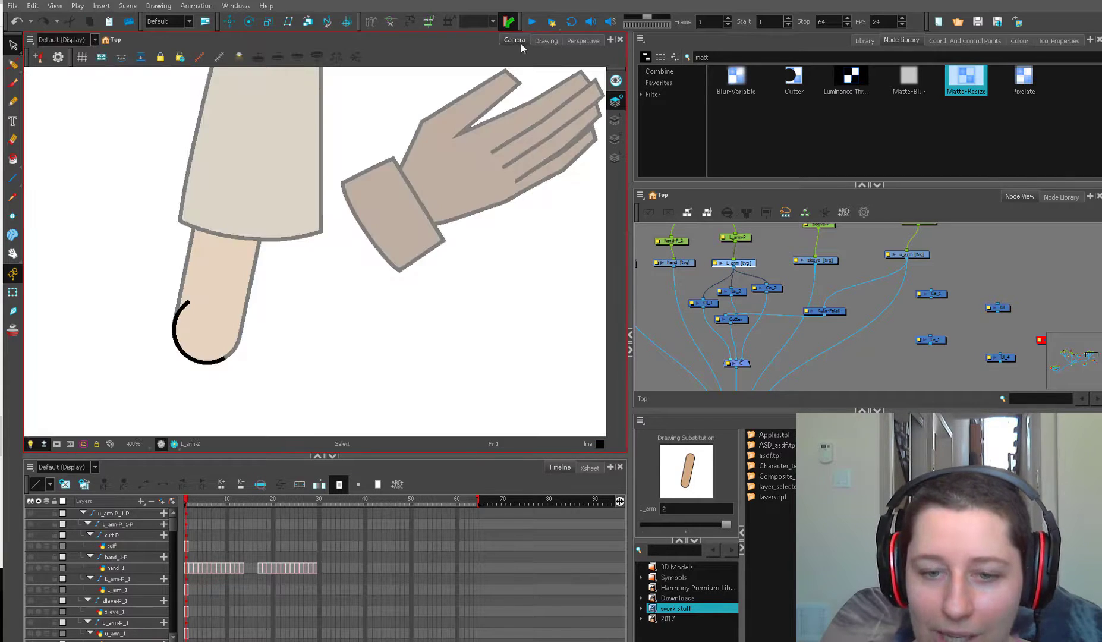
Move the Cutter from the La_2 branch to sit between the Ol_1 overlay node and composite C.
{"action": "key", "text": "shift+t"}
{"action": "left_click", "coordinate": [280, 297]}
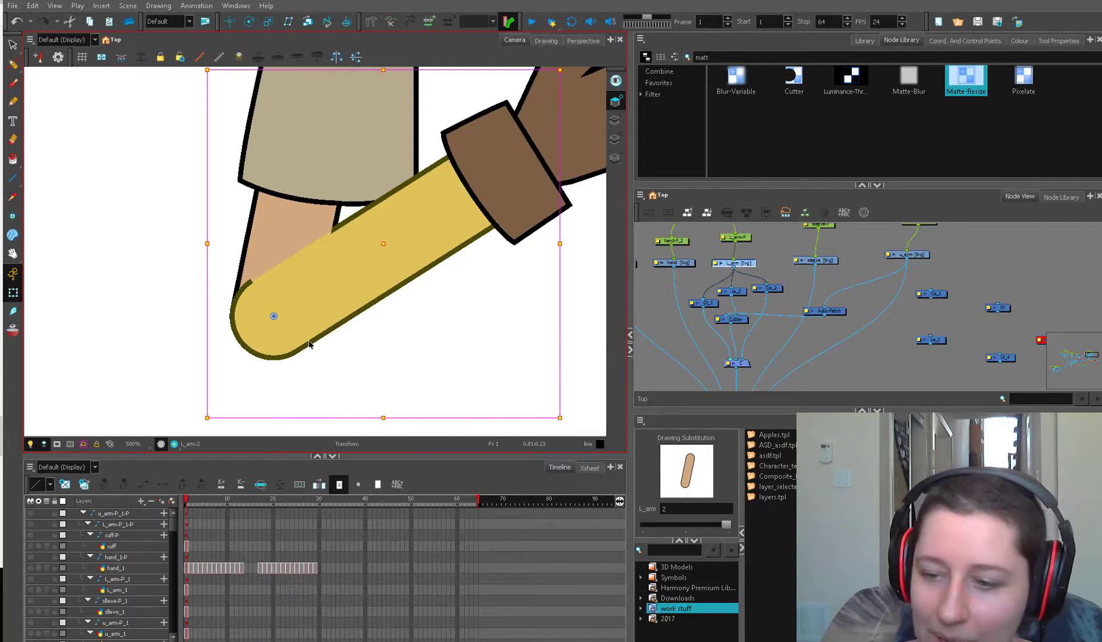
{"action": "left_click_drag", "start_coordinate": [754, 320], "coordinate": [689, 316]}
{"action": "scroll", "coordinate": [729, 276], "scroll_direction": "up", "scroll_amount": 1}
{"action": "left_click_drag", "start_coordinate": [814, 299], "coordinate": [677, 311]}
{"action": "left_click", "coordinate": [262, 277]}
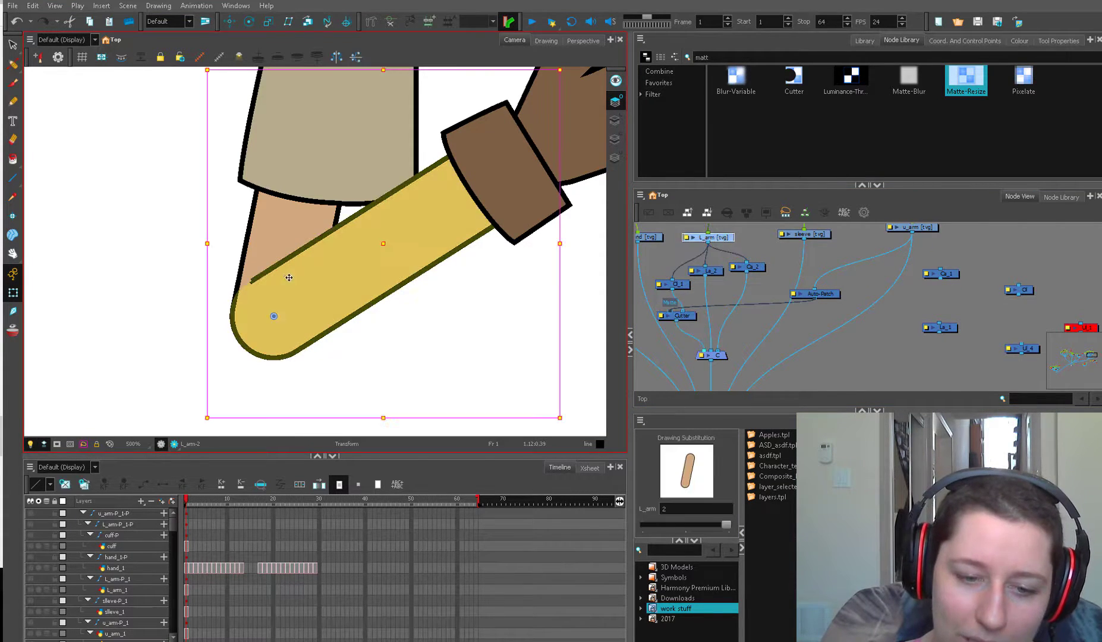
Erase the uneven elbow-side end of the forearm's upper outline on the line art layer.
{"action": "key", "text": "alt+s"}
{"action": "left_click", "coordinate": [252, 278]}
{"action": "key", "text": "2"}
{"action": "key", "text": "2"}
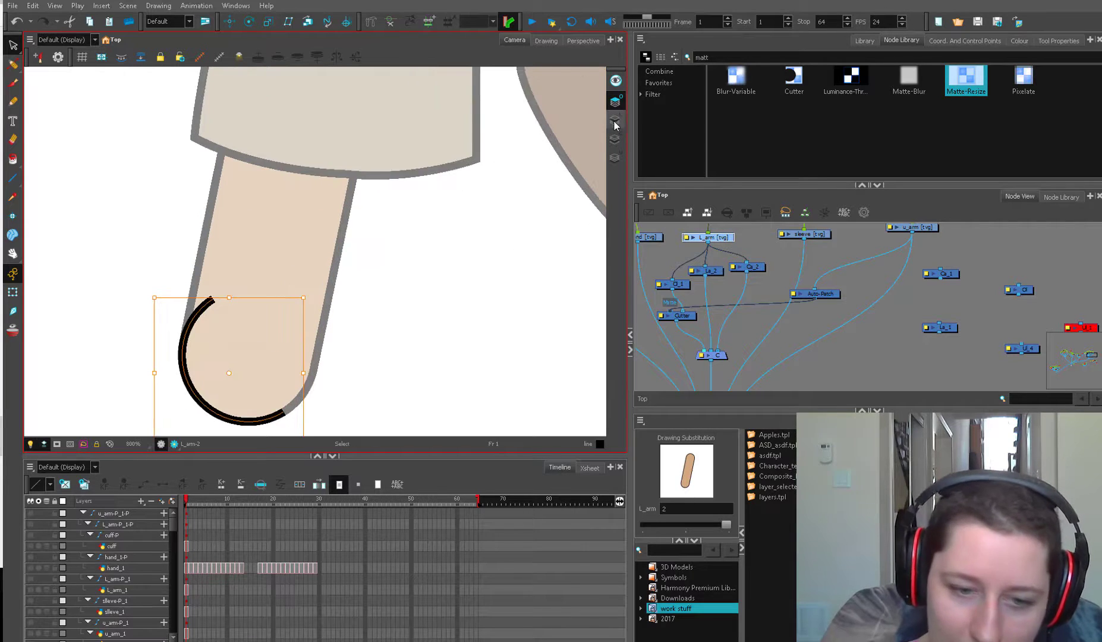
{"action": "left_click", "coordinate": [614, 120]}
{"action": "left_click", "coordinate": [249, 278]}
{"action": "left_click_drag", "start_coordinate": [274, 308], "coordinate": [363, 322]}
{"action": "key", "text": "2"}
{"action": "key", "text": "2"}
{"action": "key", "text": "alt+e"}
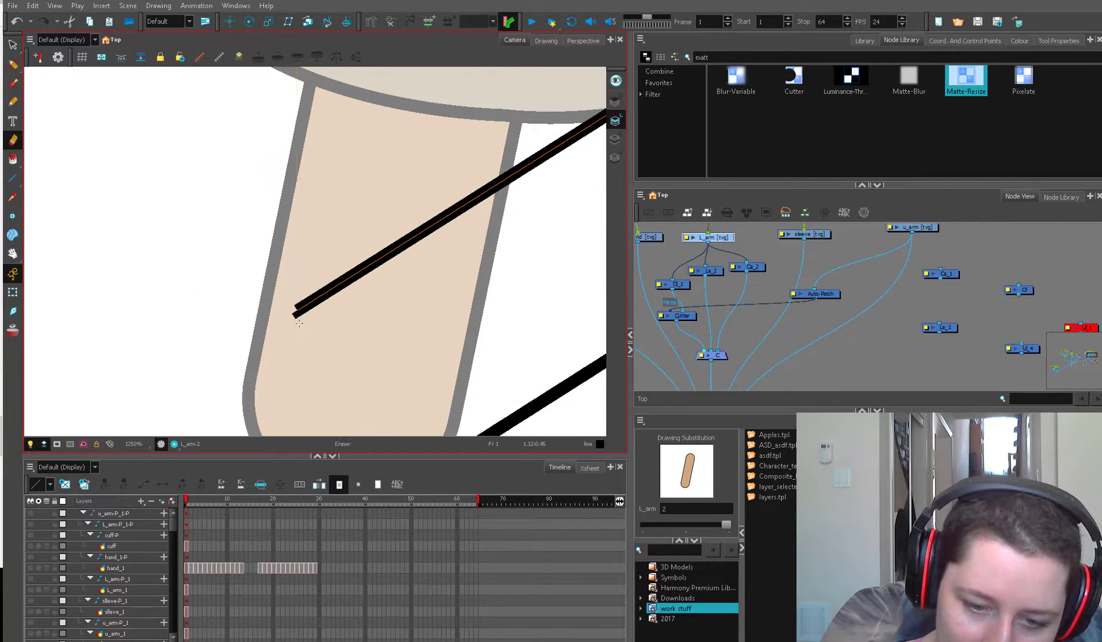
{"action": "key", "text": "alt+q"}
{"action": "key", "text": "alt+e"}
{"action": "left_click", "coordinate": [304, 339]}
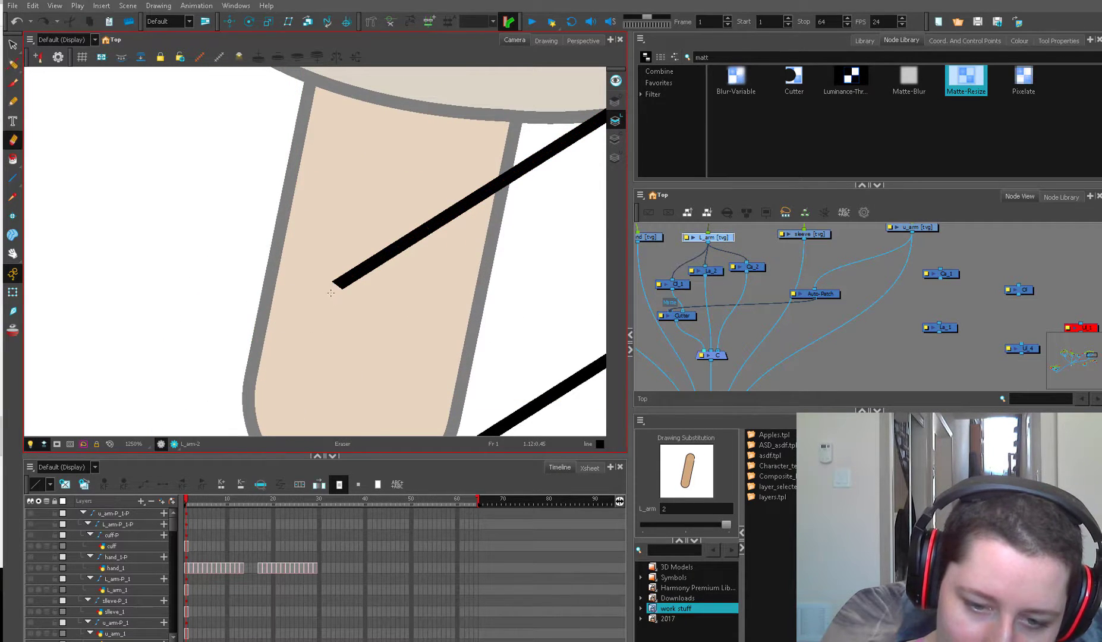
Extend the trimmed end of the forearm's upper line back to meet the elbow arc.
{"action": "key", "text": "alt+q"}
{"action": "key", "text": "shift+p"}
{"action": "left_click", "coordinate": [345, 279]}
{"action": "left_click_drag", "start_coordinate": [337, 285], "coordinate": [294, 315]}
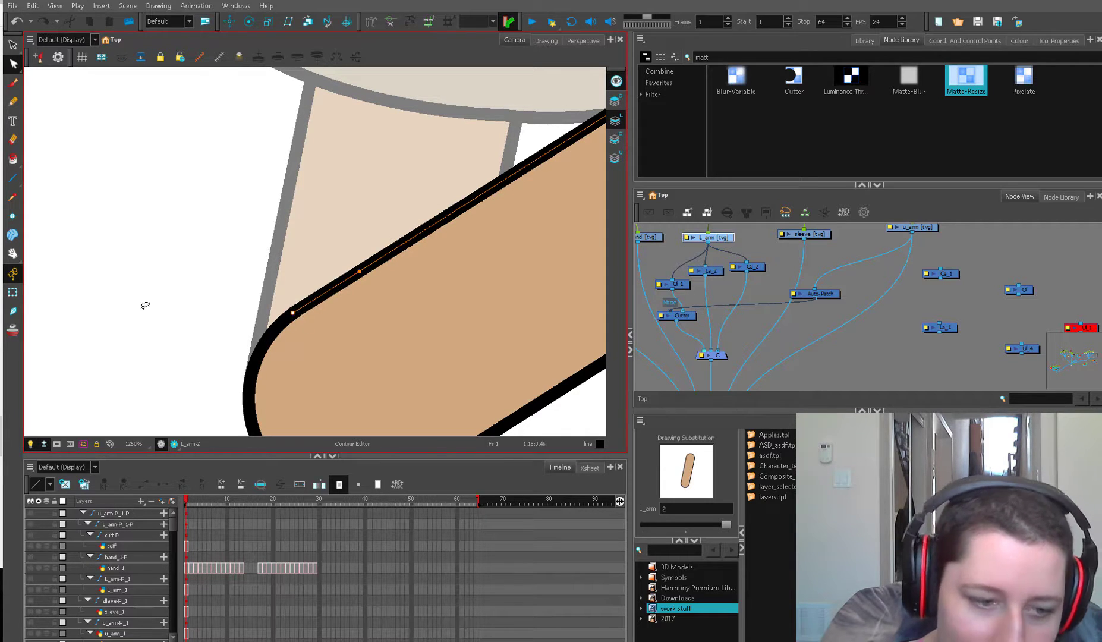
{"action": "left_click", "coordinate": [13, 293]}
{"action": "key", "text": "1"}
{"action": "key", "text": "1"}
{"action": "key", "text": "1"}
{"action": "key", "text": "1"}
{"action": "key", "text": "1"}
{"action": "key", "text": "1"}
{"action": "key", "text": "Escape"}
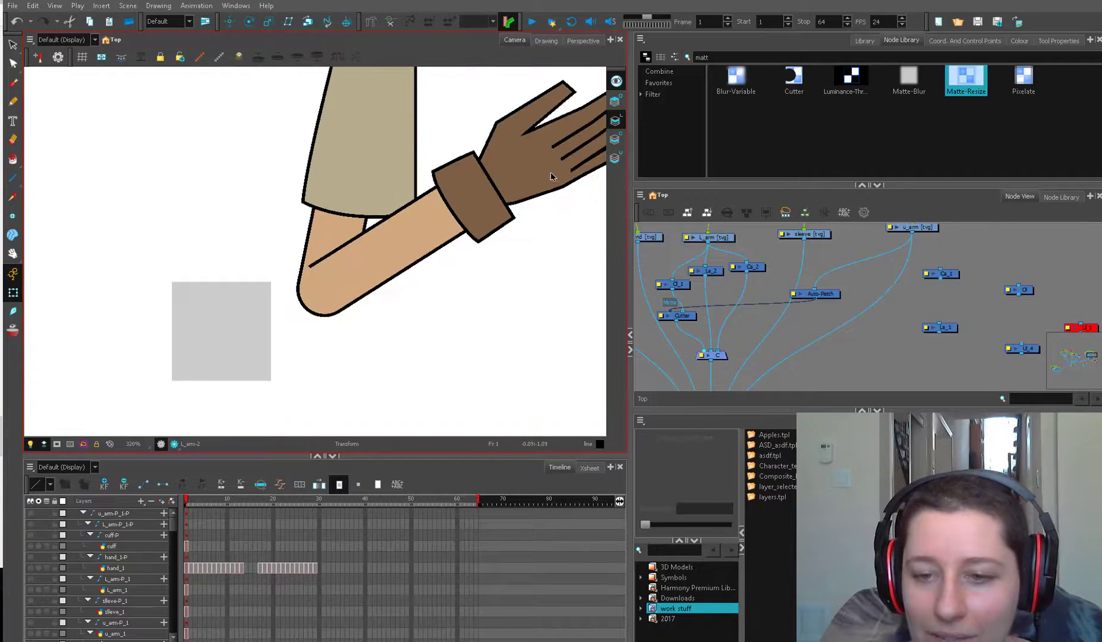
Select the hand's parent chain and rotate the whole forearm about the elbow to test sharp bends.
{"action": "left_click", "coordinate": [551, 176]}
{"action": "key", "text": "b"}
{"action": "key", "text": "b"}
{"action": "key", "text": "1"}
{"action": "left_click_drag", "start_coordinate": [526, 251], "coordinate": [433, 245]}
{"action": "mouse_move", "coordinate": [484, 351]}
{"action": "left_mouse_down"}
{"action": "mouse_move", "coordinate": [322, 447]}
{"action": "mouse_move", "coordinate": [202, 422]}
{"action": "mouse_move", "coordinate": [443, 246]}
{"action": "mouse_move", "coordinate": [347, 356]}
{"action": "mouse_move", "coordinate": [239, 401]}
{"action": "mouse_move", "coordinate": [438, 258]}
{"action": "mouse_move", "coordinate": [413, 404]}
{"action": "mouse_move", "coordinate": [411, 298]}
{"action": "mouse_move", "coordinate": [381, 324]}
{"action": "left_mouse_up"}
{"action": "left_click_drag", "start_coordinate": [229, 317], "coordinate": [279, 318]}
{"action": "key", "text": "2"}
{"action": "key", "text": "2"}
{"action": "key", "text": "2"}
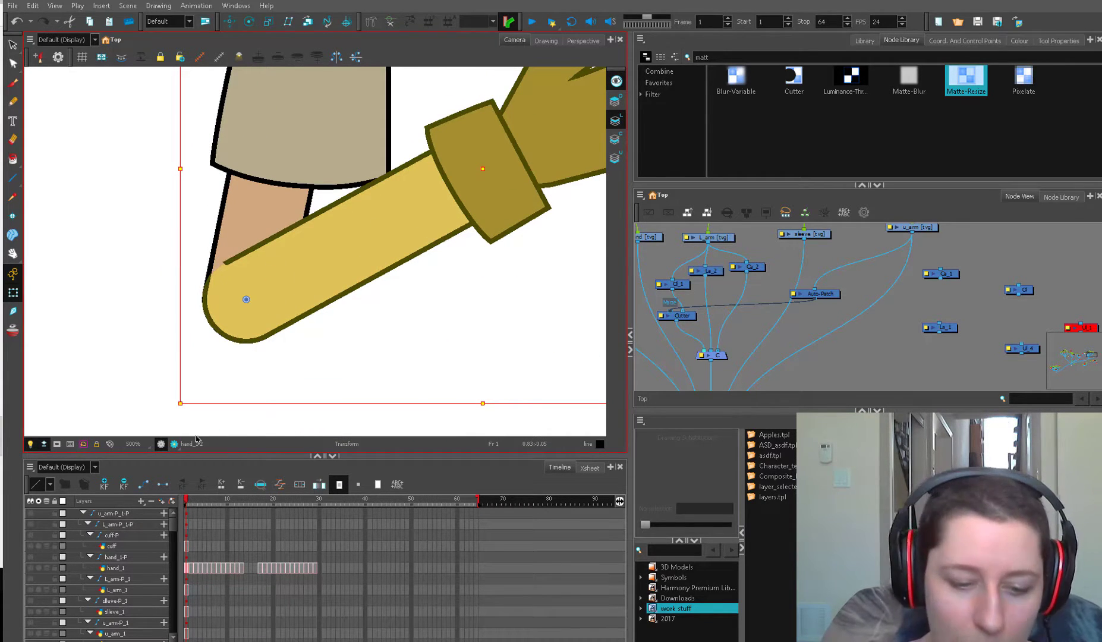
Examine the bent elbow in the render preview, return to the OpenGL view, and straighten the arm.
{"action": "left_click", "coordinate": [175, 444]}
{"action": "scroll", "coordinate": [373, 300], "scroll_direction": "down", "scroll_amount": 2}
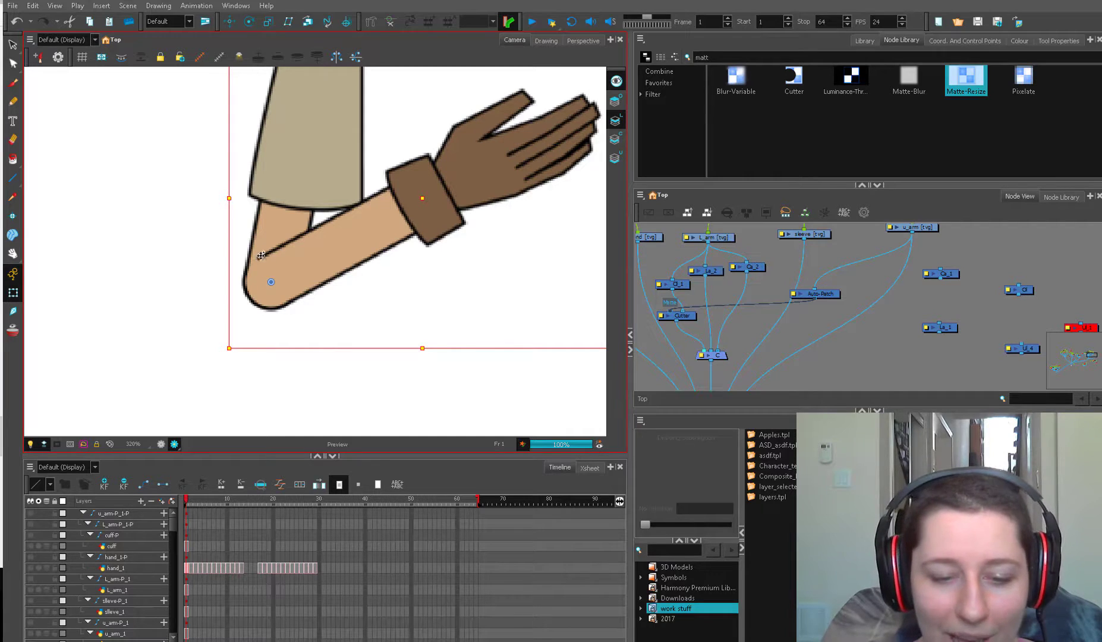
{"action": "scroll", "coordinate": [299, 313], "scroll_direction": "down", "scroll_amount": 2}
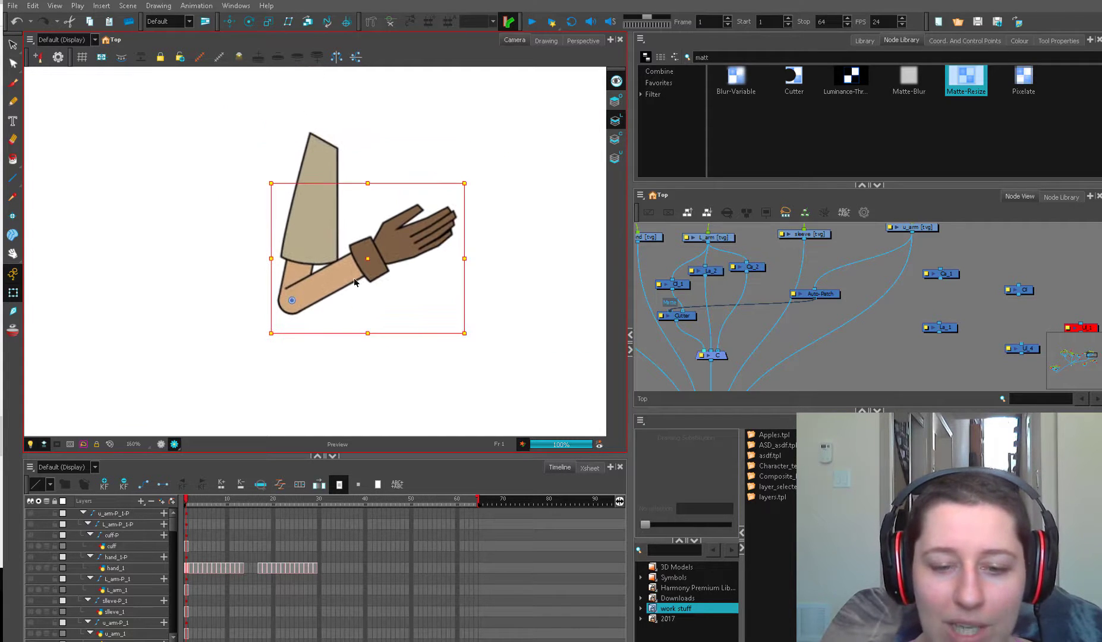
{"action": "left_click", "coordinate": [160, 444]}
{"action": "left_click", "coordinate": [745, 309]}
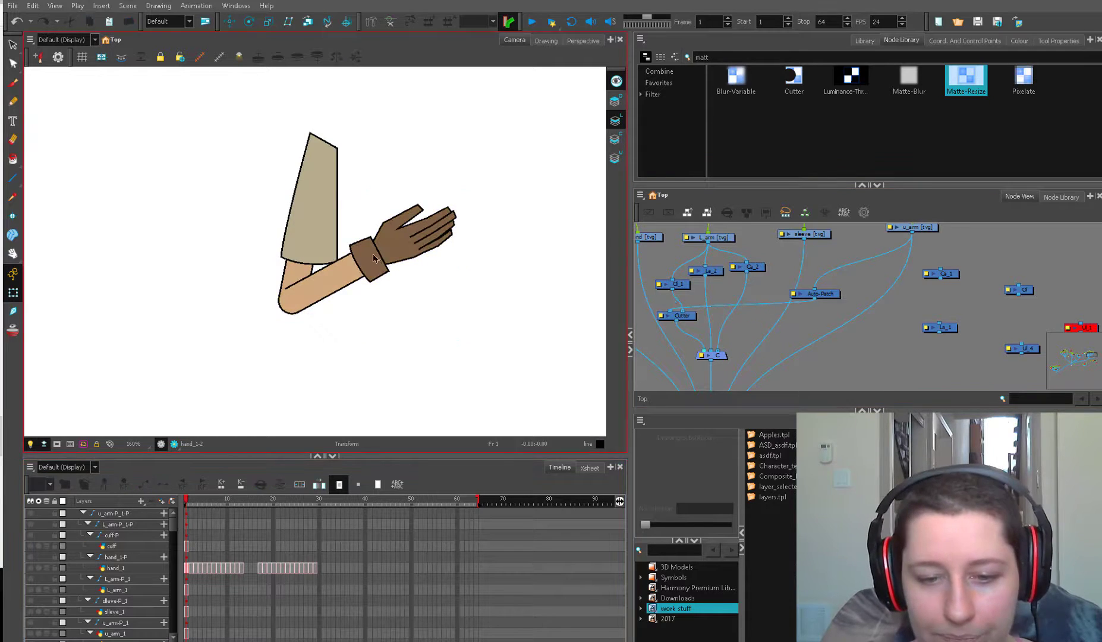
{"action": "key", "text": "ctrl+z"}
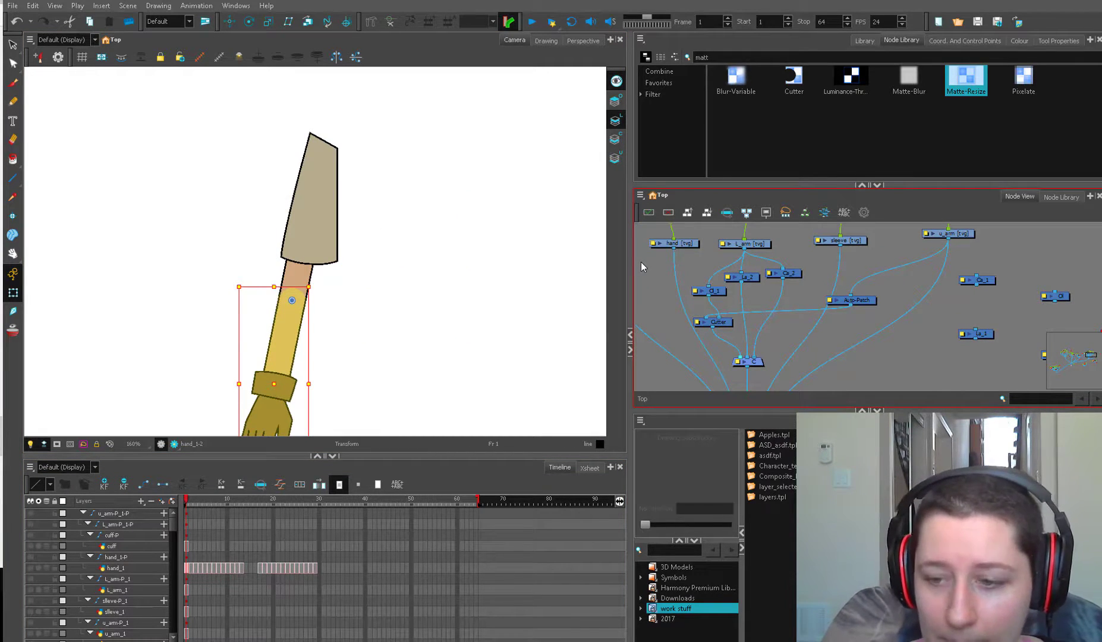
{"action": "left_click", "coordinate": [699, 271]}
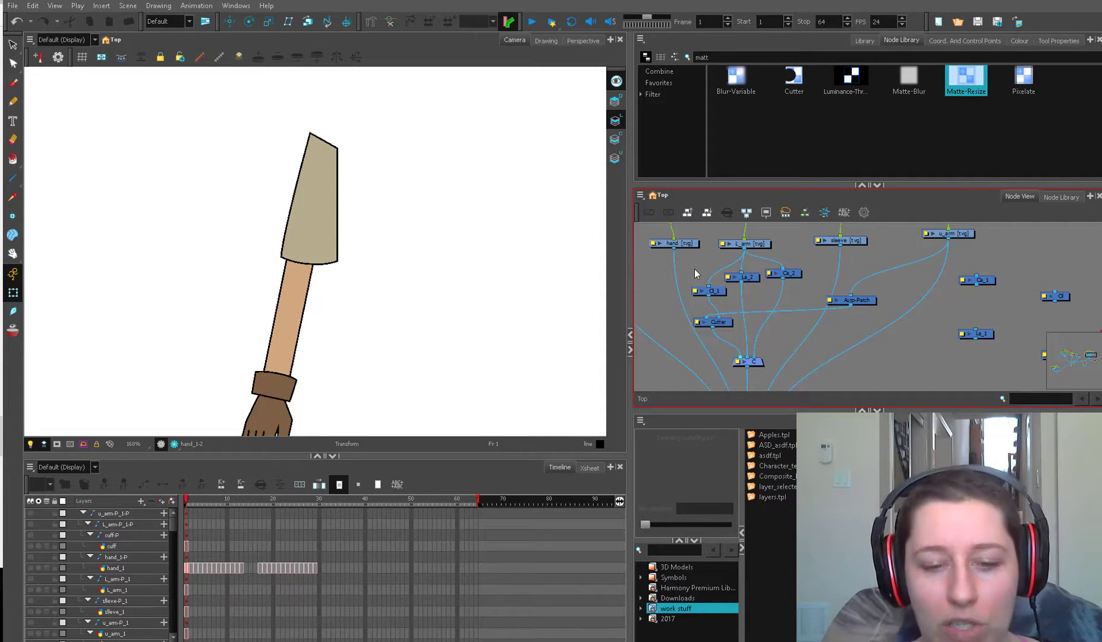
Rotate the forearm, cuff and hand about the elbow to roughly a right angle and examine the inner elbow line.
{"action": "left_click", "coordinate": [277, 405]}
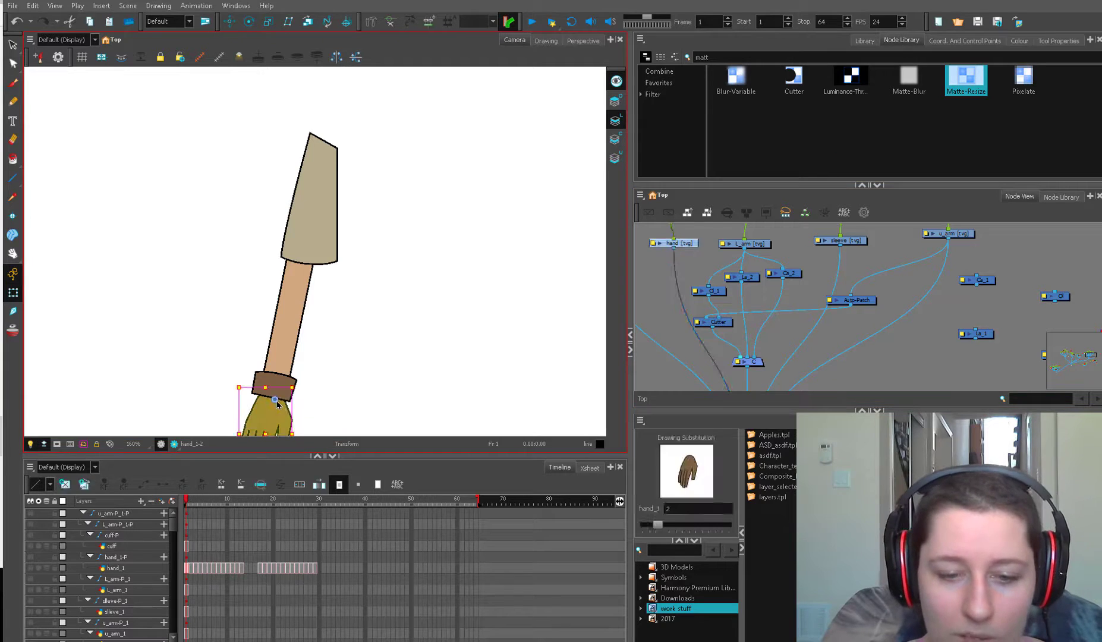
{"action": "key", "text": "b"}
{"action": "key", "text": "b"}
{"action": "key", "text": "1"}
{"action": "key", "text": "2"}
{"action": "left_click_drag", "start_coordinate": [333, 373], "coordinate": [464, 170]}
{"action": "key", "text": "2"}
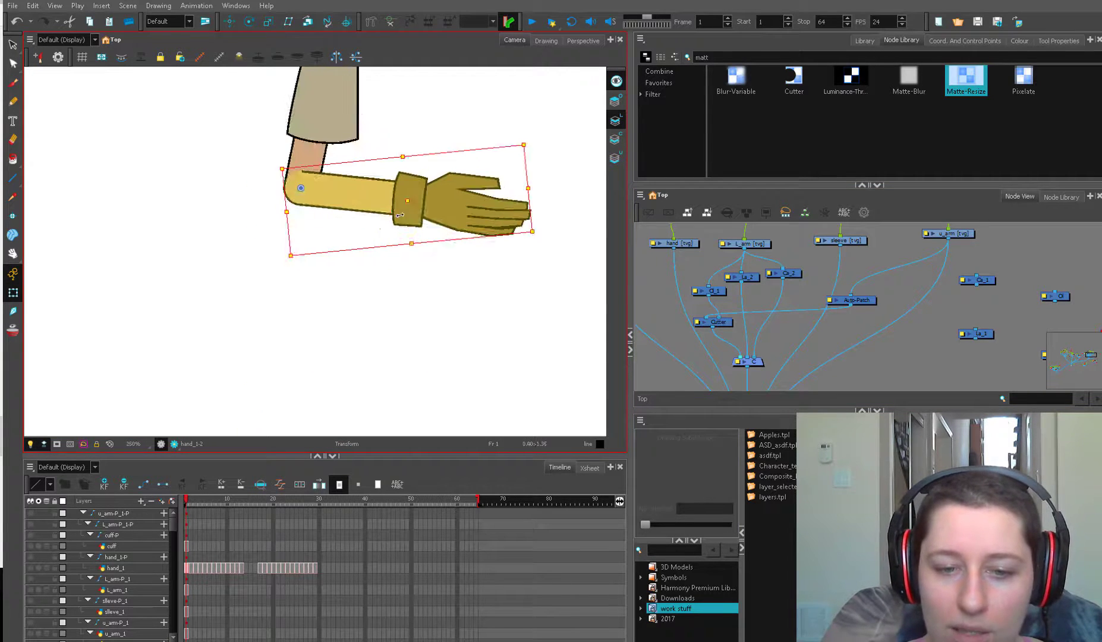
{"action": "left_click_drag", "start_coordinate": [518, 262], "coordinate": [515, 345]}
{"action": "key", "text": "2"}
{"action": "key", "text": "2"}
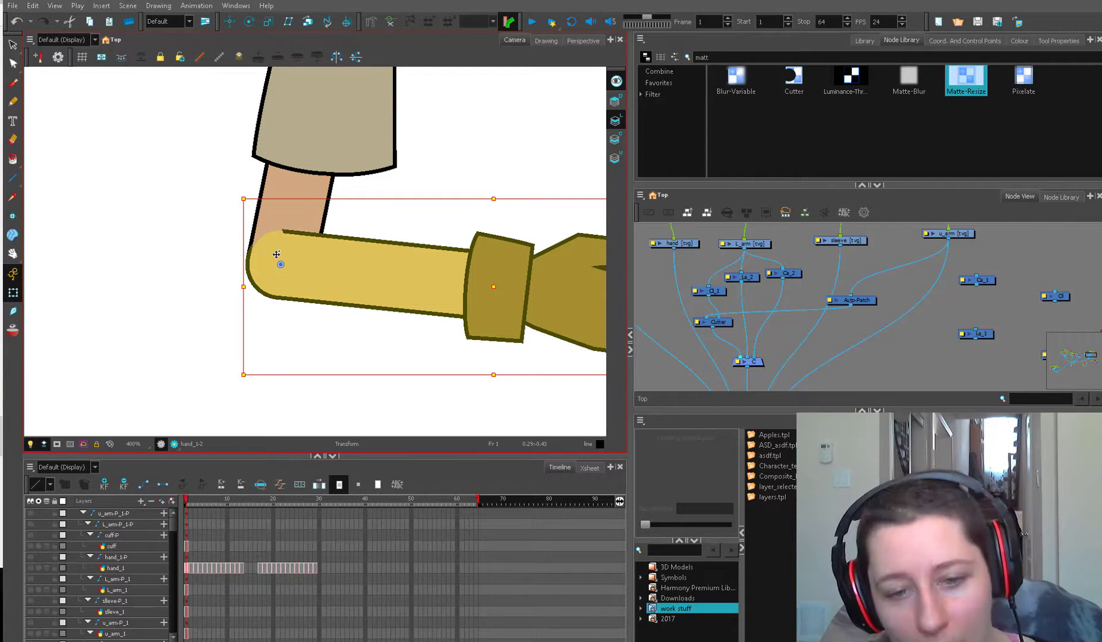
{"action": "key", "text": "1"}
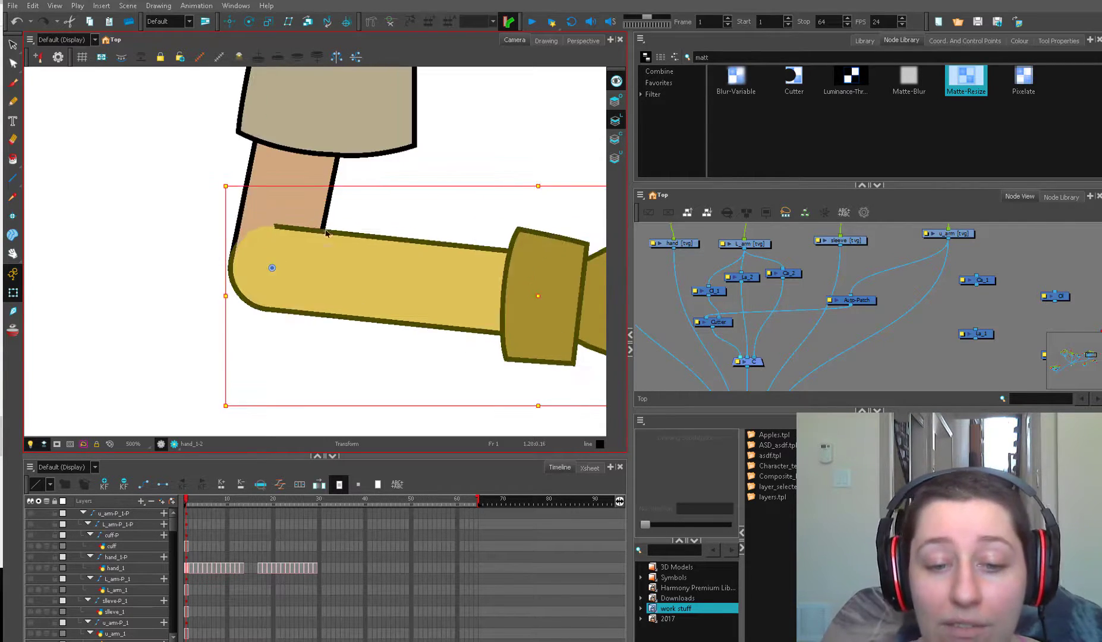
{"action": "left_click_drag", "start_coordinate": [337, 223], "coordinate": [361, 262]}
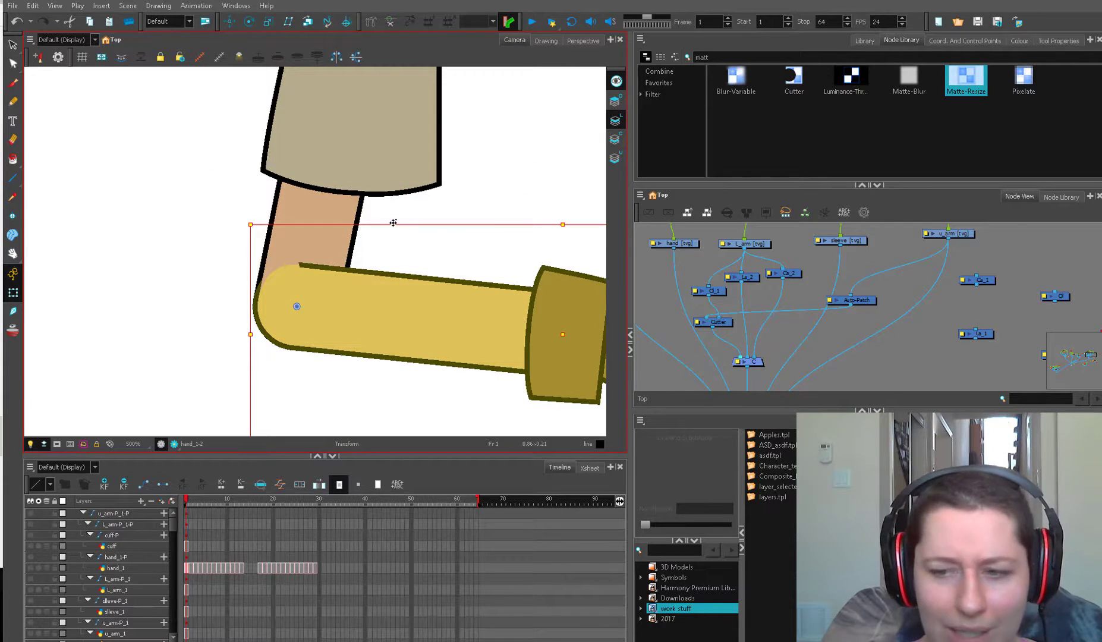
Return the Cutter to the La_2 branch with Auto-Patch as its matte, and delete the Ol_1 overlay node.
{"action": "mouse_move", "coordinate": [787, 261]}
{"action": "left_mouse_down"}
{"action": "mouse_move", "coordinate": [780, 271]}
{"action": "mouse_move", "coordinate": [794, 275]}
{"action": "left_mouse_up"}
{"action": "left_click_drag", "start_coordinate": [721, 323], "coordinate": [744, 316]}
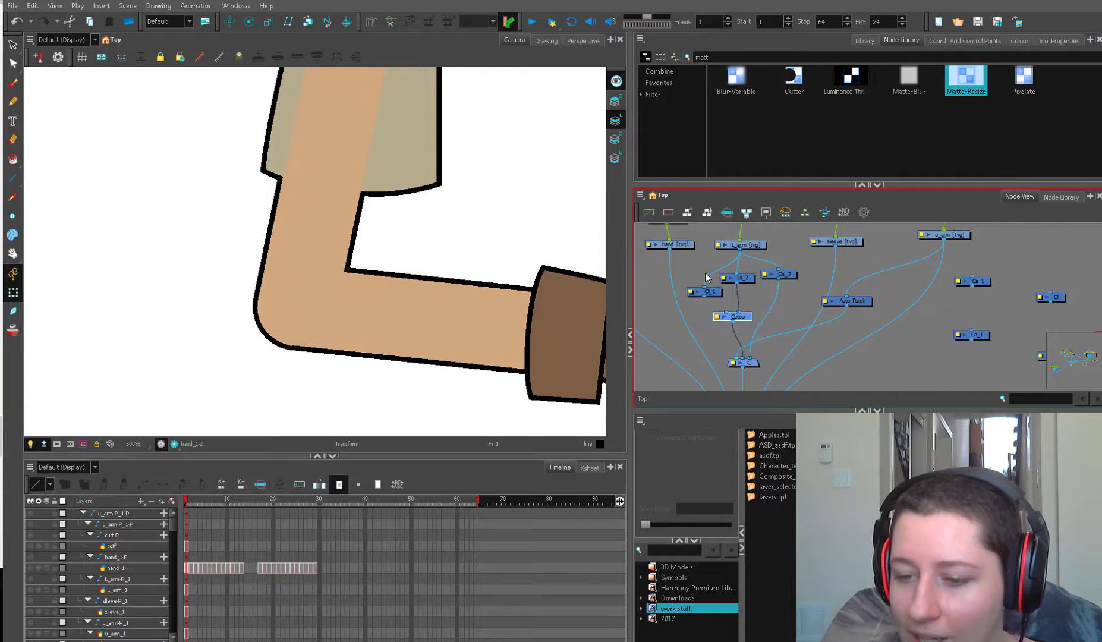
{"action": "left_click", "coordinate": [707, 292]}
{"action": "key", "text": "Delete"}
{"action": "left_click_drag", "start_coordinate": [736, 357], "coordinate": [725, 312]}
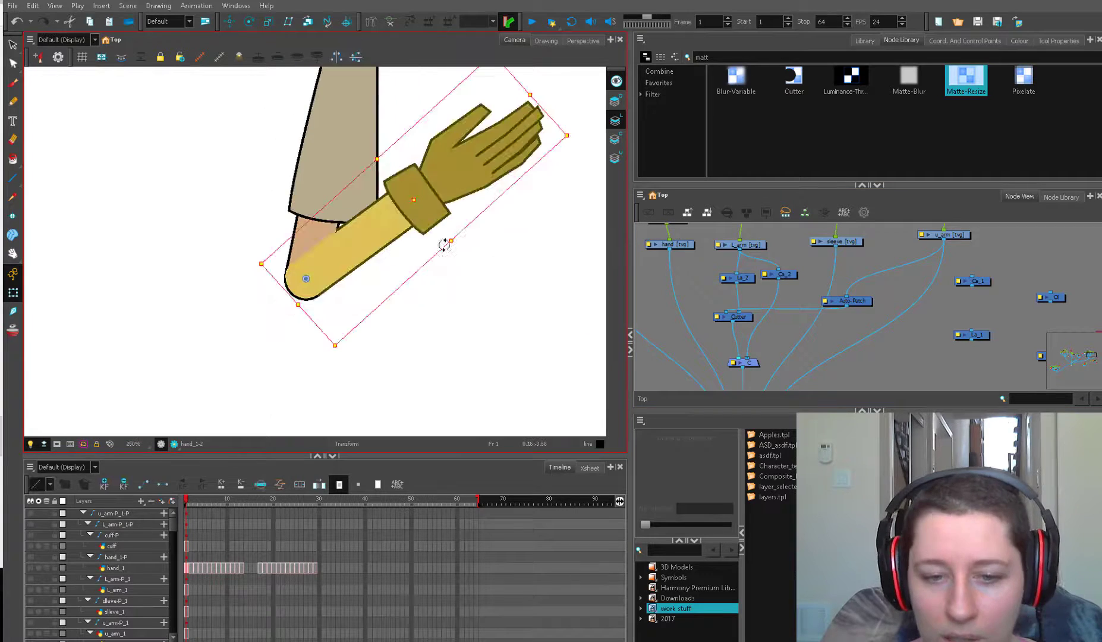
Cut the elbow end of the lower arm's outline from its overlay art and paste it into the line art layer.
{"action": "left_click", "coordinate": [346, 347]}
{"action": "key", "text": "1"}
{"action": "key", "text": "1"}
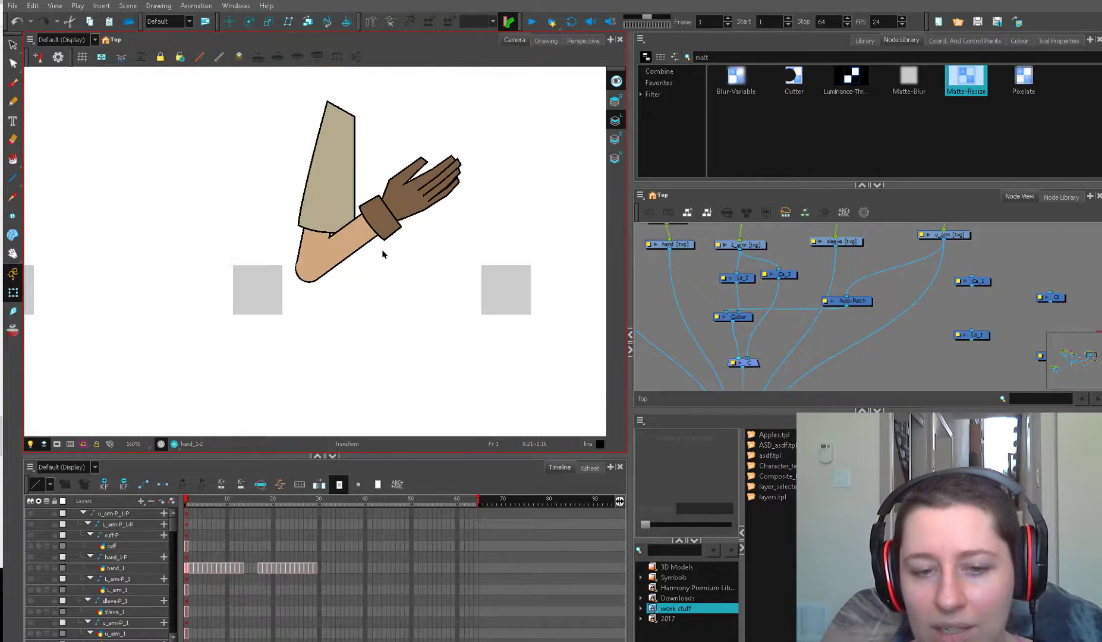
{"action": "scroll", "coordinate": [361, 272], "scroll_direction": "up", "scroll_amount": 4}
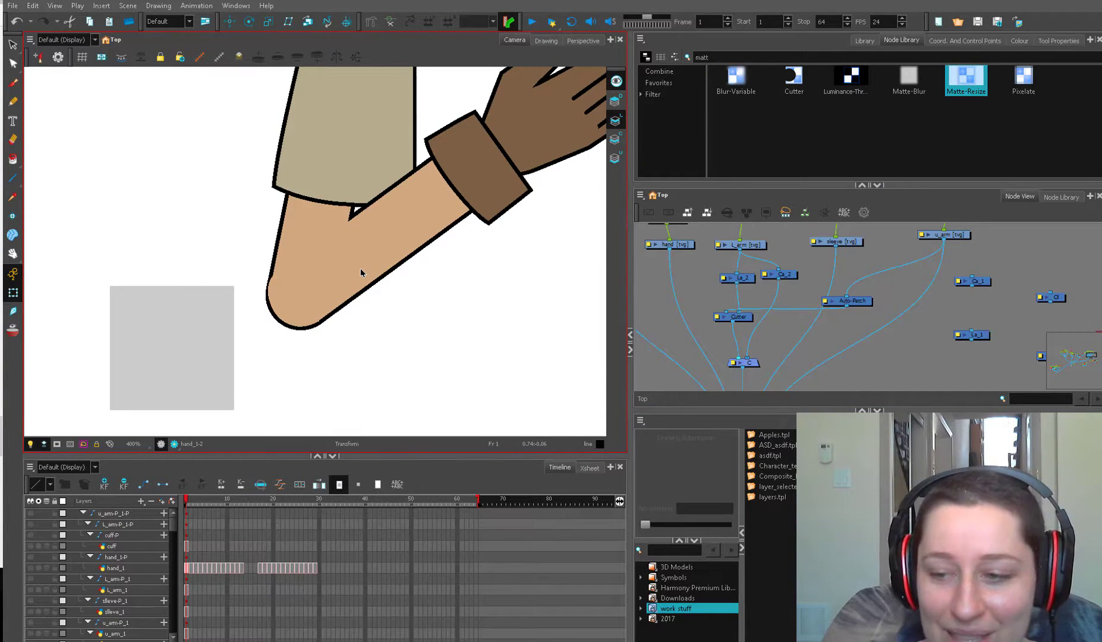
{"action": "left_click", "coordinate": [360, 273]}
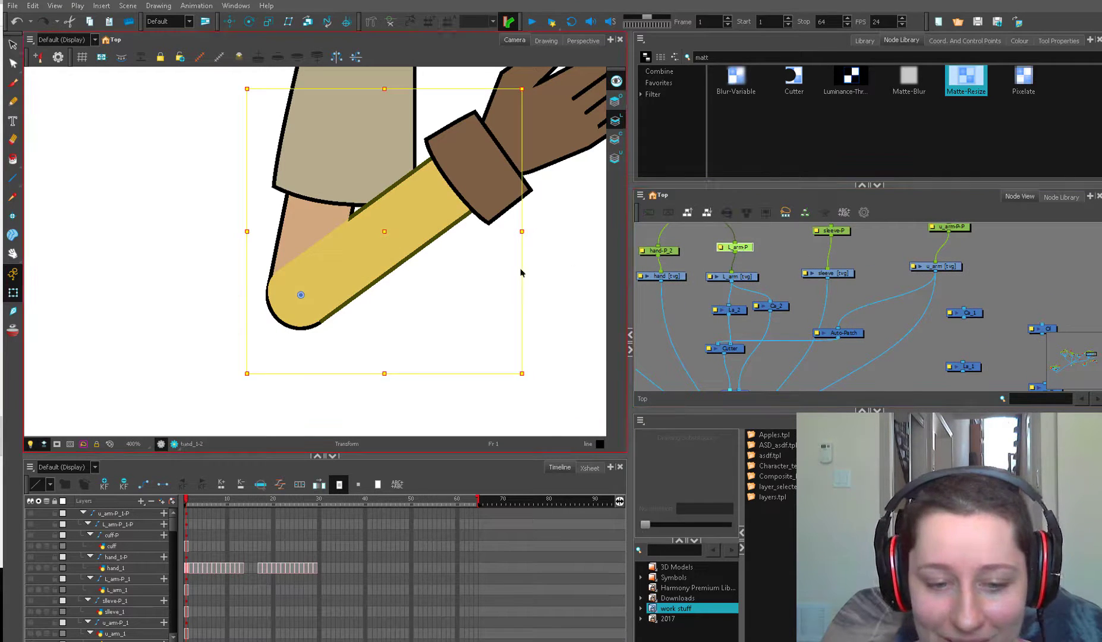
{"action": "left_click", "coordinate": [270, 296]}
{"action": "key", "text": "alt+s"}
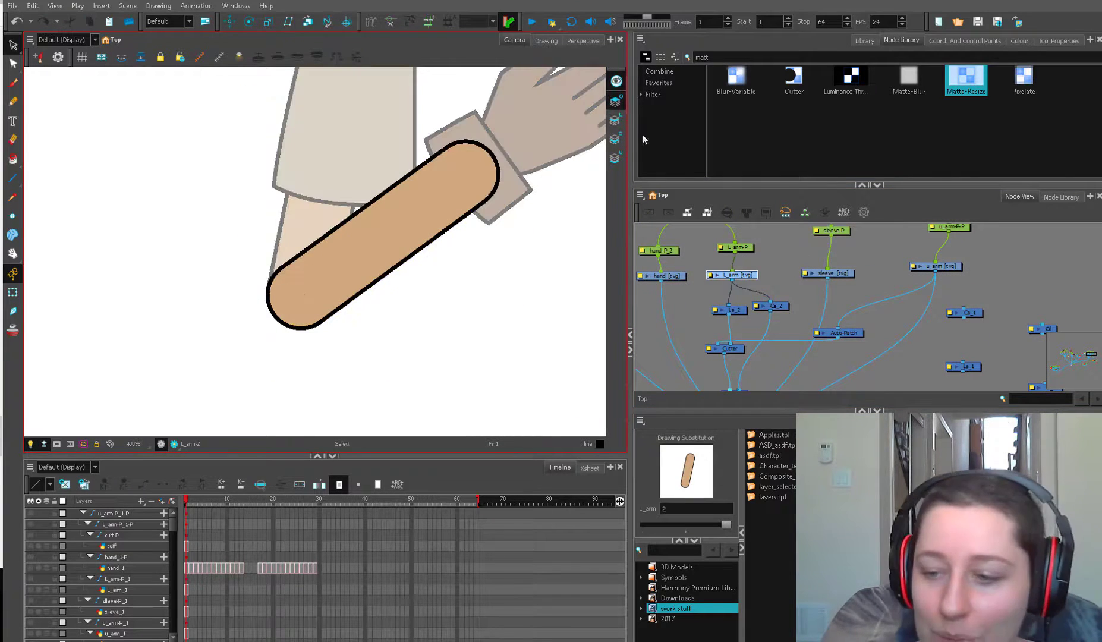
{"action": "left_click_drag", "start_coordinate": [336, 316], "coordinate": [261, 243]}
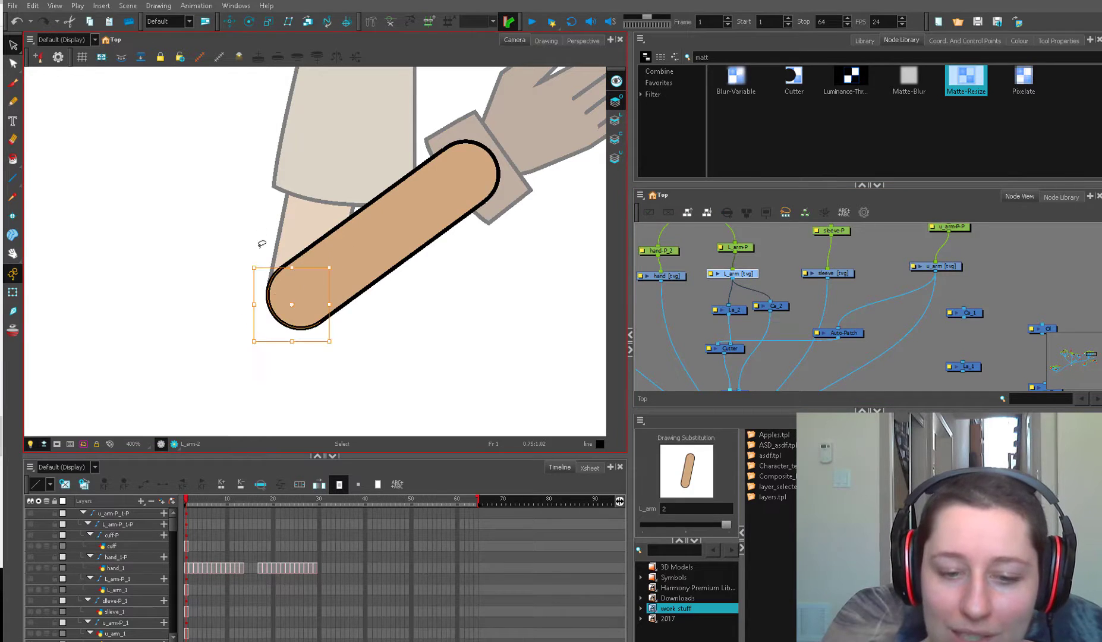
{"action": "key", "text": "ctrl+x"}
{"action": "left_click", "coordinate": [615, 121]}
{"action": "key", "text": "ctrl+v"}
{"action": "left_click", "coordinate": [411, 303]}
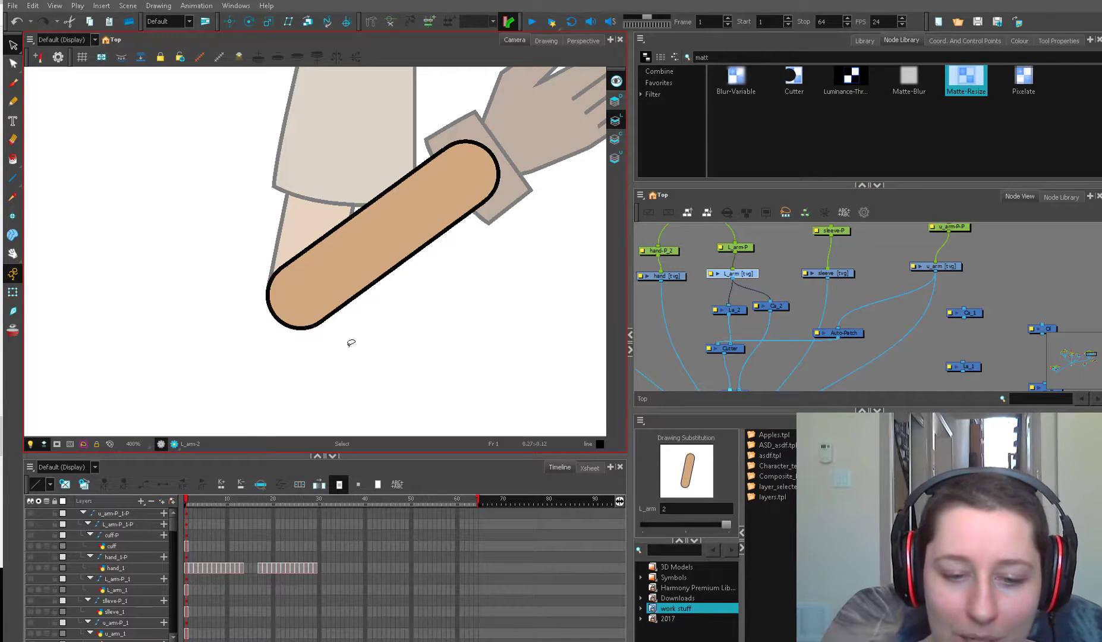
{"action": "left_click", "coordinate": [12, 292]}
{"action": "left_click", "coordinate": [602, 312]}
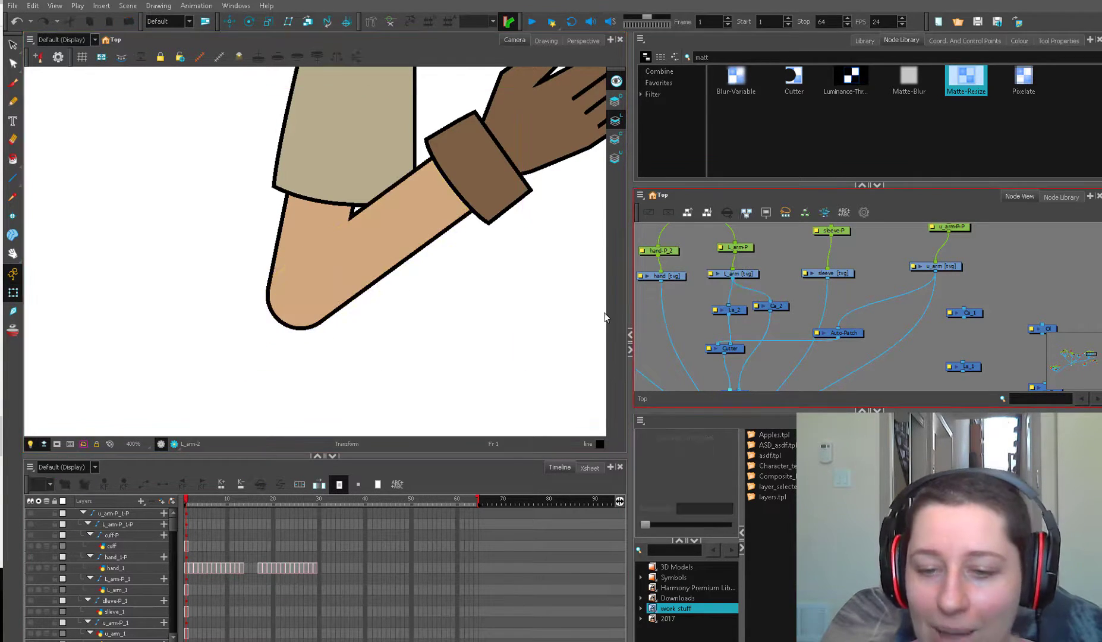
Examine the bent elbow and the node branches fed by the L_arm drawing.
{"action": "key", "text": "1"}
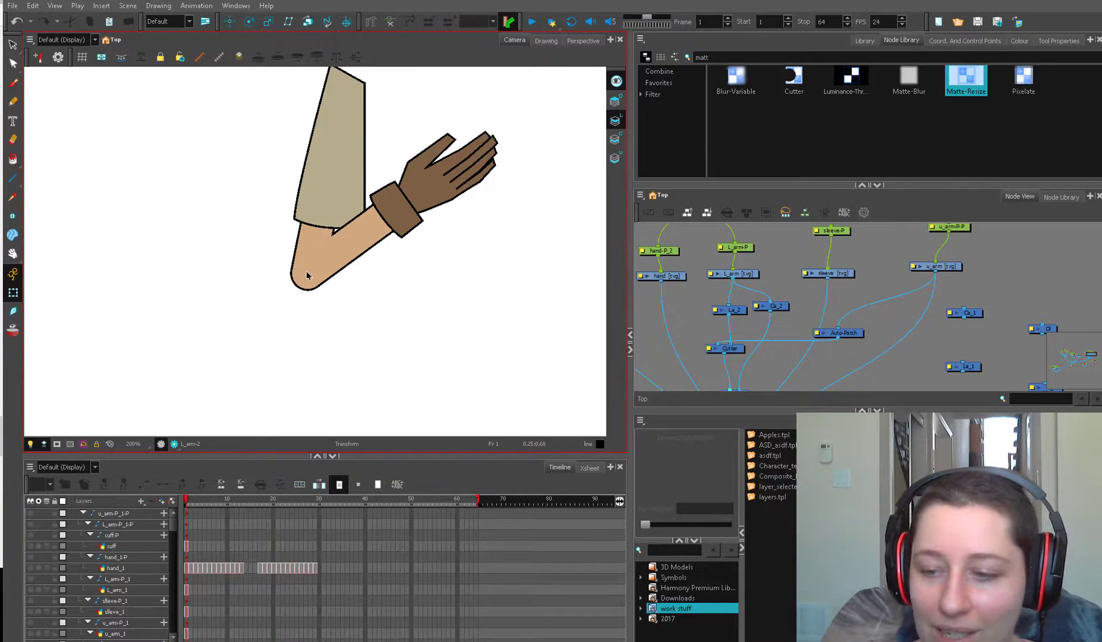
{"action": "left_click_drag", "start_coordinate": [756, 304], "coordinate": [746, 271]}
{"action": "key", "text": "2"}
{"action": "key", "text": "2"}
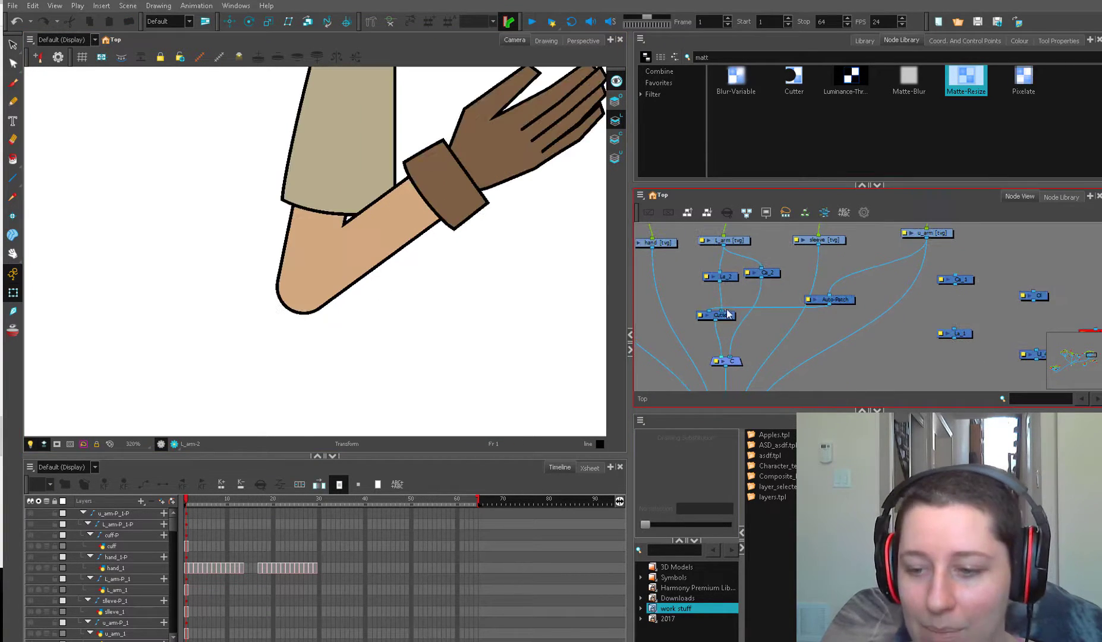
{"action": "left_click", "coordinate": [724, 241]}
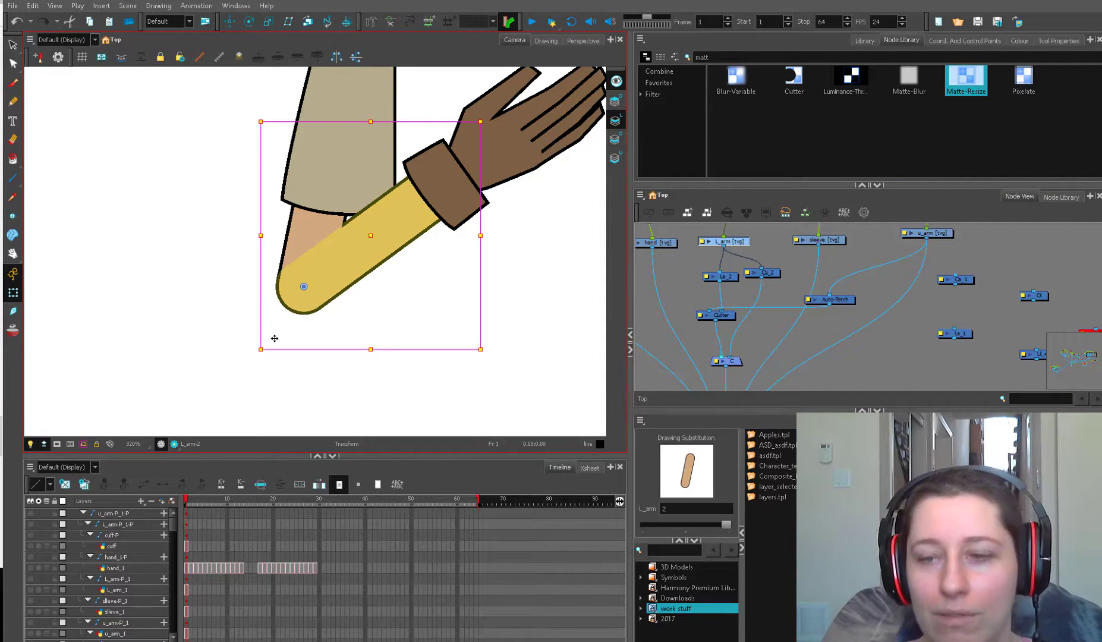
{"action": "left_click", "coordinate": [771, 295]}
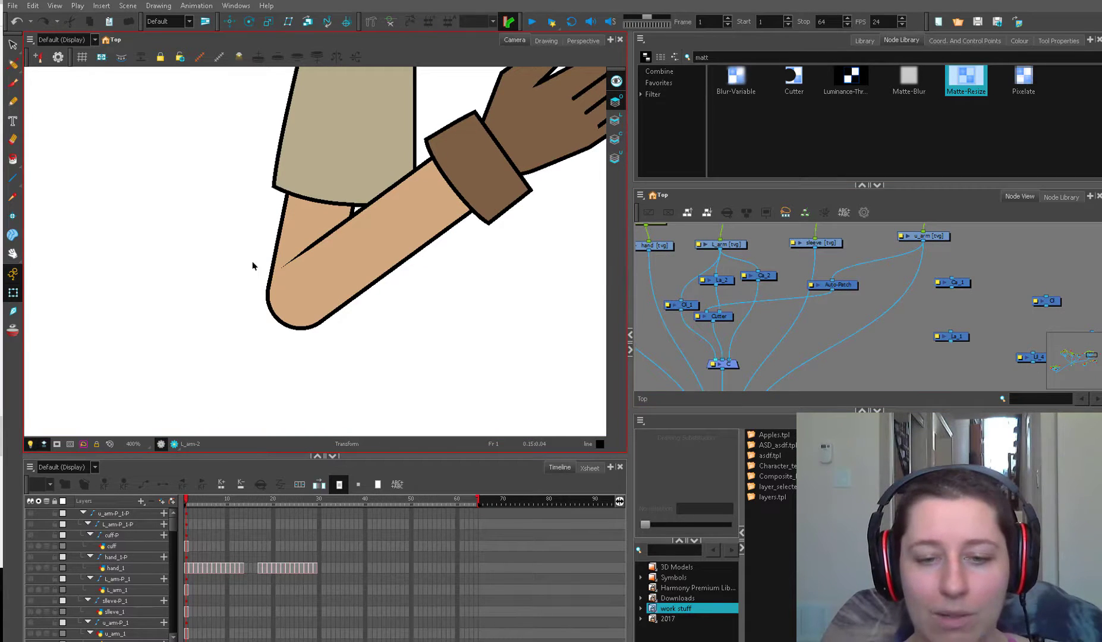
Open the lower arm in the Drawing view and select its tapered overlay line for inspection.
{"action": "scroll", "coordinate": [318, 256], "scroll_direction": "down", "scroll_amount": 1}
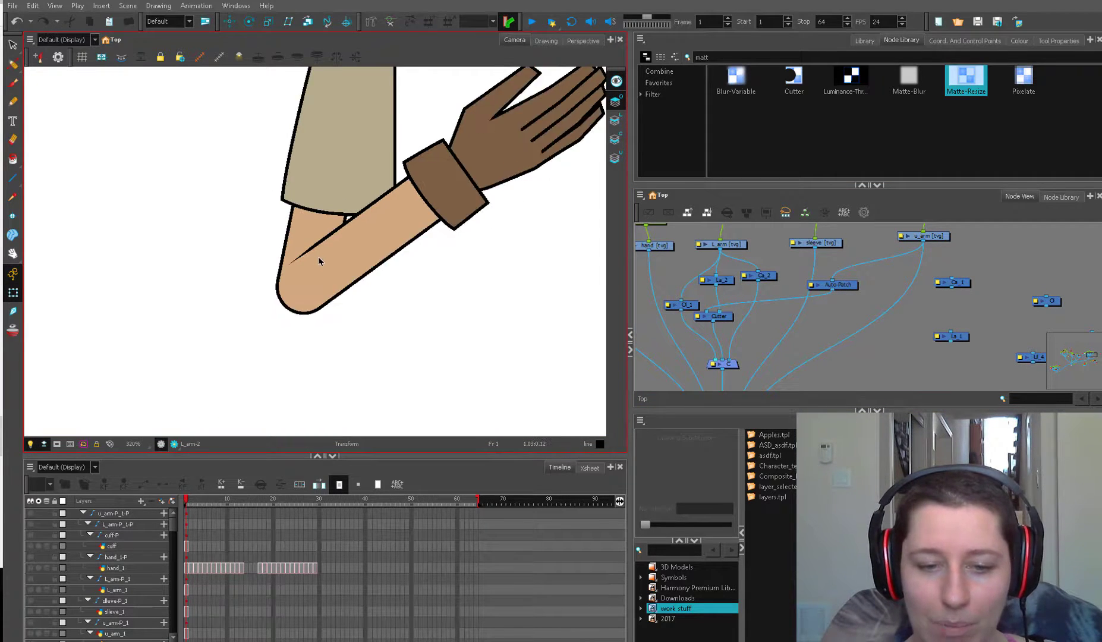
{"action": "scroll", "coordinate": [317, 256], "scroll_direction": "up", "scroll_amount": 3}
{"action": "left_click", "coordinate": [312, 237]}
{"action": "key", "text": "alt+s"}
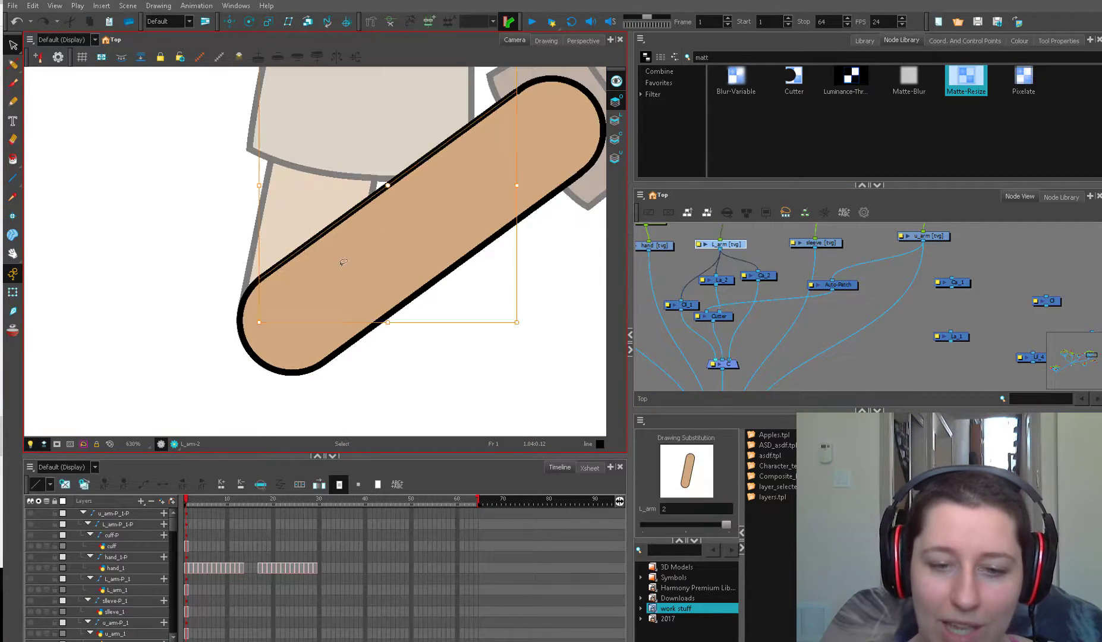
{"action": "left_click", "coordinate": [550, 41]}
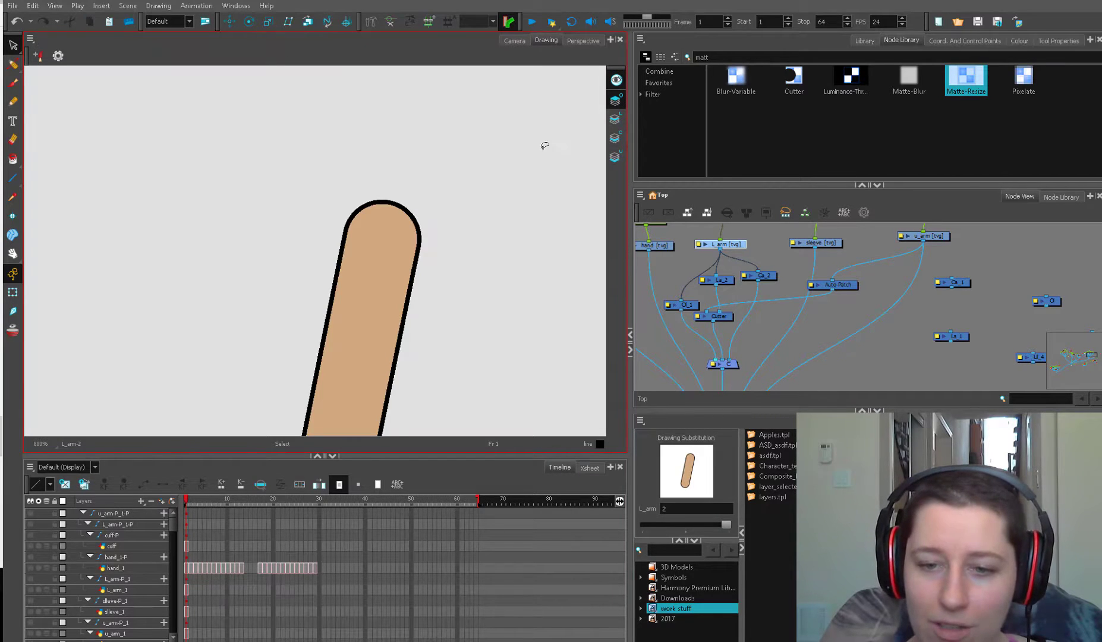
{"action": "left_click", "coordinate": [616, 80]}
{"action": "left_click_drag", "start_coordinate": [456, 207], "coordinate": [464, 143]}
{"action": "mouse_move", "coordinate": [454, 116]}
{"action": "left_mouse_down"}
{"action": "mouse_move", "coordinate": [473, 258]}
{"action": "mouse_move", "coordinate": [493, 240]}
{"action": "left_mouse_up"}
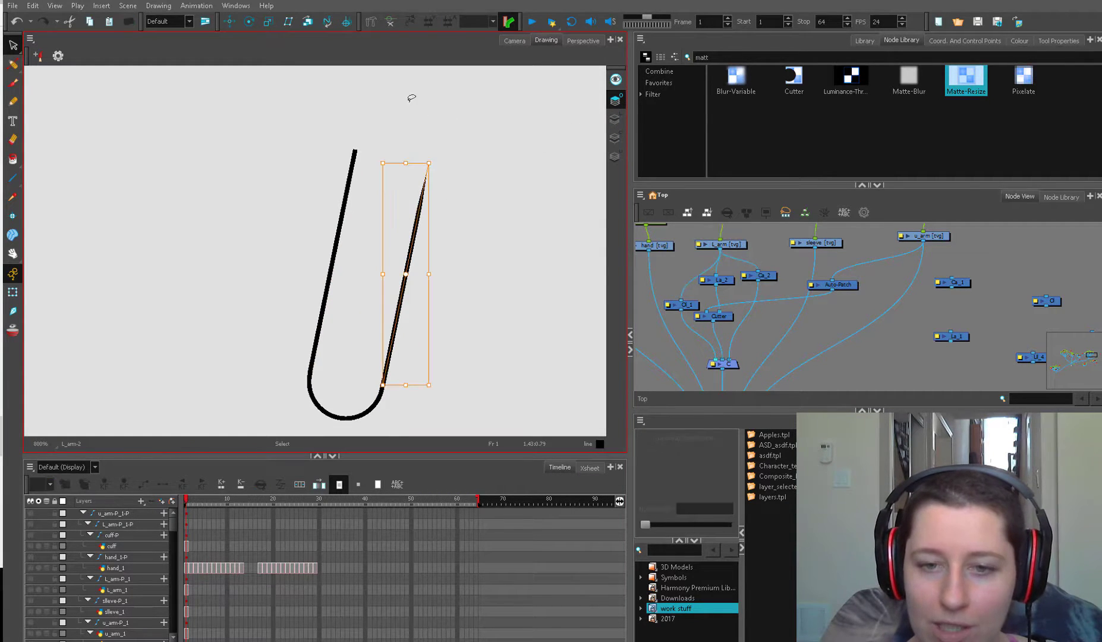
Examine the lower arm's line art and colour art layers one at a time.
{"action": "key", "text": "alt+b"}
{"action": "left_click_drag", "start_coordinate": [405, 99], "coordinate": [405, 104]}
{"action": "key", "text": "ctrl+z"}
{"action": "mouse_move", "coordinate": [528, 144]}
{"action": "left_mouse_down"}
{"action": "mouse_move", "coordinate": [103, 331]}
{"action": "mouse_move", "coordinate": [89, 233]}
{"action": "left_mouse_up"}
{"action": "left_click_drag", "start_coordinate": [451, 320], "coordinate": [595, 352]}
{"action": "left_click", "coordinate": [615, 120]}
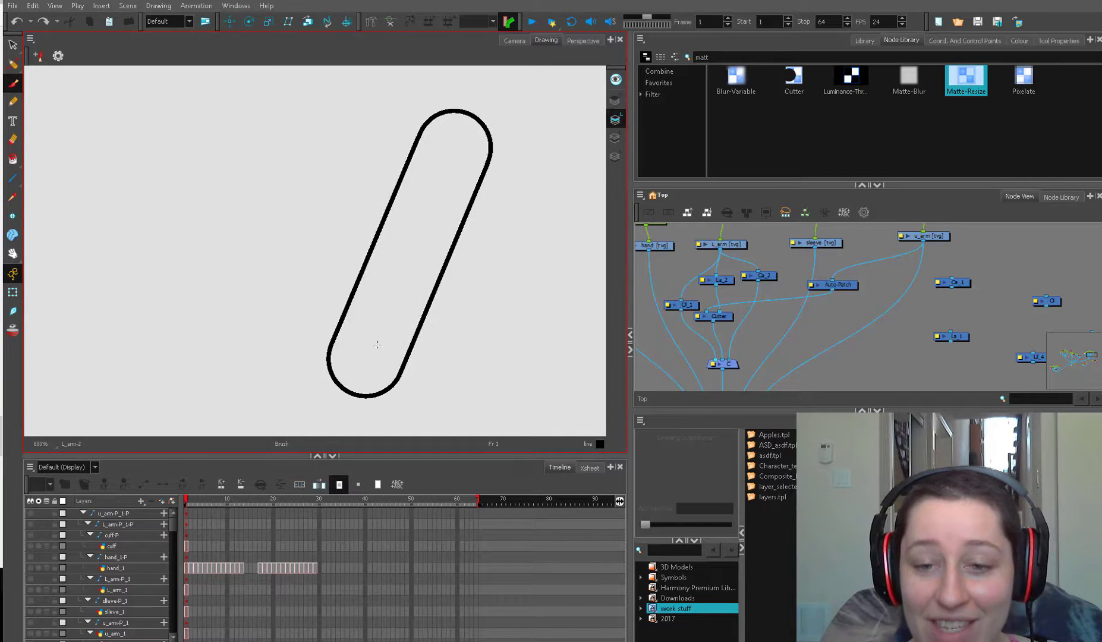
{"action": "left_click", "coordinate": [615, 138]}
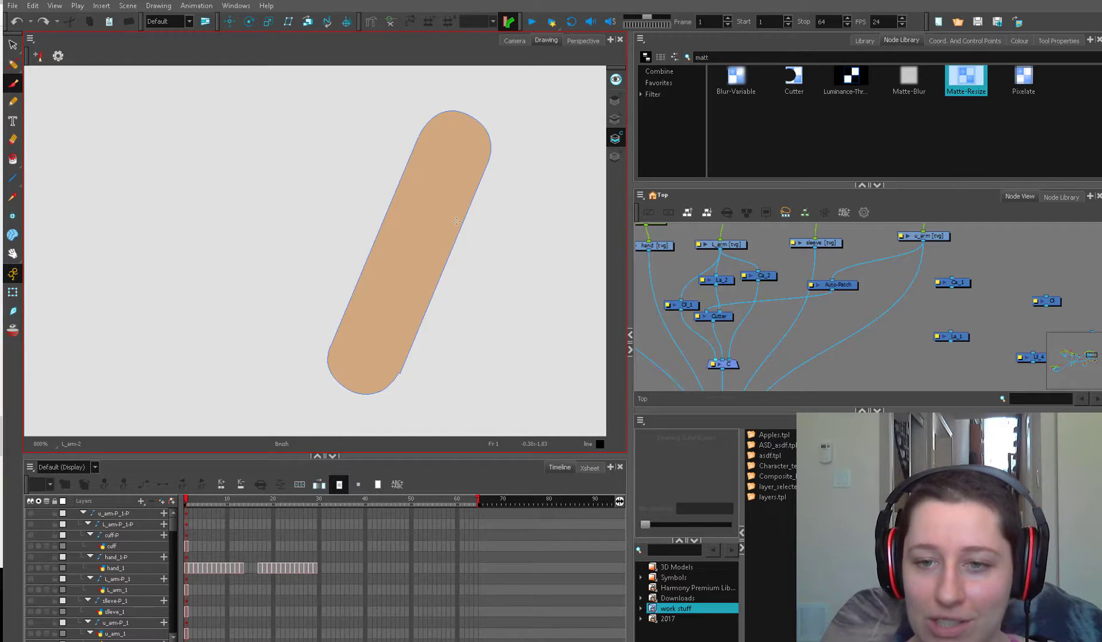
Return to the Camera view and rotate the forearm, cuff and hand about the elbow to open the bend slightly.
{"action": "left_click", "coordinate": [514, 40]}
{"action": "key", "text": "shift+t"}
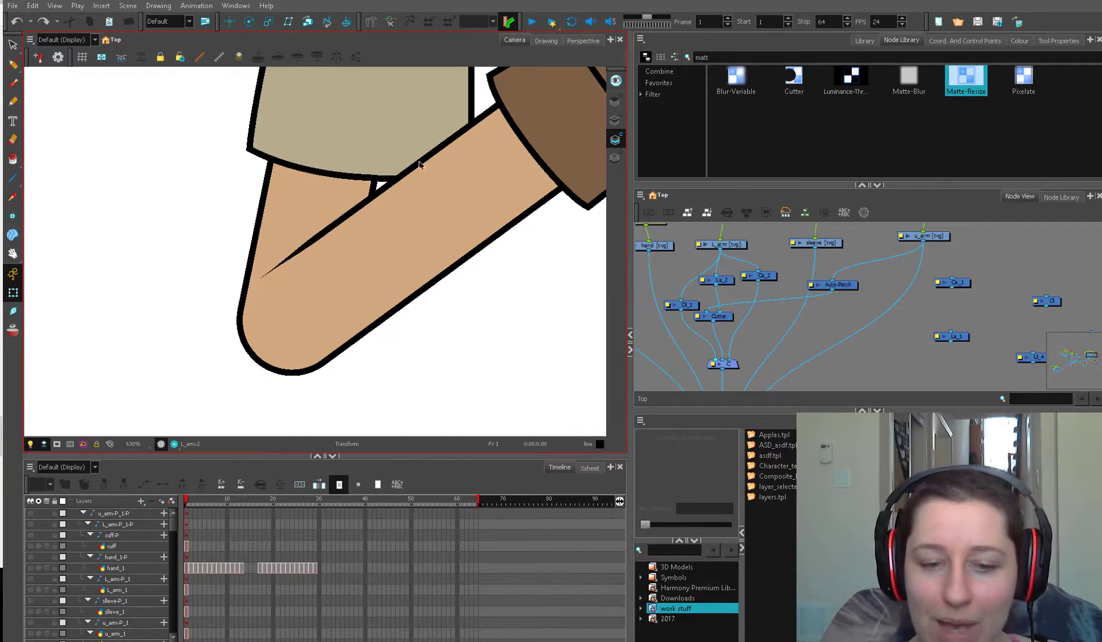
{"action": "key", "text": "2"}
{"action": "key", "text": "2"}
{"action": "key", "text": "2"}
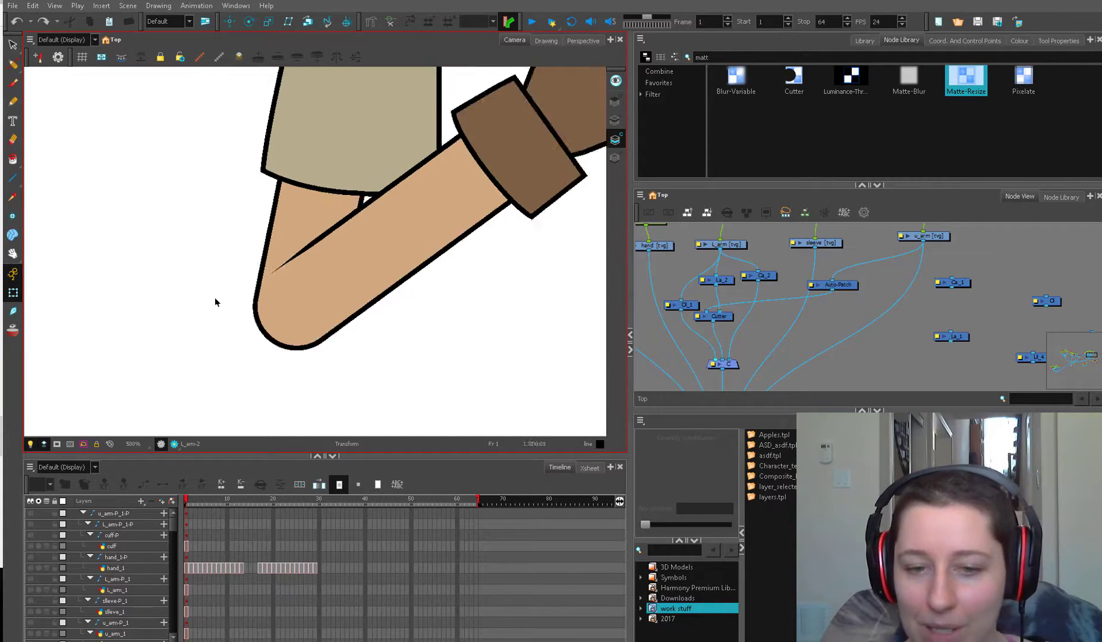
{"action": "left_click", "coordinate": [457, 197]}
{"action": "key", "text": "b"}
{"action": "key", "text": "b"}
{"action": "key", "text": "2"}
{"action": "key", "text": "2"}
{"action": "key", "text": "2"}
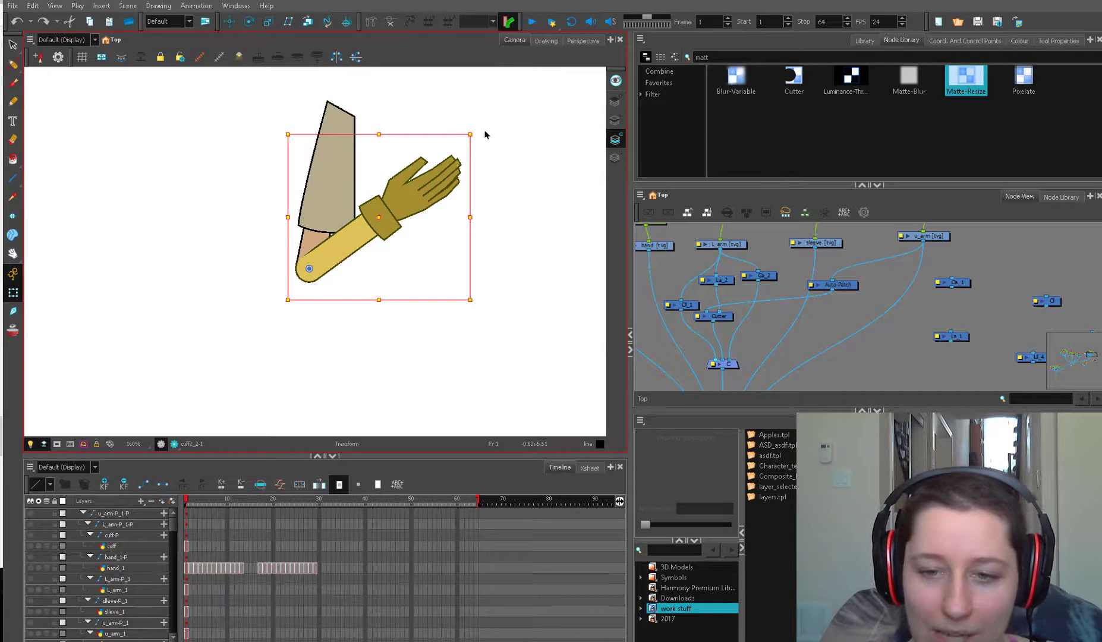
{"action": "left_click_drag", "start_coordinate": [485, 135], "coordinate": [419, 215]}
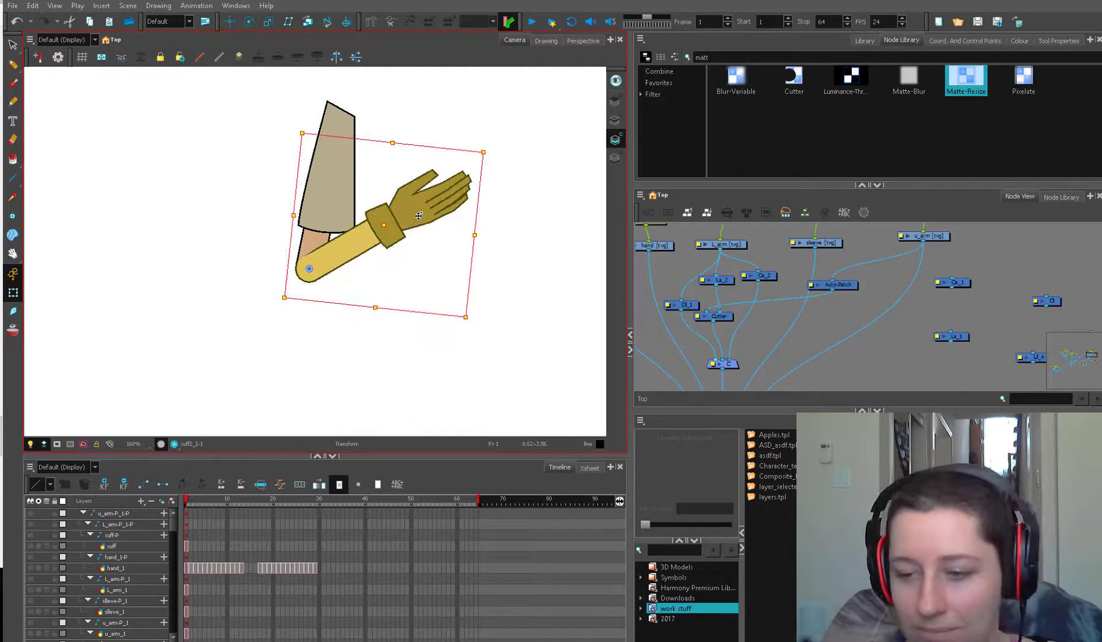
Push the L_arm-P peg behind the upper arm by setting its Z position to 0.0001b.
{"action": "left_click_drag", "start_coordinate": [772, 324], "coordinate": [736, 290]}
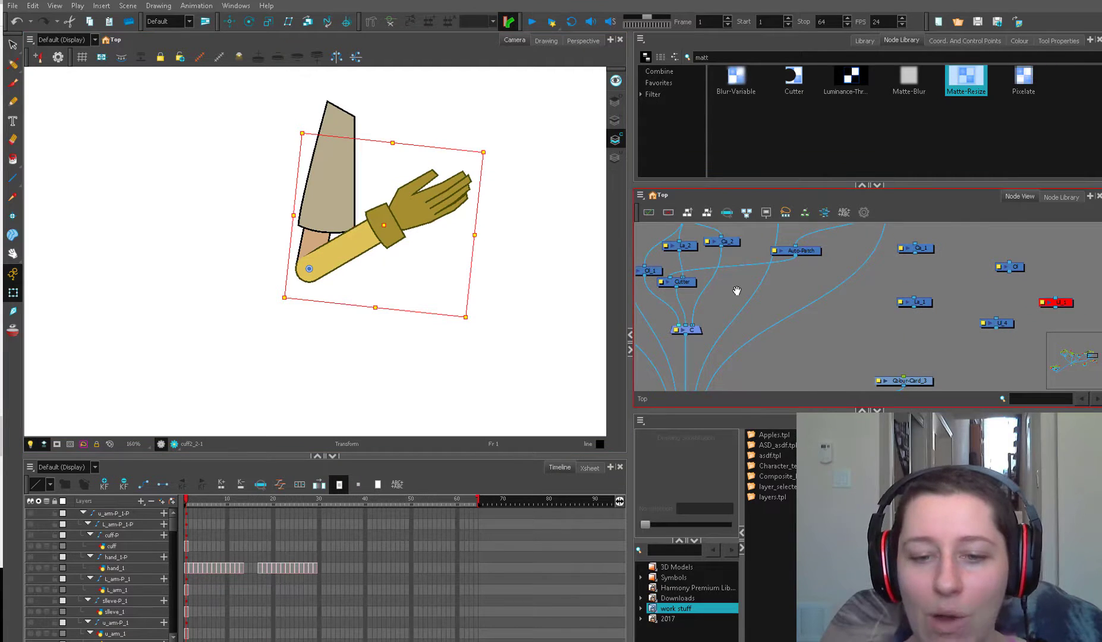
{"action": "left_click_drag", "start_coordinate": [405, 299], "coordinate": [440, 383]}
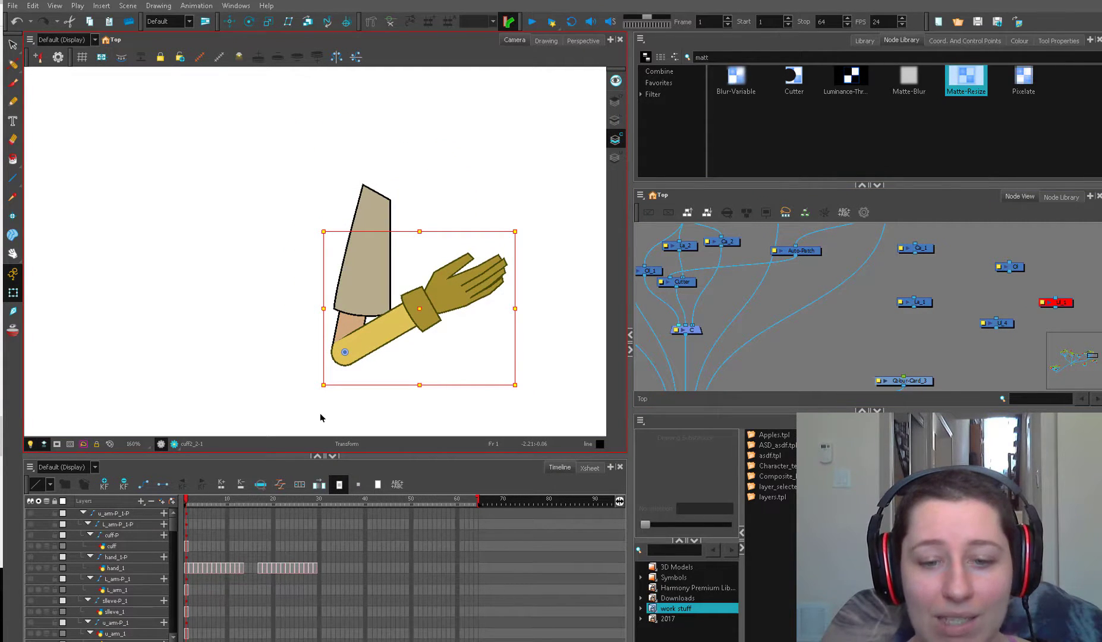
{"action": "left_click_drag", "start_coordinate": [783, 287], "coordinate": [820, 360]}
{"action": "left_click", "coordinate": [727, 256]}
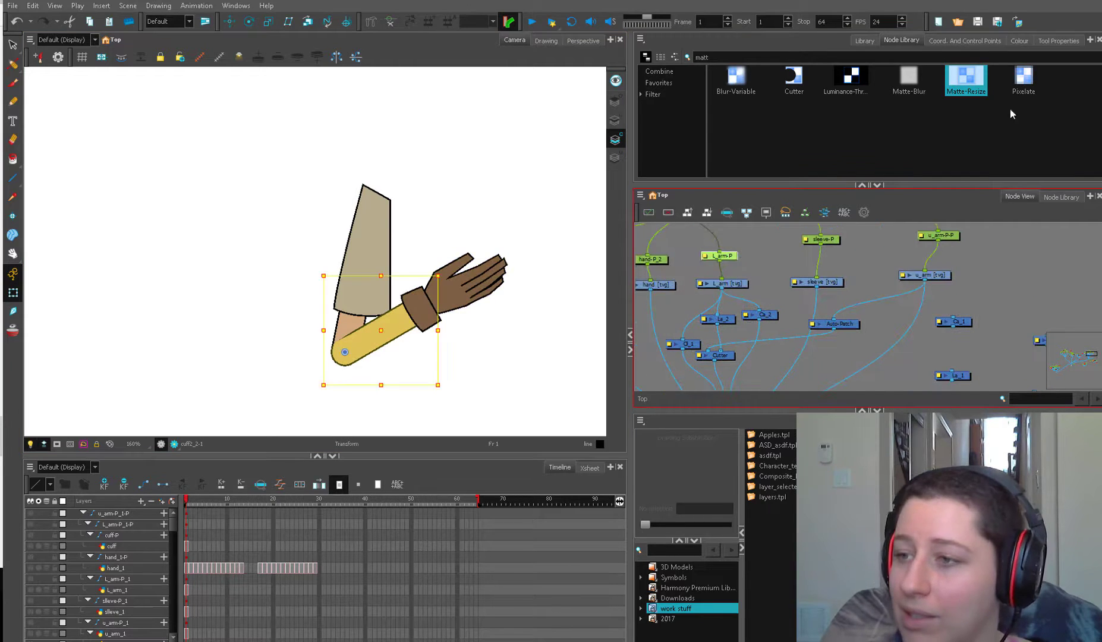
{"action": "left_click", "coordinate": [984, 41]}
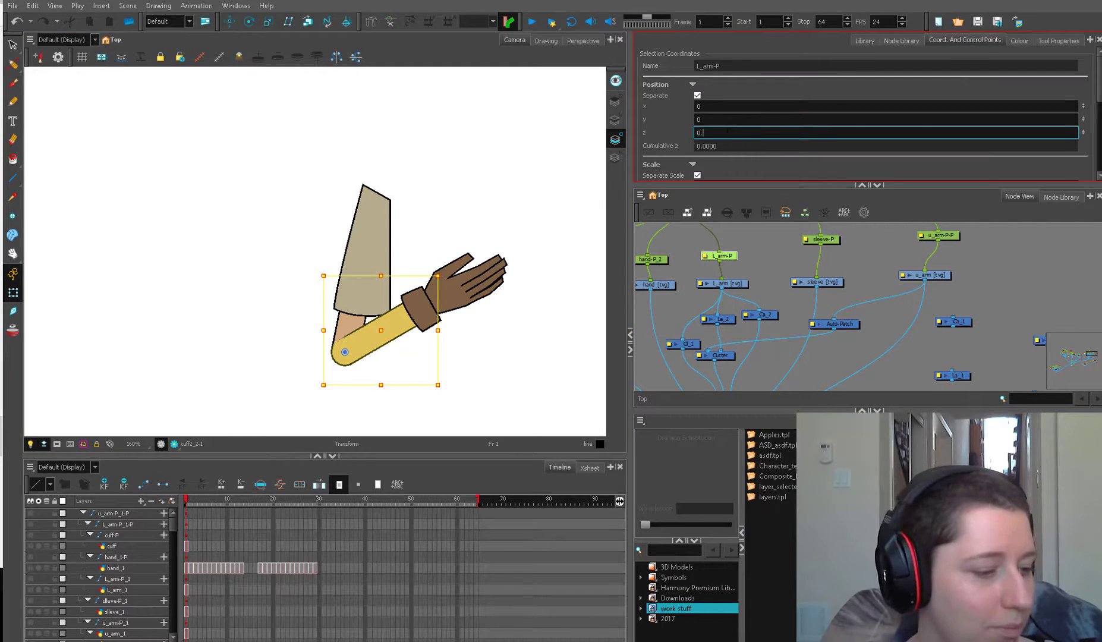
{"action": "type", "text": "00"}
{"action": "type", "text": "b"}
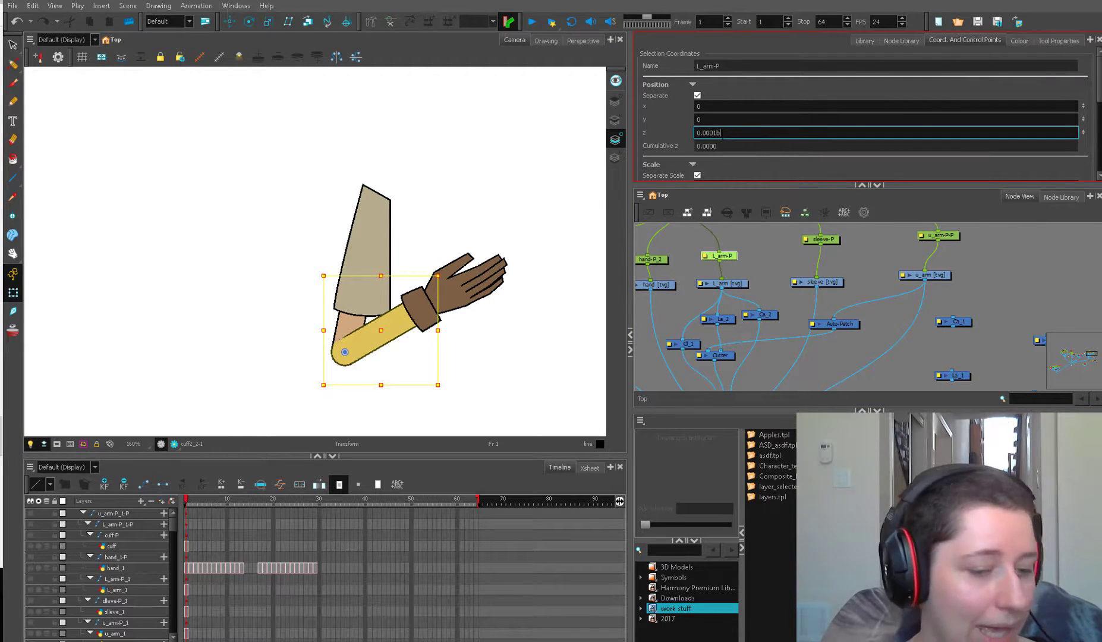
{"action": "key", "text": "Return"}
{"action": "key", "text": "Escape"}
Select the forearm's parent chain and examine the elbow with the forearm placed behind the upper arm.
{"action": "left_click", "coordinate": [419, 313]}
{"action": "key", "text": "b"}
{"action": "key", "text": "b"}
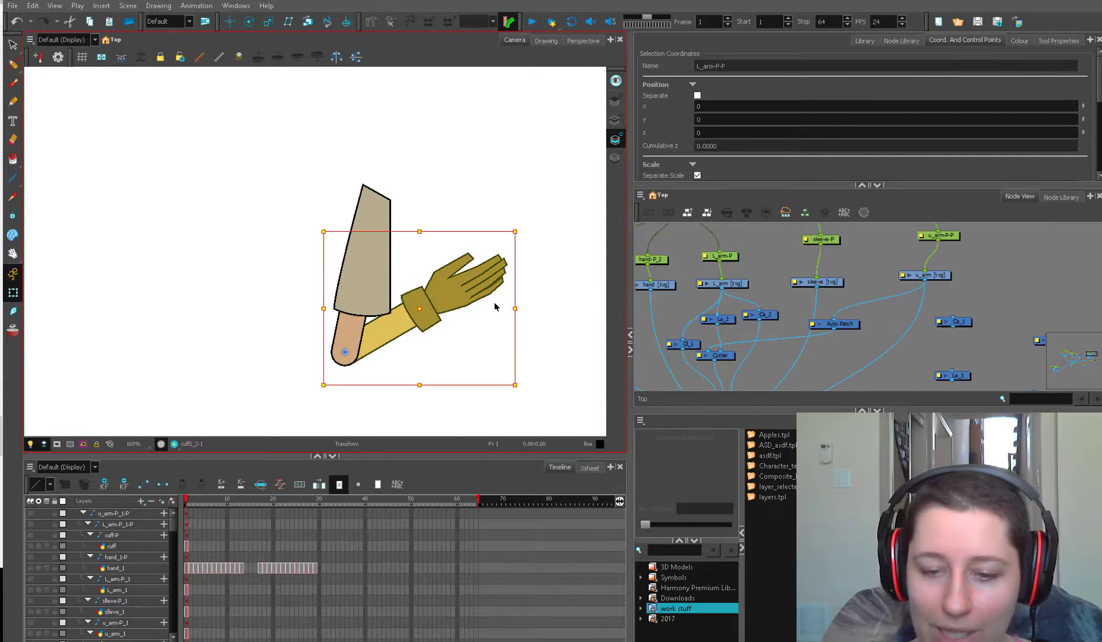
{"action": "left_click_drag", "start_coordinate": [461, 347], "coordinate": [468, 265]}
{"action": "key", "text": "1"}
{"action": "key", "text": "2"}
{"action": "key", "text": "2"}
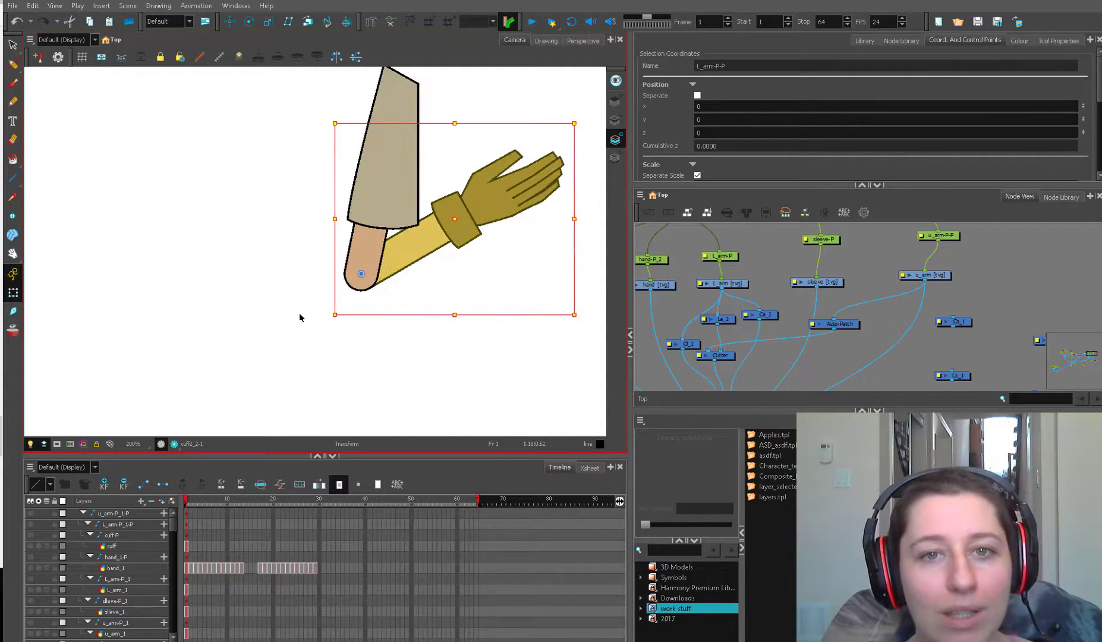
{"action": "scroll", "coordinate": [315, 250], "scroll_direction": "up", "scroll_amount": 2}
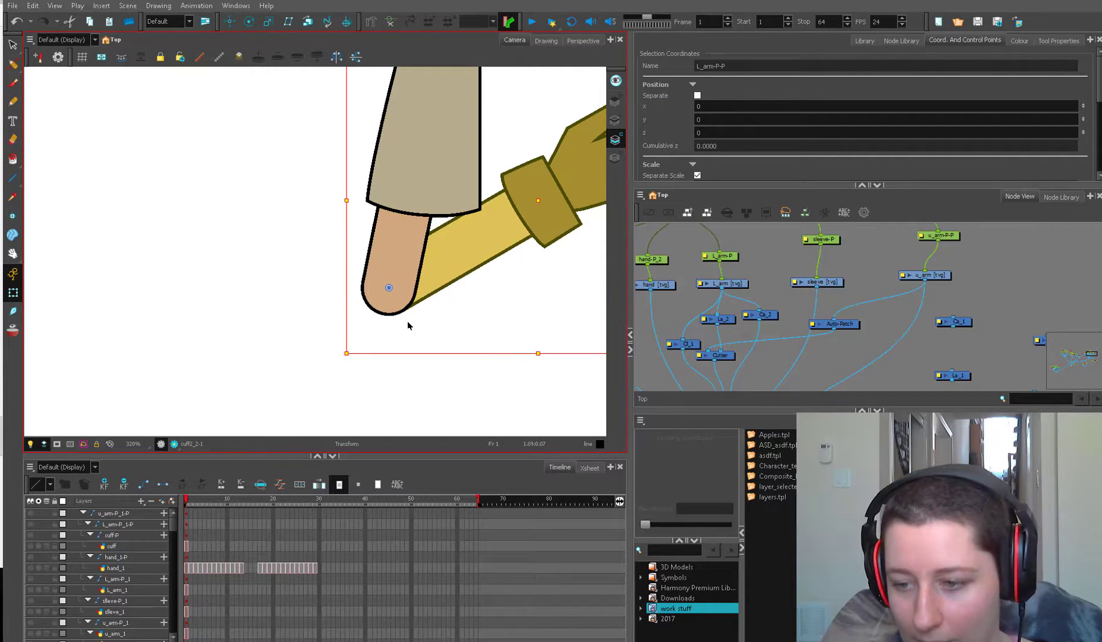
Duplicate the lower arm's overlay, line, colour, Auto-Patch, Cutter and composite nodes, and move the spare Ca_1 and La_1 nodes aside.
{"action": "left_click_drag", "start_coordinate": [806, 306], "coordinate": [766, 287]}
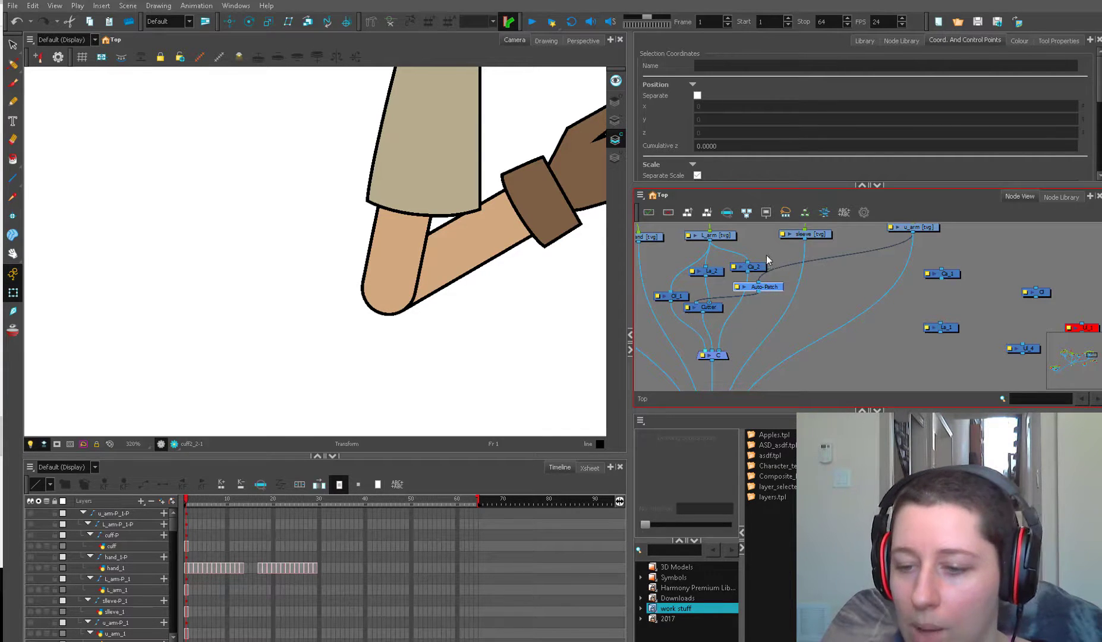
{"action": "left_click_drag", "start_coordinate": [766, 256], "coordinate": [683, 364]}
{"action": "key", "text": "ctrl+c"}
{"action": "key", "text": "ctrl+v"}
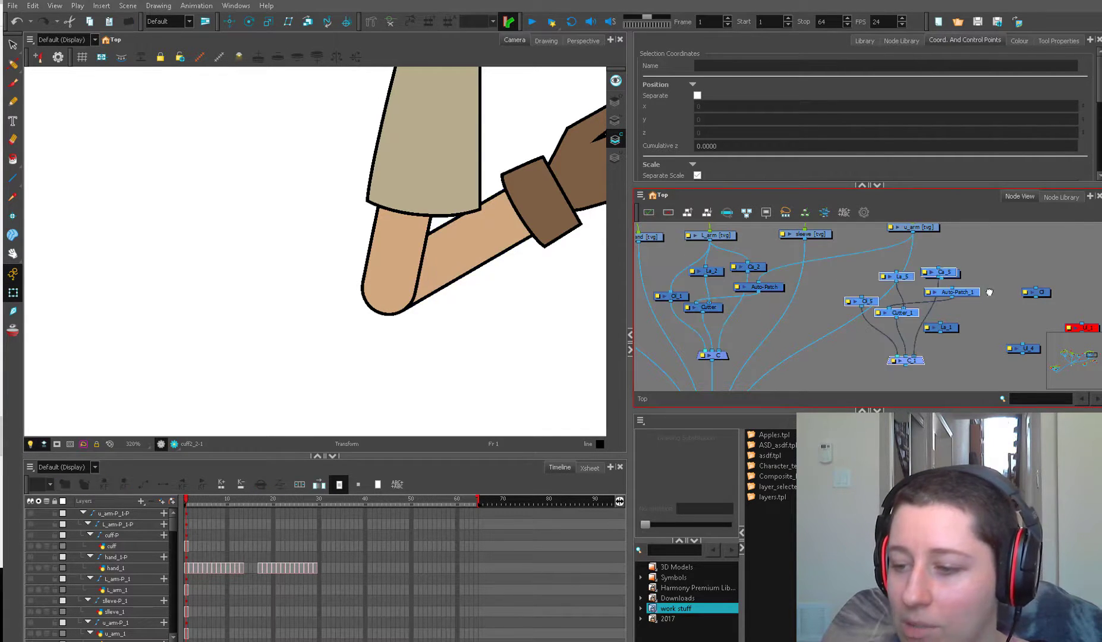
{"action": "left_click_drag", "start_coordinate": [986, 290], "coordinate": [863, 339]}
{"action": "left_click_drag", "start_coordinate": [901, 271], "coordinate": [1020, 278]}
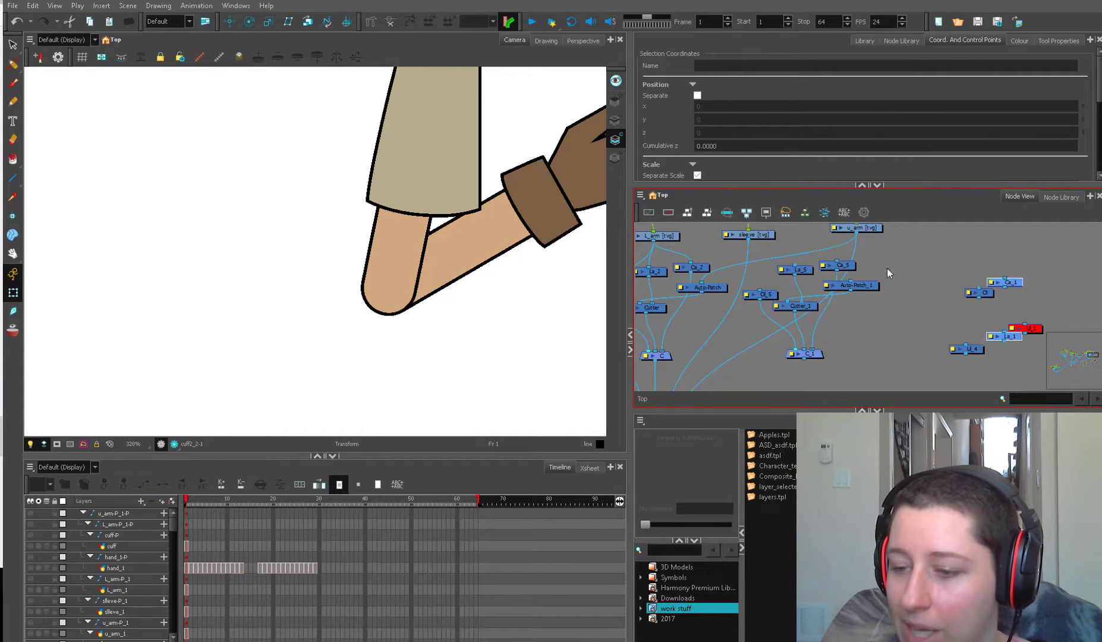
Connect the duplicated elbow composite to the main Composite node and reposition the u_arm drawing node above the duplicated group.
{"action": "left_click_drag", "start_coordinate": [815, 308], "coordinate": [838, 294]}
{"action": "scroll", "coordinate": [838, 294], "scroll_direction": "up", "scroll_amount": 1}
{"action": "scroll", "coordinate": [817, 344], "scroll_direction": "down", "scroll_amount": 1}
{"action": "left_click_drag", "start_coordinate": [878, 261], "coordinate": [854, 315]}
{"action": "left_click", "coordinate": [856, 269]}
{"action": "left_click_drag", "start_coordinate": [819, 374], "coordinate": [719, 378]}
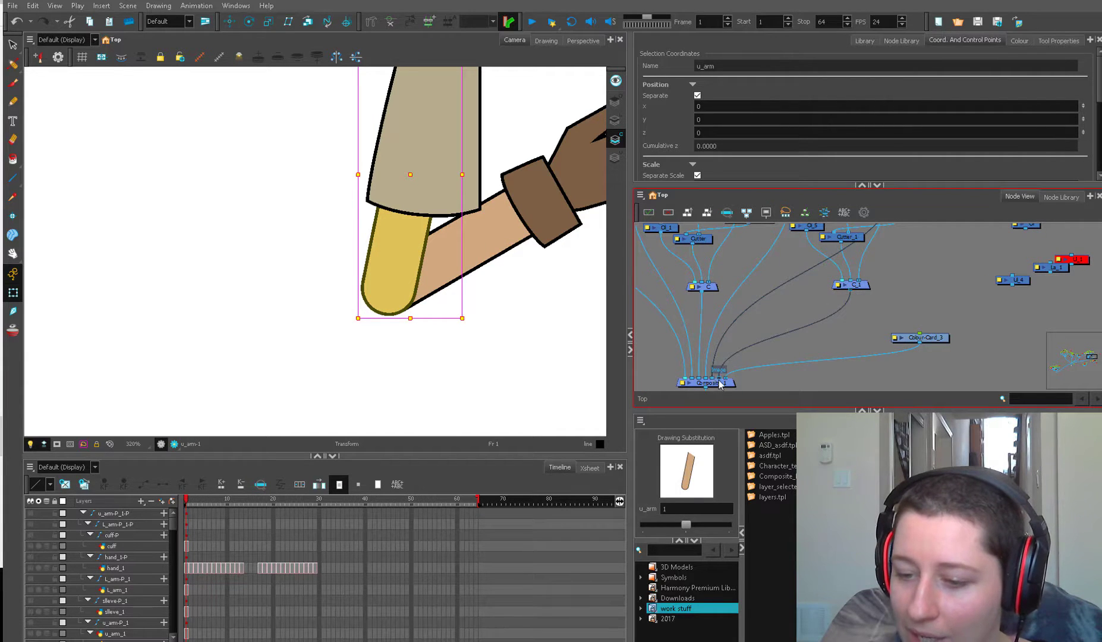
{"action": "left_click_drag", "start_coordinate": [887, 244], "coordinate": [812, 324]}
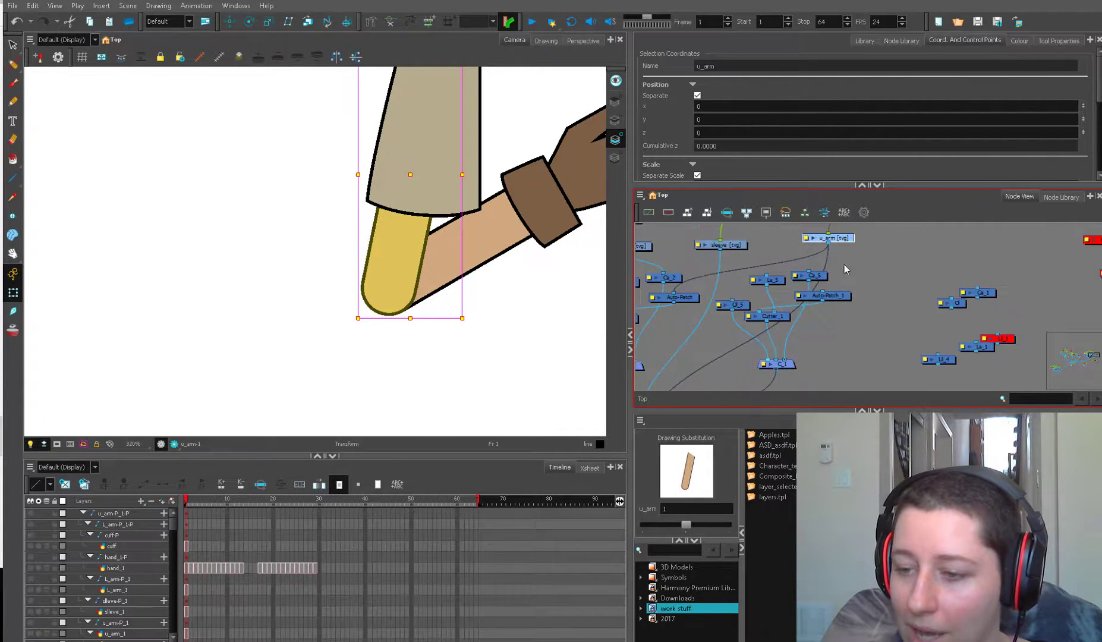
{"action": "left_click_drag", "start_coordinate": [837, 233], "coordinate": [832, 235]}
{"action": "left_click", "coordinate": [789, 365]}
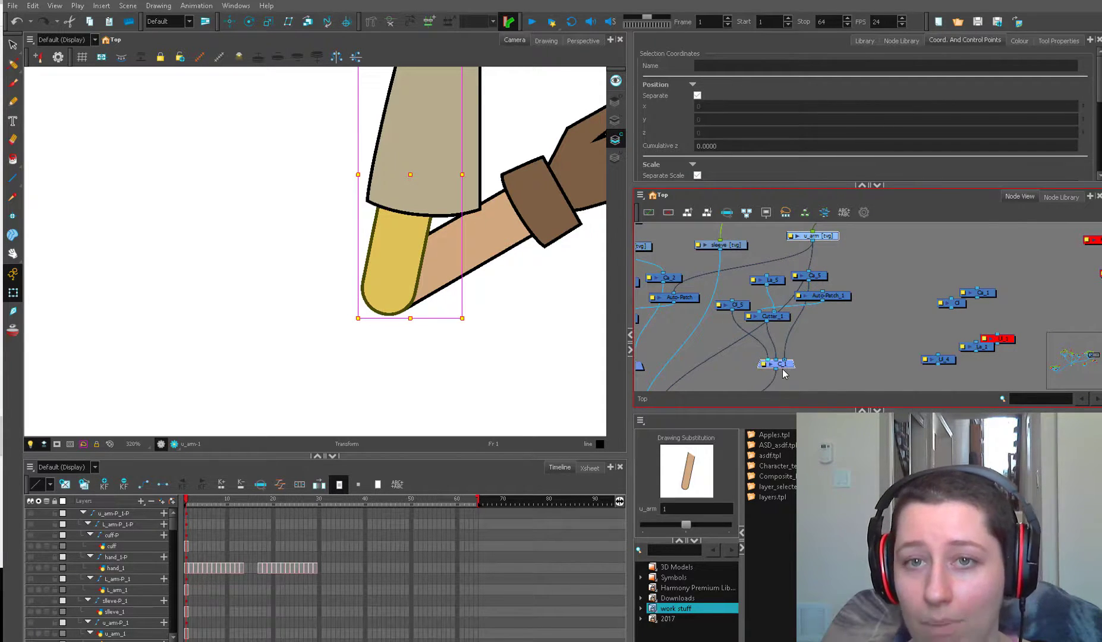
Connect the u_arm drawing to the duplicated overlay, line and colour nodes in place of its direct link to the composite.
{"action": "left_click_drag", "start_coordinate": [790, 375], "coordinate": [875, 254]}
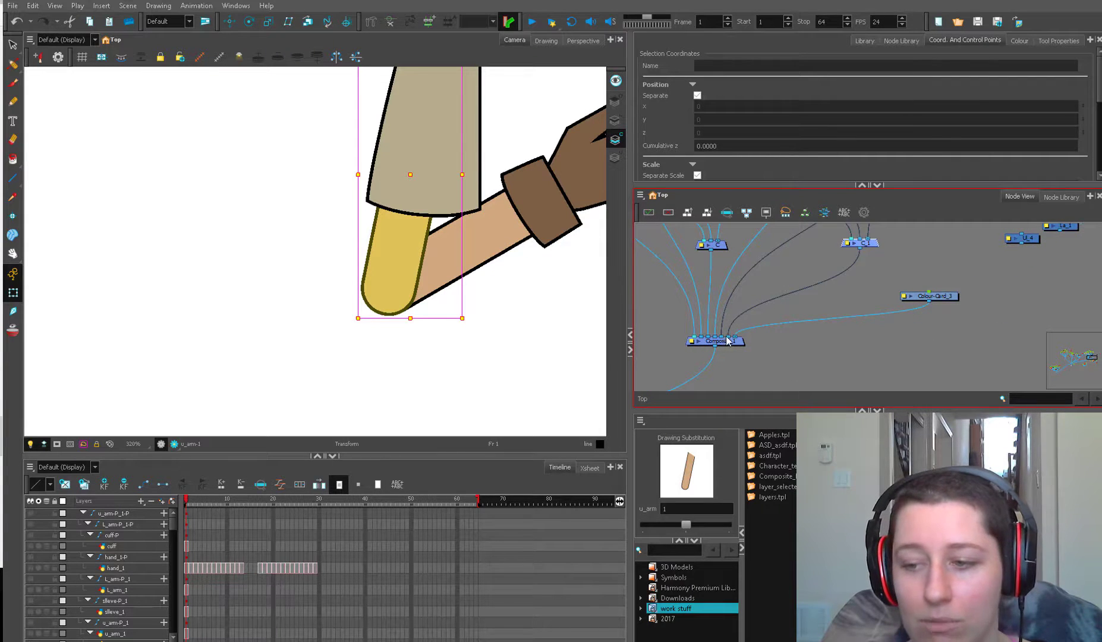
{"action": "left_click_drag", "start_coordinate": [802, 316], "coordinate": [823, 332]}
{"action": "scroll", "coordinate": [846, 297], "scroll_direction": "down", "scroll_amount": 4}
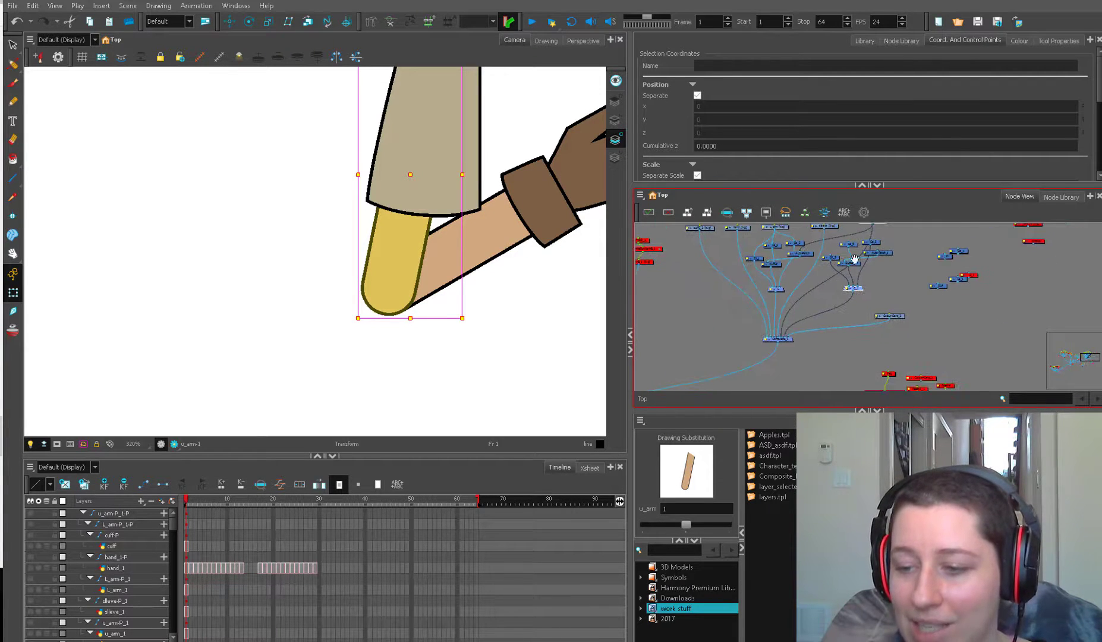
{"action": "scroll", "coordinate": [826, 309], "scroll_direction": "up", "scroll_amount": 5}
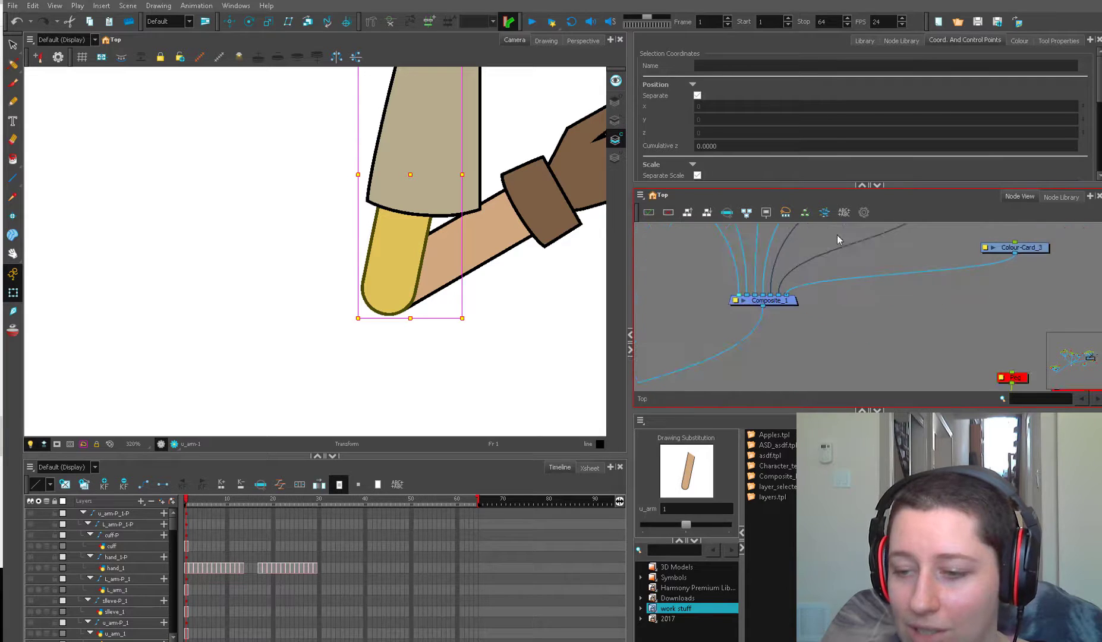
{"action": "left_click_drag", "start_coordinate": [879, 268], "coordinate": [783, 387]}
{"action": "left_click", "coordinate": [798, 337]}
{"action": "left_click_drag", "start_coordinate": [818, 261], "coordinate": [877, 258]}
{"action": "left_click_drag", "start_coordinate": [808, 283], "coordinate": [916, 286]}
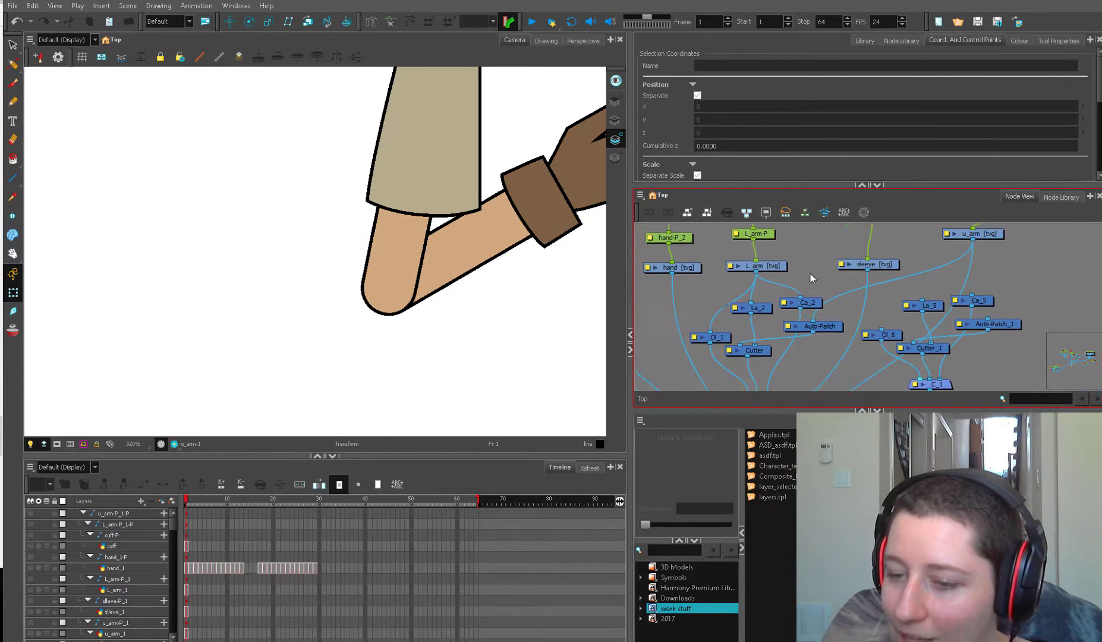
{"action": "left_click", "coordinate": [768, 259]}
{"action": "left_click_drag", "start_coordinate": [987, 237], "coordinate": [990, 251]}
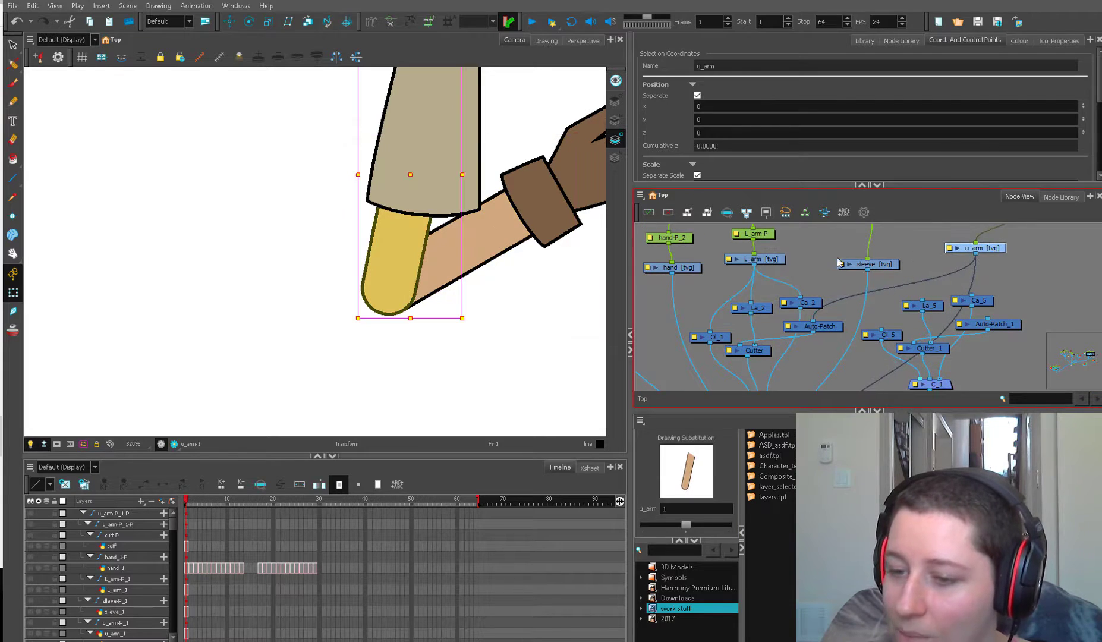
{"action": "left_click", "coordinate": [779, 258]}
{"action": "left_click_drag", "start_coordinate": [969, 308], "coordinate": [905, 291]}
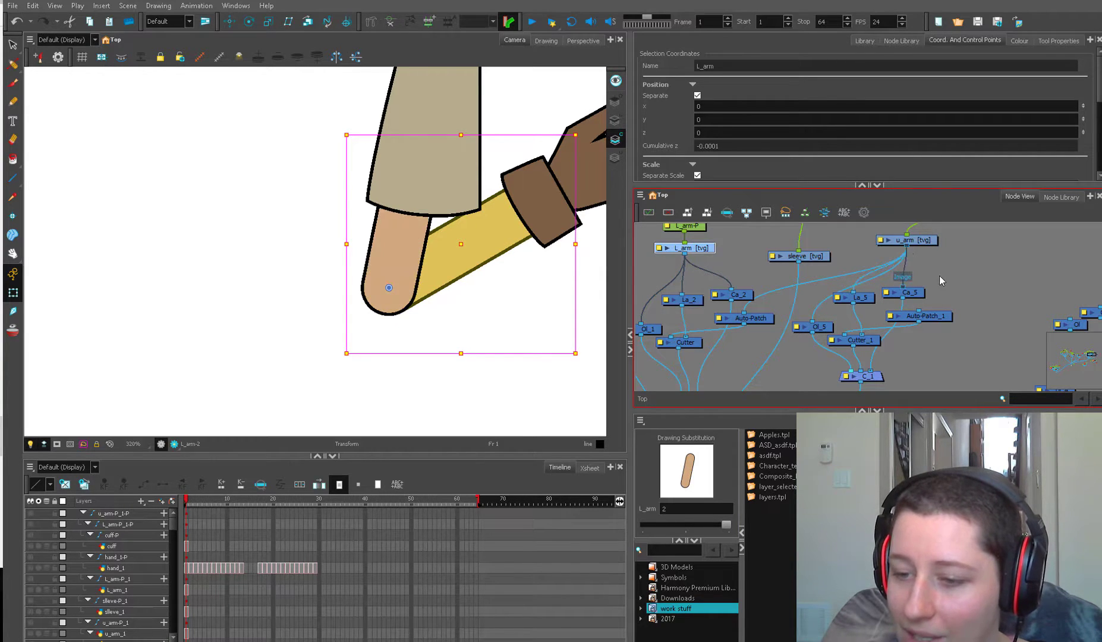
Connect the L_arm drawing to Auto-Patch_1 and space out the duplicated elbow nodes beneath u_arm.
{"action": "left_click_drag", "start_coordinate": [753, 322], "coordinate": [764, 322]}
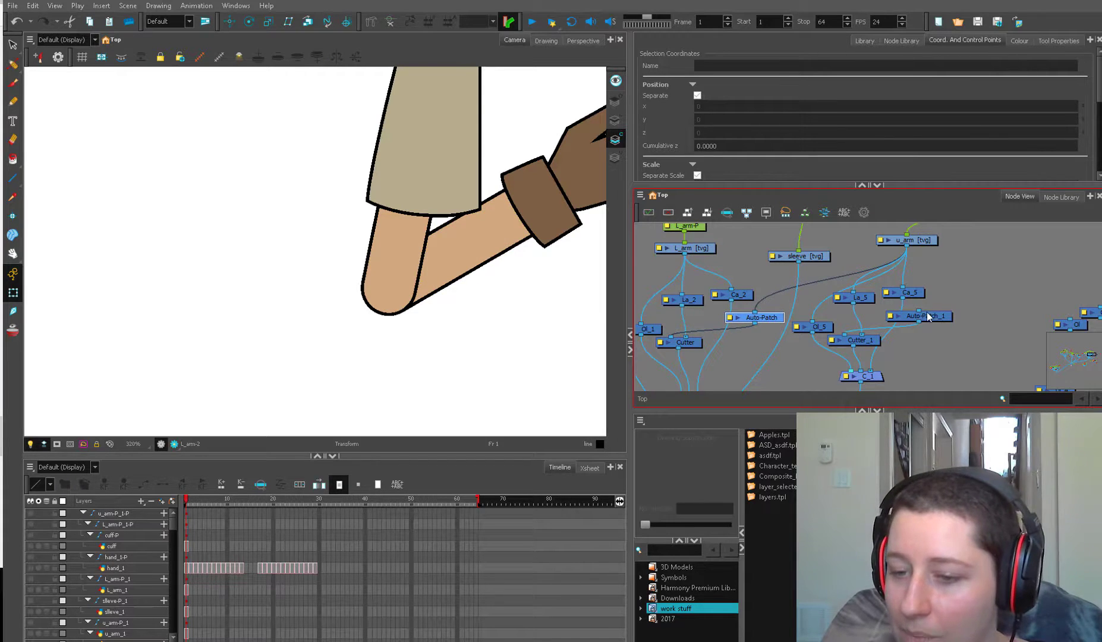
{"action": "left_click_drag", "start_coordinate": [684, 253], "coordinate": [943, 325]}
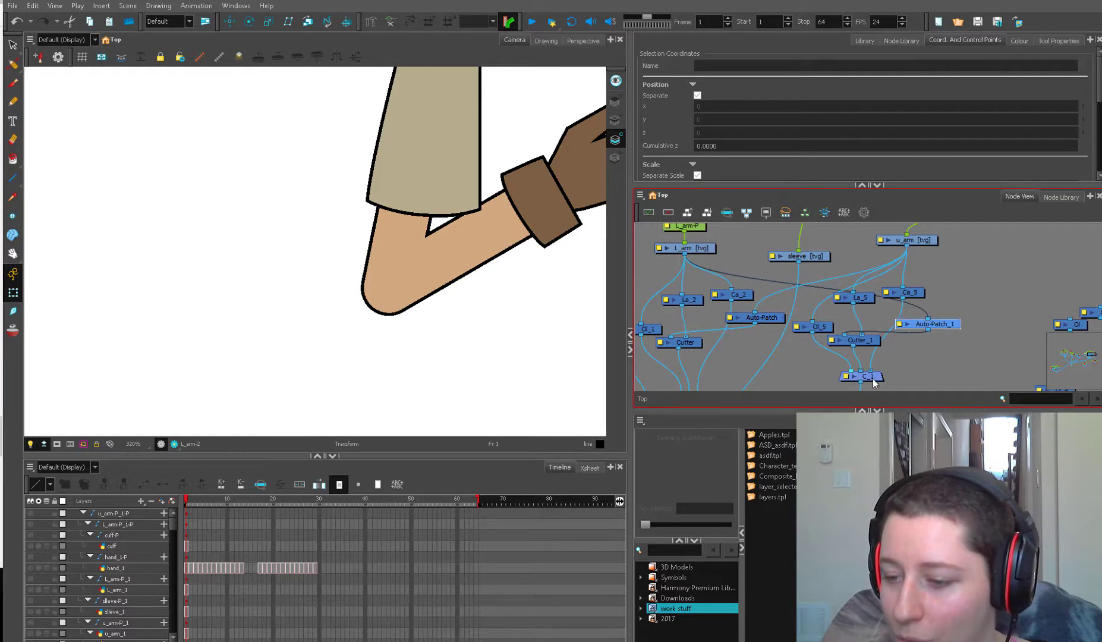
{"action": "left_click_drag", "start_coordinate": [871, 379], "coordinate": [908, 384]}
{"action": "left_click_drag", "start_coordinate": [866, 340], "coordinate": [905, 352]}
{"action": "left_click_drag", "start_coordinate": [831, 328], "coordinate": [858, 330]}
{"action": "left_click_drag", "start_coordinate": [869, 301], "coordinate": [884, 304]}
{"action": "left_click_drag", "start_coordinate": [909, 295], "coordinate": [914, 293]}
{"action": "scroll", "coordinate": [956, 289], "scroll_direction": "down", "scroll_amount": 2}
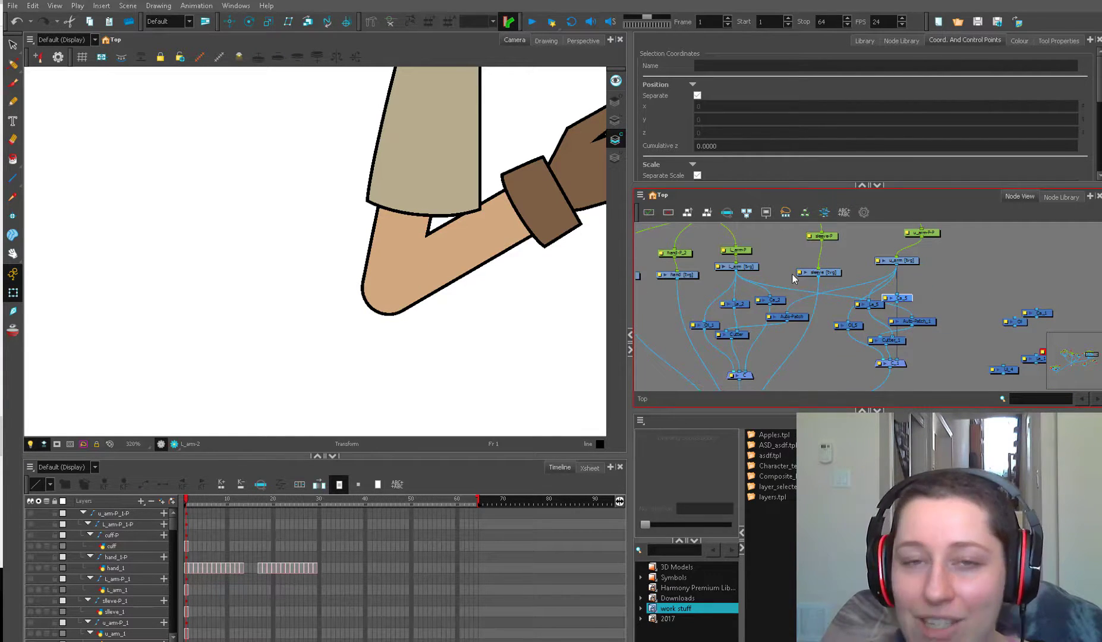
Review the wiring of both elbow node groups and nudge the lower arm's overlay node up beside its Cutter.
{"action": "left_click_drag", "start_coordinate": [989, 259], "coordinate": [706, 402]}
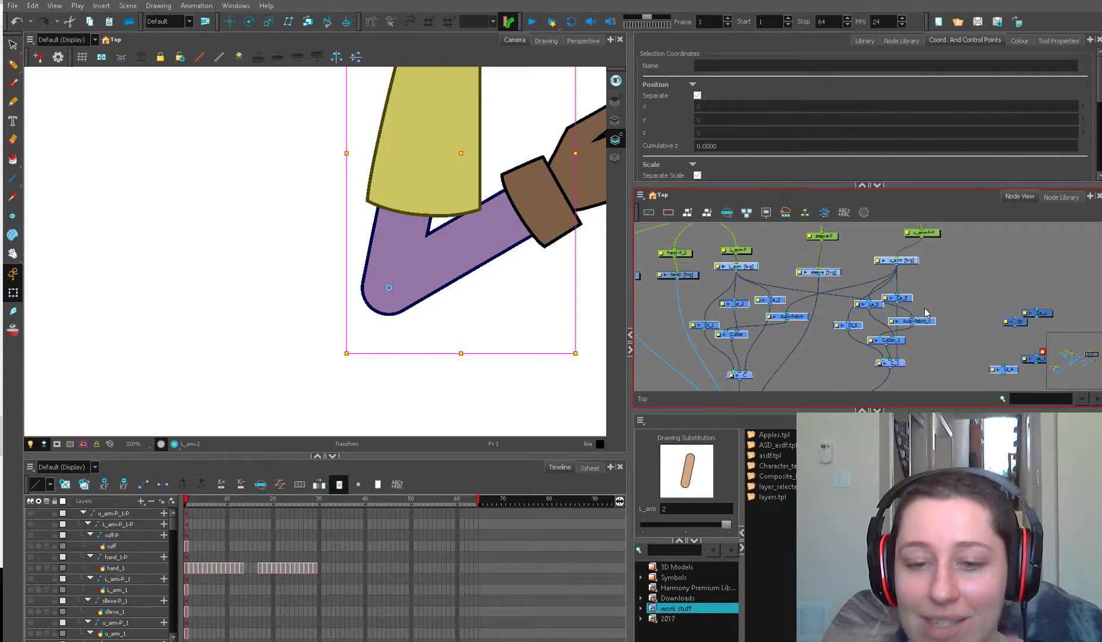
{"action": "left_click", "coordinate": [786, 310]}
{"action": "left_click_drag", "start_coordinate": [928, 335], "coordinate": [936, 327]}
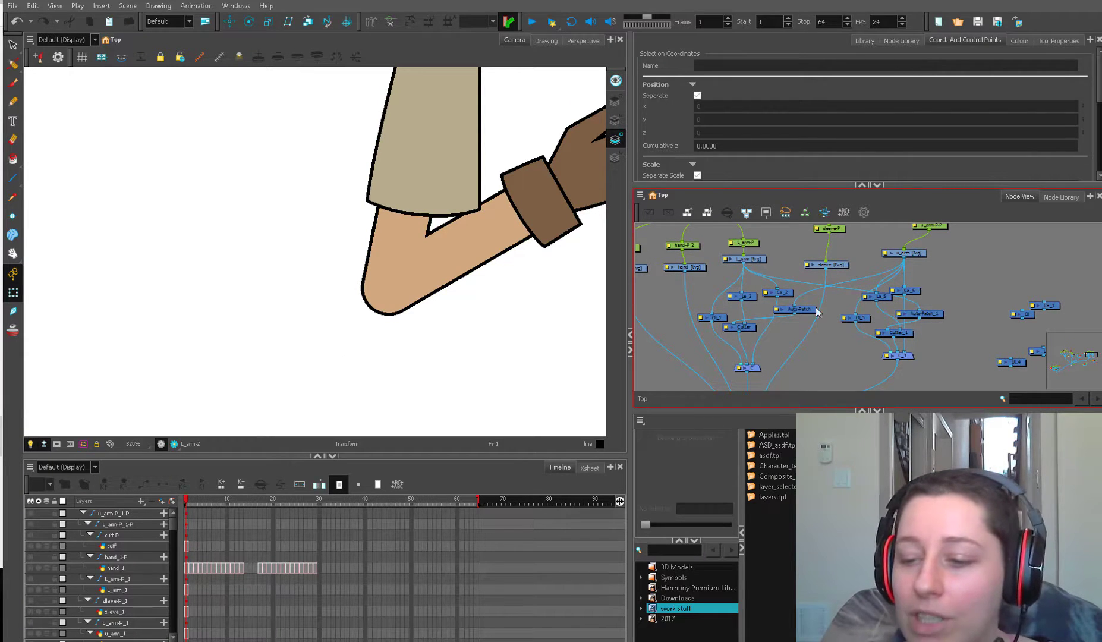
{"action": "left_click_drag", "start_coordinate": [723, 319], "coordinate": [721, 315]}
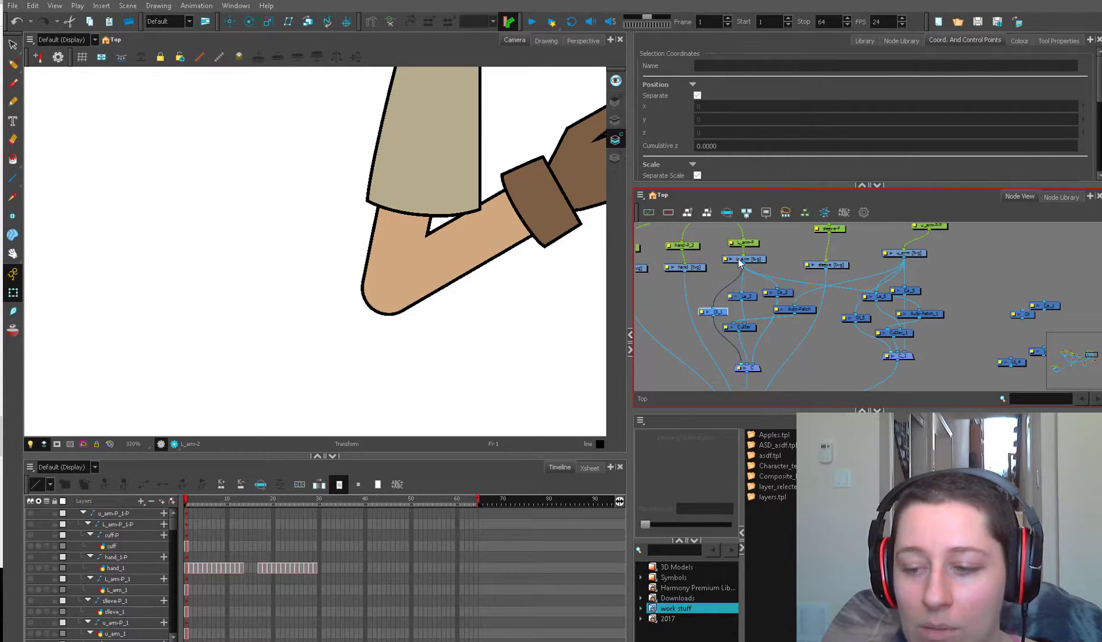
{"action": "key", "text": "2"}
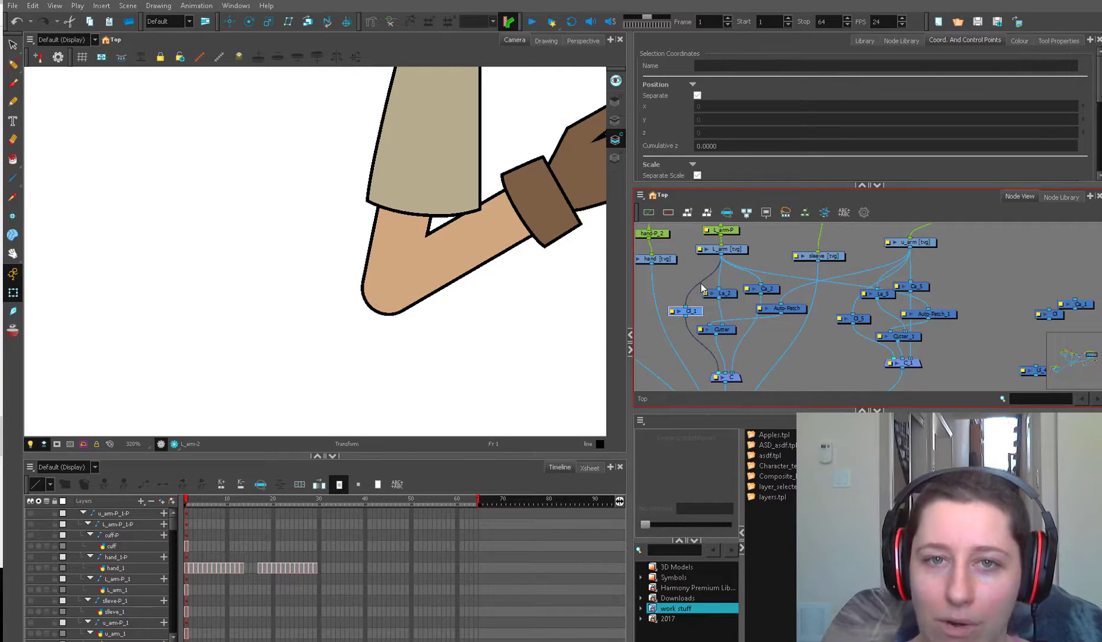
{"action": "left_click", "coordinate": [734, 301]}
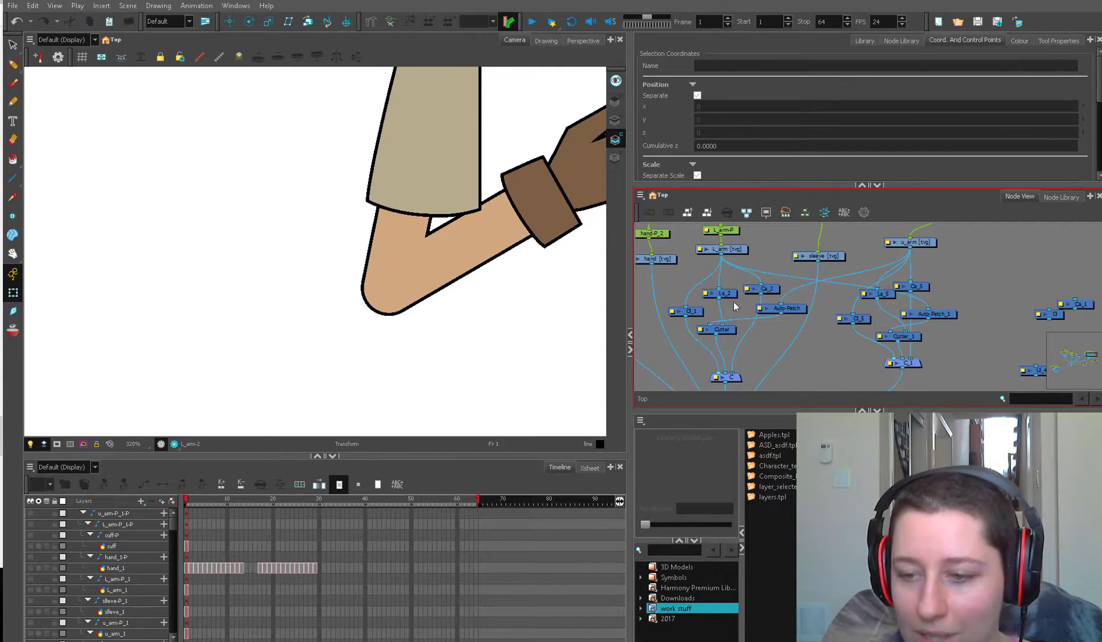
{"action": "left_click_drag", "start_coordinate": [690, 310], "coordinate": [691, 309]}
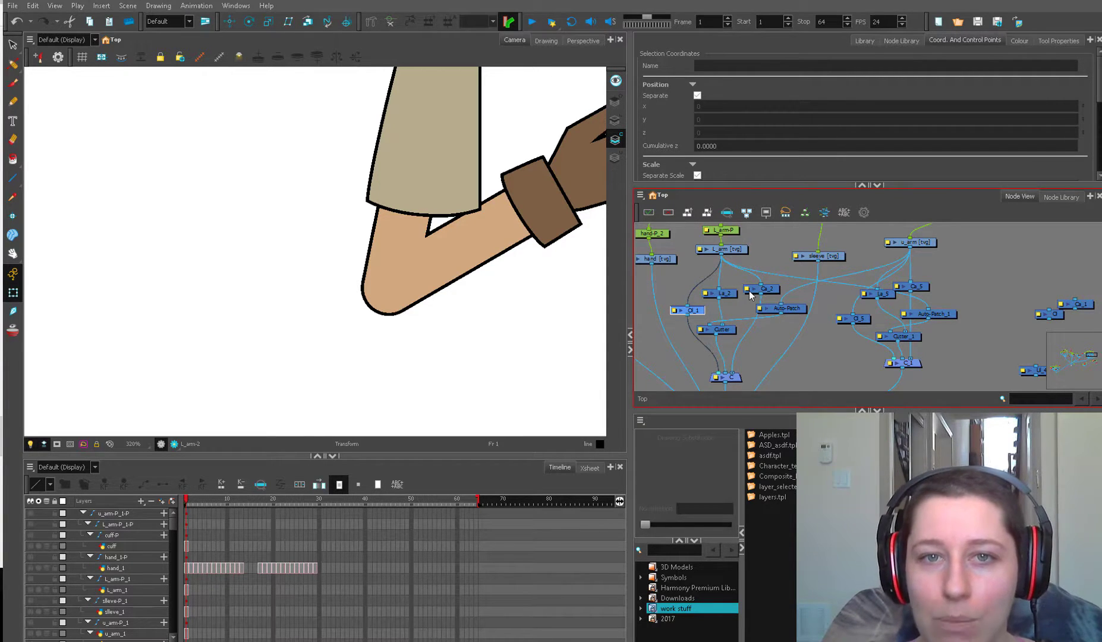
Examine the L_arm, sleeve and u_arm drawing nodes and how each feeds the two elbow groups.
{"action": "left_click", "coordinate": [741, 249]}
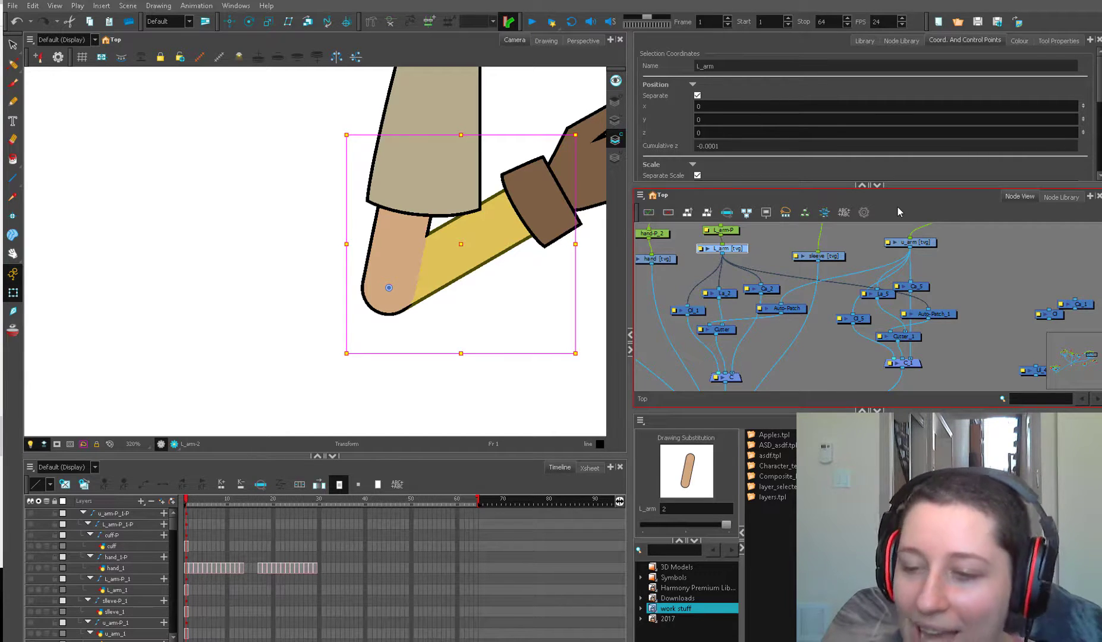
{"action": "double_click", "coordinate": [797, 255]}
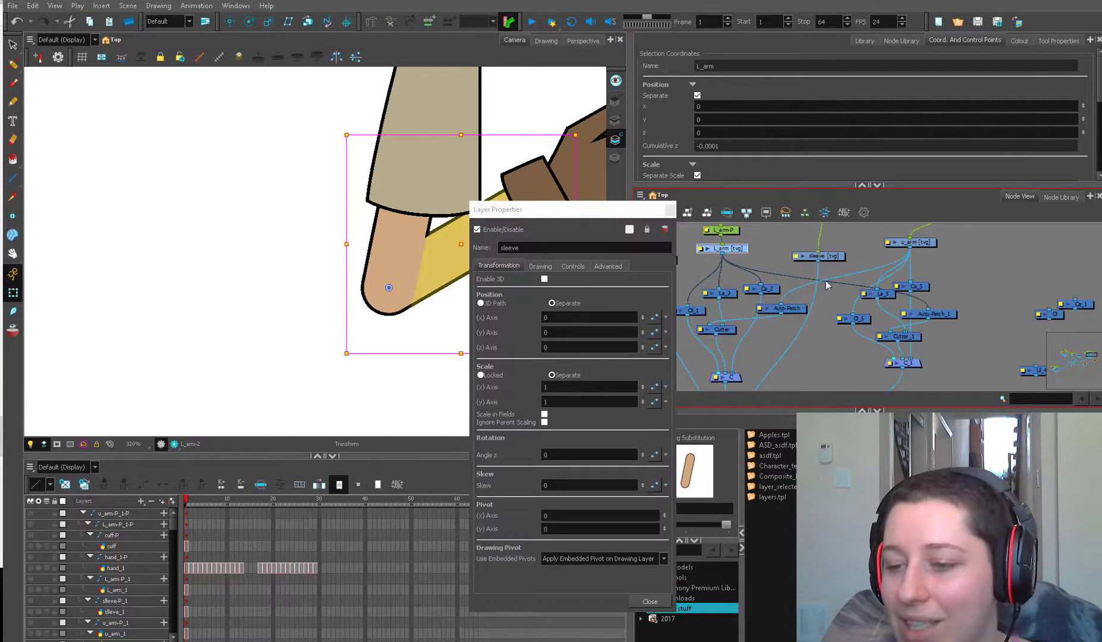
{"action": "left_click", "coordinate": [825, 281]}
{"action": "left_click", "coordinate": [670, 209]}
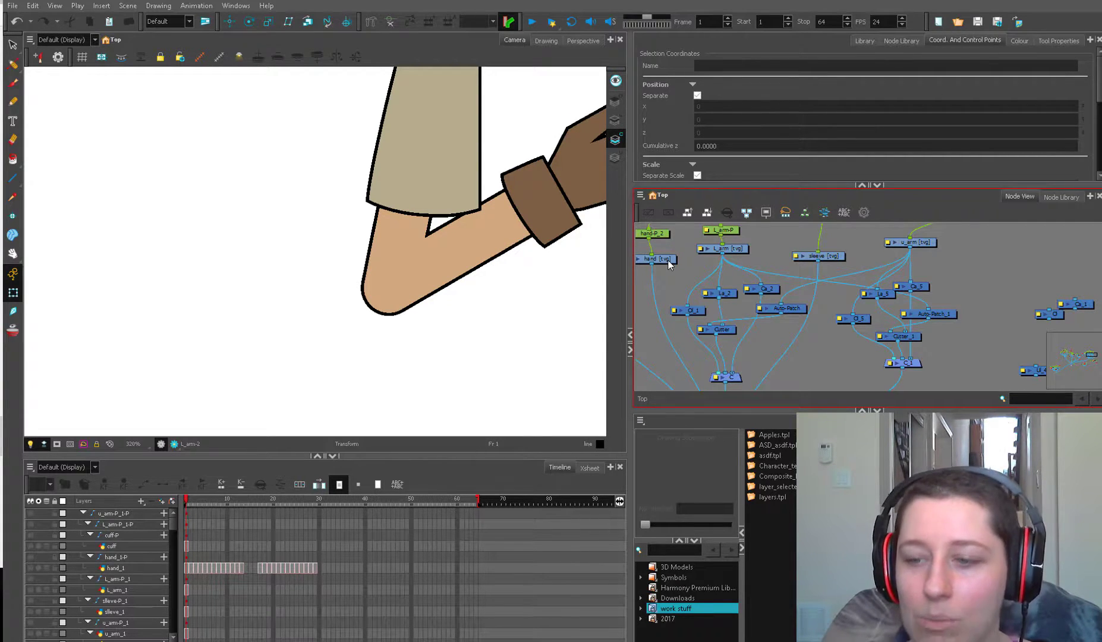
{"action": "mouse_move", "coordinate": [823, 278]}
{"action": "left_mouse_down"}
{"action": "mouse_move", "coordinate": [820, 307]}
{"action": "mouse_move", "coordinate": [832, 274]}
{"action": "left_mouse_up"}
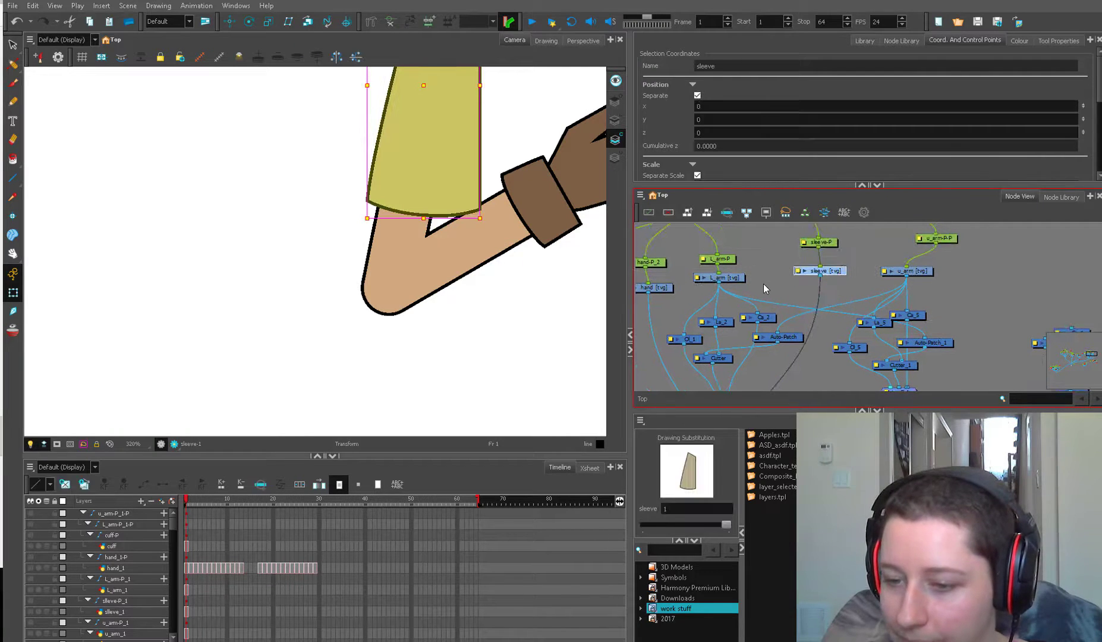
{"action": "left_click", "coordinate": [717, 277]}
{"action": "left_click", "coordinate": [902, 279]}
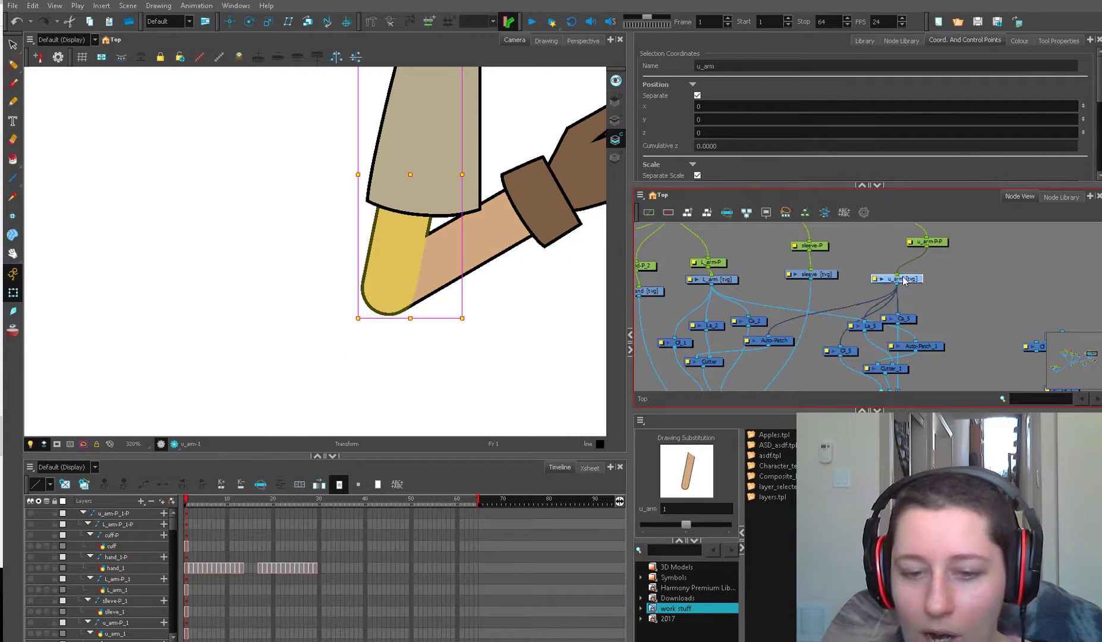
{"action": "key", "text": "2"}
{"action": "left_click_drag", "start_coordinate": [679, 346], "coordinate": [714, 315]}
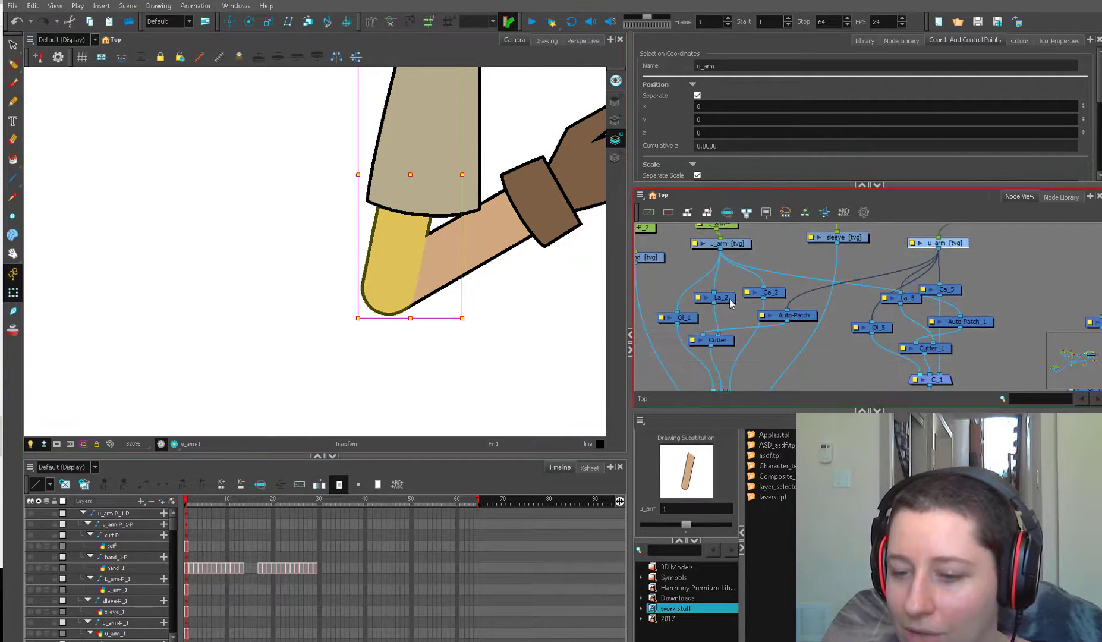
{"action": "left_click_drag", "start_coordinate": [981, 260], "coordinate": [941, 294]}
Inspect the L_arm drawing's line, overlay and colour art layers one by one.
{"action": "left_click", "coordinate": [700, 281]}
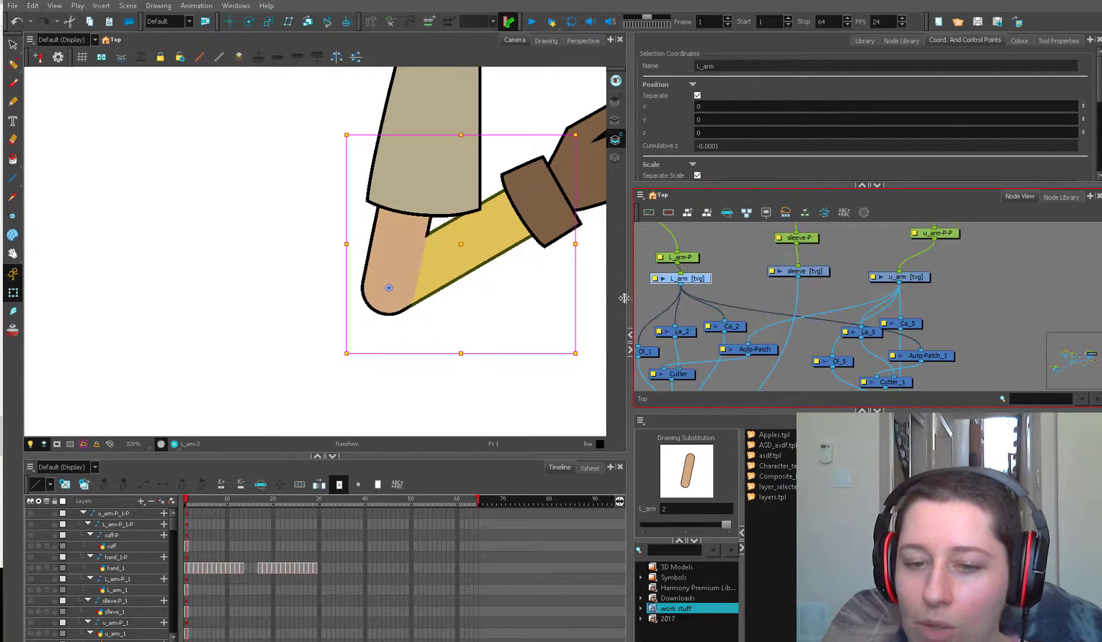
{"action": "key", "text": "alt+s"}
{"action": "left_click", "coordinate": [616, 120]}
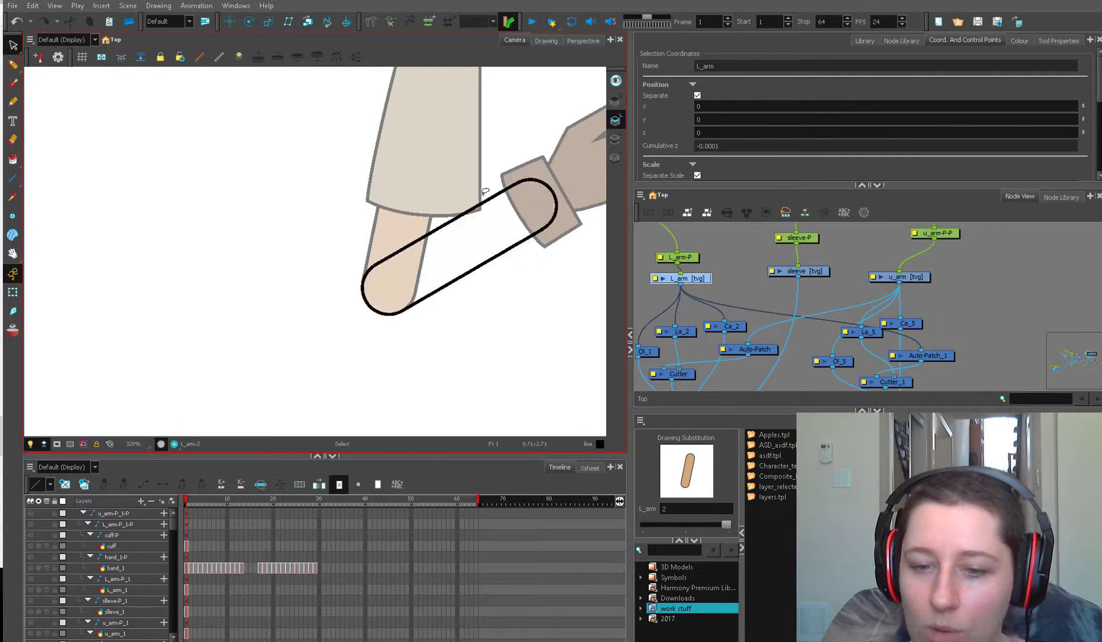
{"action": "left_click", "coordinate": [616, 101]}
{"action": "left_click", "coordinate": [616, 121]}
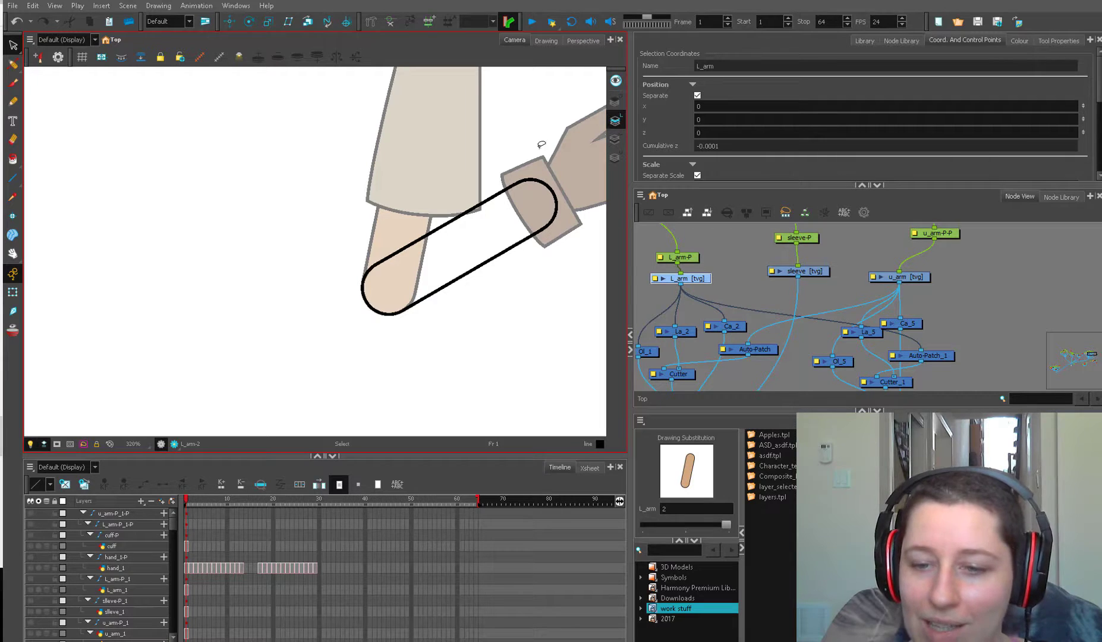
{"action": "left_click", "coordinate": [616, 140]}
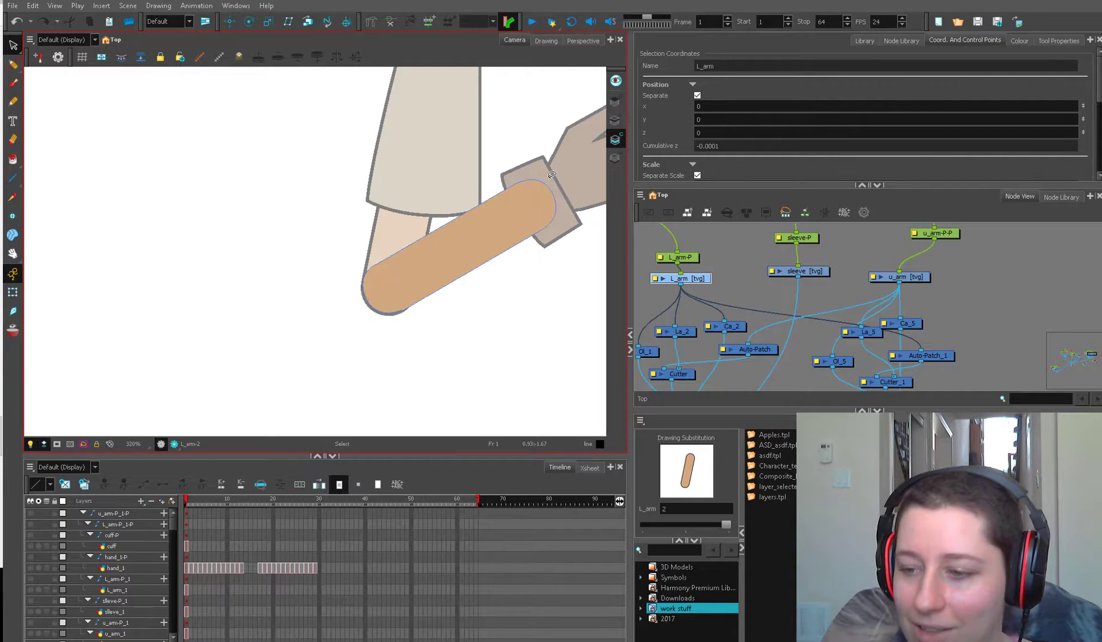
Compare the u_arm drawing's line art and colour art layers.
{"action": "left_click", "coordinate": [916, 276]}
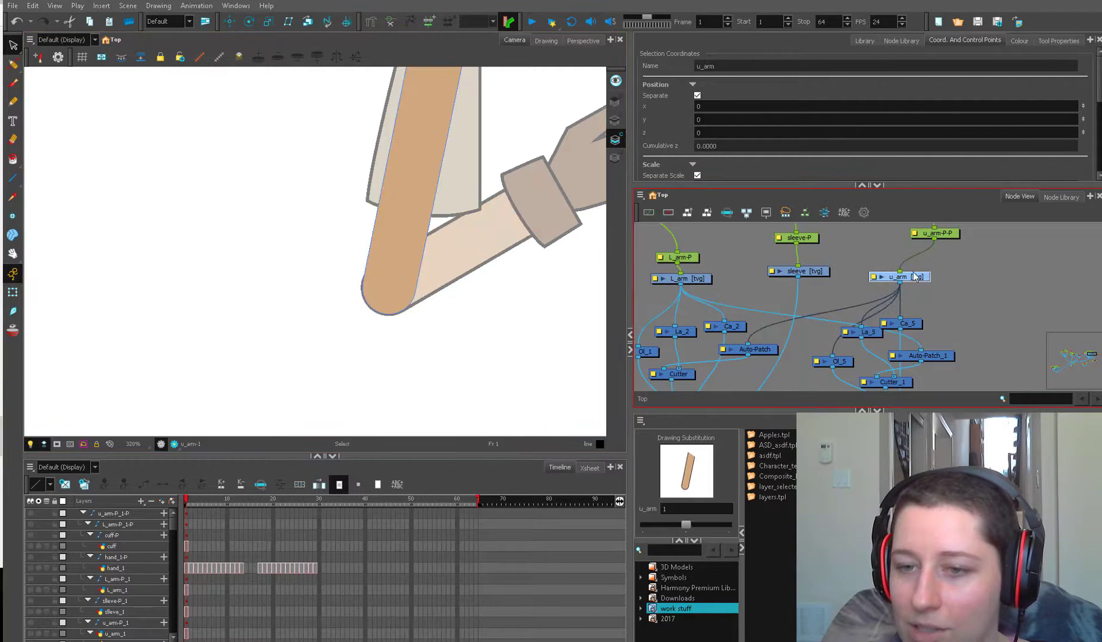
{"action": "left_click", "coordinate": [615, 120]}
{"action": "scroll", "coordinate": [609, 153], "scroll_direction": "up", "scroll_amount": 3}
{"action": "left_click", "coordinate": [615, 139]}
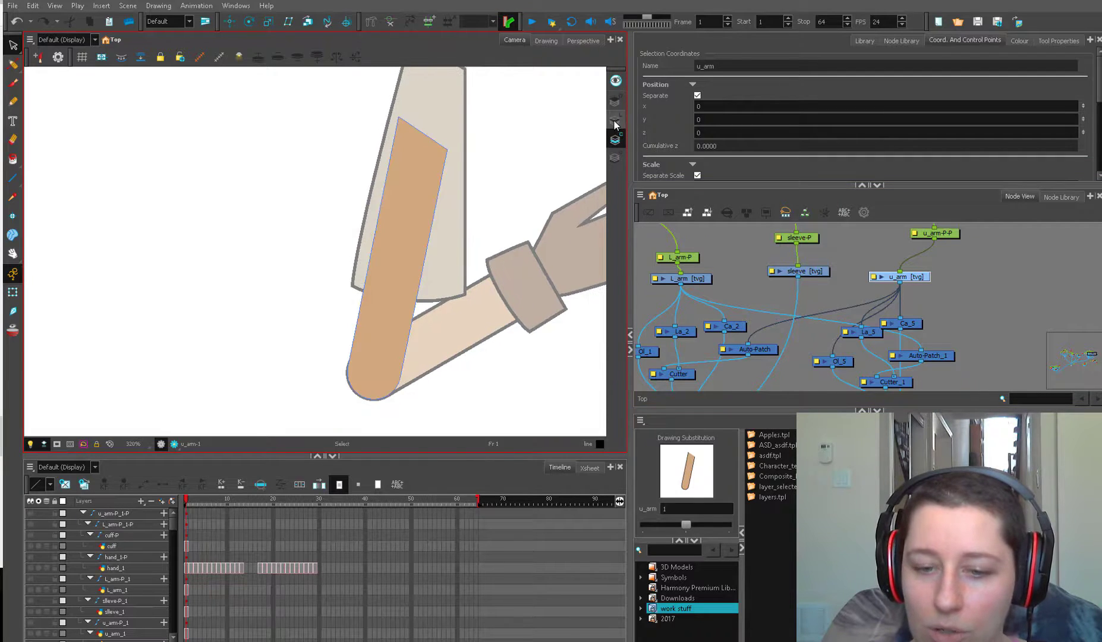
{"action": "left_click", "coordinate": [614, 121]}
{"action": "left_click", "coordinate": [615, 139]}
Copy u_arm's line-art strokes into its Overlay Art layer and erase the rounded elbow end there.
{"action": "left_click", "coordinate": [617, 122]}
{"action": "mouse_move", "coordinate": [443, 105]}
{"action": "left_mouse_down"}
{"action": "mouse_move", "coordinate": [333, 218]}
{"action": "mouse_move", "coordinate": [494, 248]}
{"action": "mouse_move", "coordinate": [477, 285]}
{"action": "left_mouse_up"}
{"action": "left_click", "coordinate": [616, 102]}
{"action": "key", "text": "ctrl+v"}
{"action": "scroll", "coordinate": [495, 248], "scroll_direction": "up", "scroll_amount": 1}
{"action": "scroll", "coordinate": [477, 286], "scroll_direction": "down", "scroll_amount": 1}
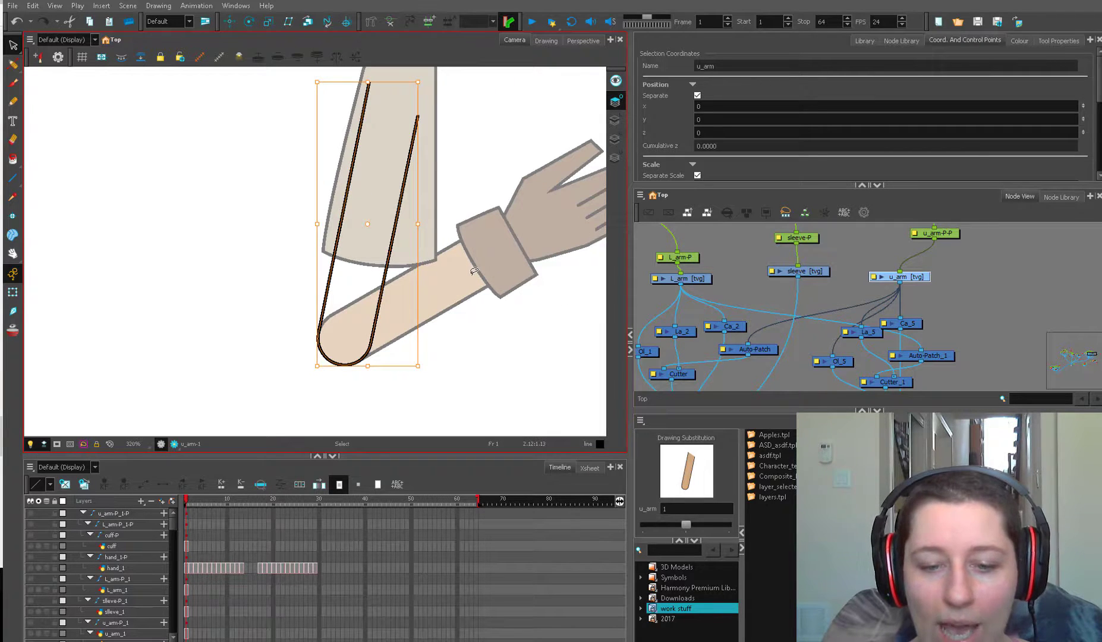
{"action": "key", "text": "alt+e"}
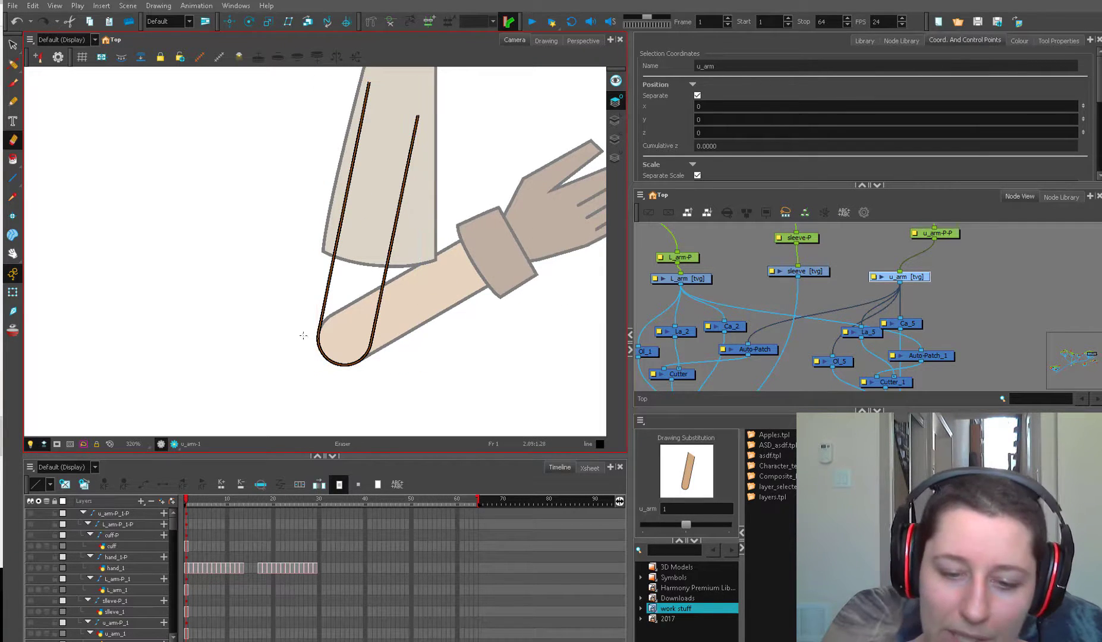
{"action": "mouse_move", "coordinate": [294, 338]}
{"action": "left_mouse_down"}
{"action": "mouse_move", "coordinate": [373, 341]}
{"action": "mouse_move", "coordinate": [321, 338]}
{"action": "mouse_move", "coordinate": [332, 348]}
{"action": "left_mouse_up"}
Add a point to u_arm's inner-elbow overlay stroke with the Pencil Editor and taper the stroke's lower end.
{"action": "key", "text": "alt+q"}
{"action": "left_click", "coordinate": [377, 316]}
{"action": "key", "text": "space"}
{"action": "key", "text": "2"}
{"action": "key", "text": "2"}
{"action": "key", "text": "2"}
{"action": "mouse_move", "coordinate": [404, 352]}
{"action": "left_mouse_down"}
{"action": "mouse_move", "coordinate": [391, 311]}
{"action": "mouse_move", "coordinate": [405, 316]}
{"action": "left_mouse_up"}
{"action": "key", "text": "ctrl+z"}
{"action": "key", "text": "ctrl+z"}
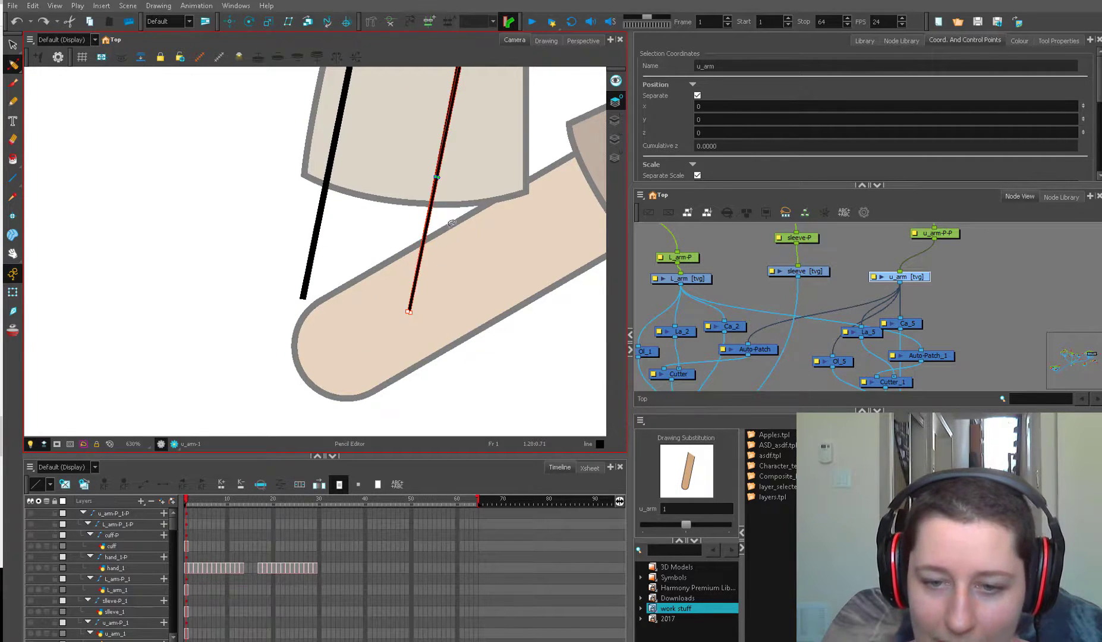
{"action": "left_click", "coordinate": [423, 232], "text": "ctrl"}
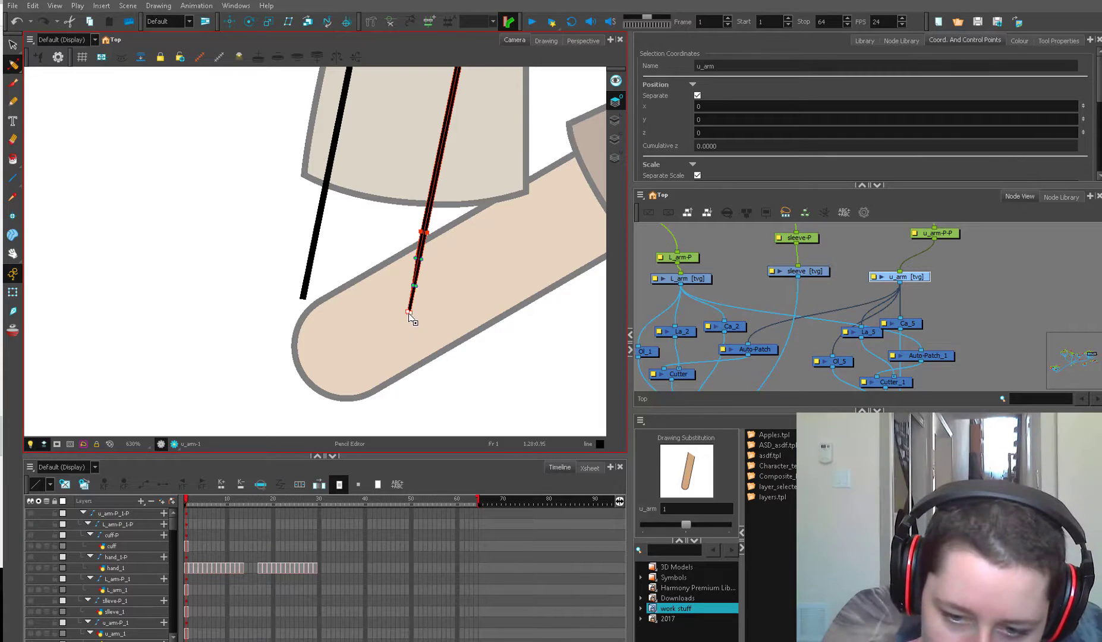
{"action": "left_click", "coordinate": [446, 273]}
Rotate the forearm and hand slightly downward about the elbow with the Transform tool, and select the L_arm-P peg.
{"action": "left_click", "coordinate": [17, 294]}
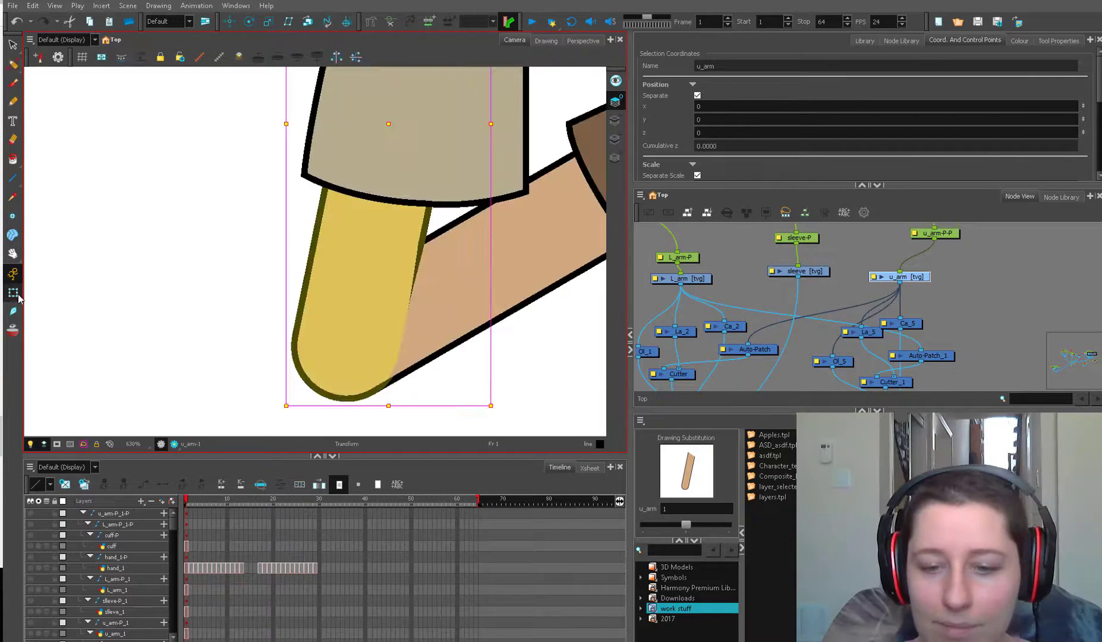
{"action": "left_click", "coordinate": [728, 260]}
{"action": "key", "text": "1"}
{"action": "key", "text": "1"}
{"action": "key", "text": "1"}
{"action": "key", "text": "1"}
{"action": "key", "text": "1"}
{"action": "left_click_drag", "start_coordinate": [516, 190], "coordinate": [496, 241]}
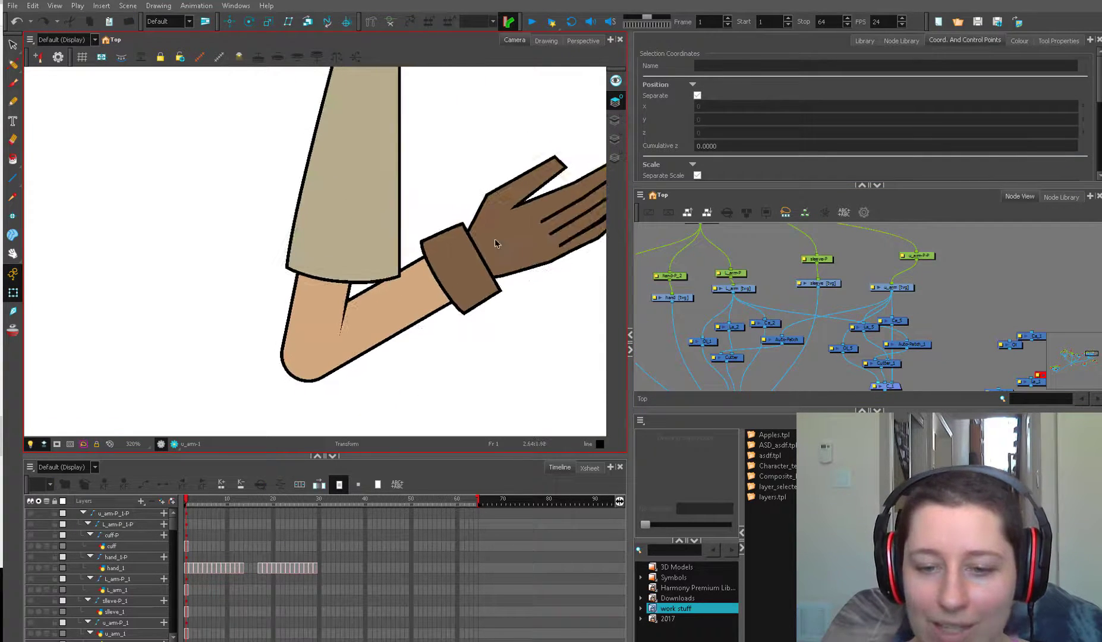
{"action": "left_click", "coordinate": [495, 242]}
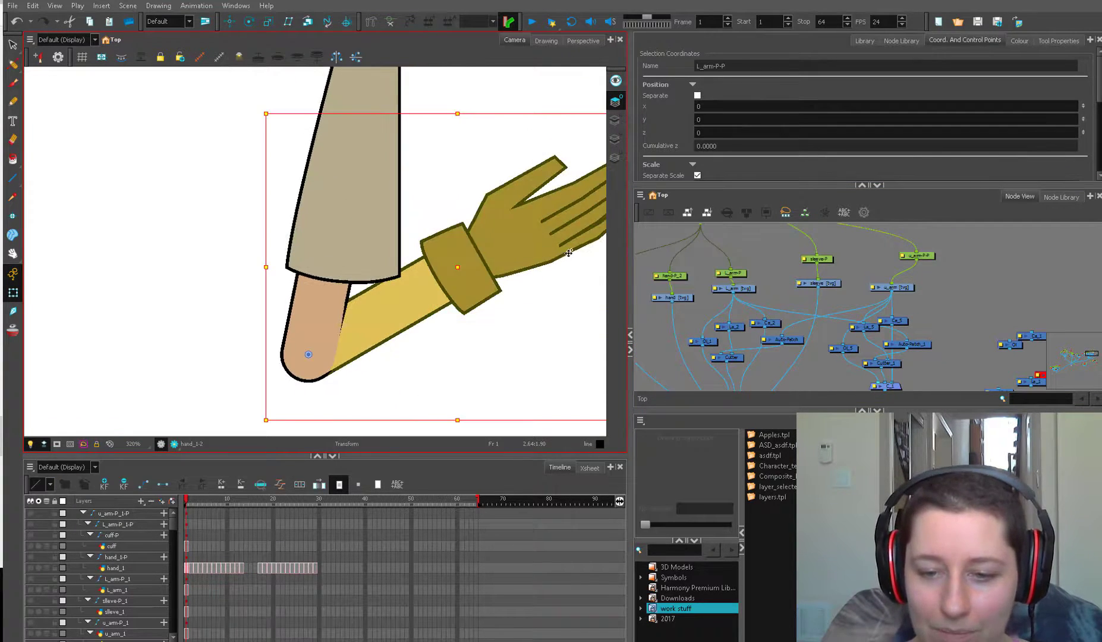
{"action": "scroll", "coordinate": [523, 333], "scroll_direction": "down", "scroll_amount": 2}
{"action": "left_click_drag", "start_coordinate": [538, 355], "coordinate": [441, 369]}
{"action": "left_click", "coordinate": [734, 274]}
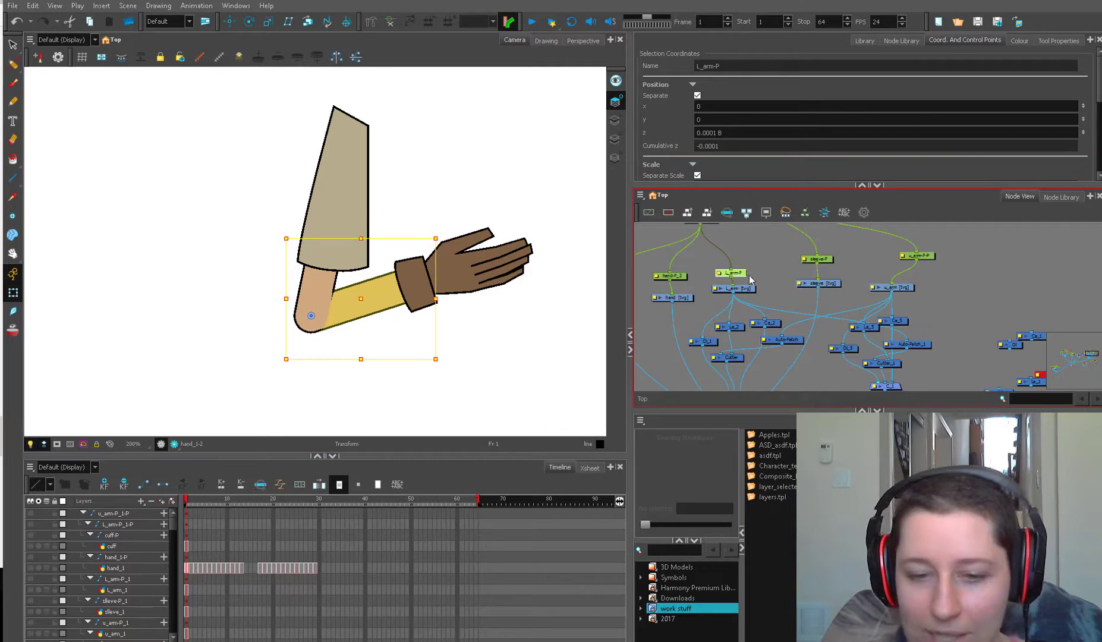
Nudge the L_arm-P peg forward to a z position of 0.
{"action": "key", "text": "alt+Up"}
{"action": "left_click_drag", "start_coordinate": [428, 333], "coordinate": [405, 321]}
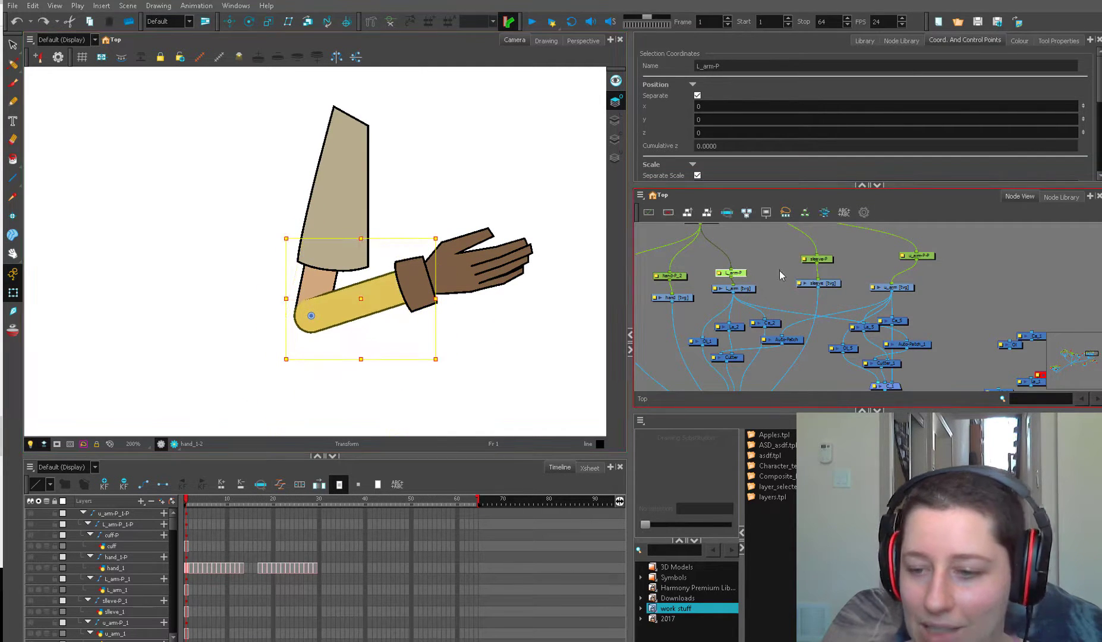
{"action": "left_click_drag", "start_coordinate": [756, 282], "coordinate": [715, 286]}
Undo the L_arm-P depth nudges and the elbow rotation of the forearm and hand.
{"action": "key", "text": "ctrl+z"}
{"action": "key", "text": "ctrl+z"}
{"action": "key", "text": "ctrl+z"}
{"action": "key", "text": "ctrl+z"}
{"action": "key", "text": "ctrl+z"}
Test the elbow bend by rotating only the forearm with the L_arm-P peg, and undo that rotation.
{"action": "left_click_drag", "start_coordinate": [869, 261], "coordinate": [839, 259]}
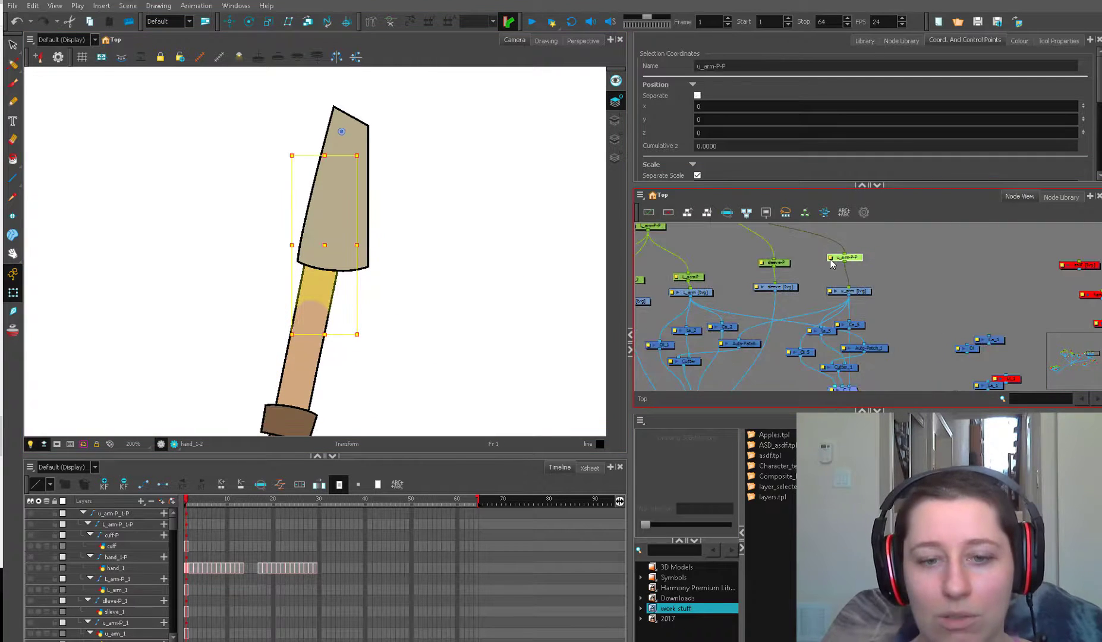
{"action": "left_click", "coordinate": [687, 275]}
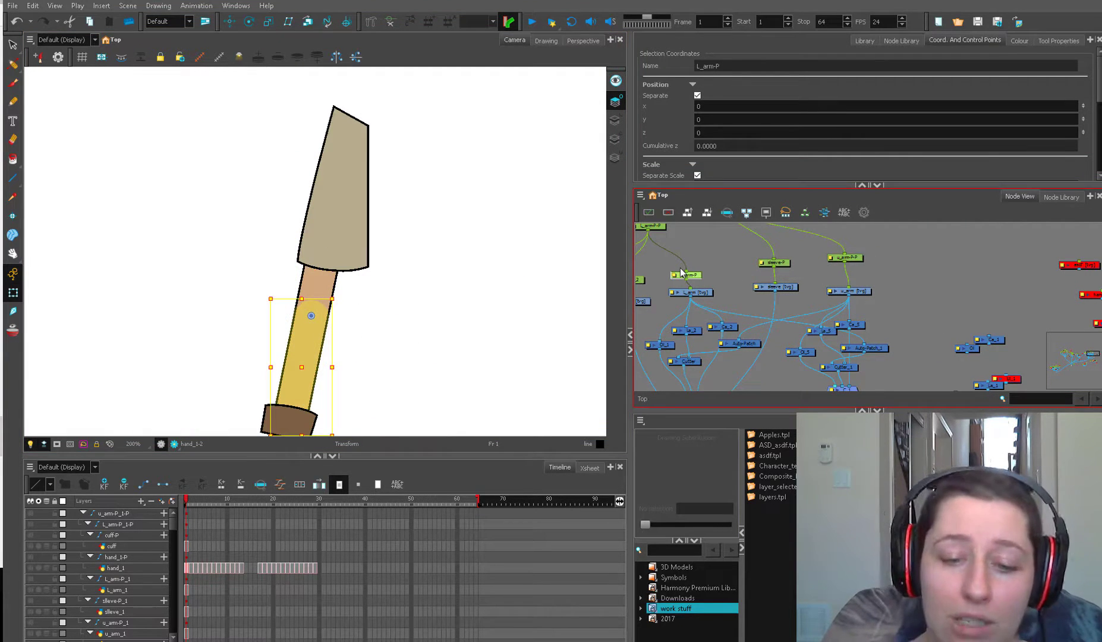
{"action": "left_click_drag", "start_coordinate": [339, 298], "coordinate": [296, 269]}
{"action": "key", "text": "2"}
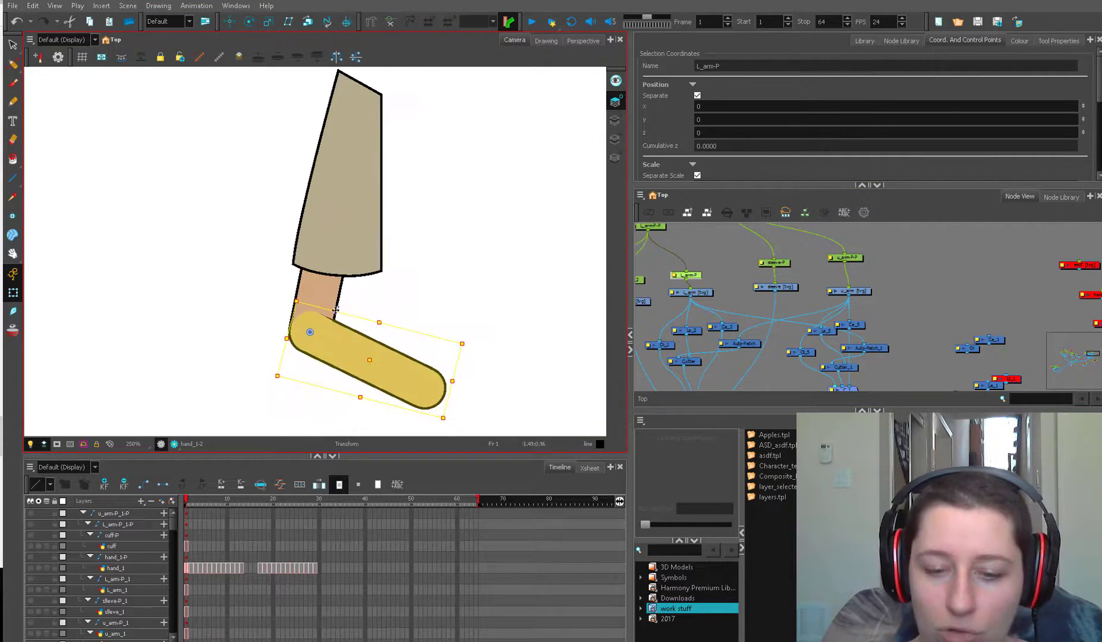
{"action": "key", "text": "1"}
{"action": "key", "text": "space"}
{"action": "left_click_drag", "start_coordinate": [450, 327], "coordinate": [461, 202]}
{"action": "key", "text": "ctrl+z"}
{"action": "left_click", "coordinate": [720, 274]}
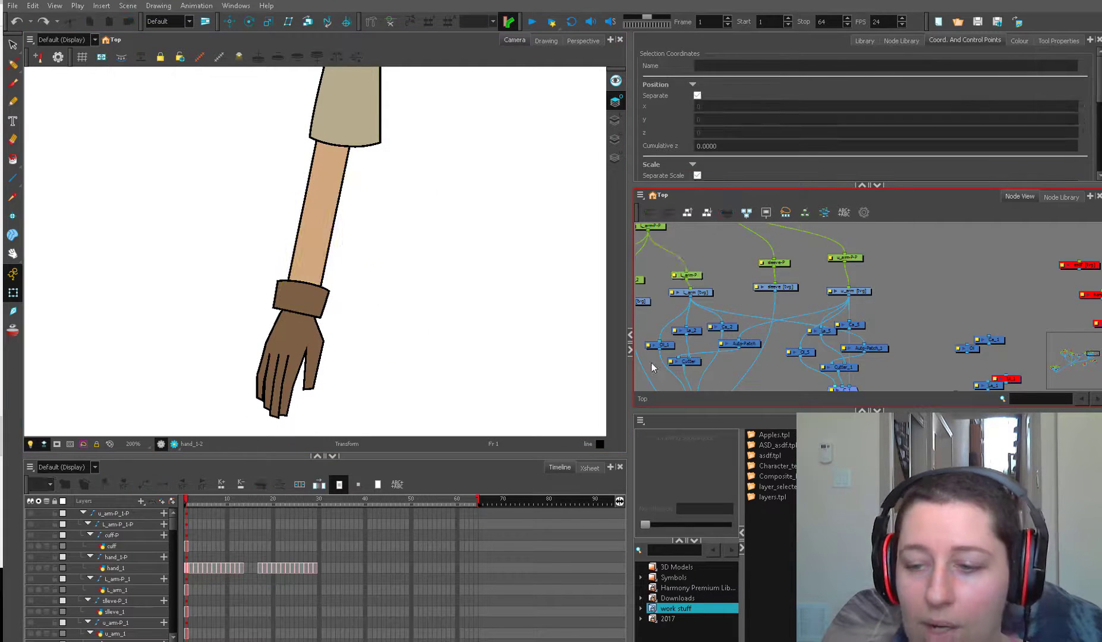
Rotate the forearm and hand about the elbow to roughly horizontal with the L_arm-P-P peg.
{"action": "left_click", "coordinate": [848, 305]}
{"action": "mouse_move", "coordinate": [823, 332]}
{"action": "left_mouse_down"}
{"action": "mouse_move", "coordinate": [849, 305]}
{"action": "mouse_move", "coordinate": [833, 322]}
{"action": "left_mouse_up"}
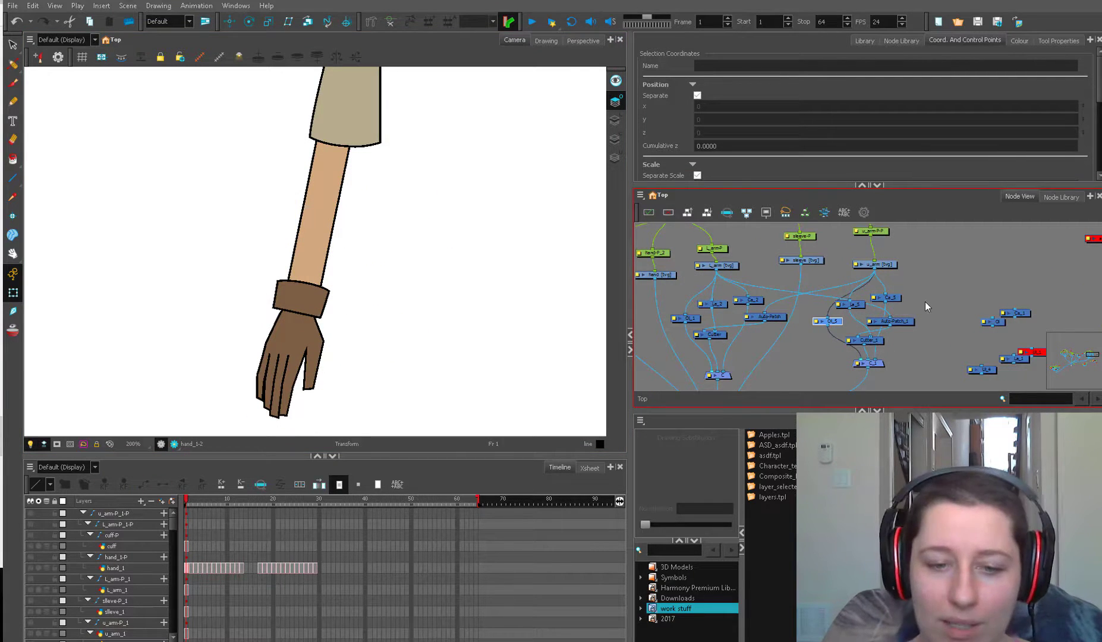
{"action": "left_click", "coordinate": [301, 347]}
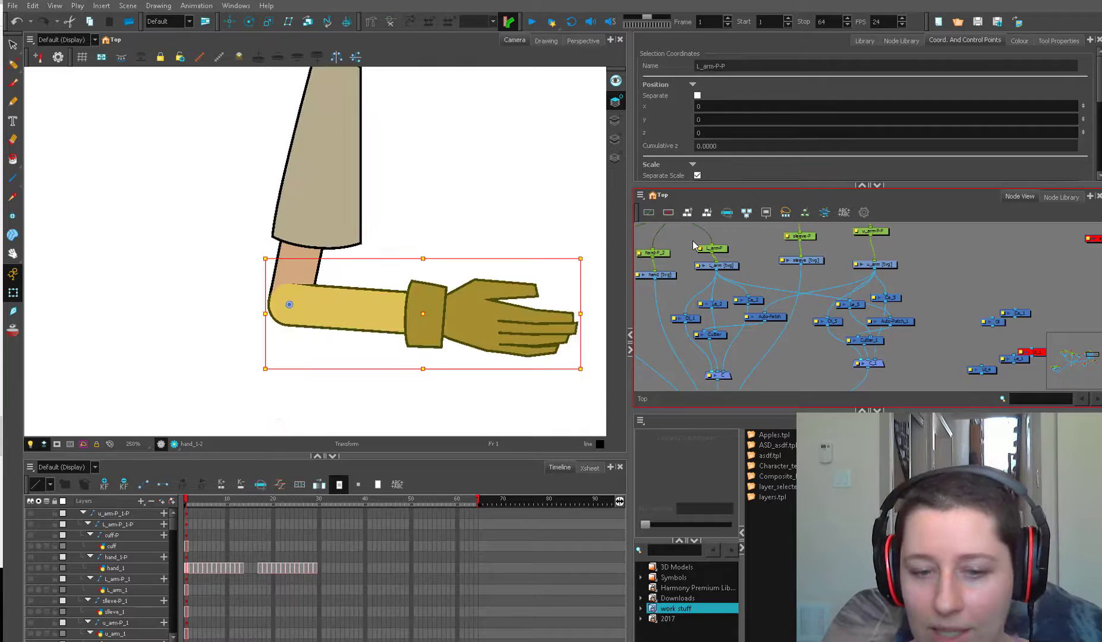
{"action": "left_click", "coordinate": [506, 330]}
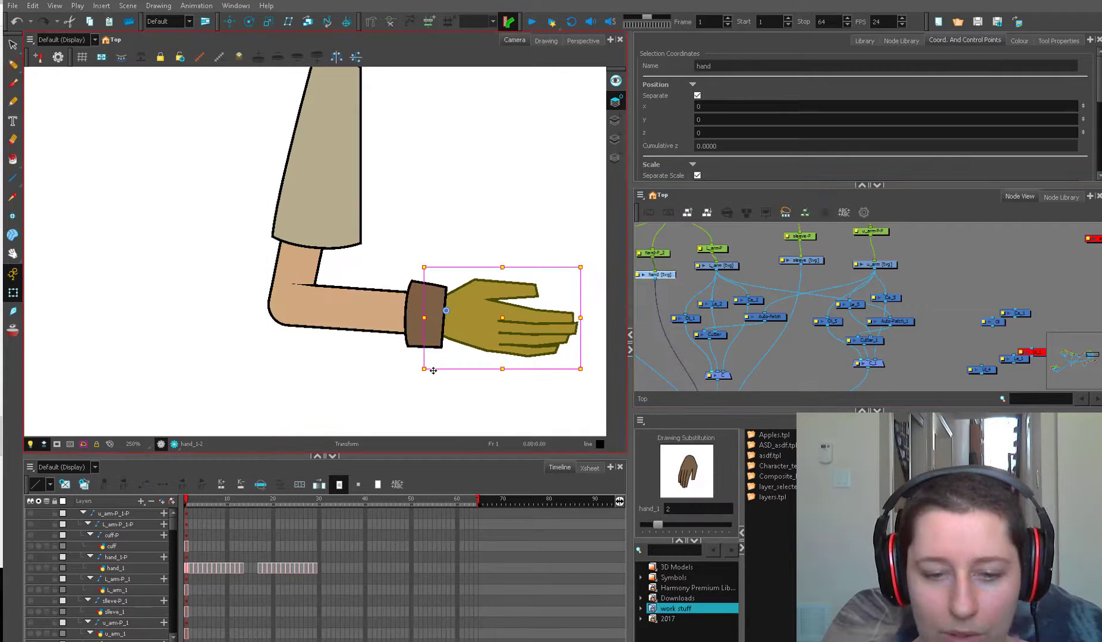
Rotate the L_arm-P-P peg upward to bend the elbow more sharply, and check the bend in the render view.
{"action": "left_click", "coordinate": [313, 293]}
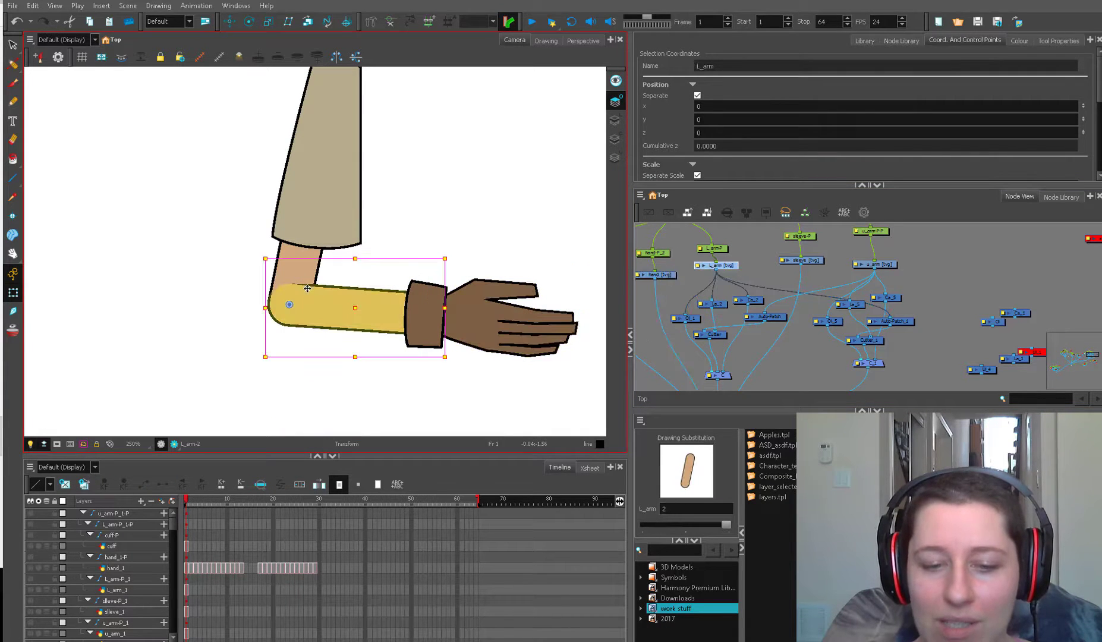
{"action": "key", "text": "1"}
{"action": "key", "text": "b"}
{"action": "key", "text": "b"}
{"action": "left_click_drag", "start_coordinate": [532, 352], "coordinate": [491, 270]}
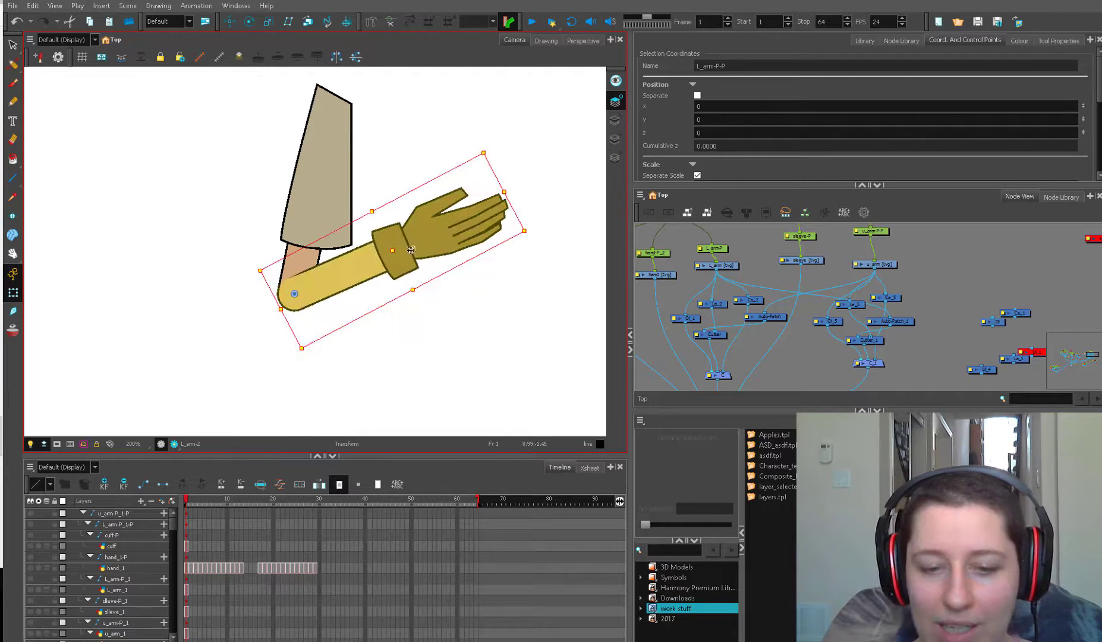
{"action": "left_click", "coordinate": [174, 444]}
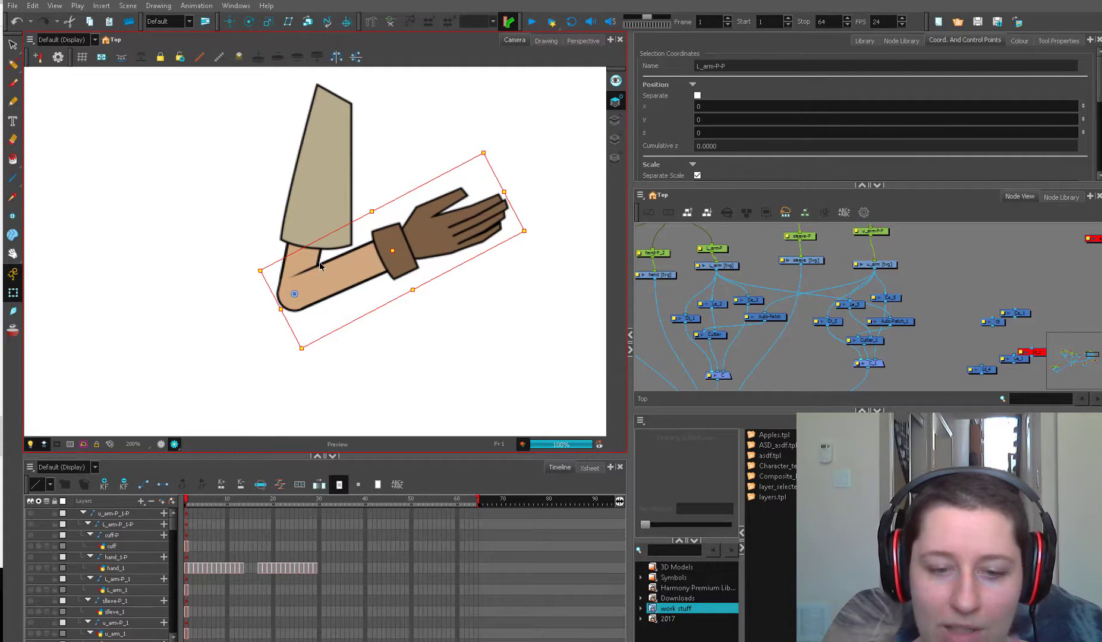
{"action": "left_click", "coordinate": [158, 444]}
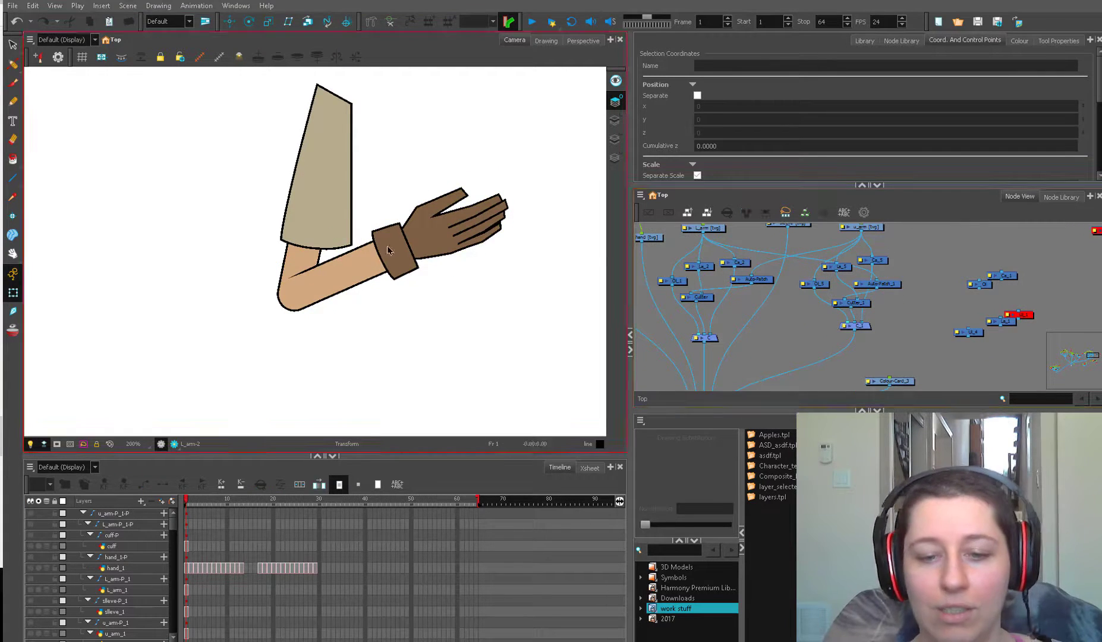
Examine the L_arm drawing, its parent peg and the line-art layer node connected below it.
{"action": "left_click", "coordinate": [348, 256]}
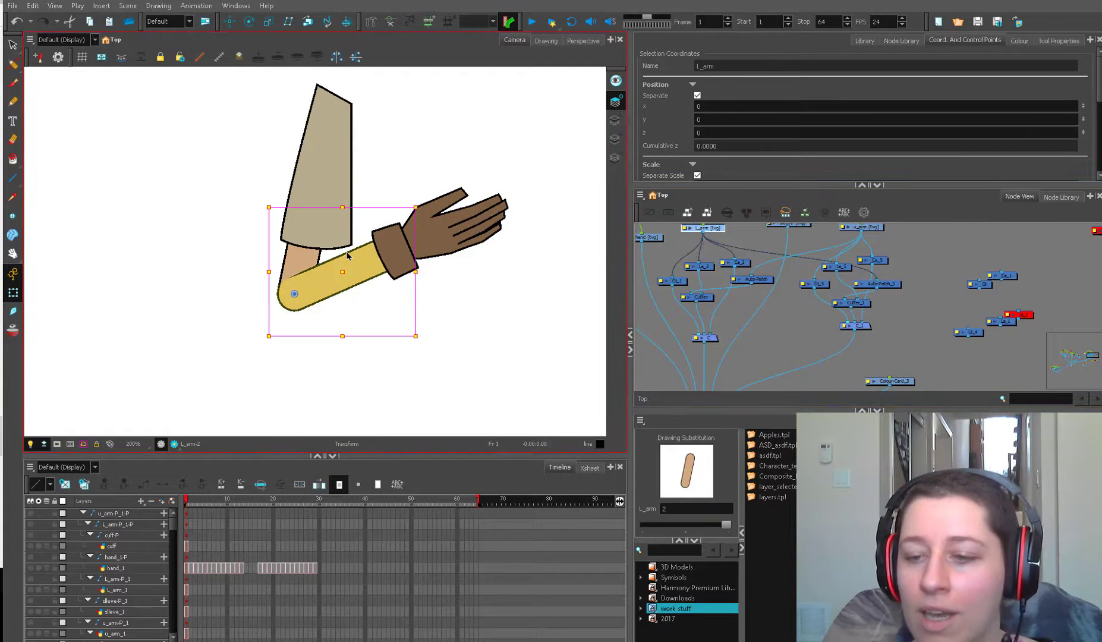
{"action": "key", "text": "b"}
{"action": "key", "text": "b"}
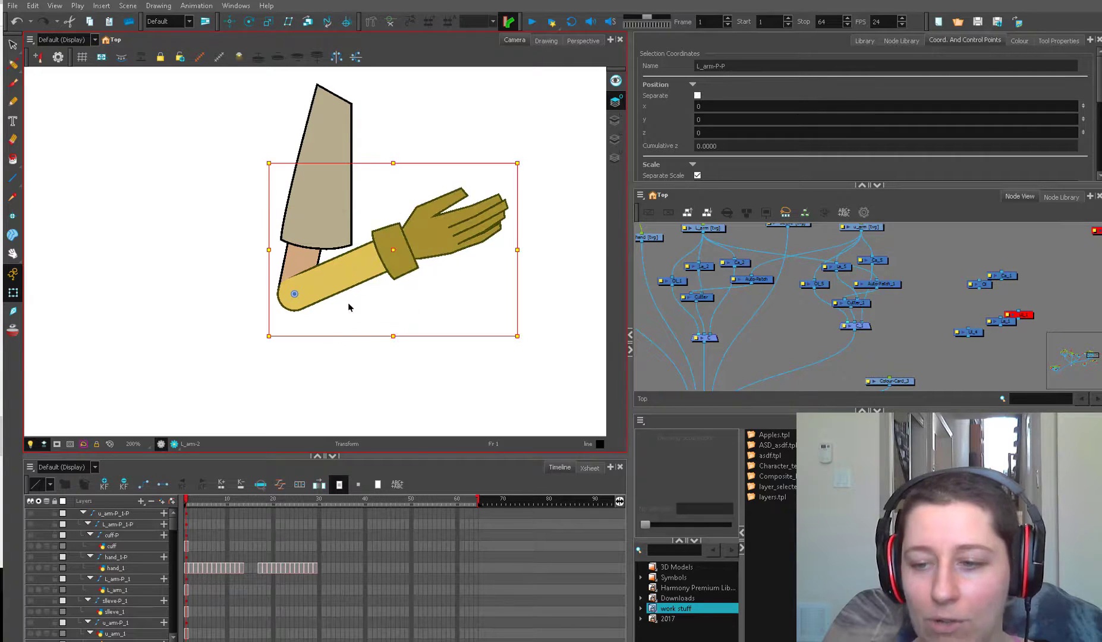
{"action": "key", "text": "space"}
{"action": "left_click_drag", "start_coordinate": [759, 254], "coordinate": [768, 278]}
{"action": "left_click", "coordinate": [708, 286]}
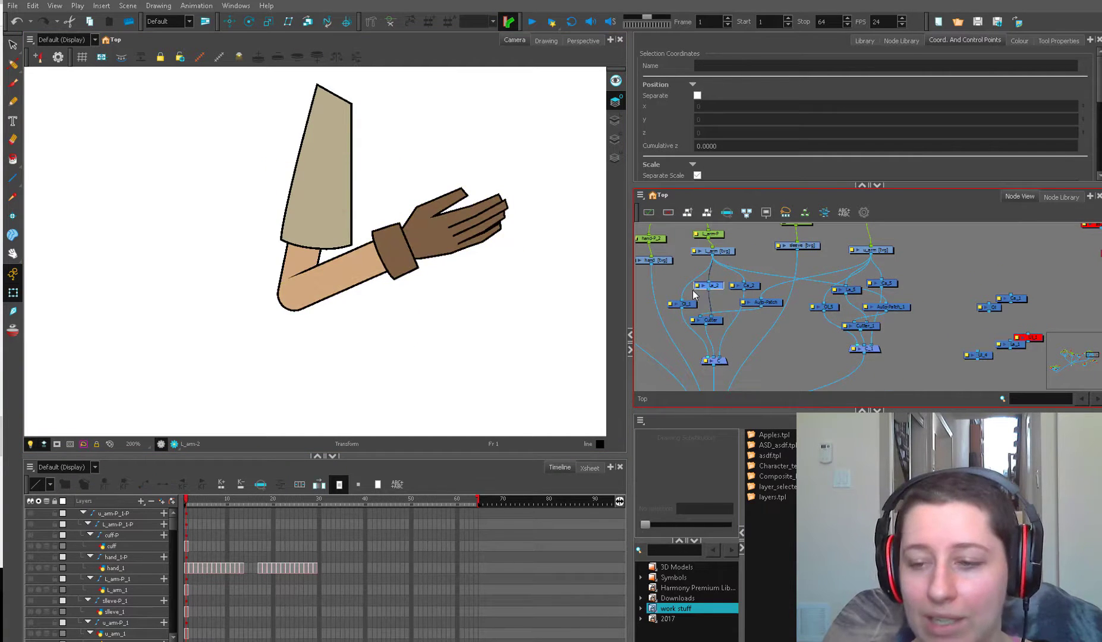
{"action": "left_click", "coordinate": [720, 255]}
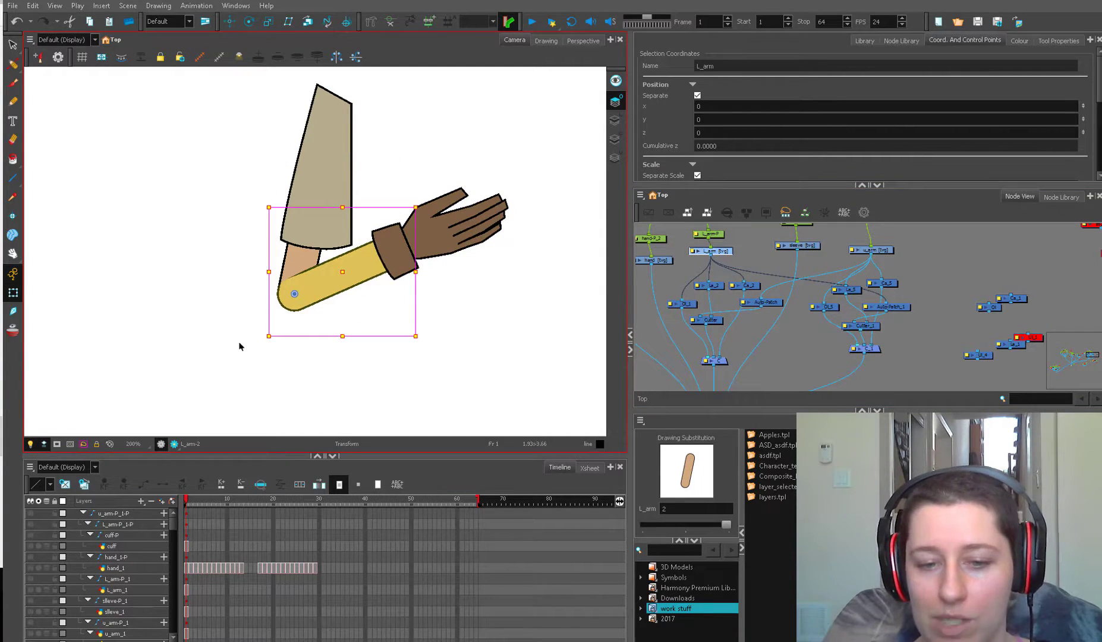
Disable the cuff, hand and sleeve drawings together with their pegs.
{"action": "left_click", "coordinate": [396, 255]}
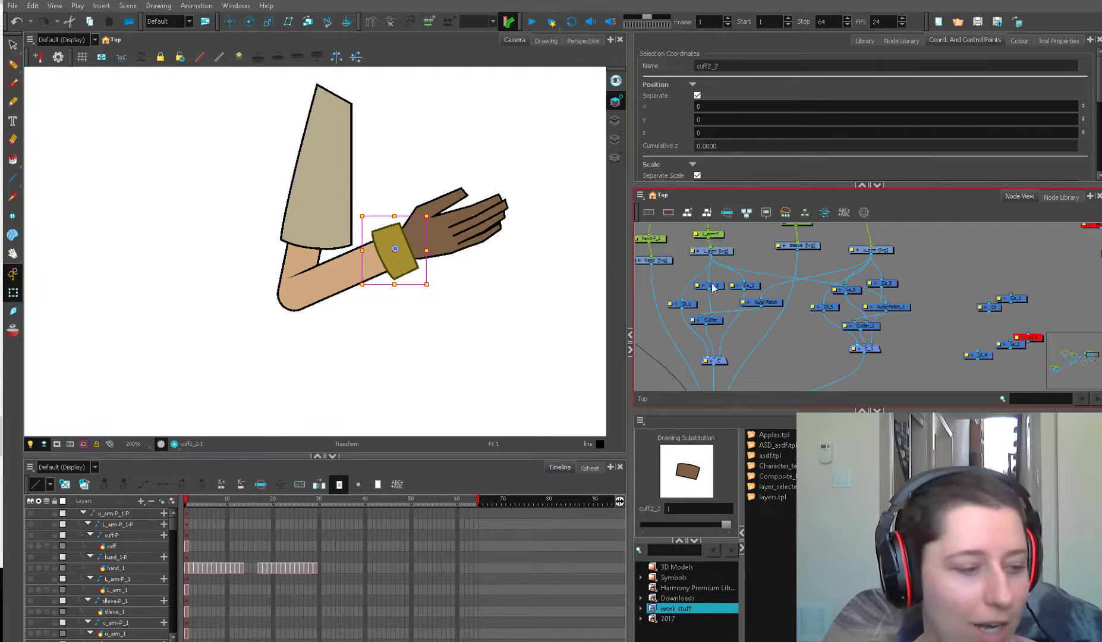
{"action": "left_click_drag", "start_coordinate": [921, 301], "coordinate": [789, 290]}
{"action": "left_click_drag", "start_coordinate": [761, 270], "coordinate": [740, 327]}
{"action": "key", "text": "d"}
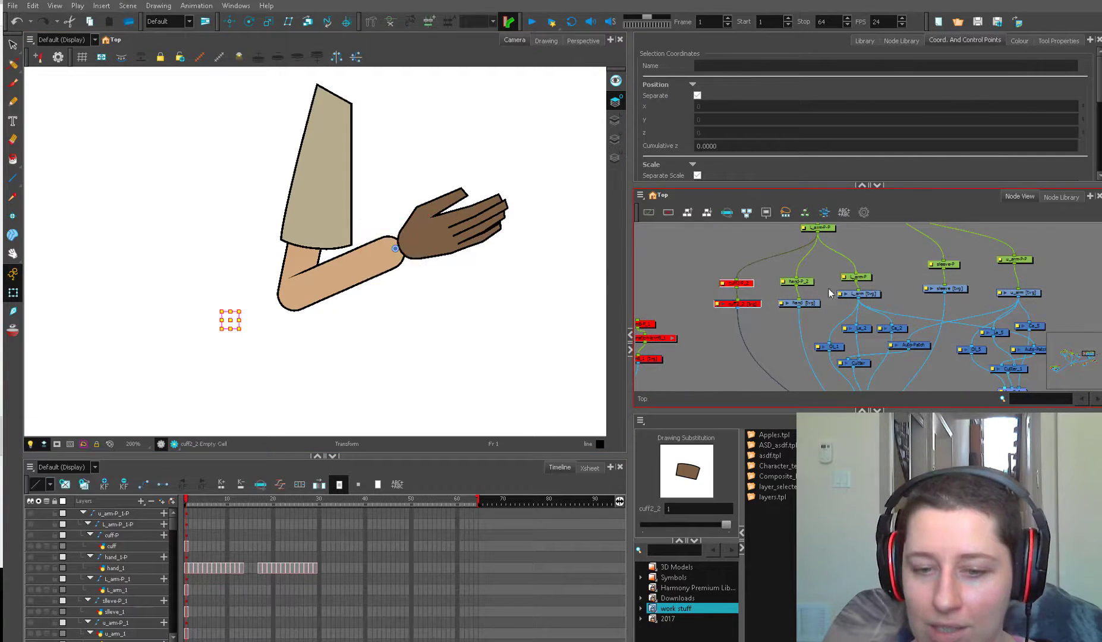
{"action": "left_click_drag", "start_coordinate": [811, 271], "coordinate": [791, 310]}
{"action": "key", "text": "d"}
{"action": "left_click_drag", "start_coordinate": [992, 300], "coordinate": [809, 316]}
{"action": "left_click_drag", "start_coordinate": [863, 263], "coordinate": [845, 290]}
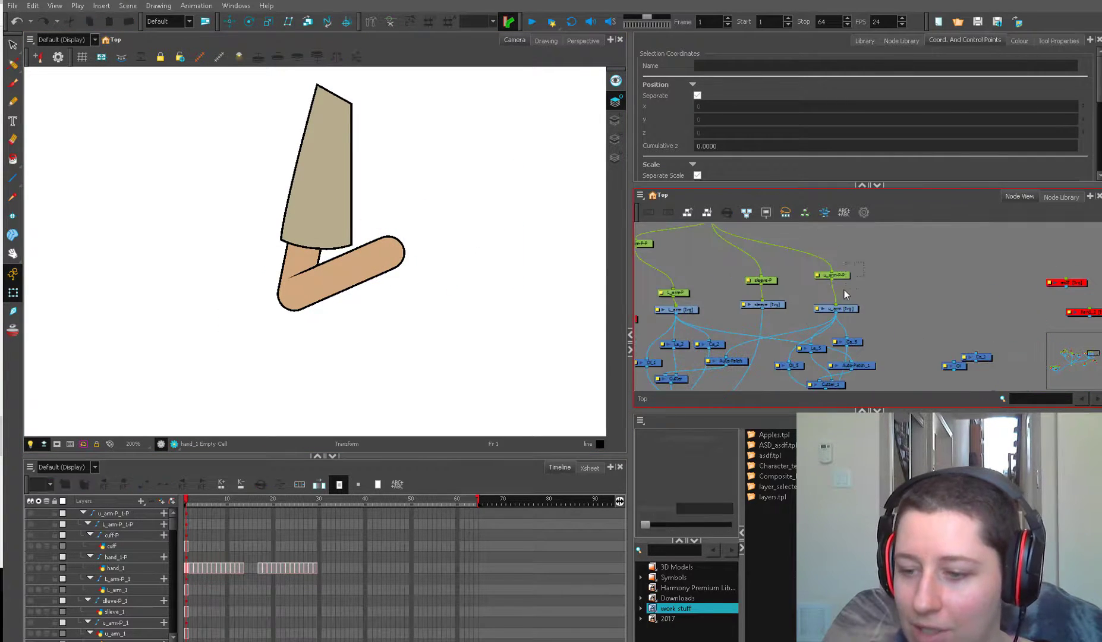
{"action": "left_click", "coordinate": [763, 305]}
{"action": "key", "text": "d"}
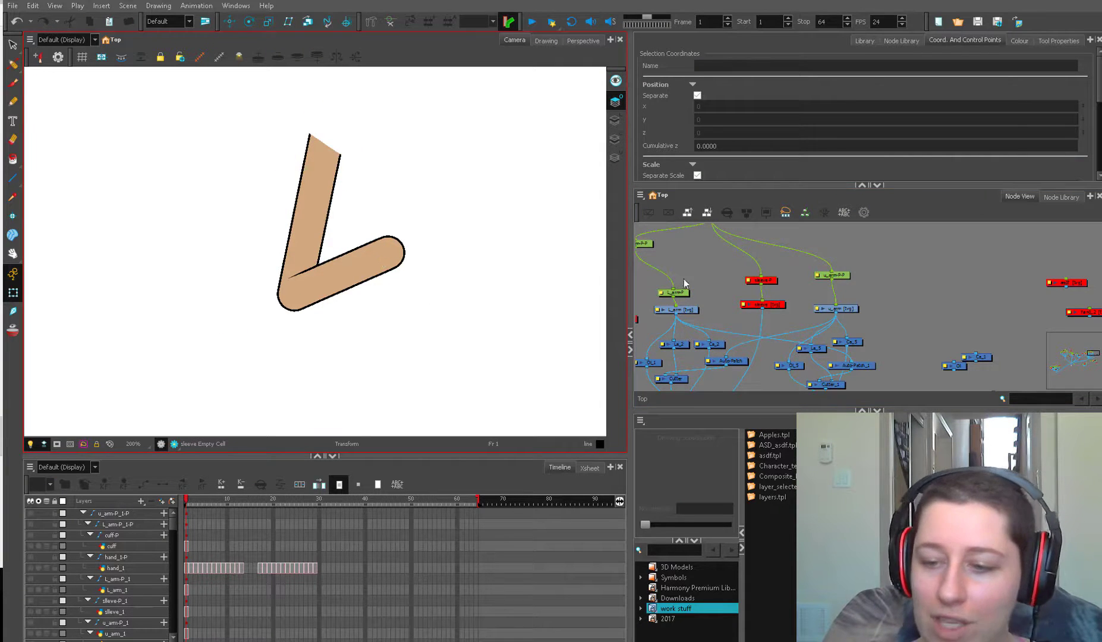
Rotate the L_arm-P-P peg about the elbow until the forearm is roughly horizontal.
{"action": "left_click_drag", "start_coordinate": [685, 284], "coordinate": [763, 263]}
{"action": "left_click", "coordinate": [759, 290]}
{"action": "left_click", "coordinate": [774, 253]}
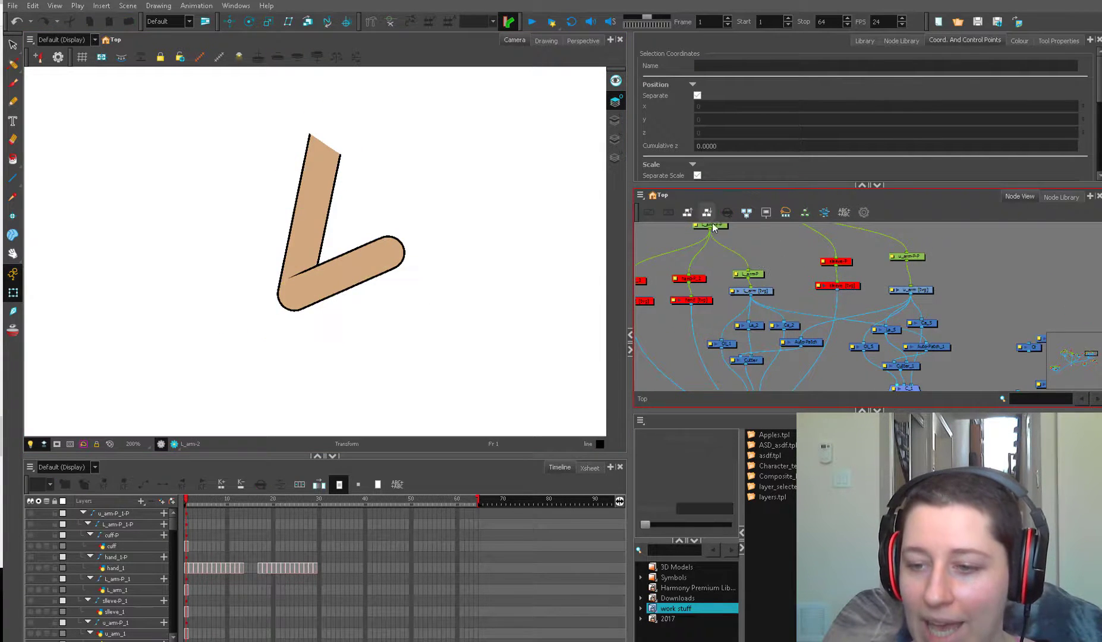
{"action": "left_click", "coordinate": [711, 226]}
{"action": "key", "text": "r"}
{"action": "left_click_drag", "start_coordinate": [322, 424], "coordinate": [402, 290]}
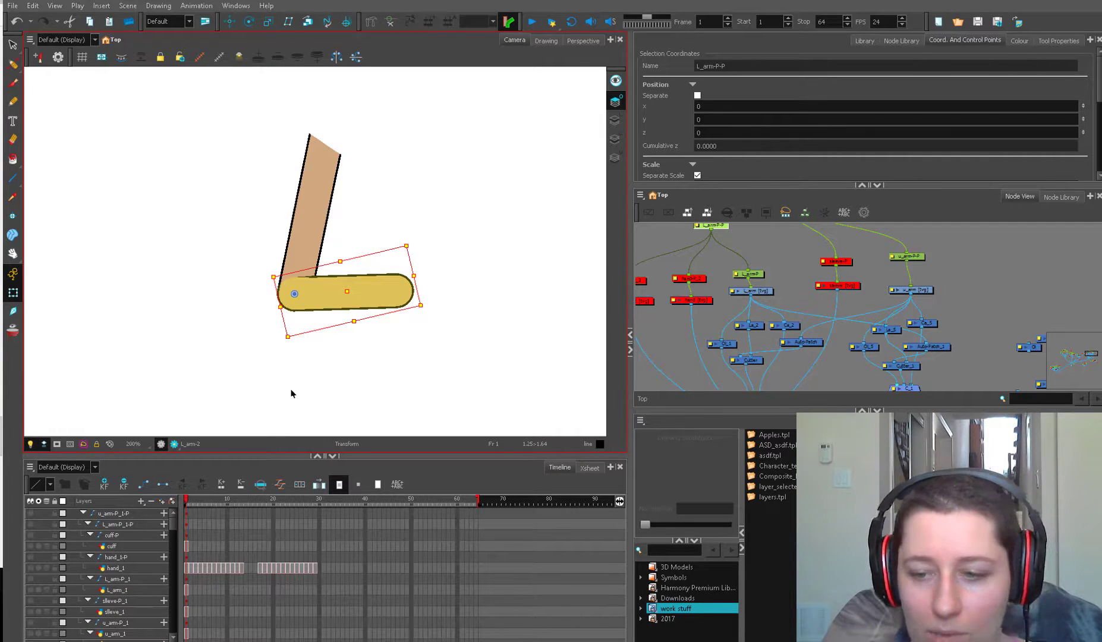
Rotate the L_arm drawing upward about the elbow into a sharp bend and deselect it.
{"action": "left_click", "coordinate": [658, 262]}
{"action": "key", "text": "2"}
{"action": "key", "text": "2"}
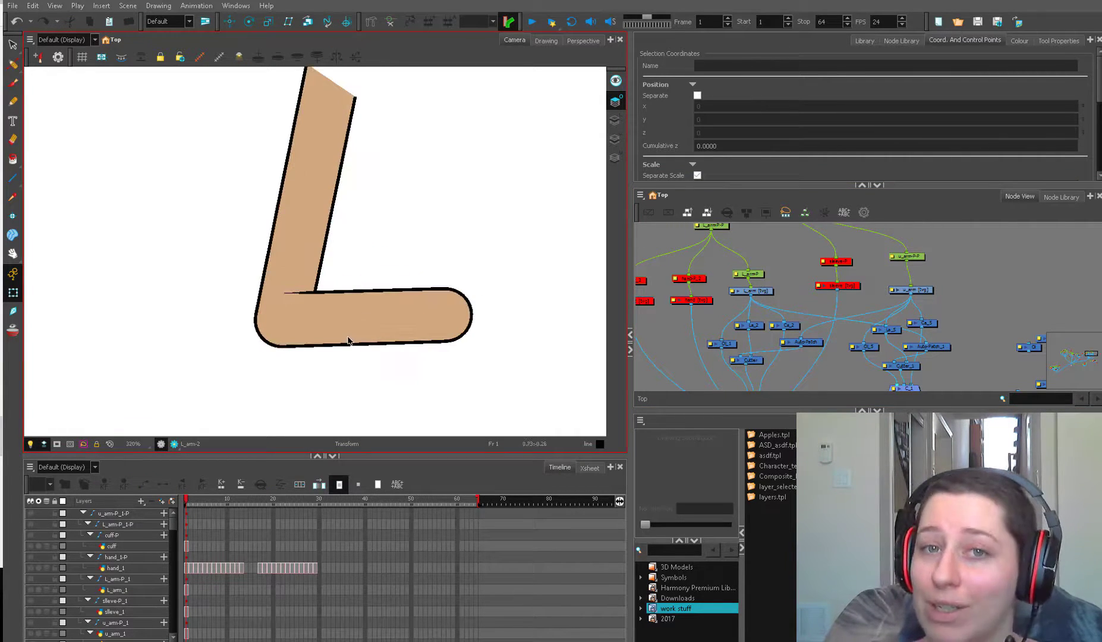
{"action": "scroll", "coordinate": [349, 340], "scroll_direction": "up", "scroll_amount": 1}
{"action": "left_click", "coordinate": [351, 317]}
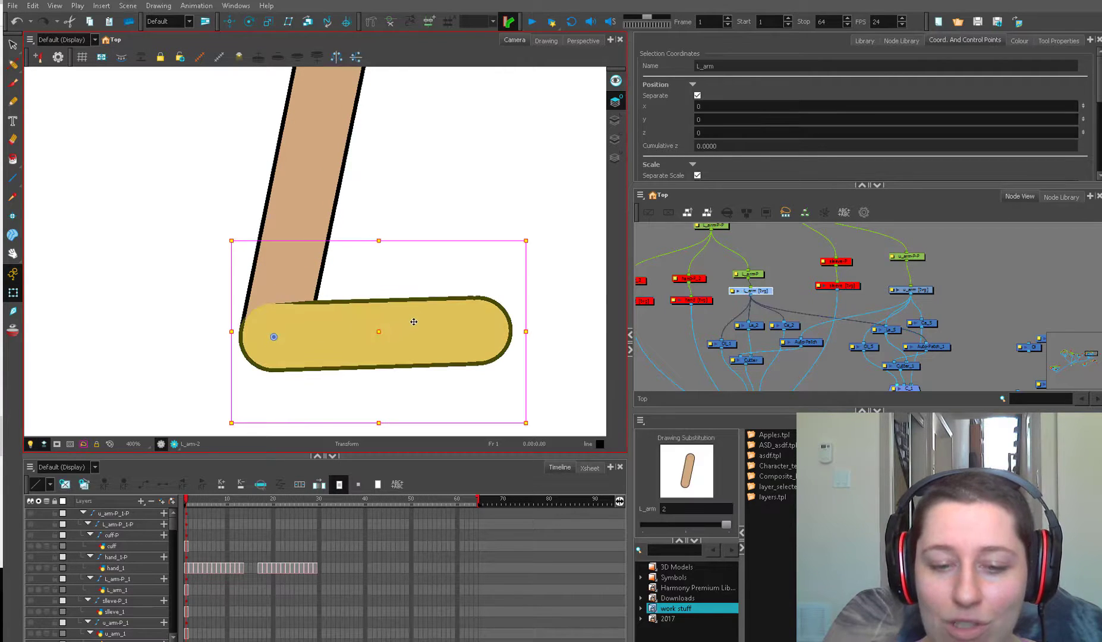
{"action": "left_click_drag", "start_coordinate": [527, 247], "coordinate": [329, 243]}
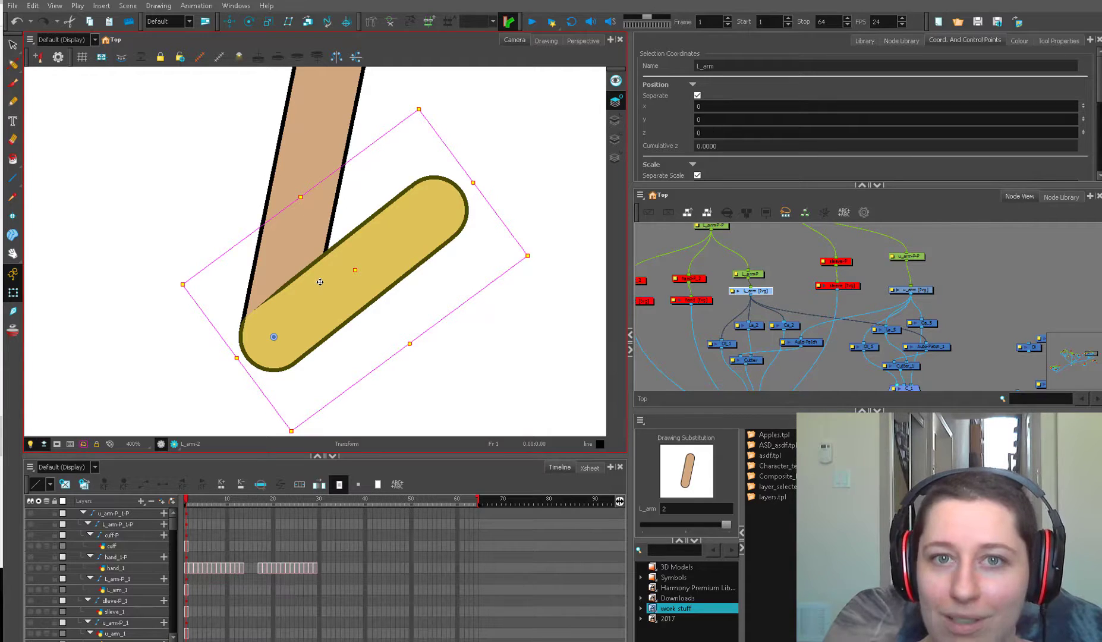
{"action": "left_click", "coordinate": [409, 329]}
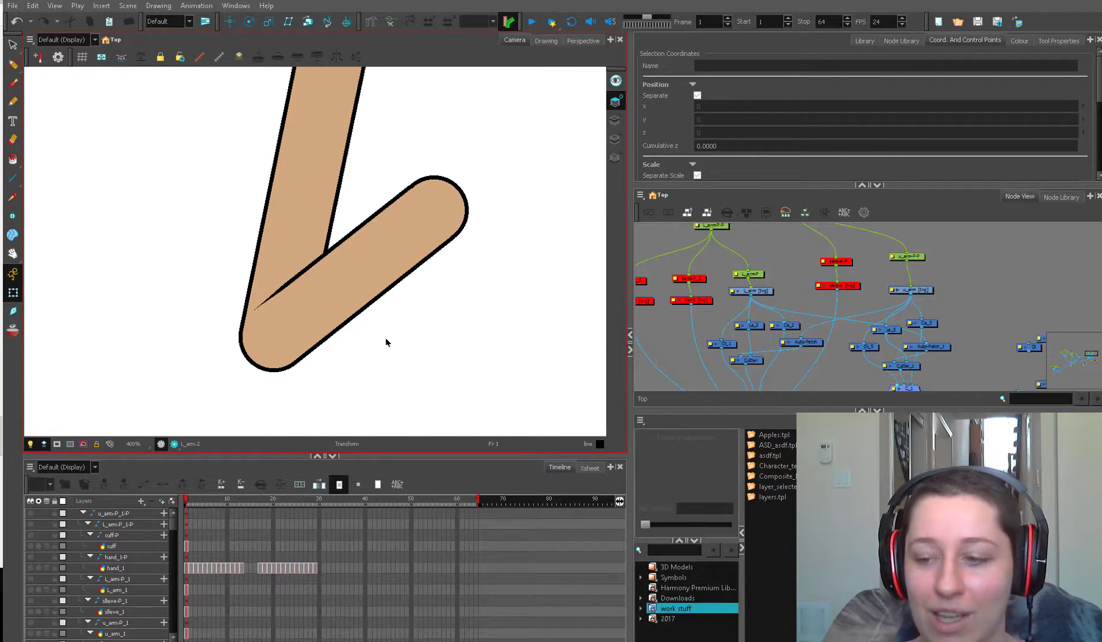
Rotate the L_arm drawing back down about the elbow to a wider bend, still slightly above horizontal.
{"action": "left_click", "coordinate": [720, 343]}
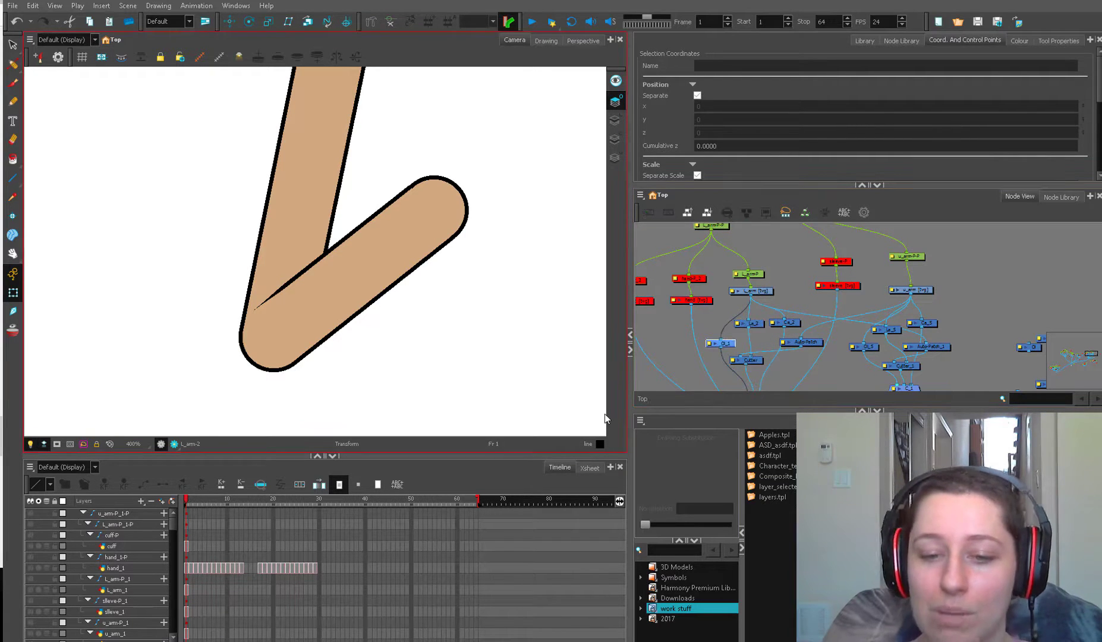
{"action": "left_click", "coordinate": [450, 224]}
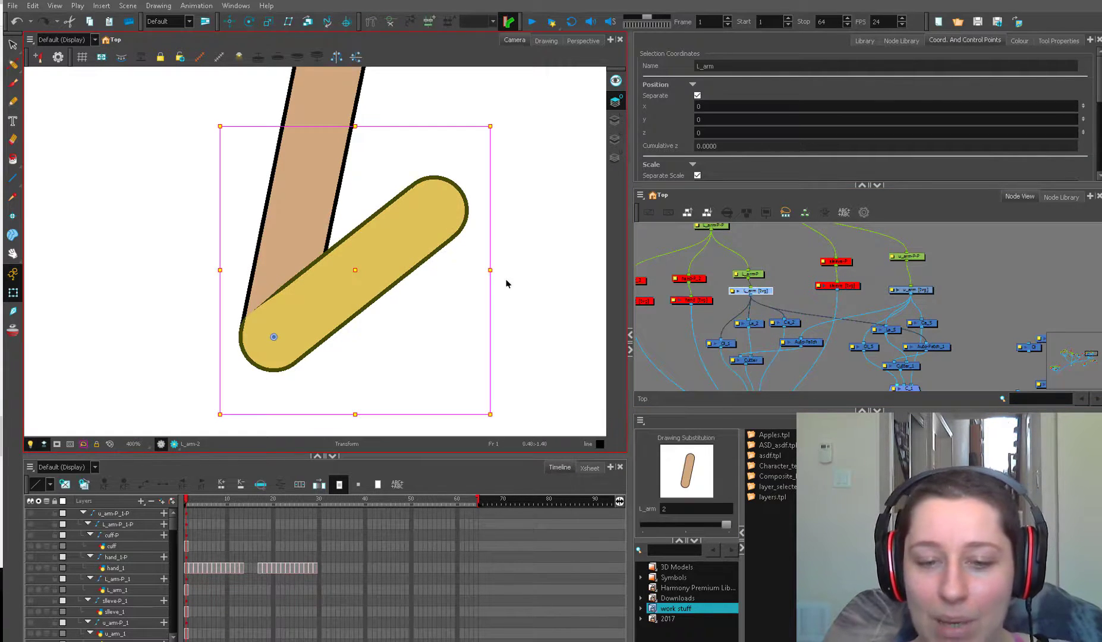
{"action": "left_click_drag", "start_coordinate": [499, 126], "coordinate": [475, 234]}
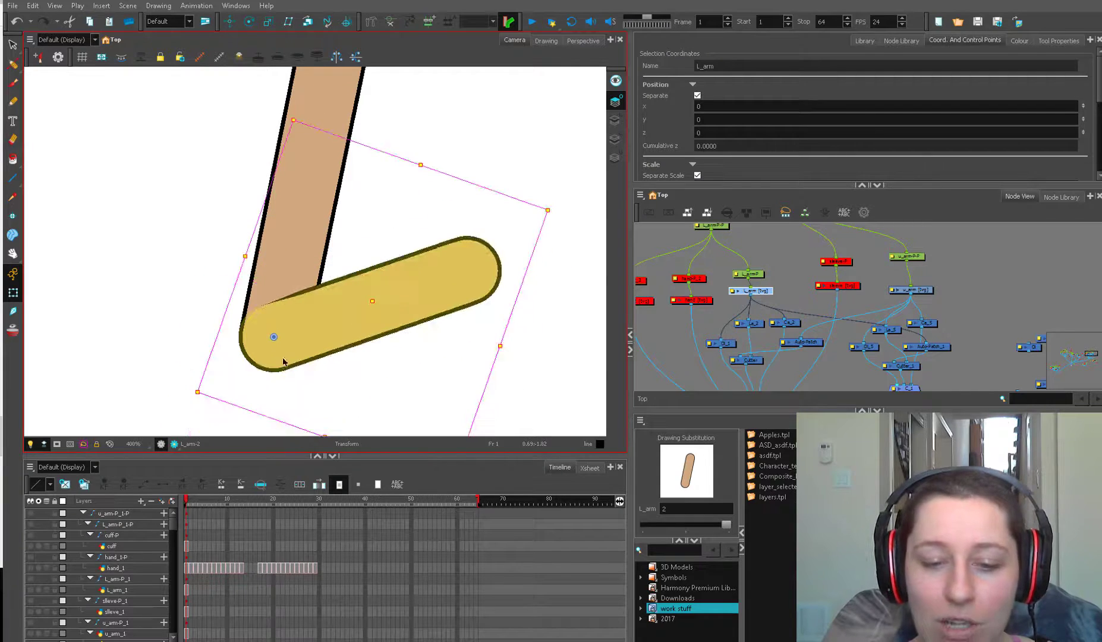
{"action": "key", "text": "1"}
{"action": "left_click_drag", "start_coordinate": [799, 321], "coordinate": [769, 274]}
{"action": "scroll", "coordinate": [480, 261], "scroll_direction": "down", "scroll_amount": 2}
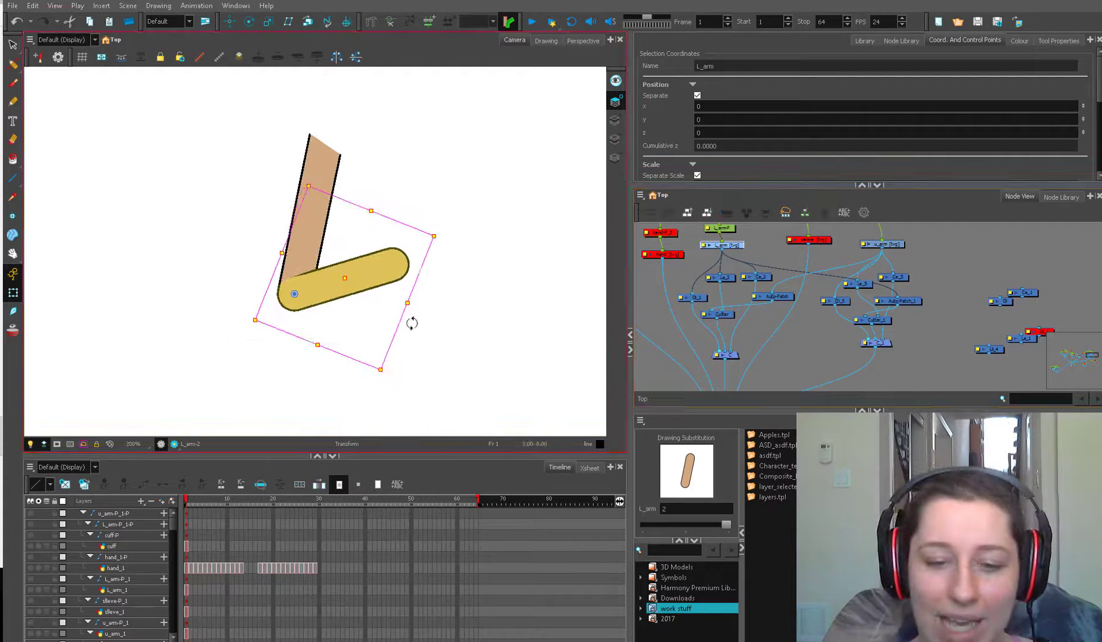
{"action": "left_click_drag", "start_coordinate": [411, 320], "coordinate": [443, 197]}
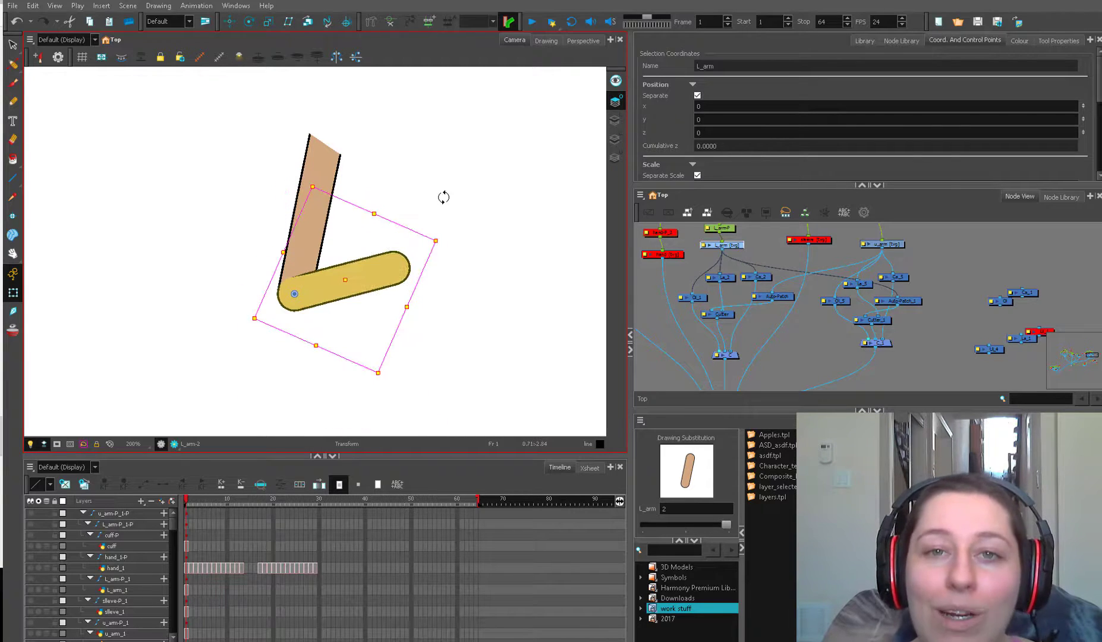